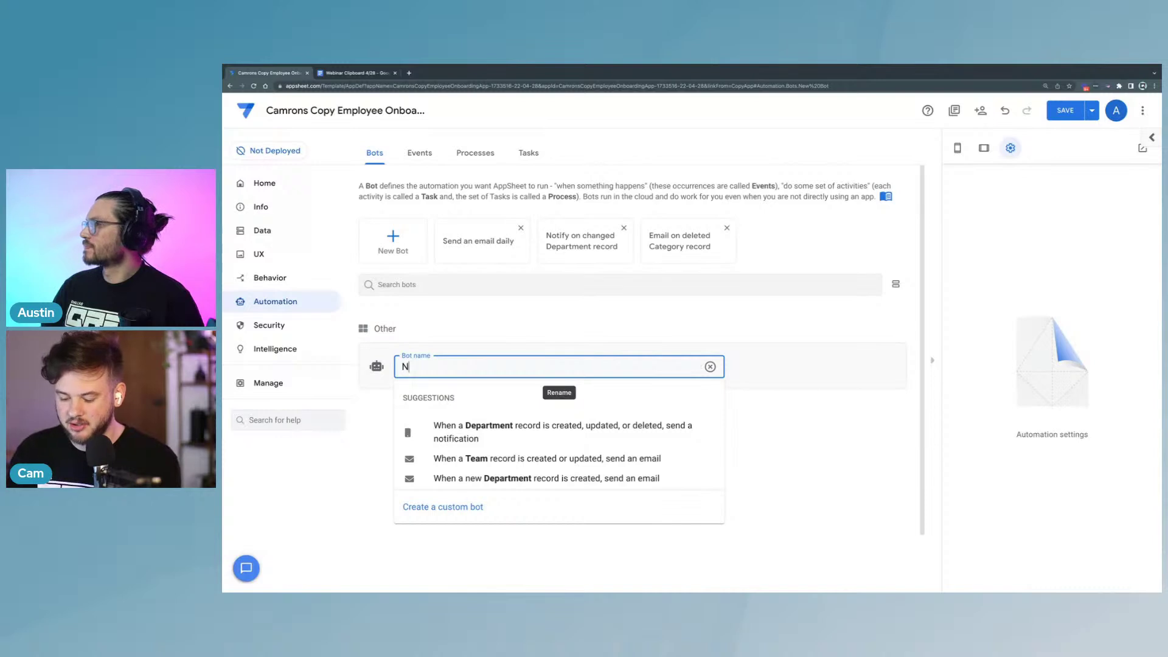
# Step: Create a custom bot named New Hire Email and give it a custom event named Weekly Trigger
pyautogui.write('Email')
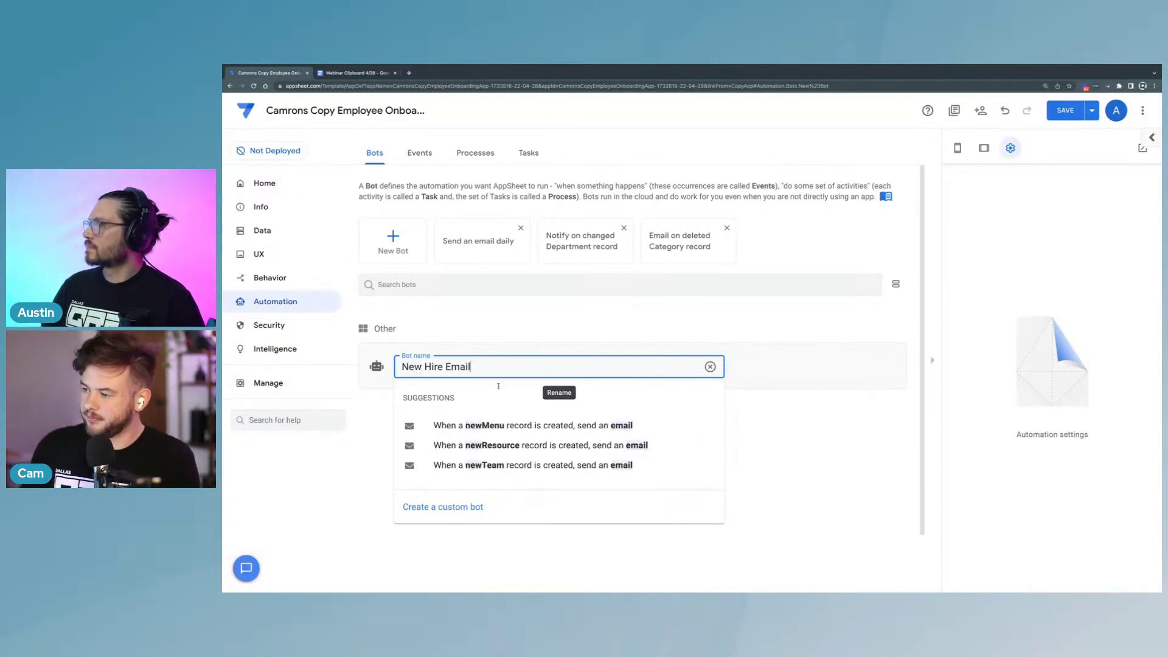
pyautogui.click(472, 514)
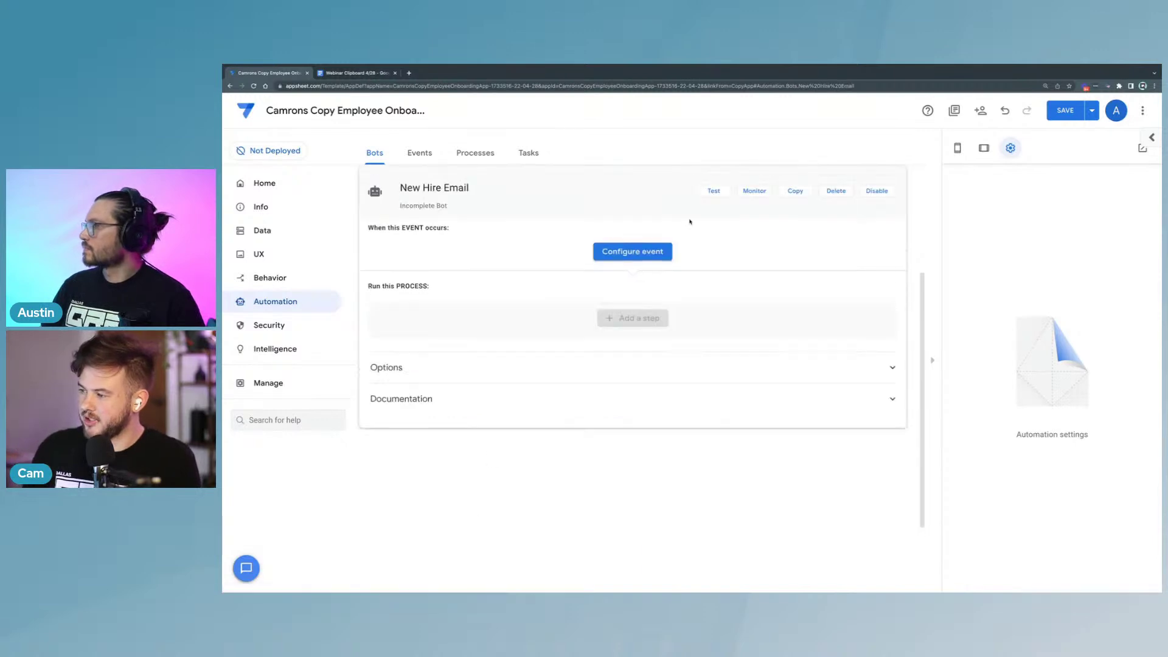
pyautogui.click(633, 251)
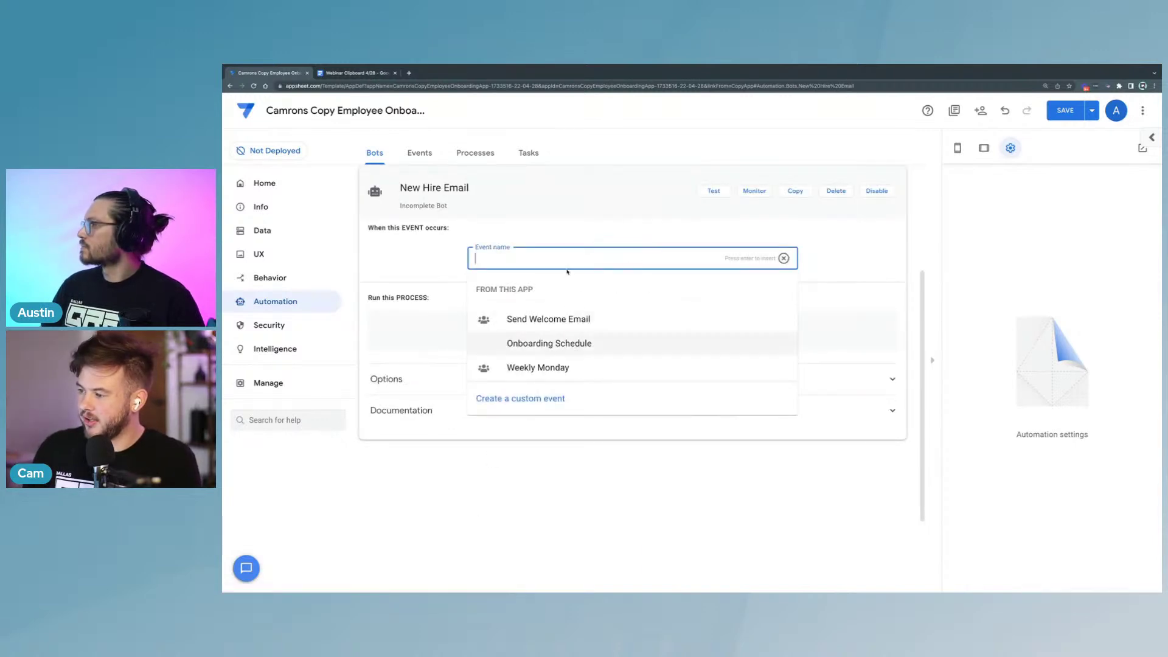
pyautogui.write('Weekly ')
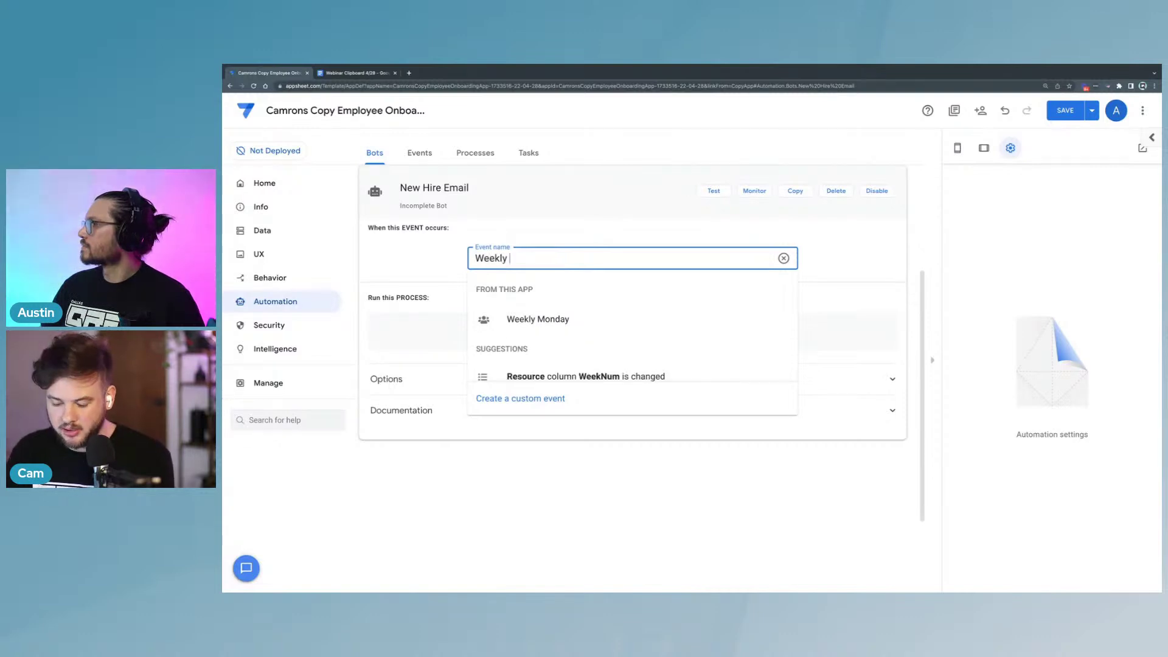
pyautogui.write('Trigger')
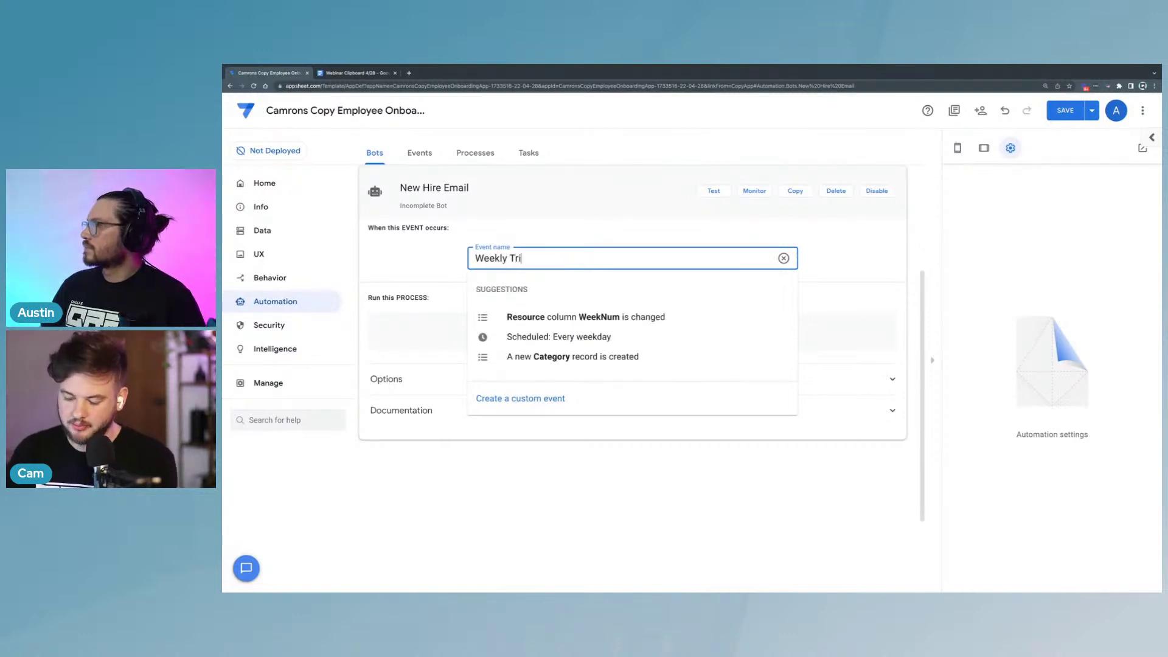
pyautogui.click(556, 399)
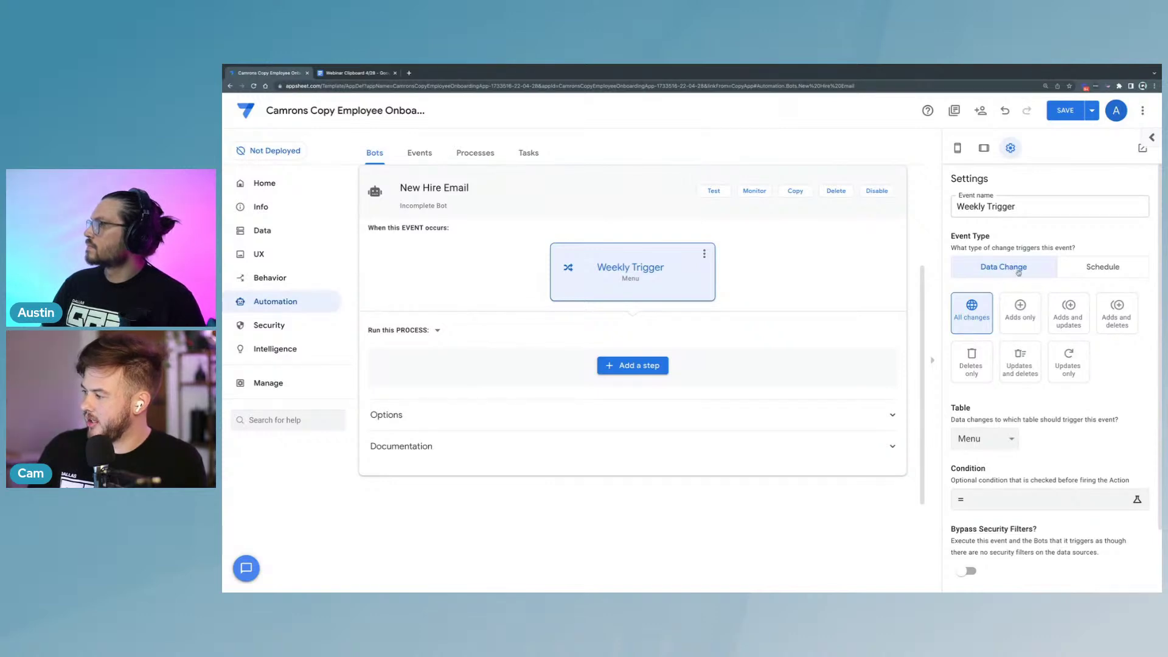
# Step: Make the Weekly Trigger event fire on adds only for the Team table
pyautogui.click(1020, 313)
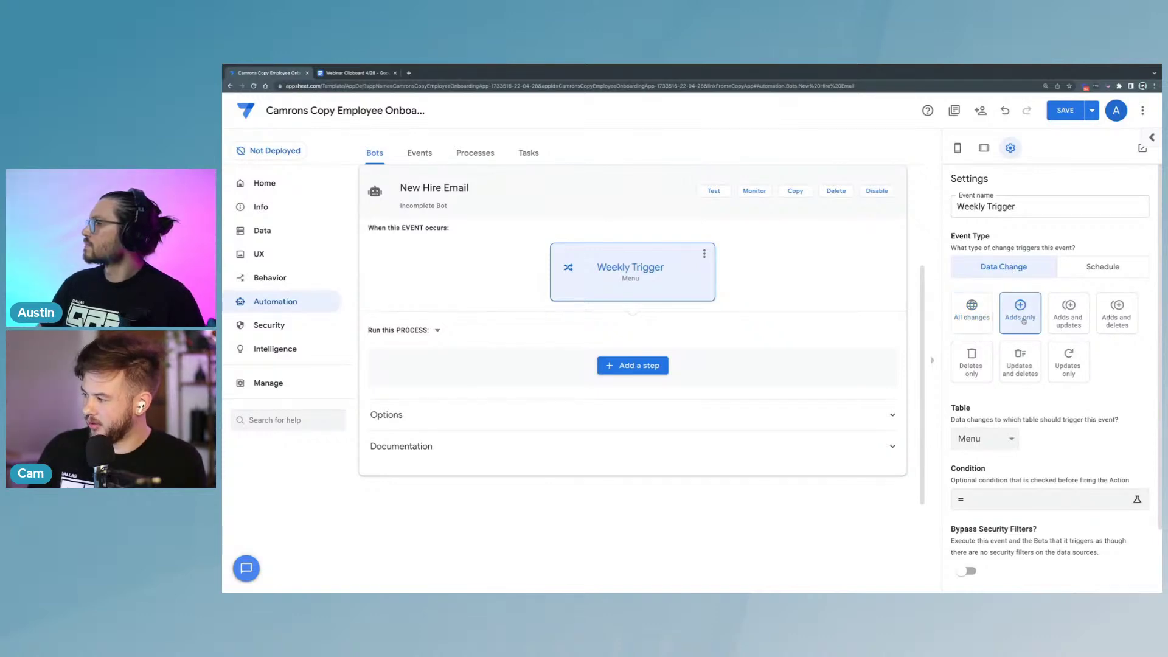
pyautogui.scroll(-1, 1009, 426)
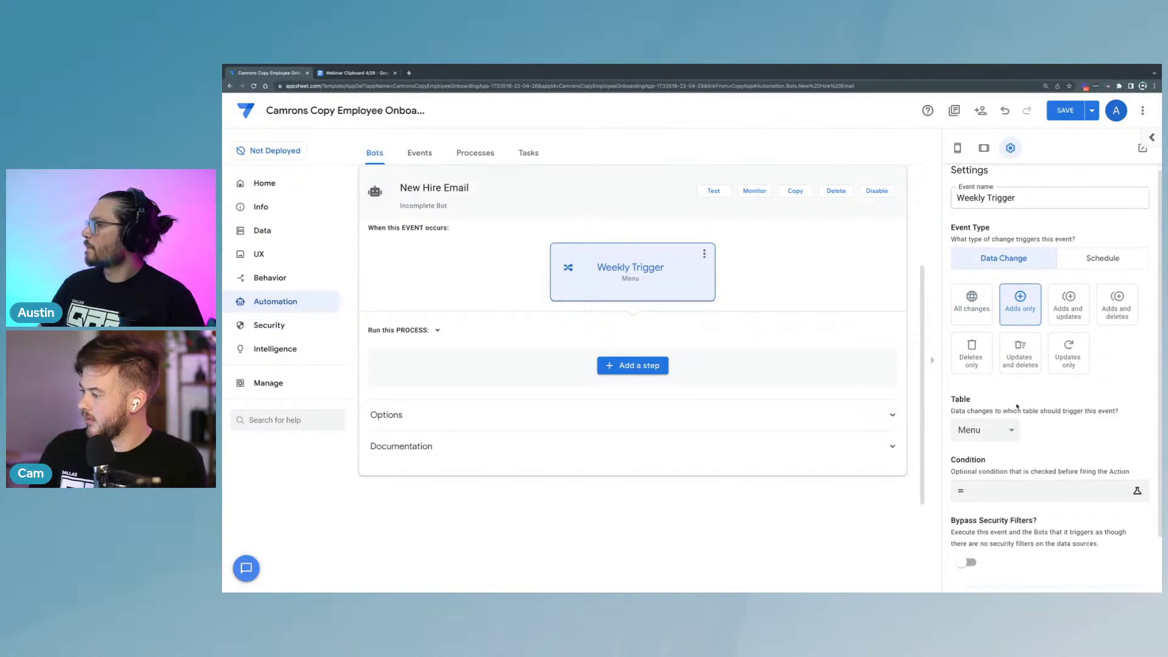
pyautogui.click(1010, 424)
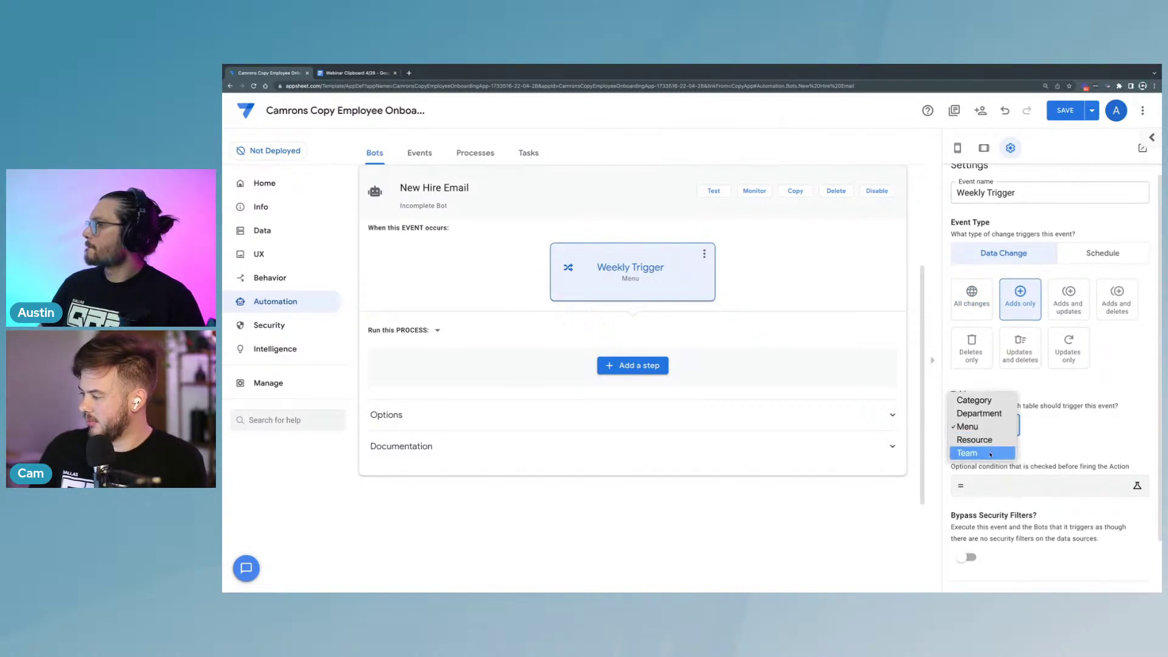
pyautogui.click(990, 453)
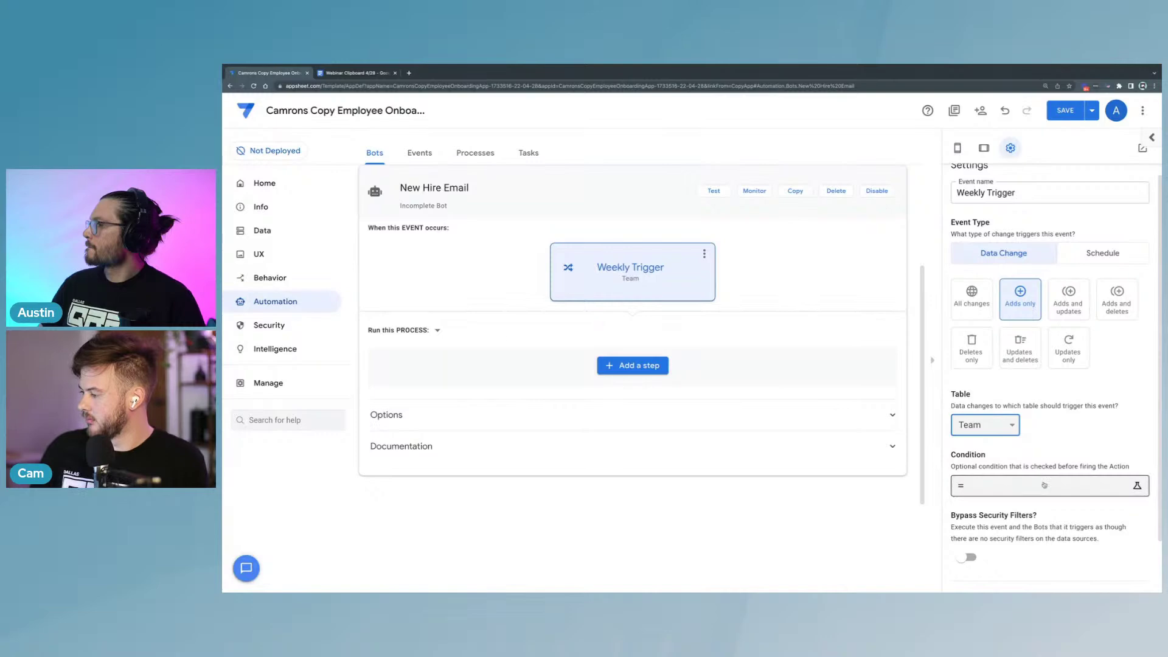
# Step: Set the condition of the Weekly Trigger event to the expression TRUE and save it
pyautogui.click(1043, 485)
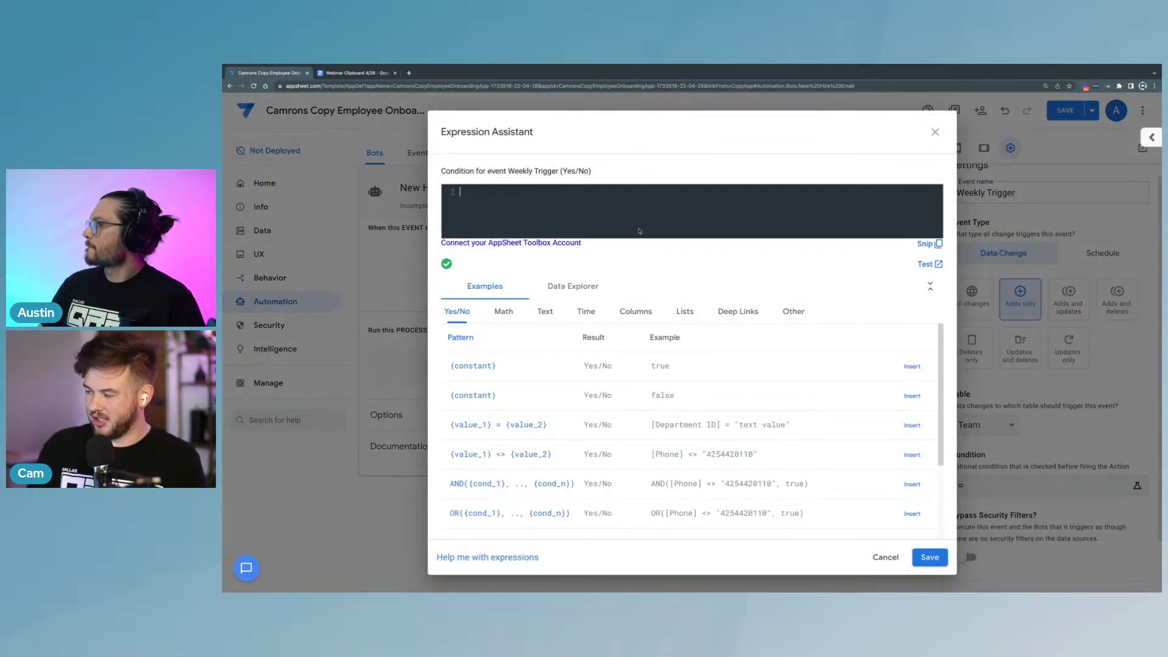
pyautogui.click(934, 132)
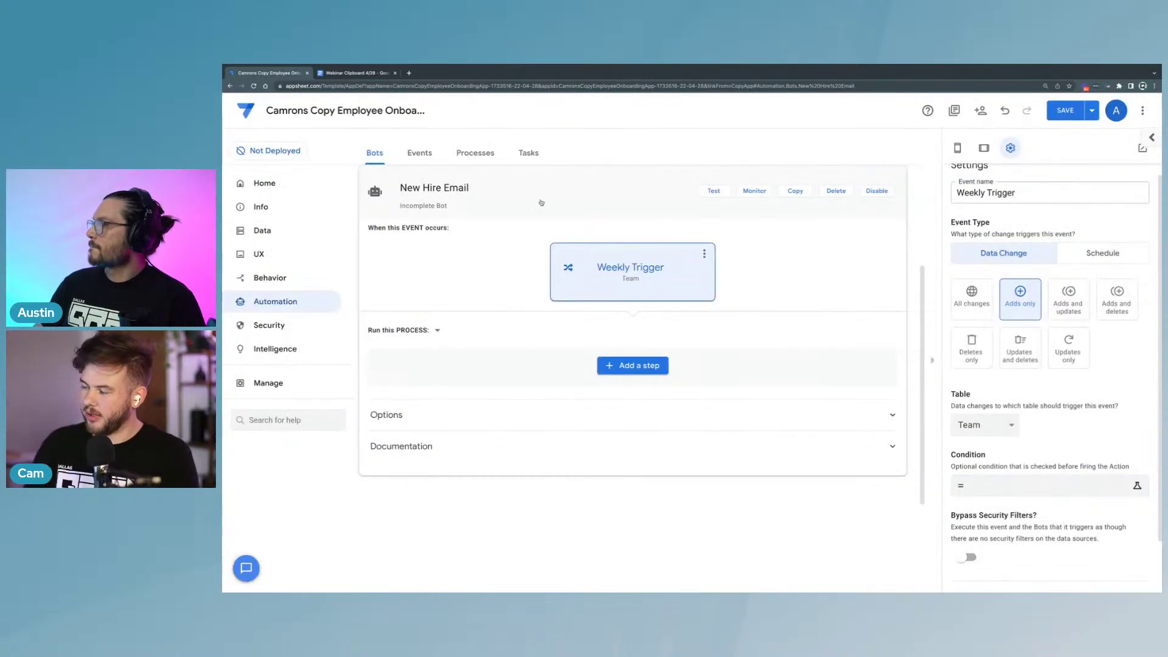
pyautogui.click(1038, 489)
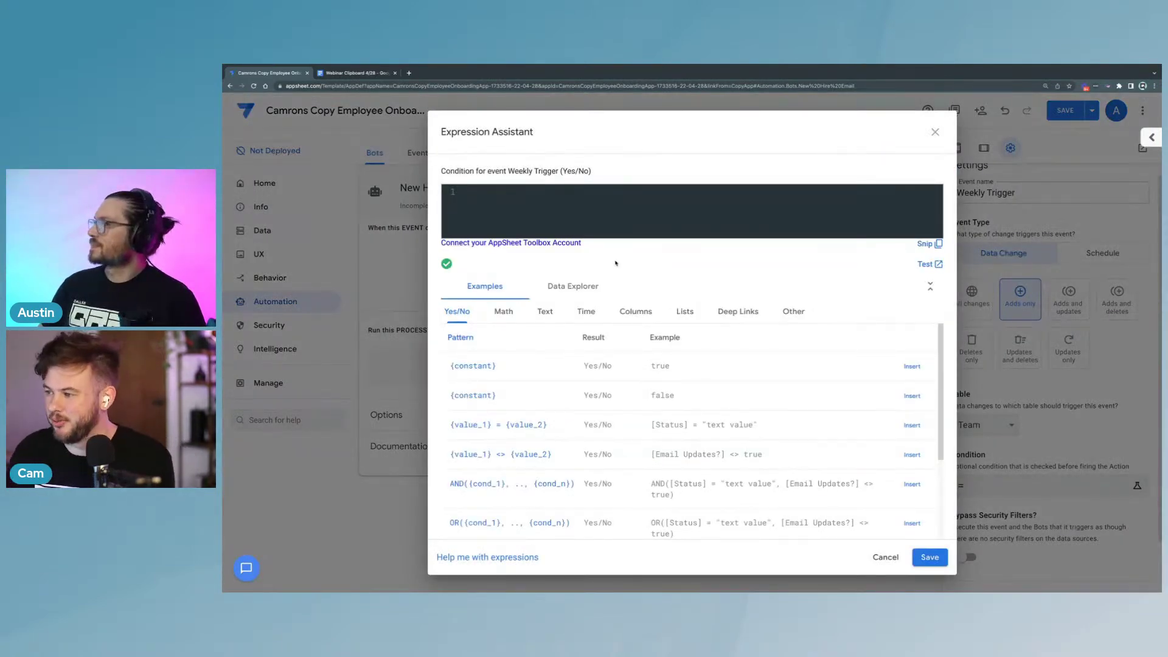
pyautogui.write('TRUE')
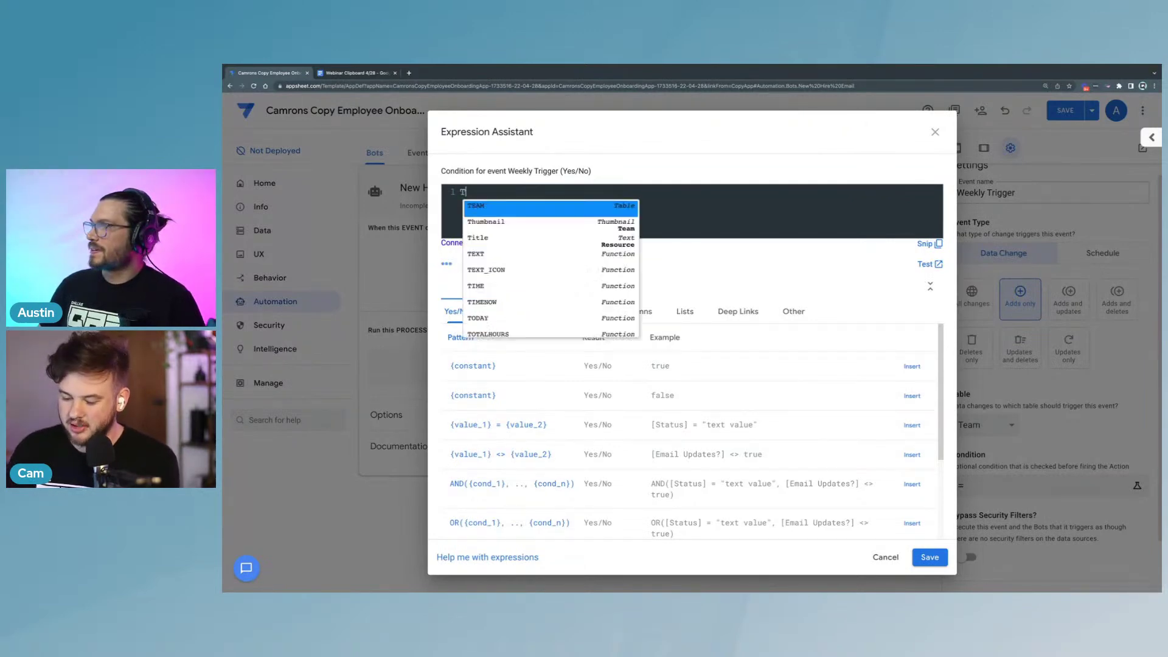
pyautogui.click(929, 557)
# Step: Enable bypassing of security filters for the Weekly Trigger event
pyautogui.scroll(-1, 986, 473)
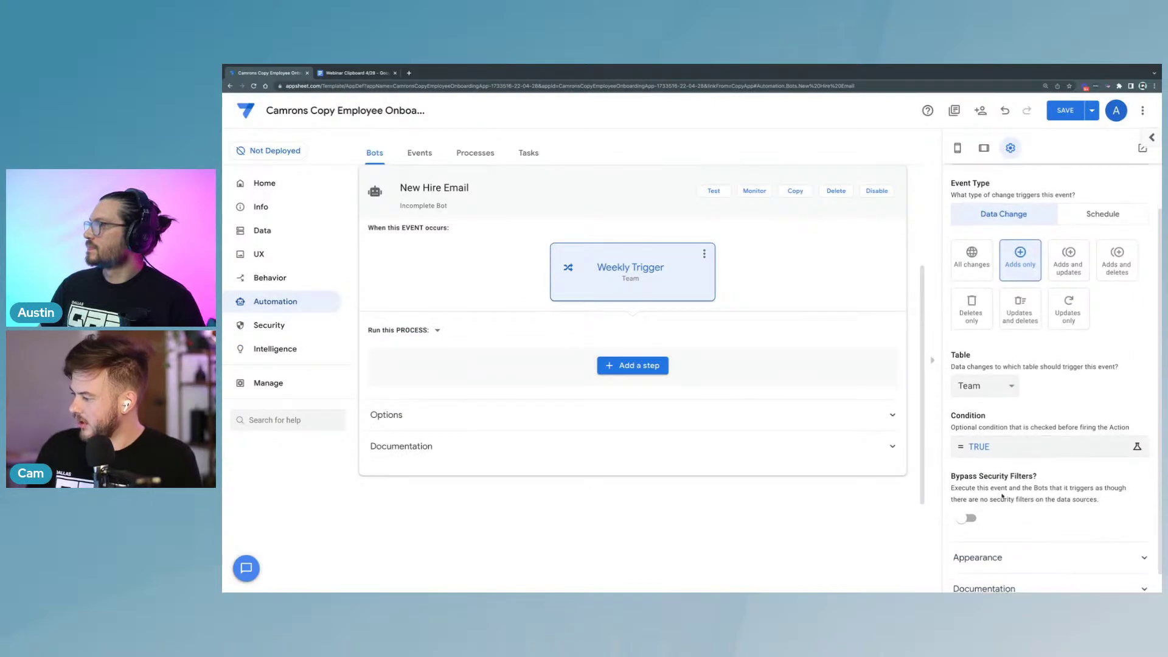
pyautogui.click(968, 519)
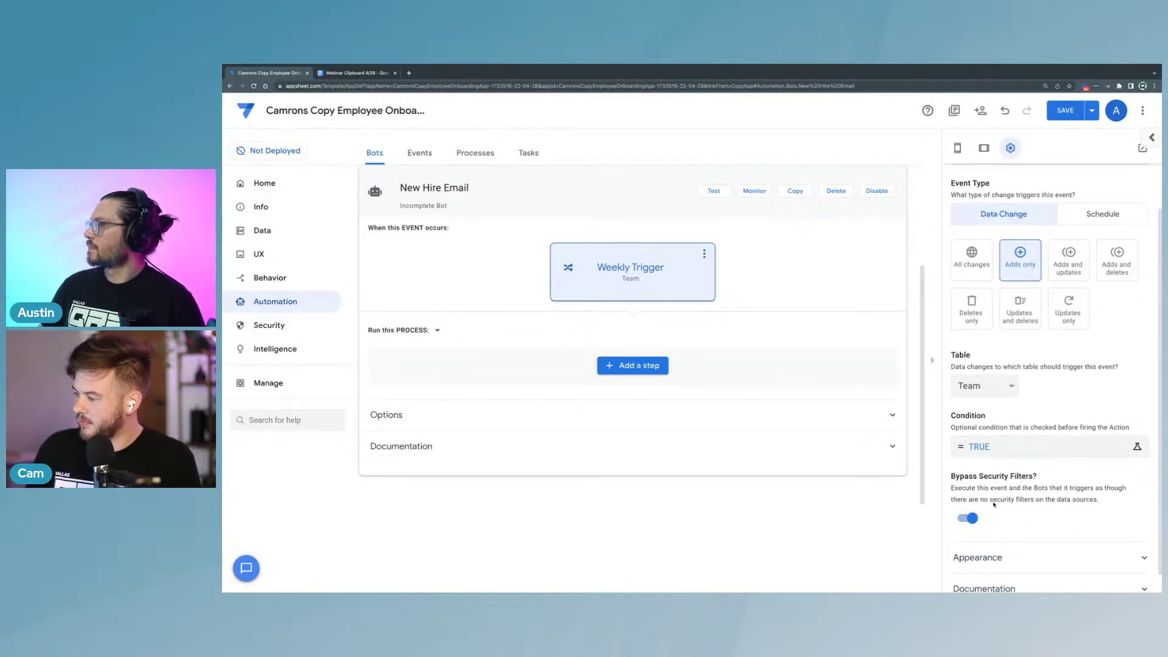
pyautogui.scroll(-1, 991, 504)
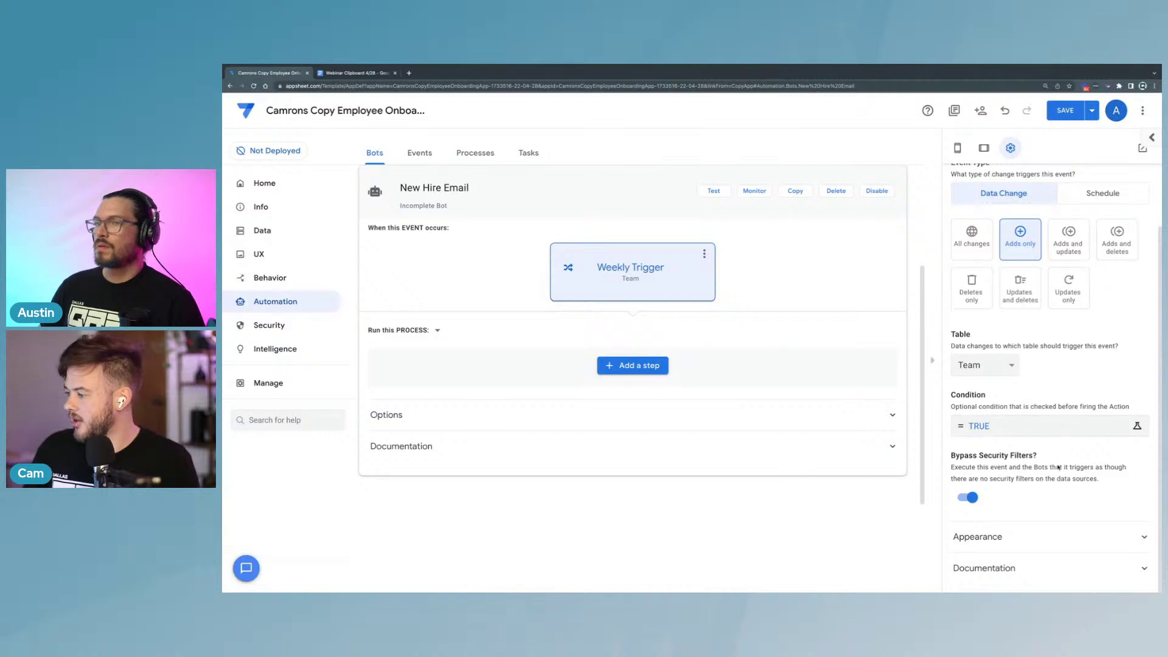
pyautogui.scroll(1, 1050, 496)
pyautogui.scroll(3, 1050, 497)
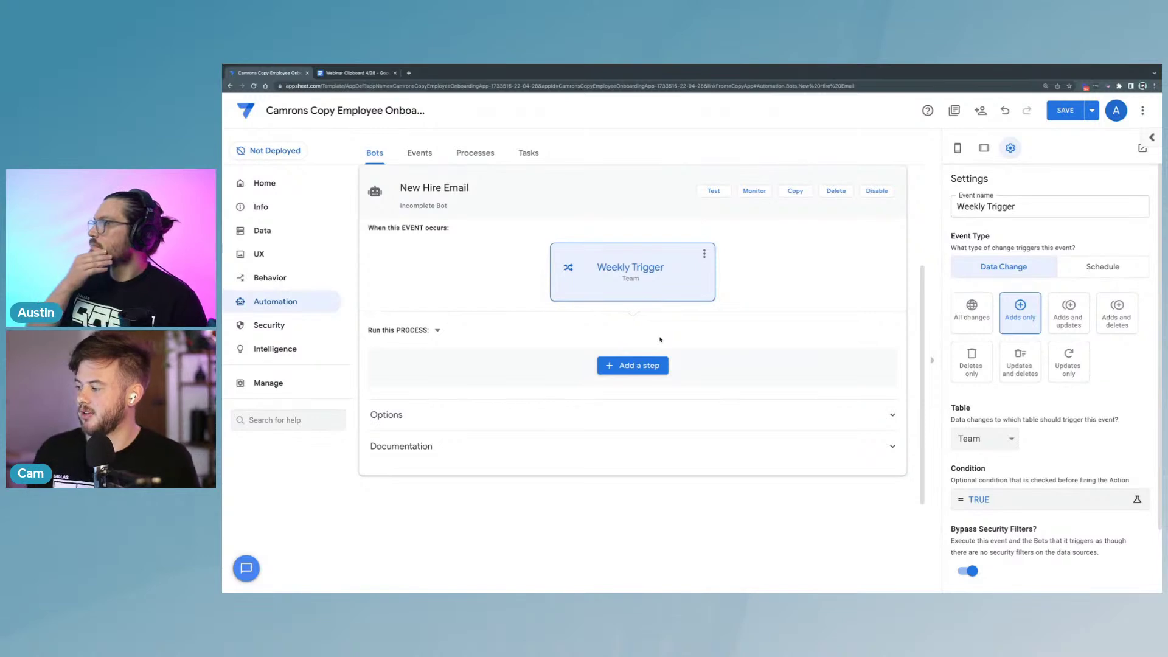
# Step: Add a custom step named New Hire Email Process to the bot's process
pyautogui.click(632, 368)
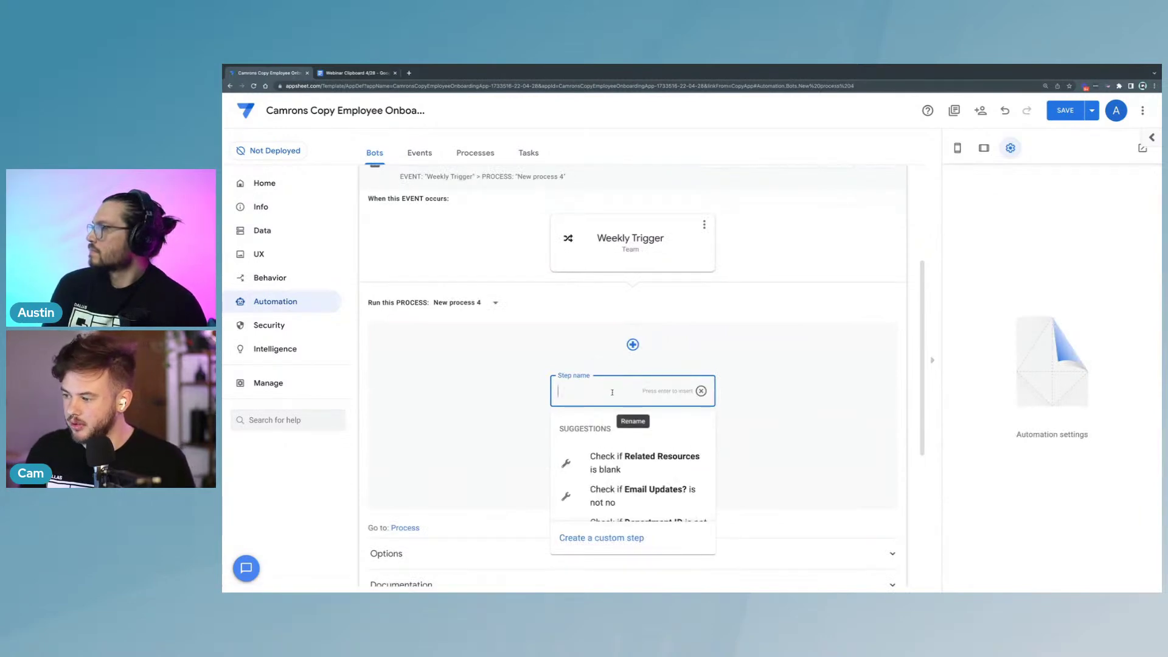
pyautogui.write('Emai')
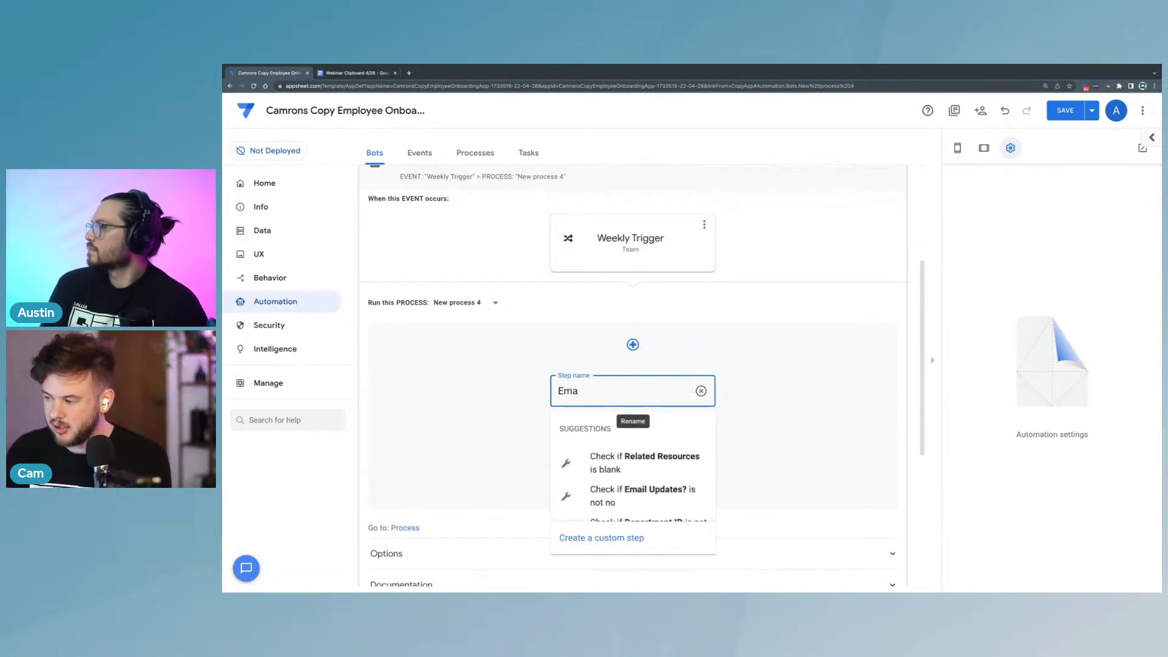
pyautogui.press('BackSpace')
pyautogui.press('BackSpace')
pyautogui.press('BackSpace')
pyautogui.write('New ')
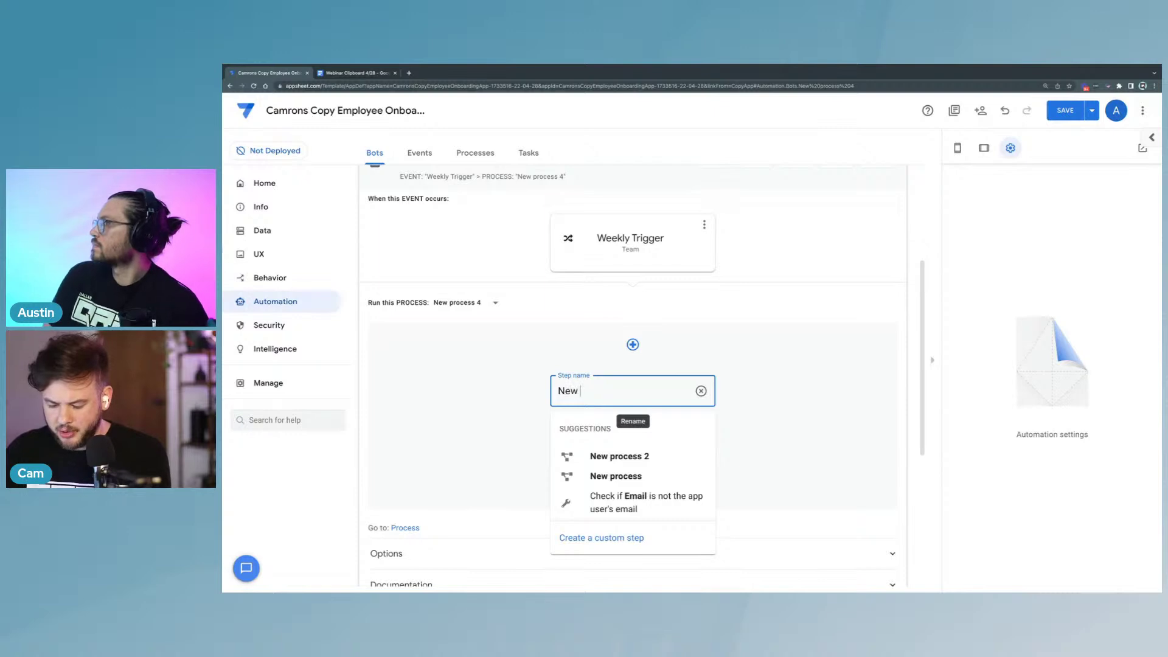
pyautogui.write('Hire E')
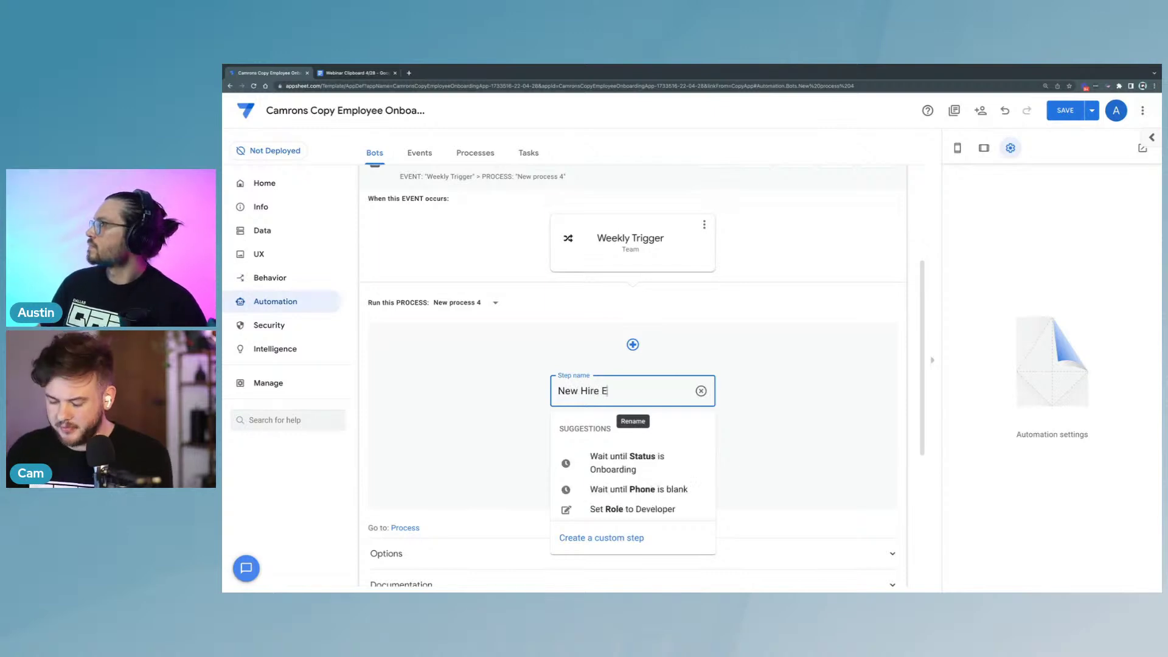
pyautogui.write('mail Process')
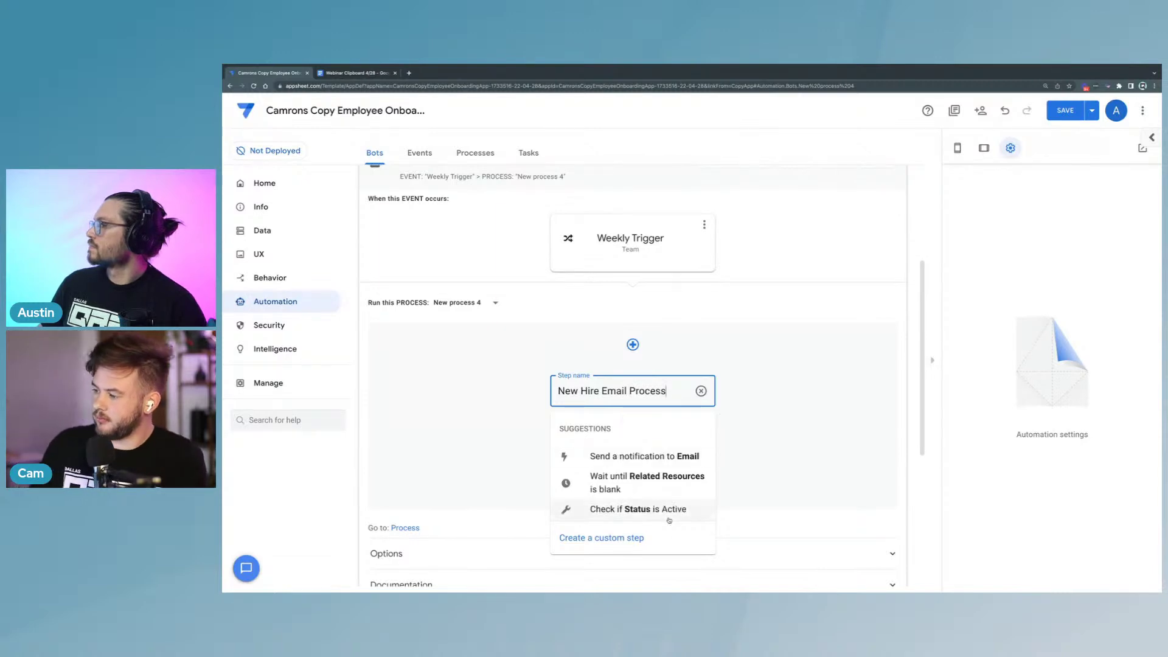
pyautogui.click(638, 538)
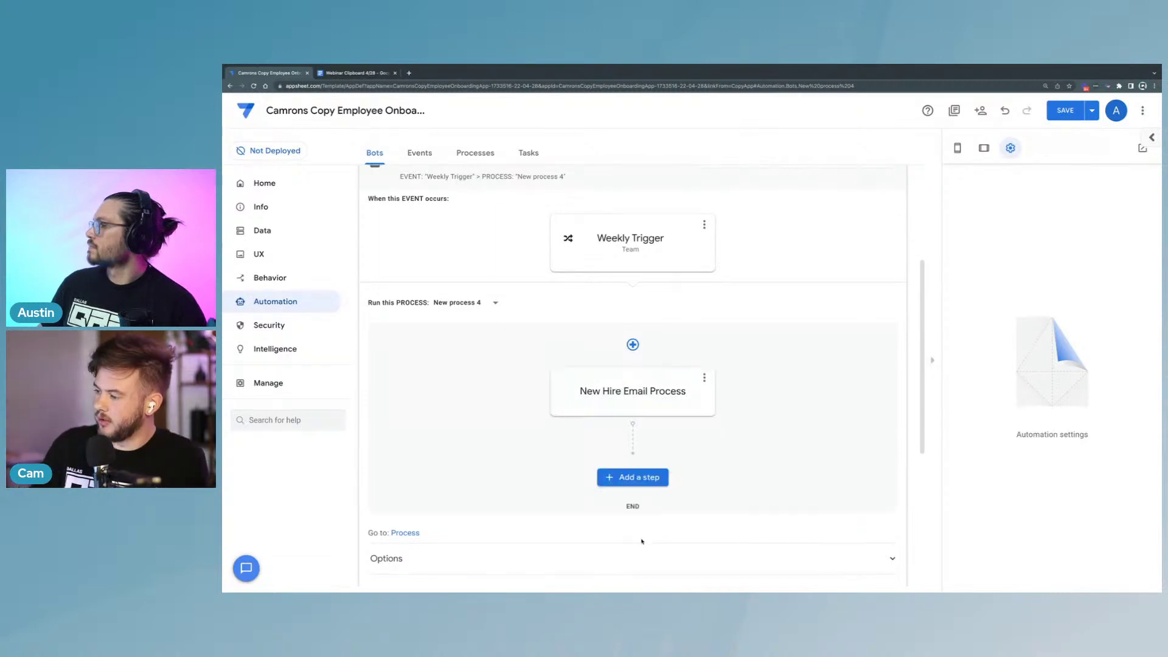
# Step: Expand the New Hire Email Process step and set its type to Run a task
pyautogui.click(632, 478)
pyautogui.click(644, 309)
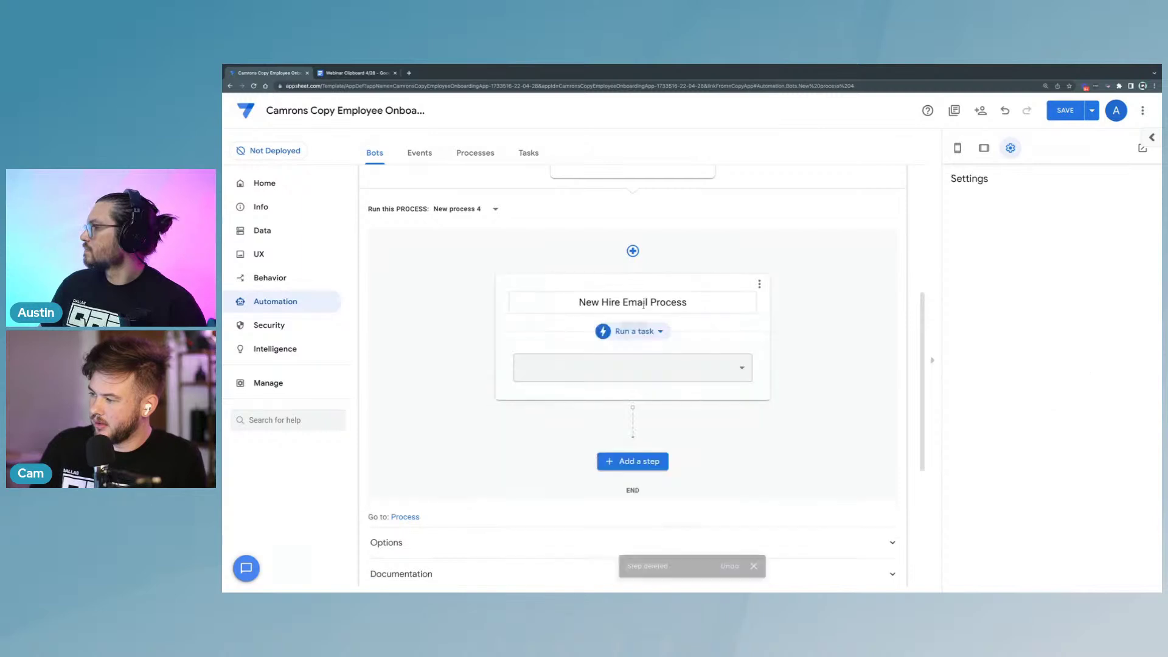
pyautogui.click(651, 332)
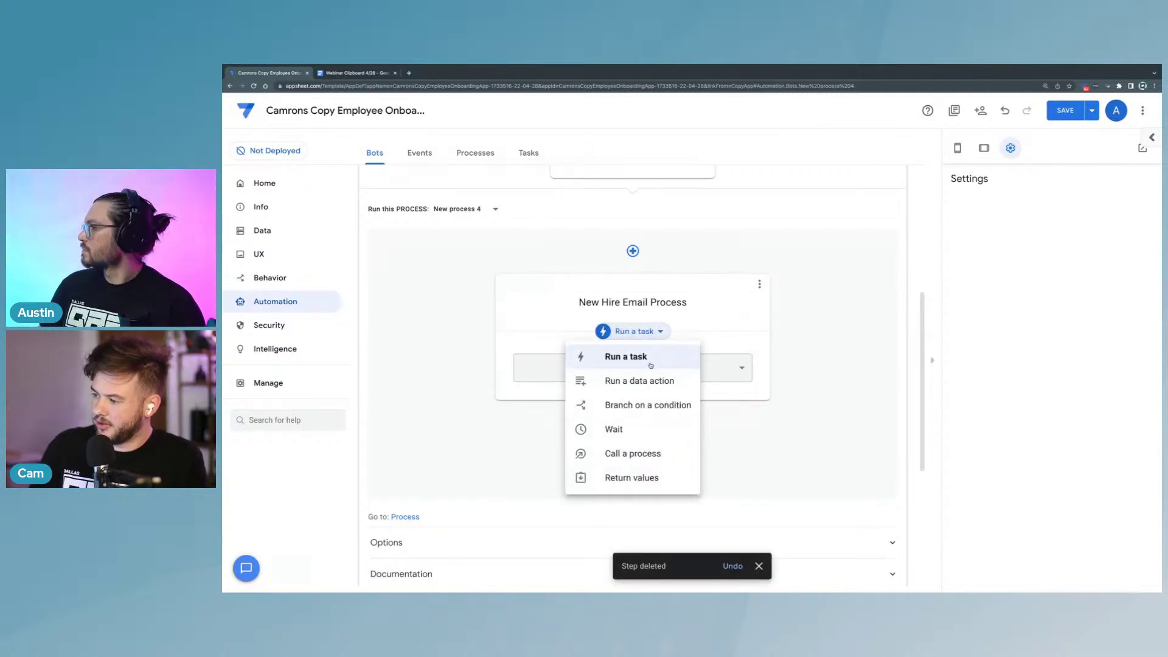
pyautogui.click(651, 360)
# Step: Create a new task for the New Hire Email Process step and name it New Hire Email Task
pyautogui.click(737, 375)
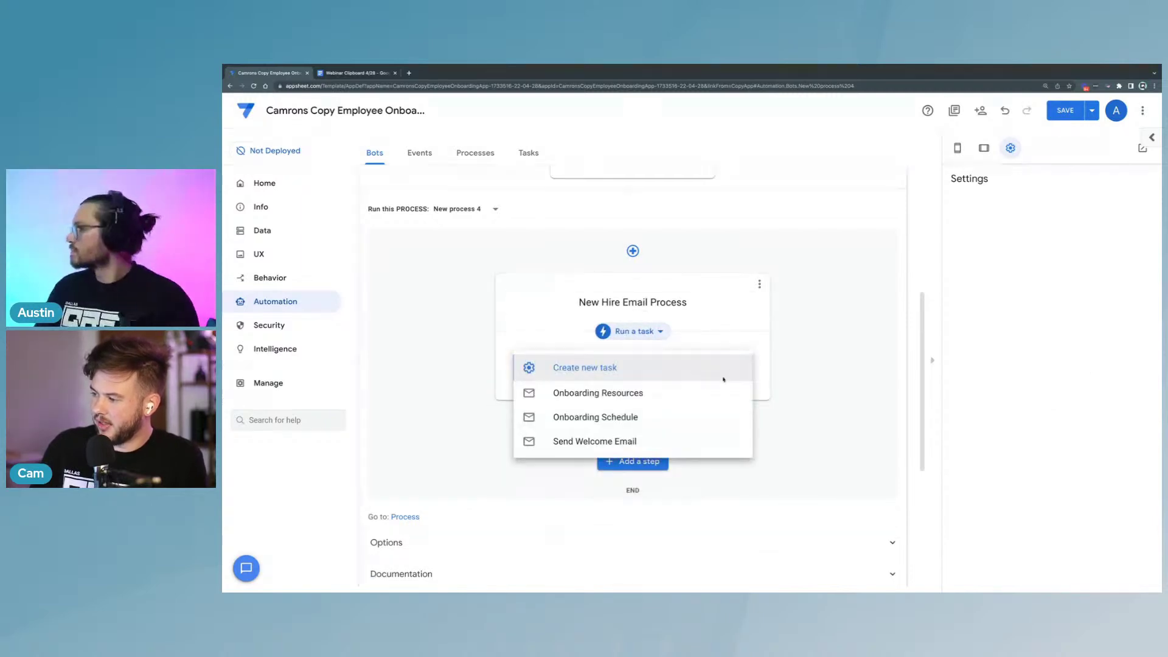
pyautogui.click(568, 372)
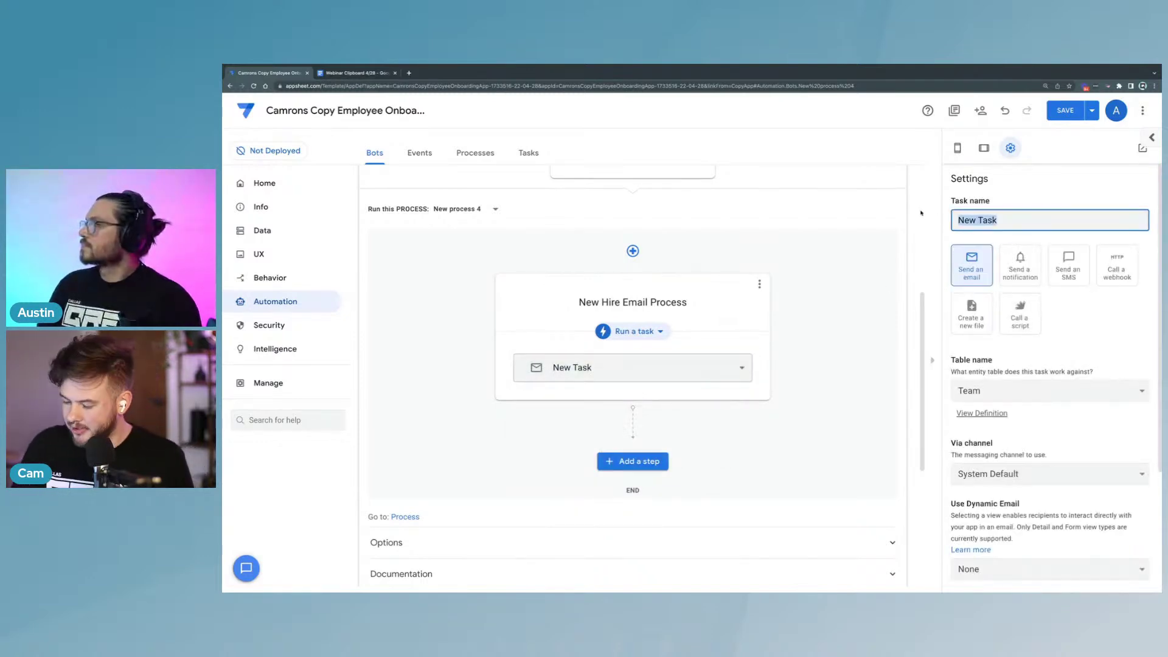
pyautogui.write('New ')
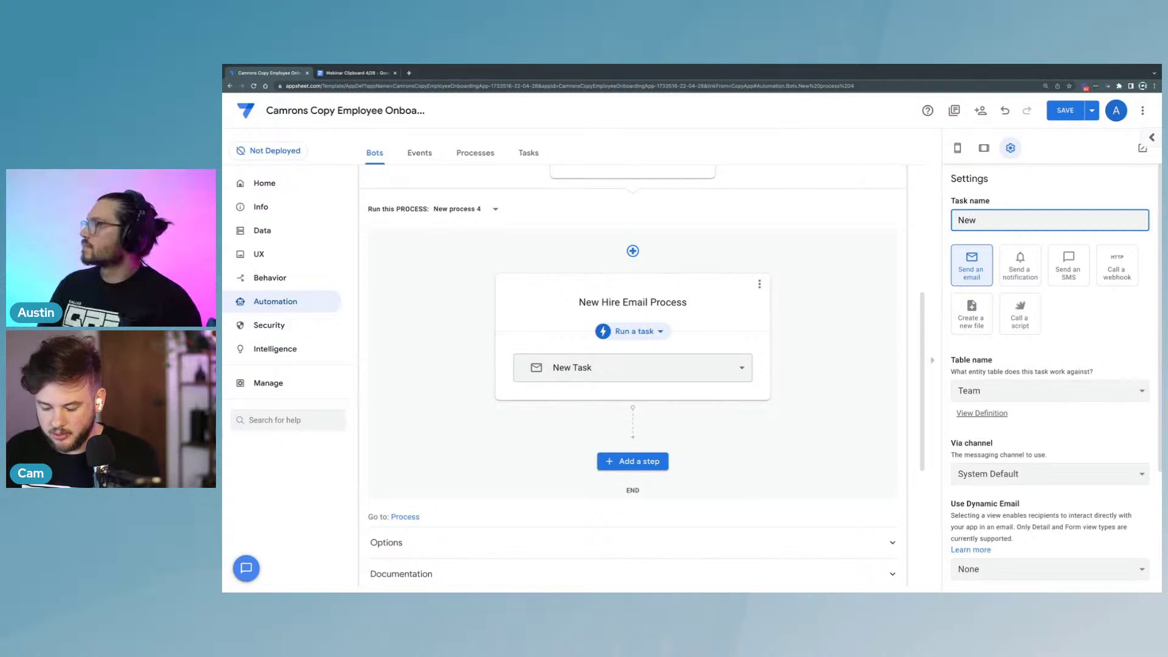
pyautogui.write('Hire Emai')
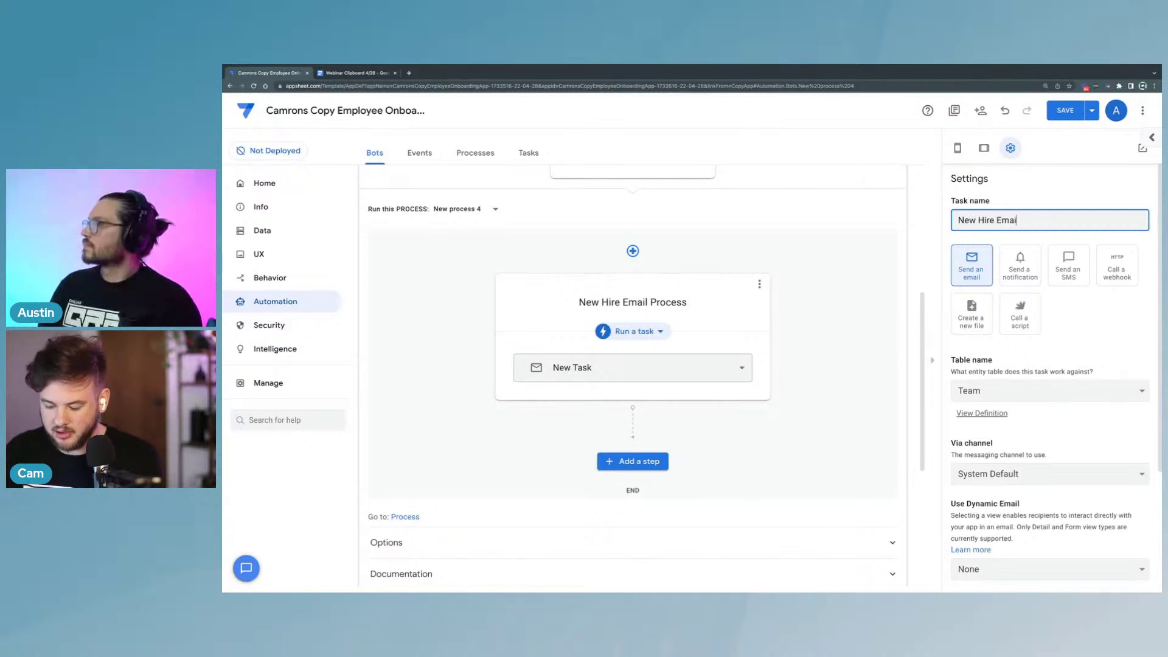
pyautogui.write('l Task')
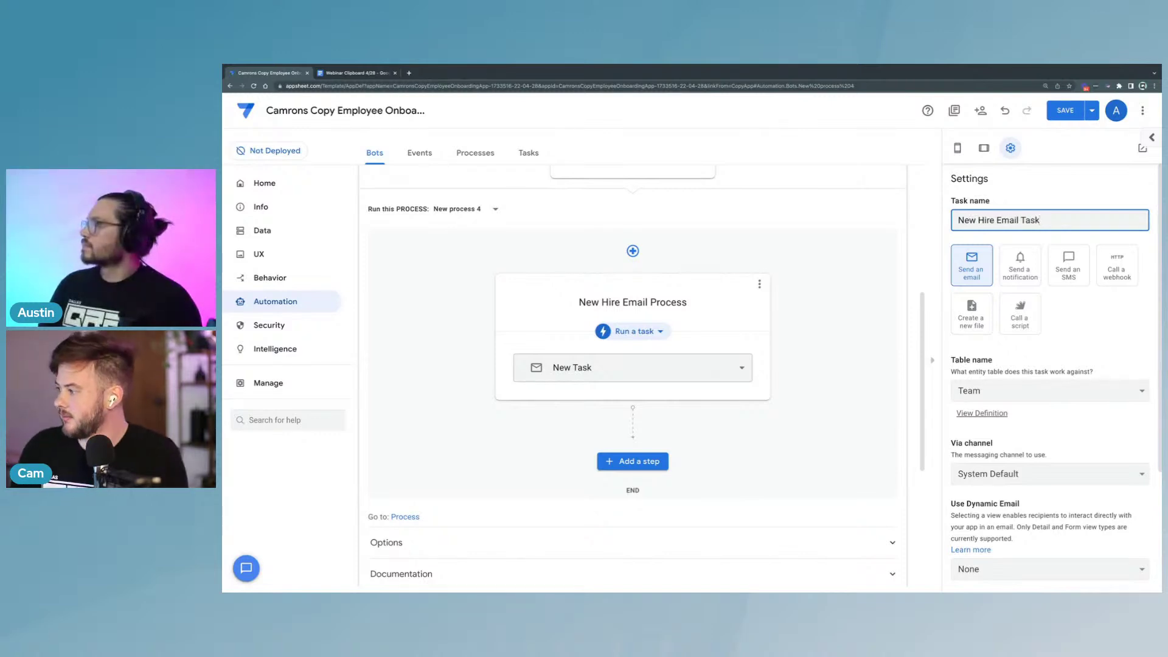
pyautogui.click(1086, 334)
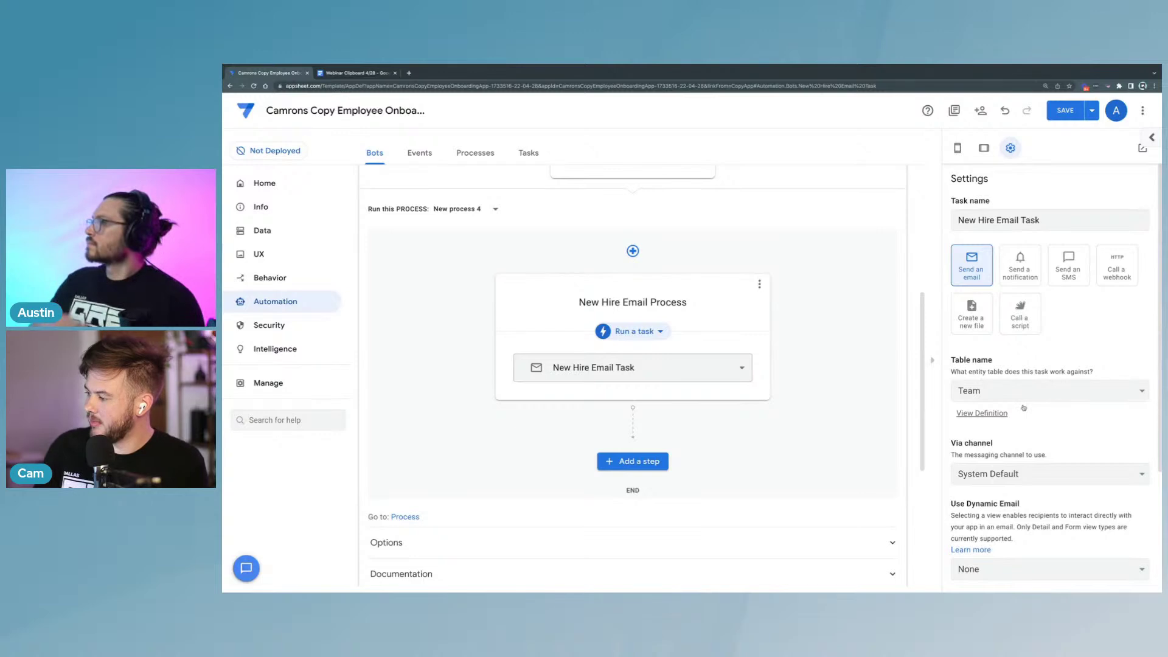
# Step: Review the New Hire Email Task settings and the data change settings of the Weekly Trigger event
pyautogui.scroll(-1, 1055, 446)
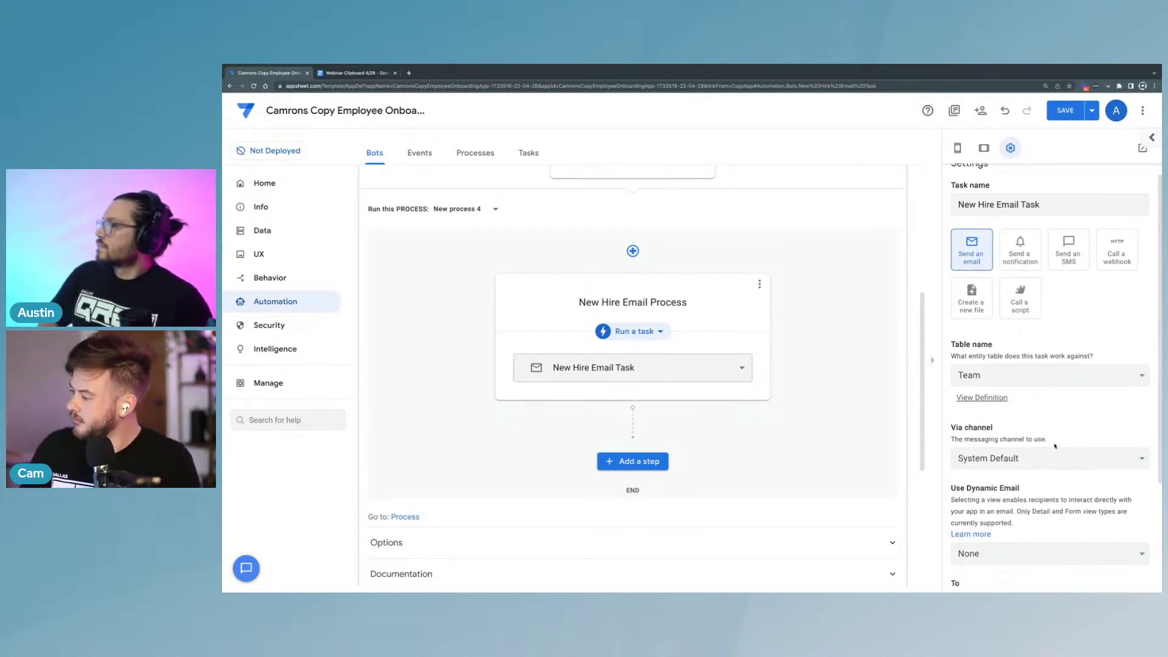
pyautogui.scroll(-3, 1055, 446)
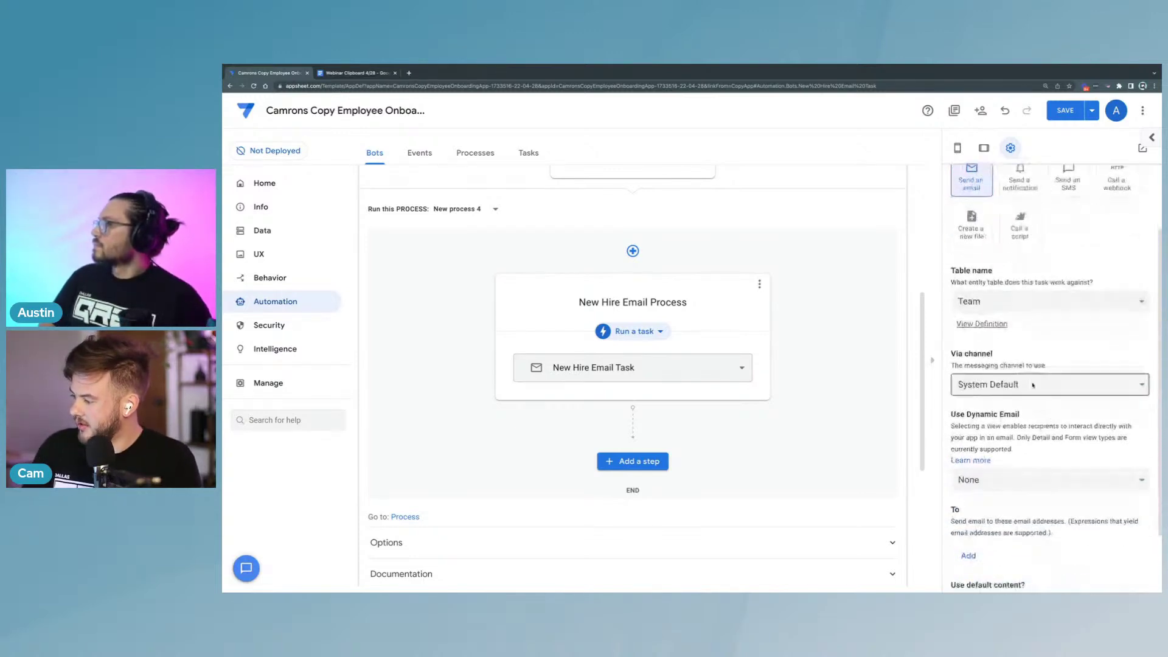
pyautogui.scroll(-2, 1016, 496)
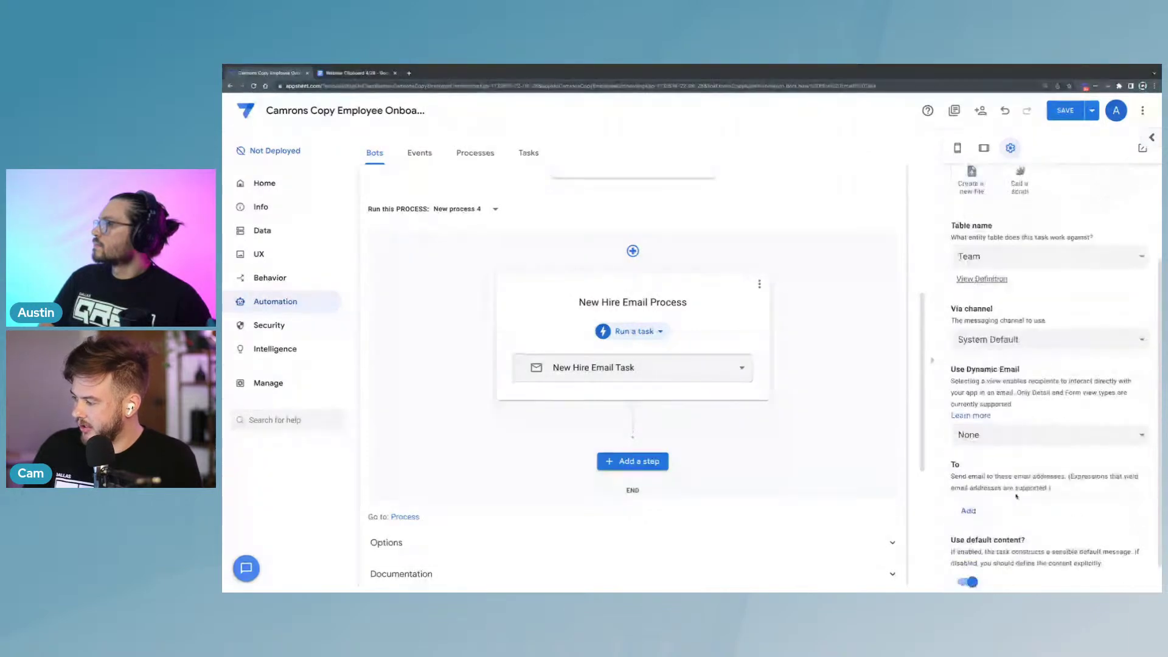
pyautogui.scroll(-1, 1016, 496)
pyautogui.scroll(5, 1017, 509)
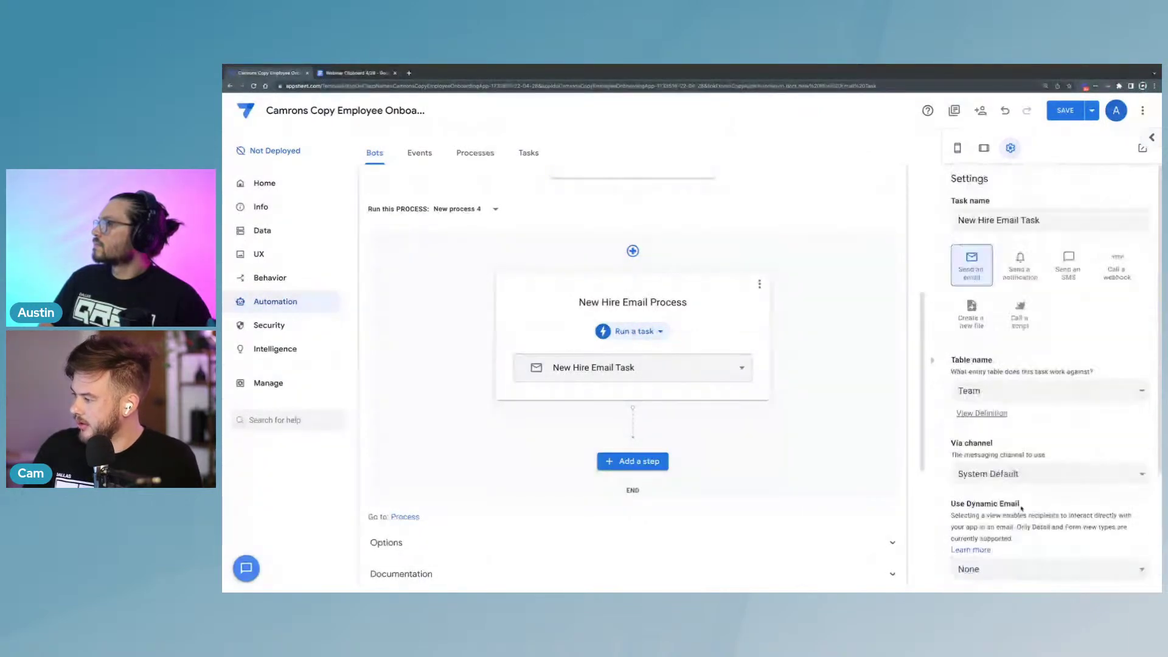
pyautogui.scroll(1, 685, 269)
pyautogui.scroll(1, 685, 269)
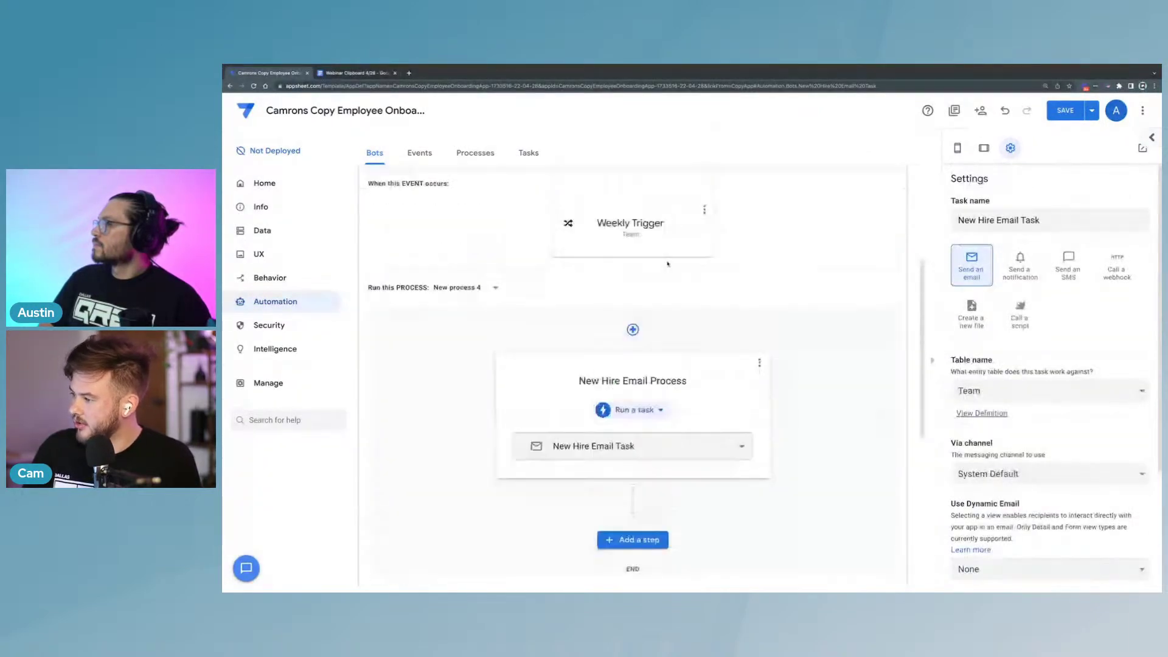
pyautogui.click(663, 243)
pyautogui.scroll(-2, 1041, 447)
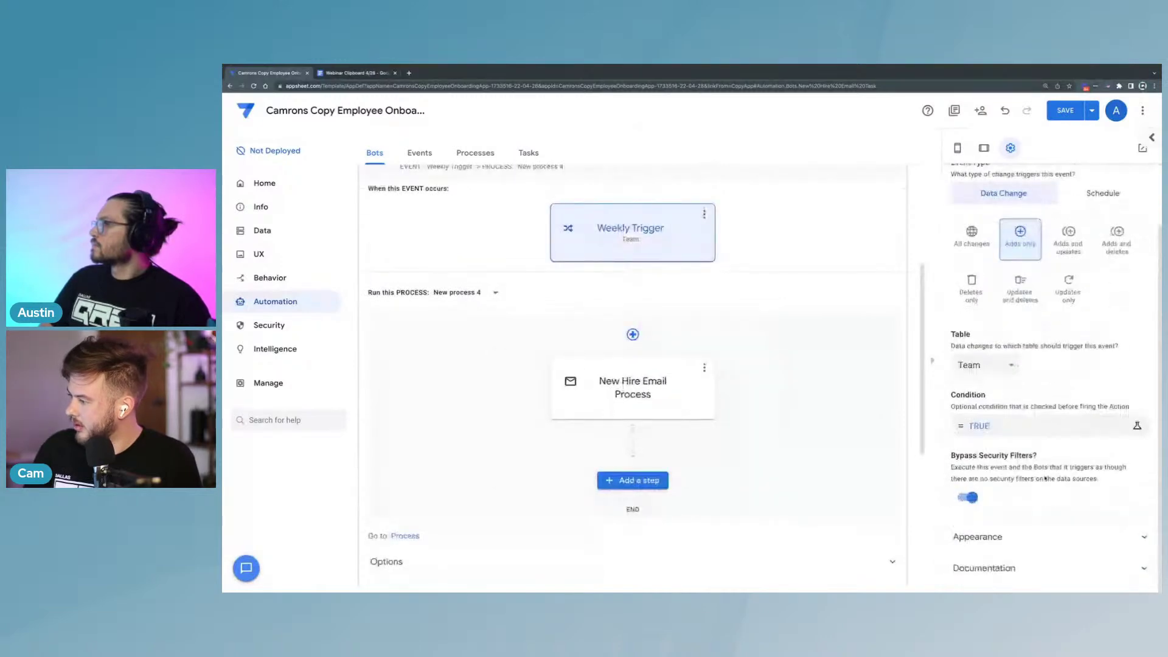
pyautogui.scroll(5, 1042, 447)
# Step: Add a To recipient entry to the New Hire Email Task and switch it to an expression
pyautogui.click(617, 385)
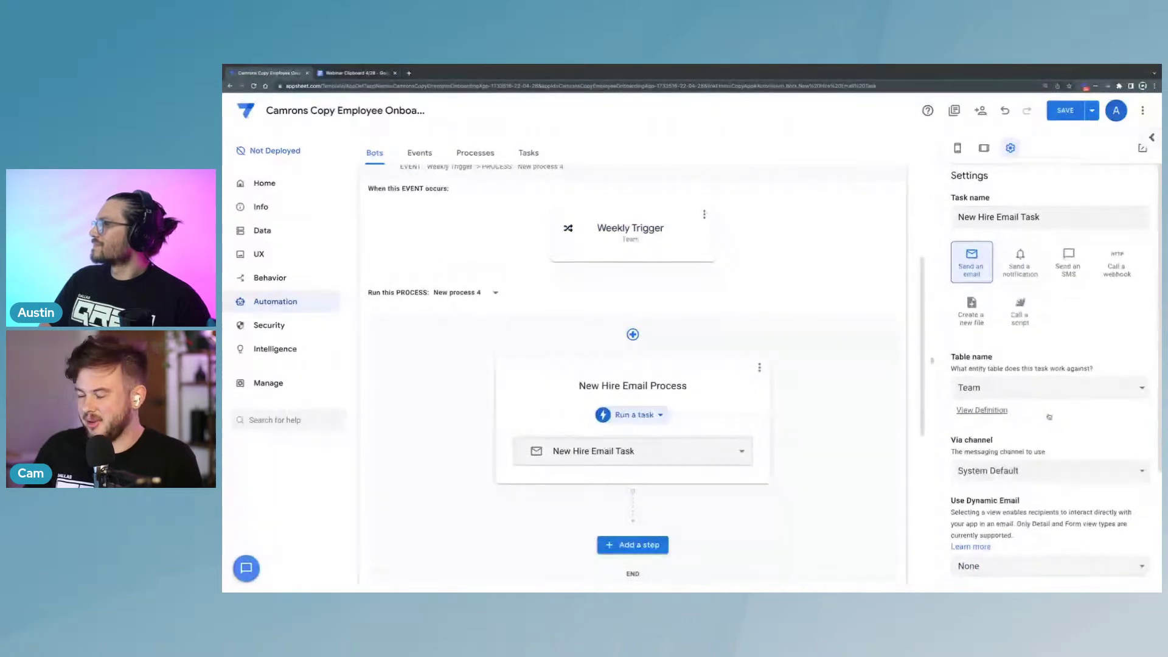
pyautogui.scroll(-2, 1049, 427)
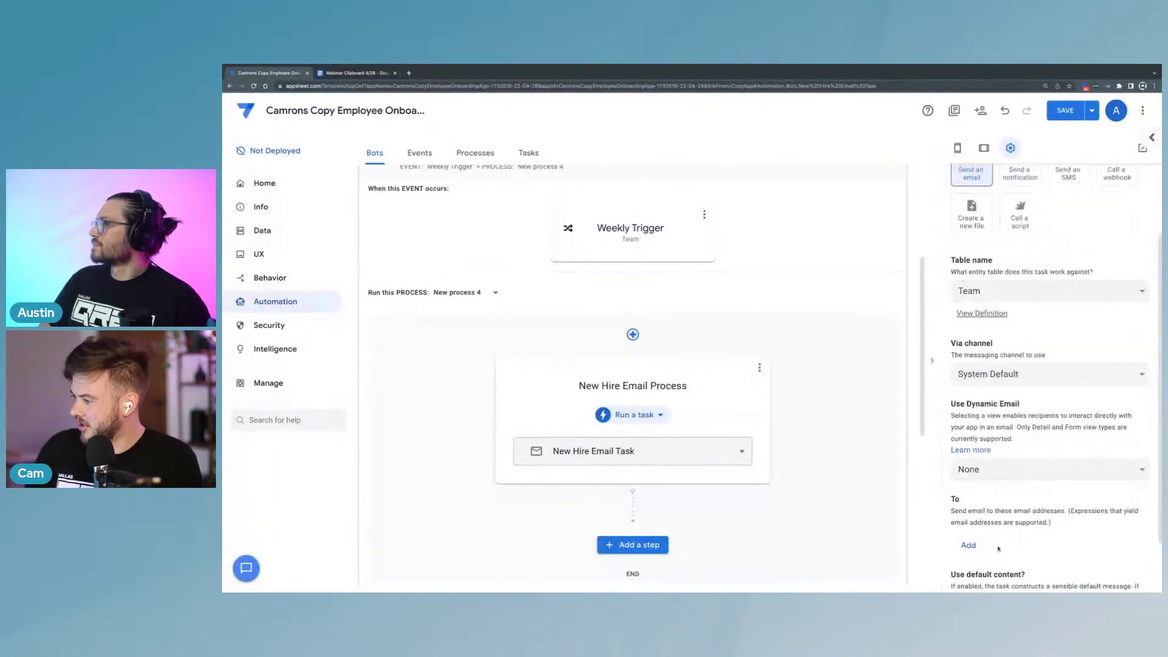
pyautogui.scroll(-1, 1011, 532)
pyautogui.click(968, 499)
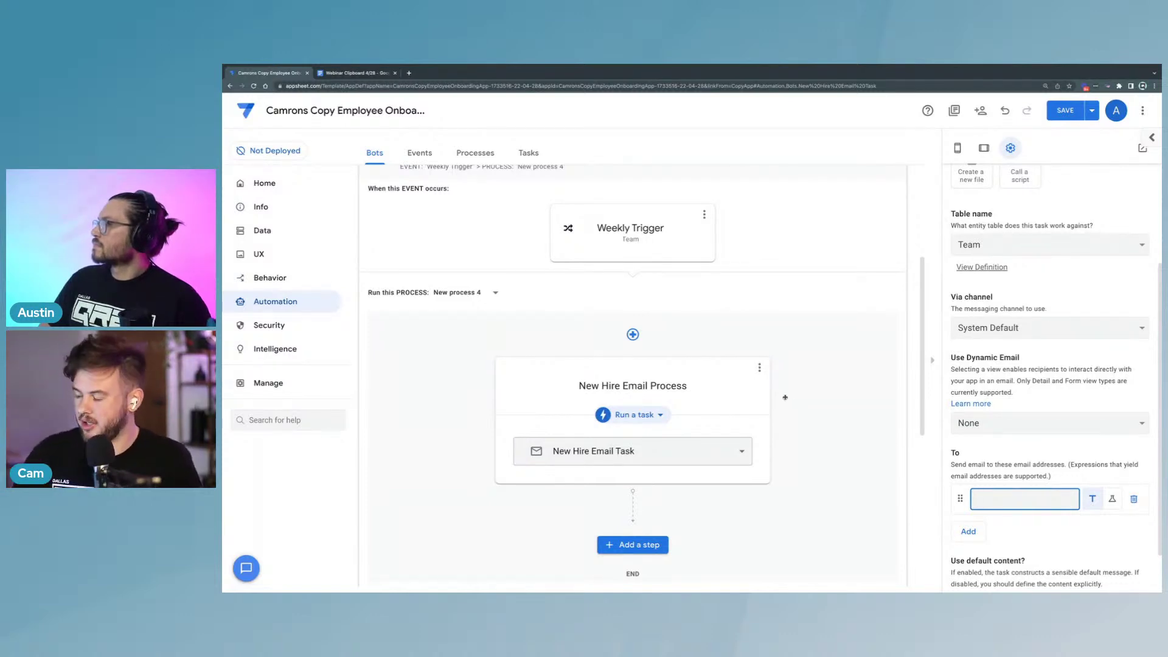
pyautogui.click(1111, 499)
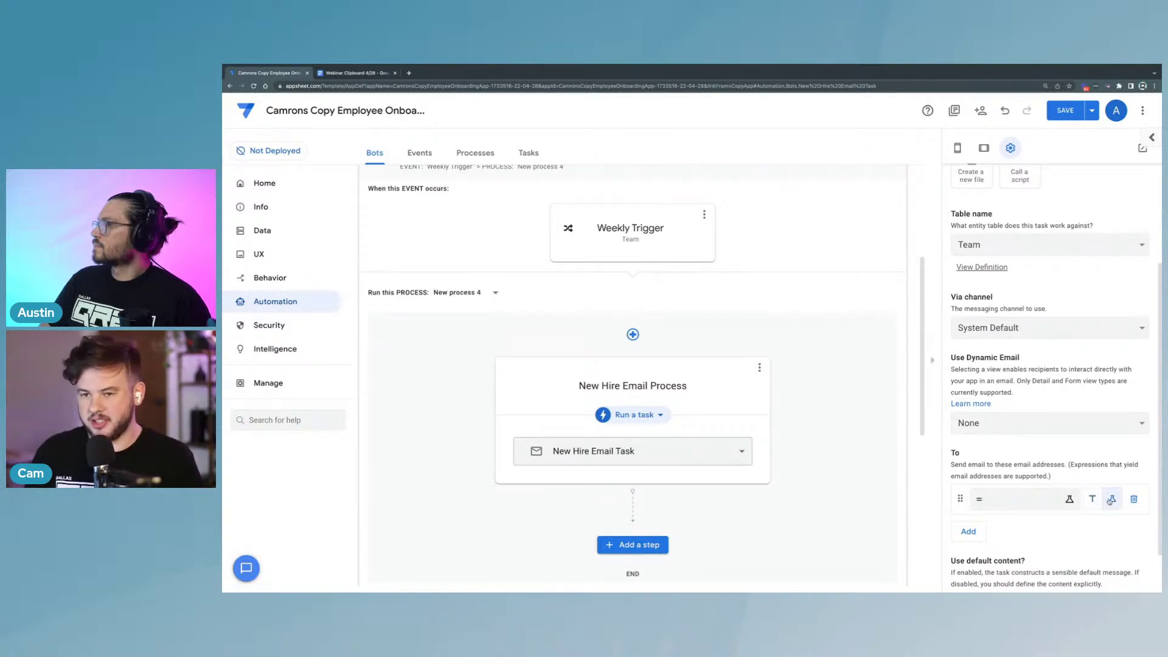
# Step: Set the To recipient's expression to [Email] and save it
pyautogui.click(1014, 498)
pyautogui.write('[Emai')
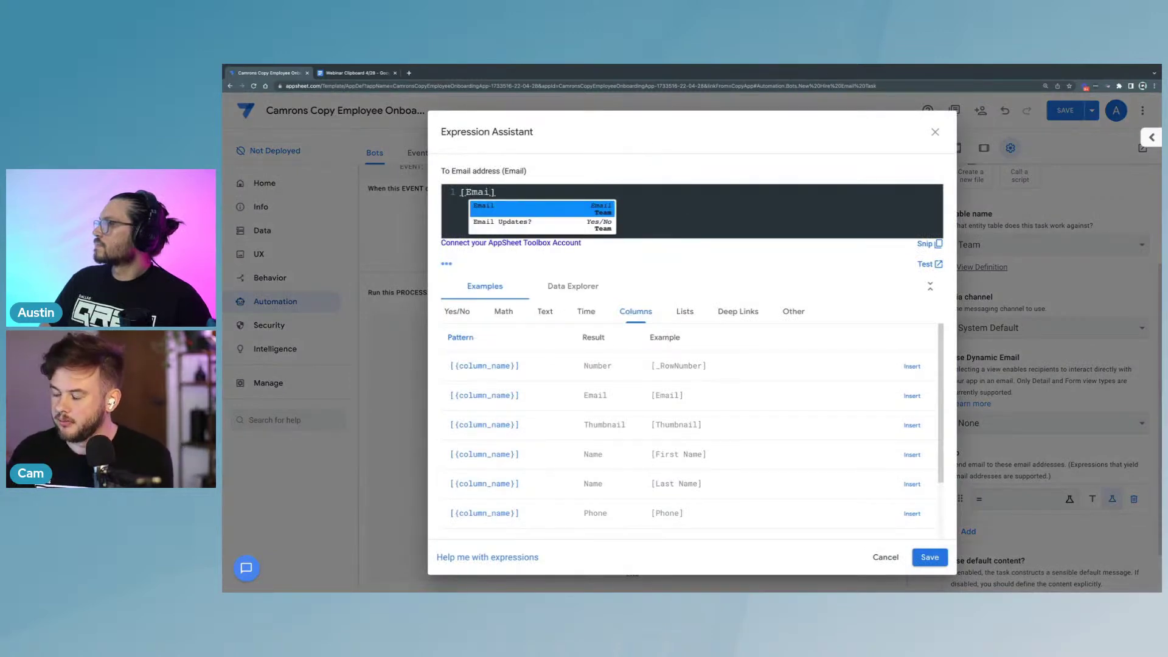
pyautogui.write('l')
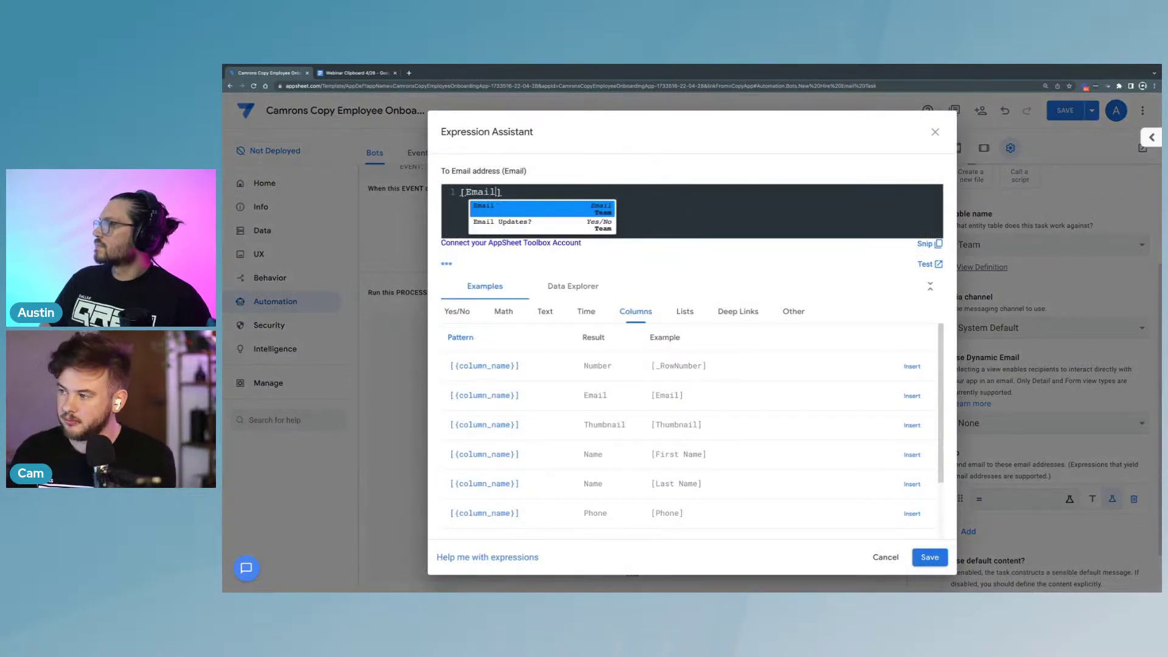
pyautogui.click(728, 287)
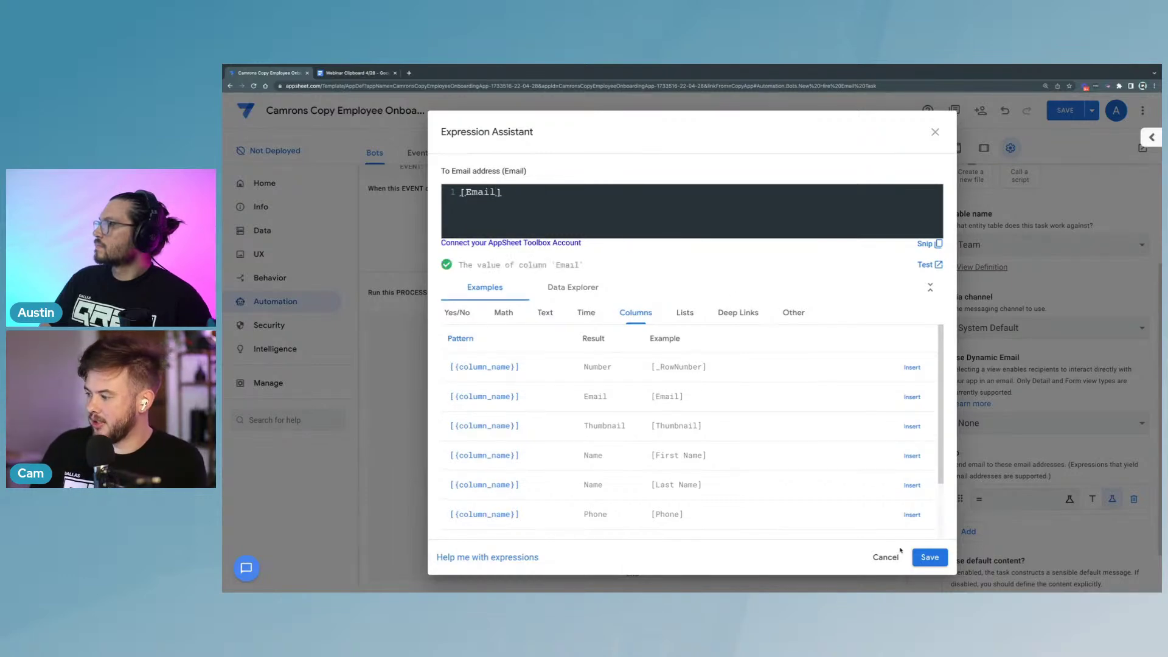
pyautogui.click(928, 557)
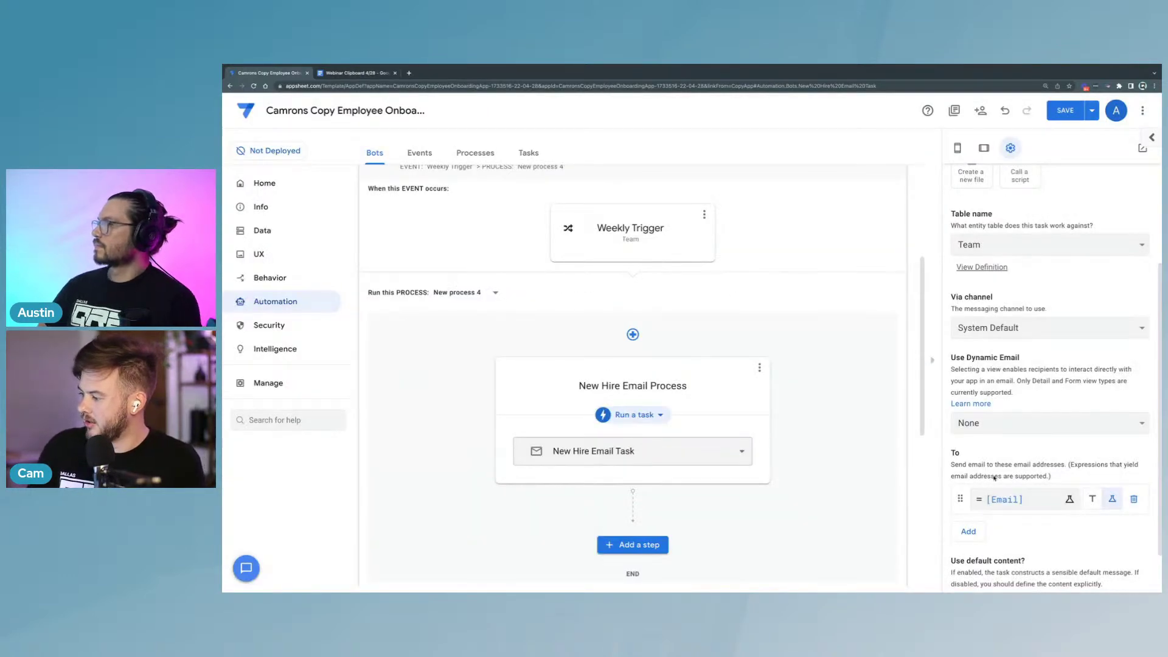
# Step: Disable the default content for the New Hire Email Task so custom email content can be defined
pyautogui.scroll(-2, 993, 477)
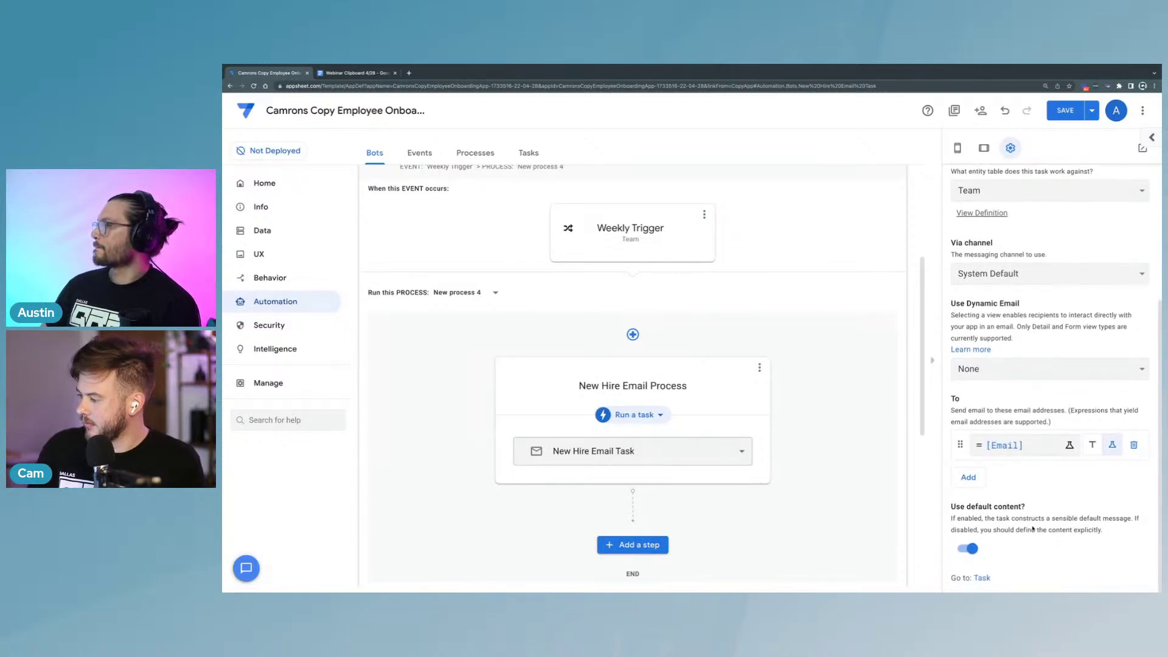
pyautogui.click(971, 549)
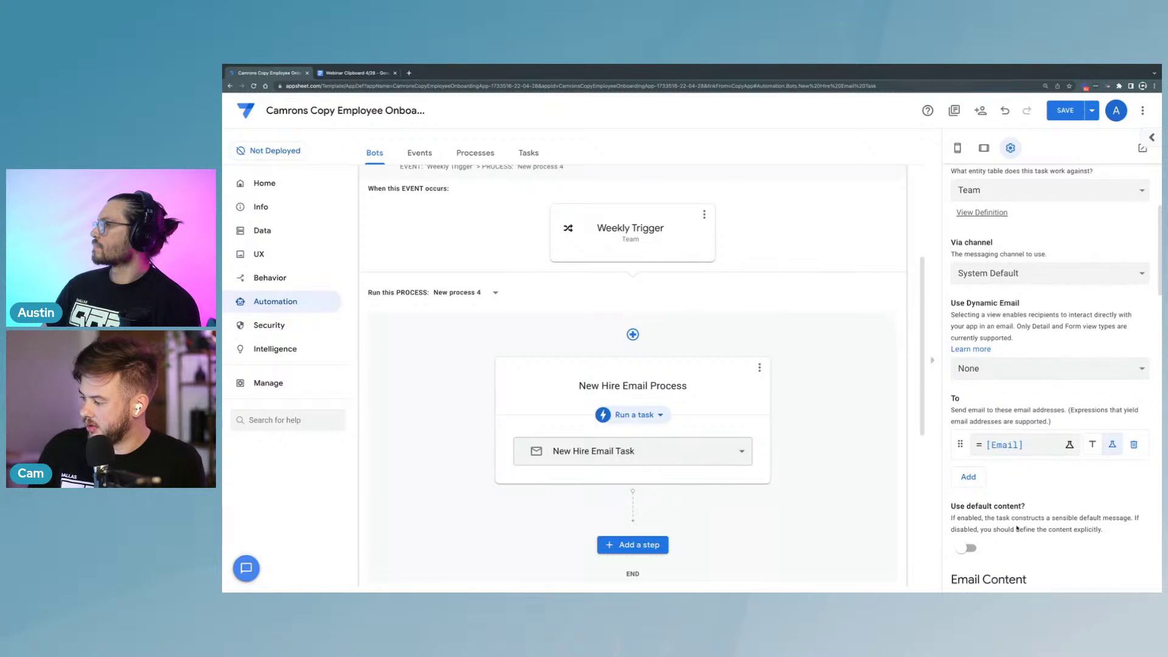
pyautogui.scroll(-4, 1039, 521)
pyautogui.scroll(-2, 1040, 521)
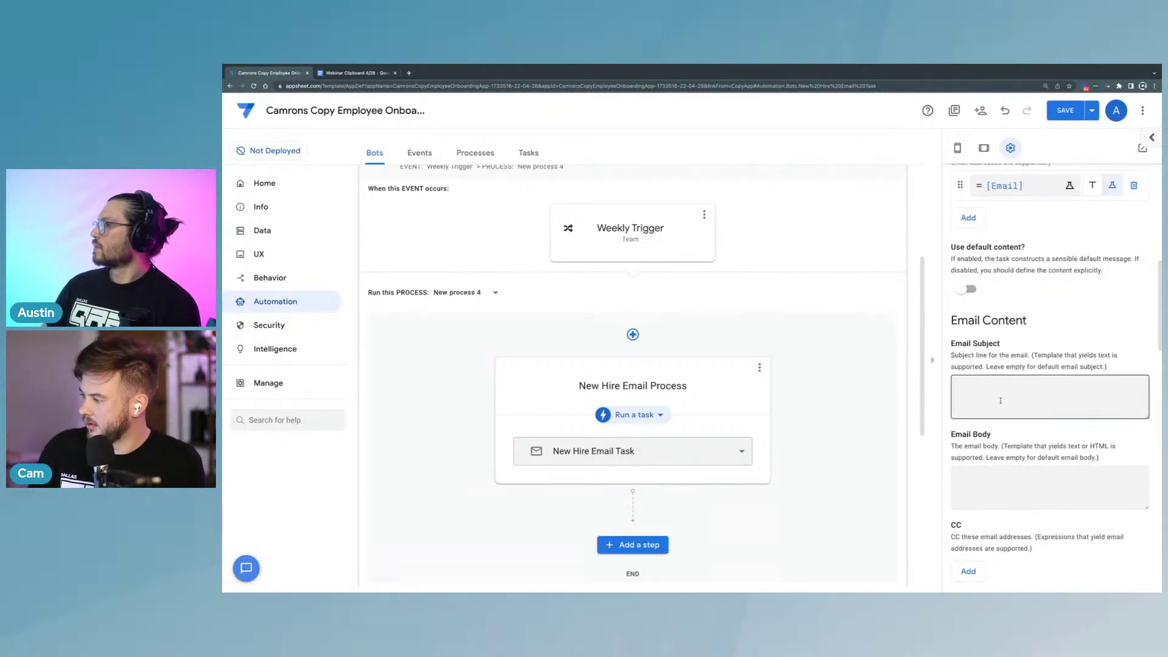
# Step: Copy "Hi <<[First Name]>>, Welcome to the Team!" from the Webinar Clipboard 4/28 Google Doc into the task's Email Subject in AppSheet
pyautogui.click(356, 73)
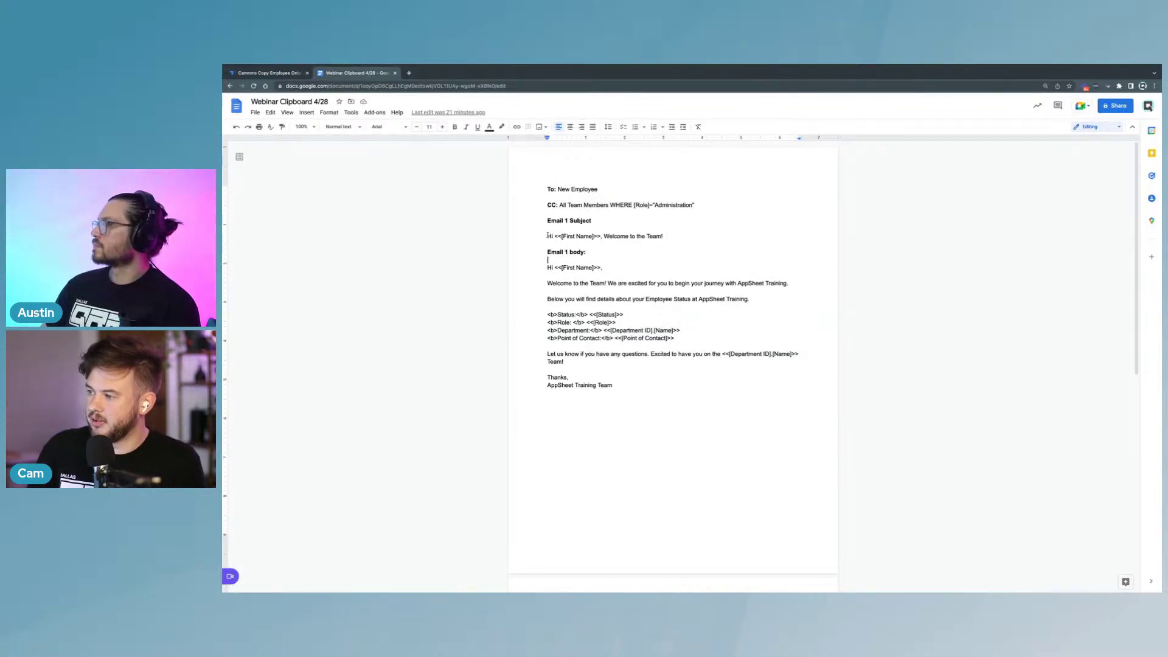
pyautogui.moveTo(547, 236); pyautogui.dragTo(664, 236)
pyautogui.hotkey('ctrl', 'c')
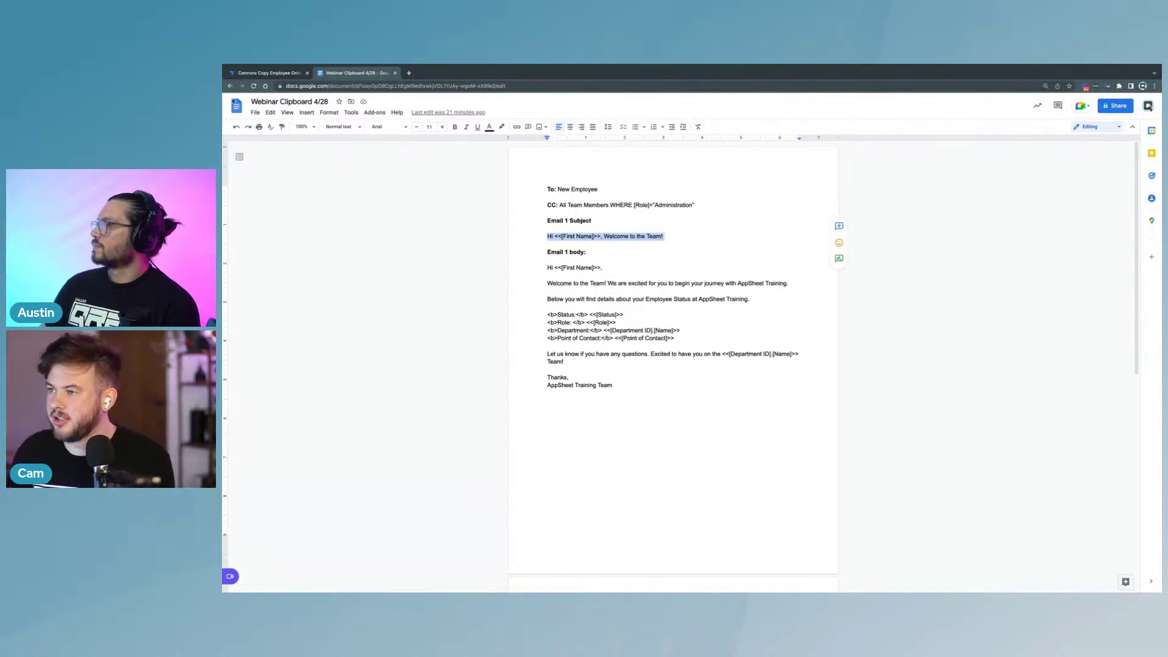
pyautogui.click(267, 72)
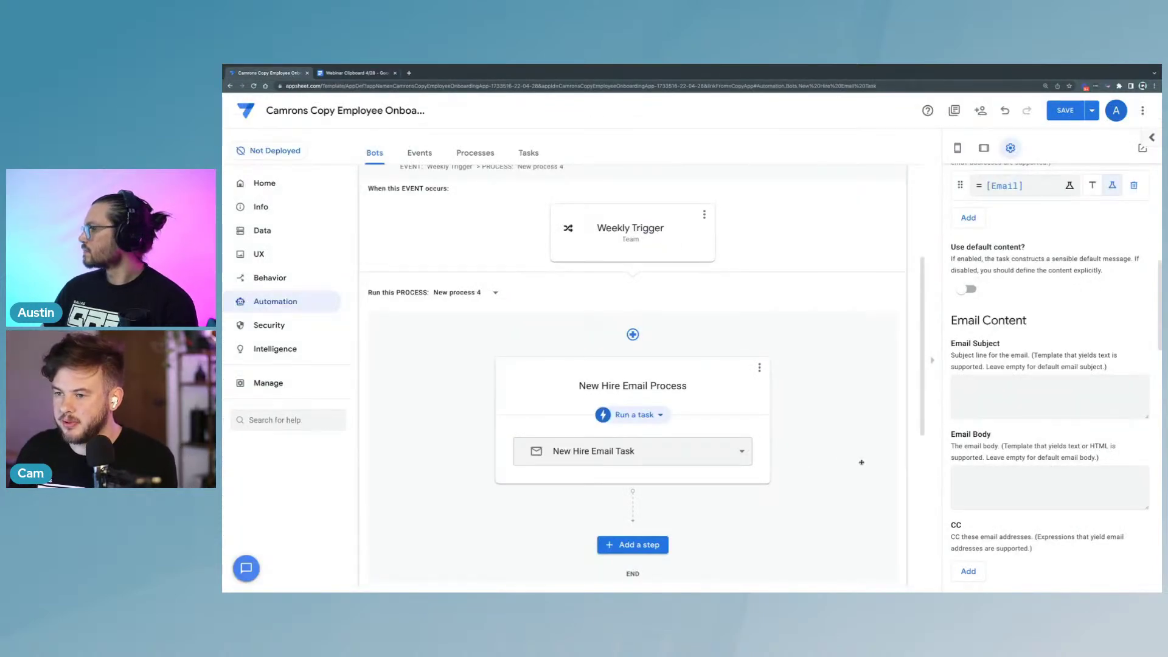
pyautogui.click(1002, 405)
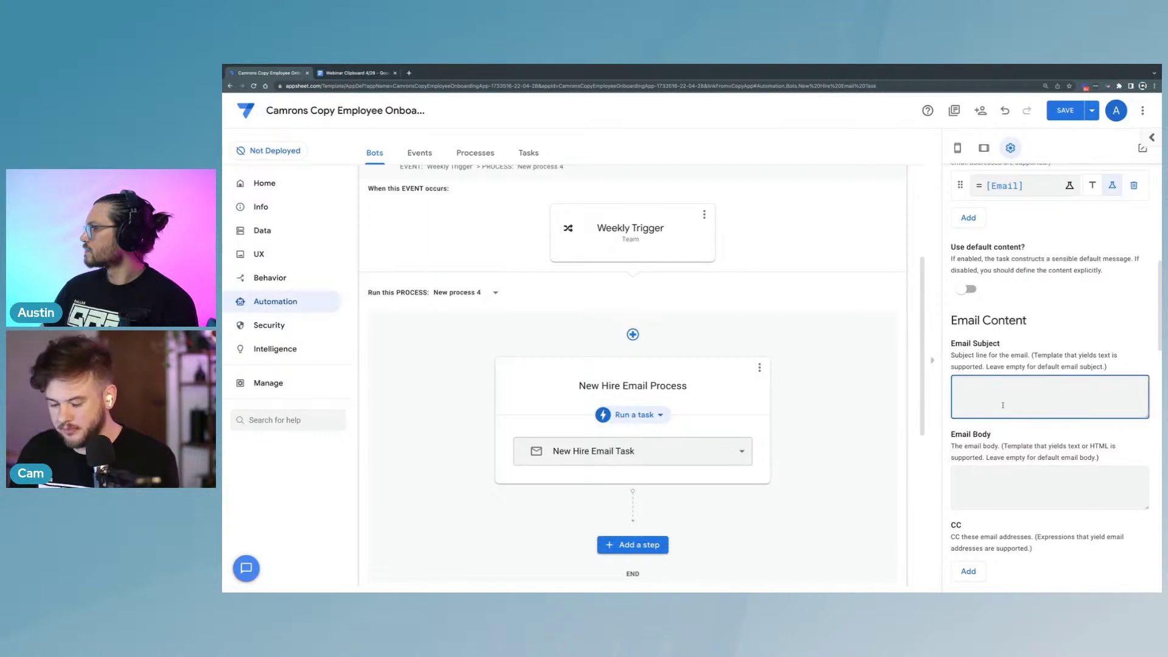
pyautogui.hotkey('ctrl', 'v')
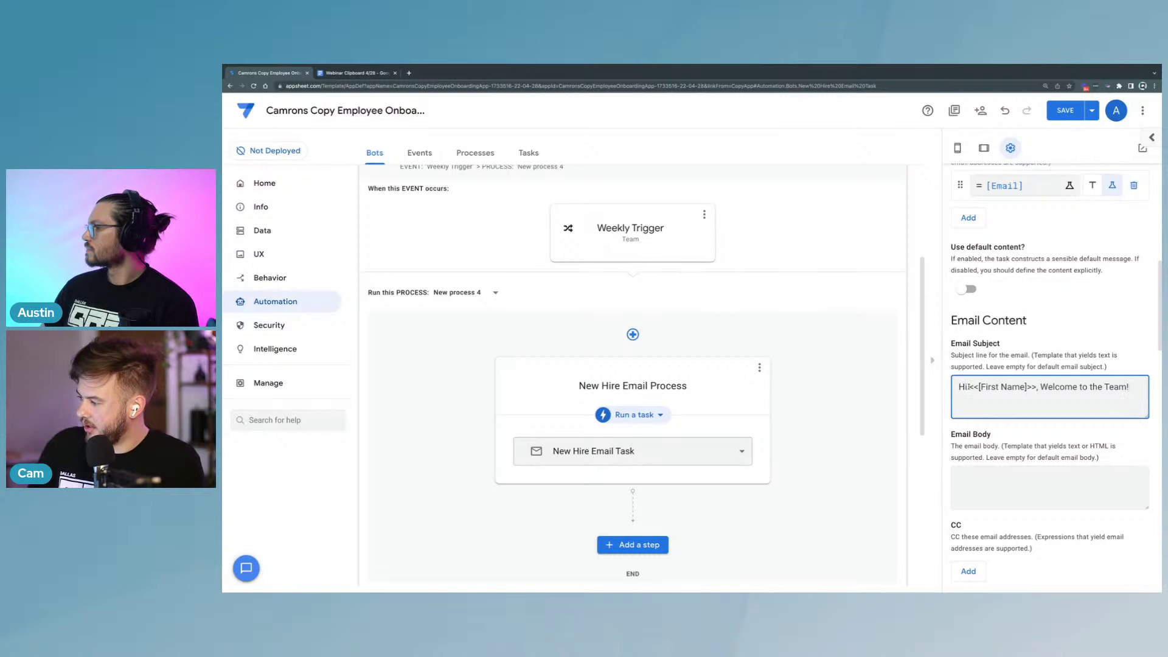
# Step: Examine the fixed text and the <<[First Name]>> template expression in the Email Subject
pyautogui.moveTo(965, 387); pyautogui.dragTo(953, 387)
pyautogui.moveTo(1036, 387); pyautogui.dragTo(1136, 384)
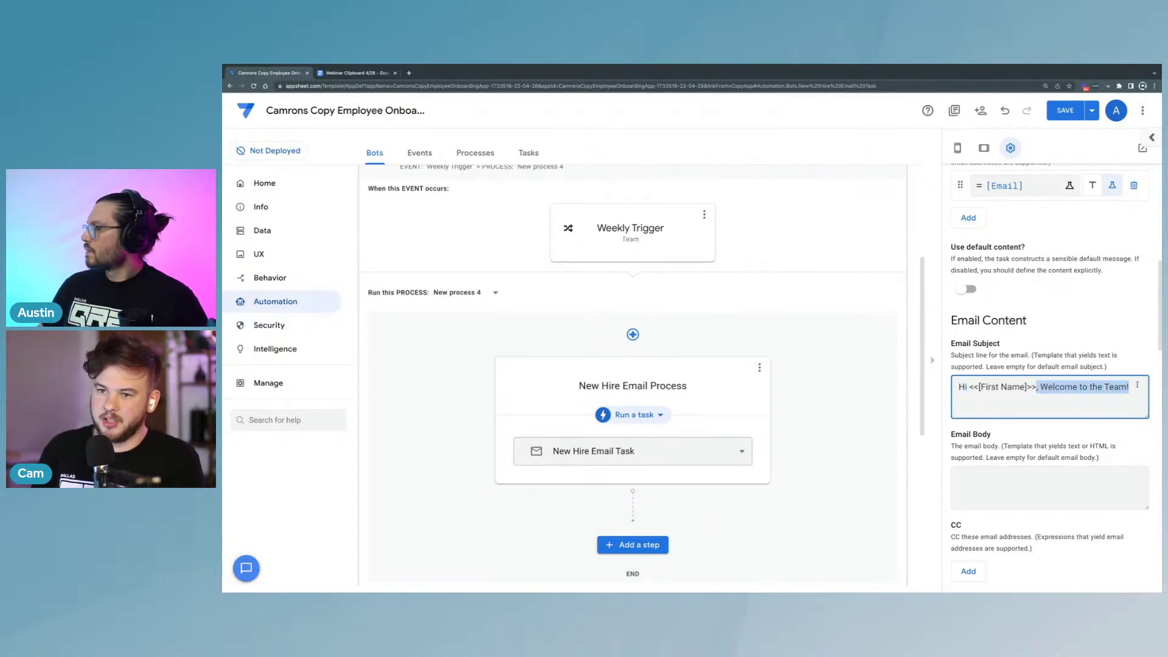
pyautogui.moveTo(969, 387); pyautogui.dragTo(1028, 389)
pyautogui.click(991, 400)
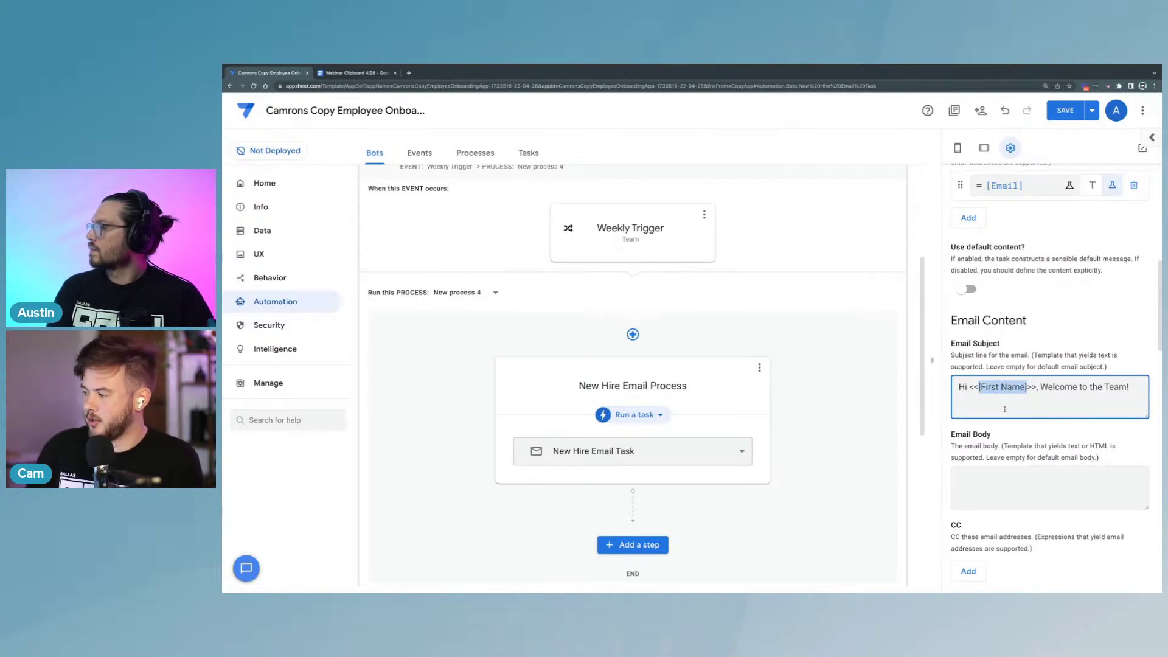
pyautogui.click(1004, 409)
pyautogui.moveTo(968, 384); pyautogui.dragTo(1036, 387)
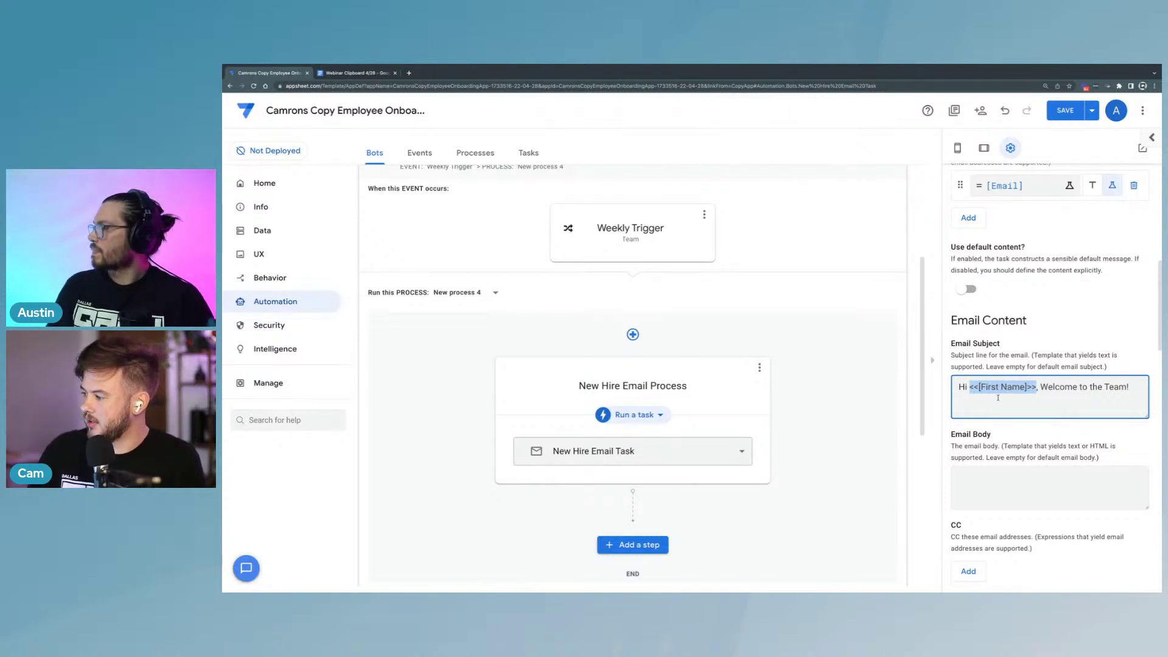
pyautogui.click(971, 390)
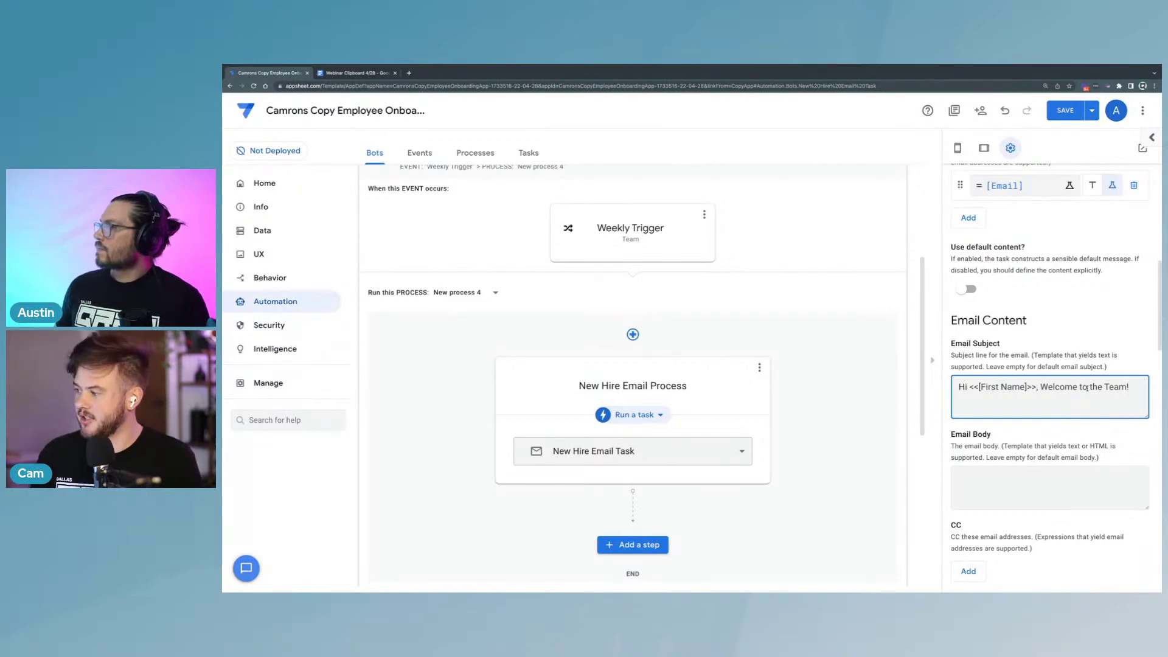
# Step: Review the Email 1 body template in the Webinar Clipboard 4/28 Google Doc, including the bold-tagged Status and Role labels
pyautogui.click(1037, 487)
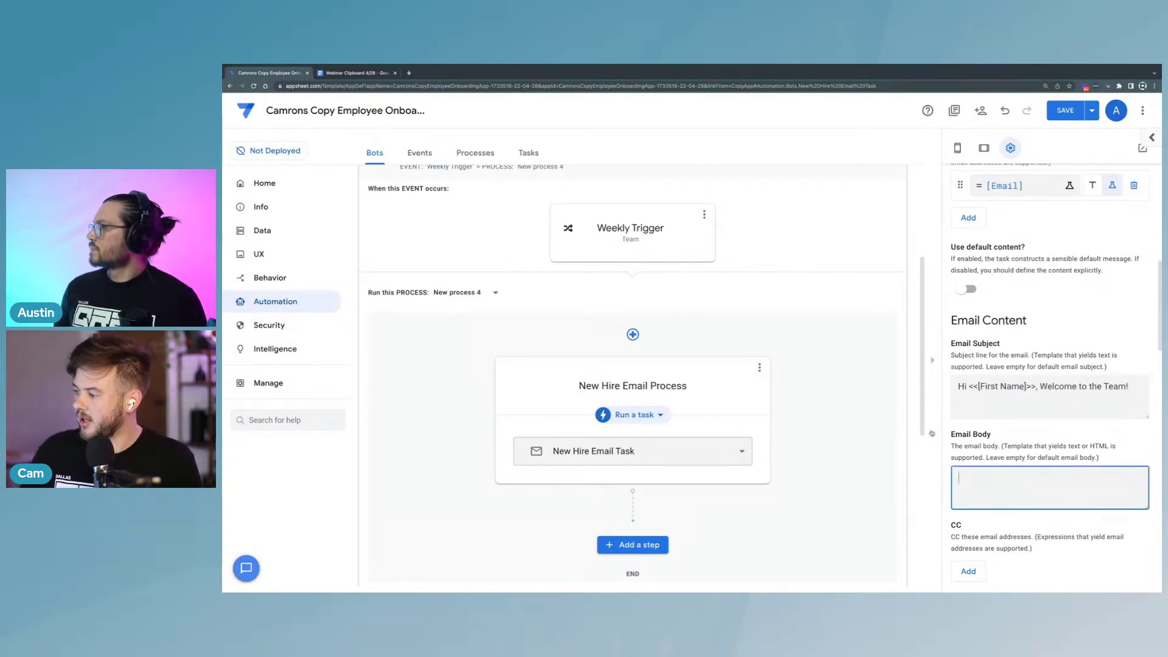
pyautogui.click(368, 73)
pyautogui.click(544, 266)
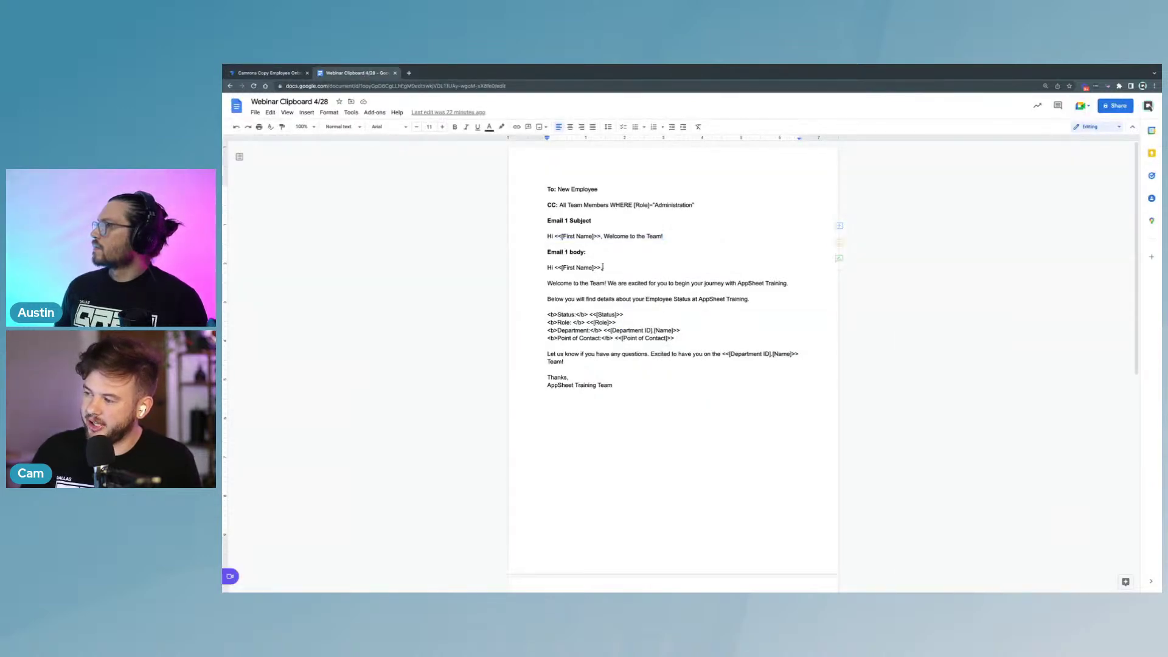
pyautogui.moveTo(547, 268); pyautogui.dragTo(615, 302)
pyautogui.click(622, 314)
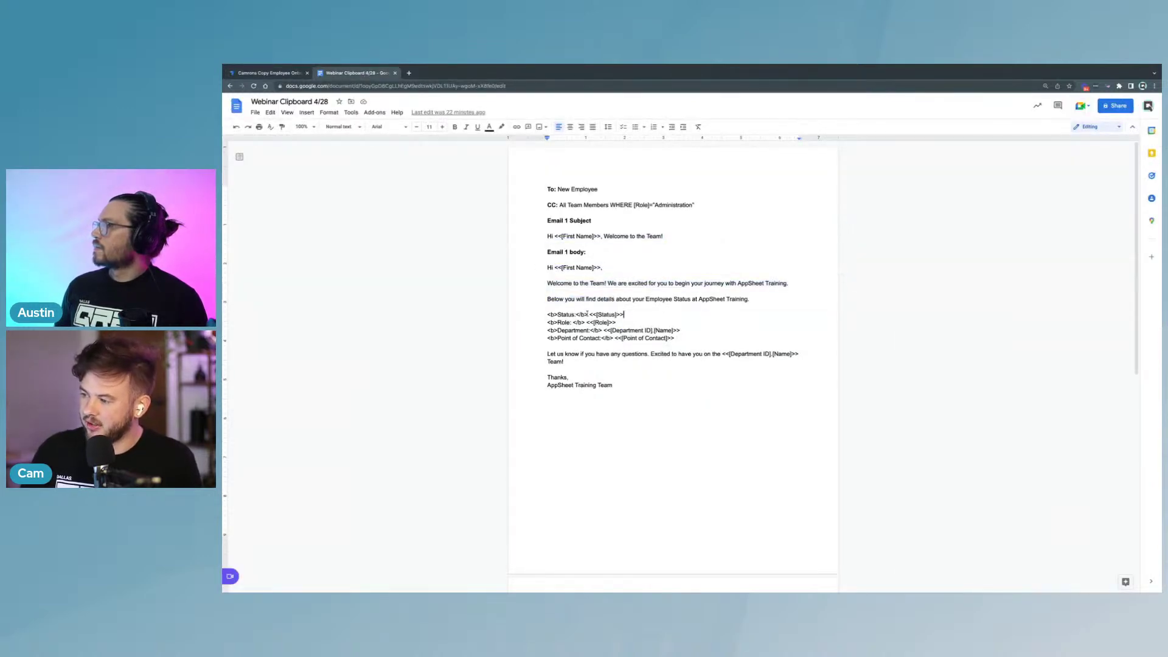
pyautogui.moveTo(545, 314); pyautogui.dragTo(590, 313)
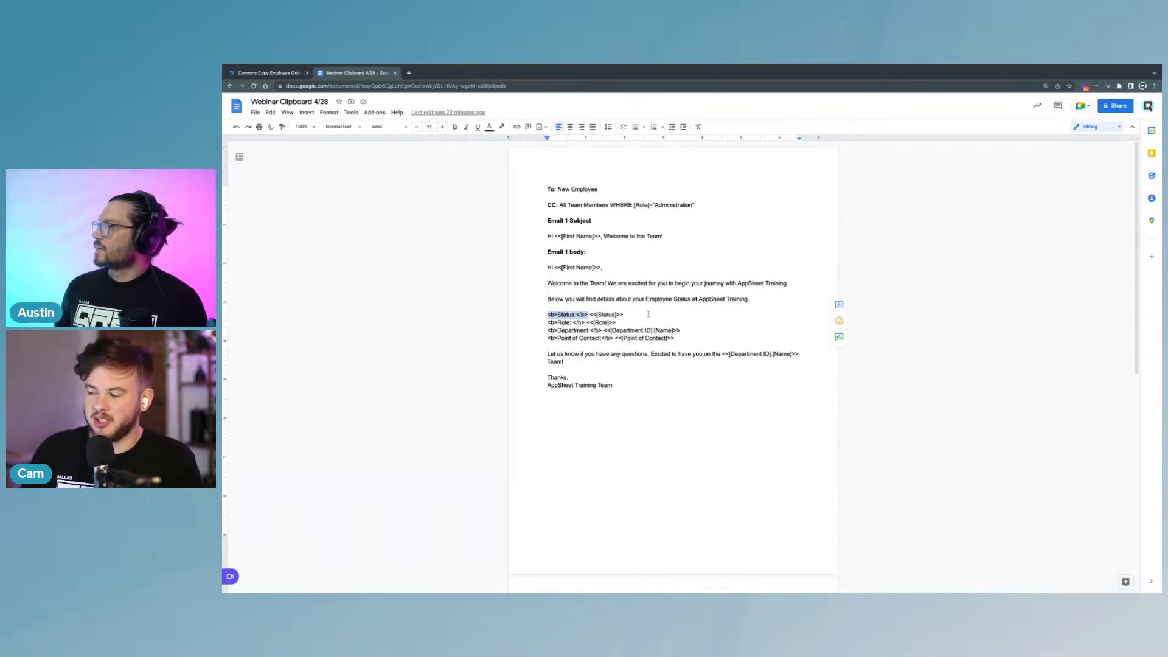
pyautogui.moveTo(546, 322); pyautogui.dragTo(584, 322)
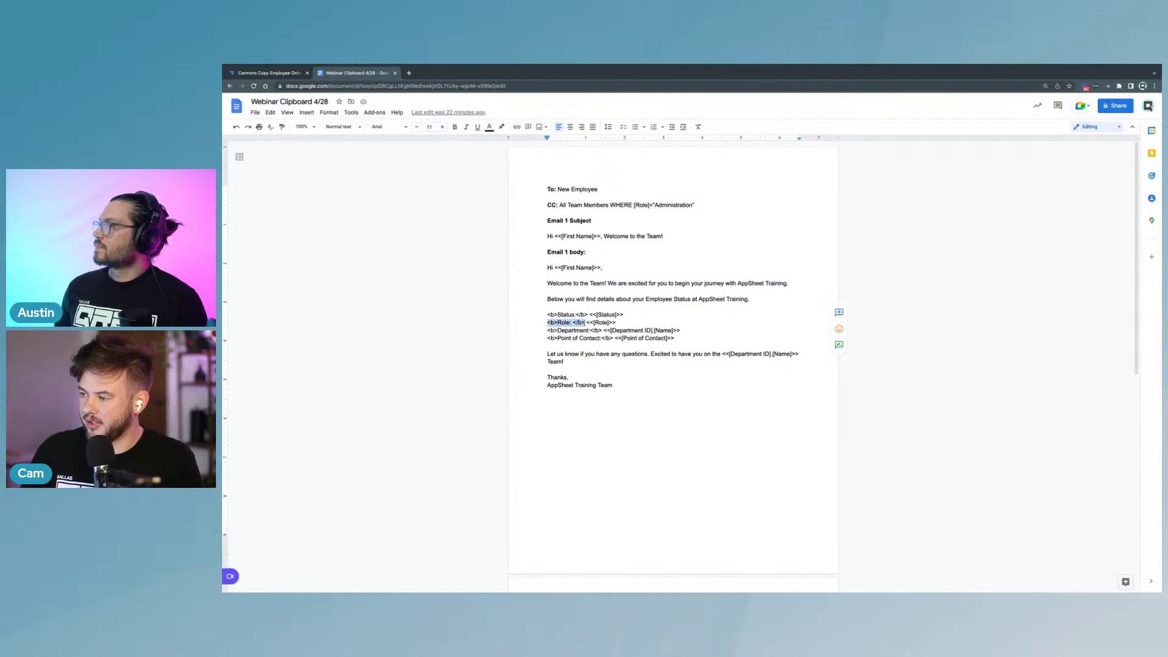
pyautogui.click(579, 339)
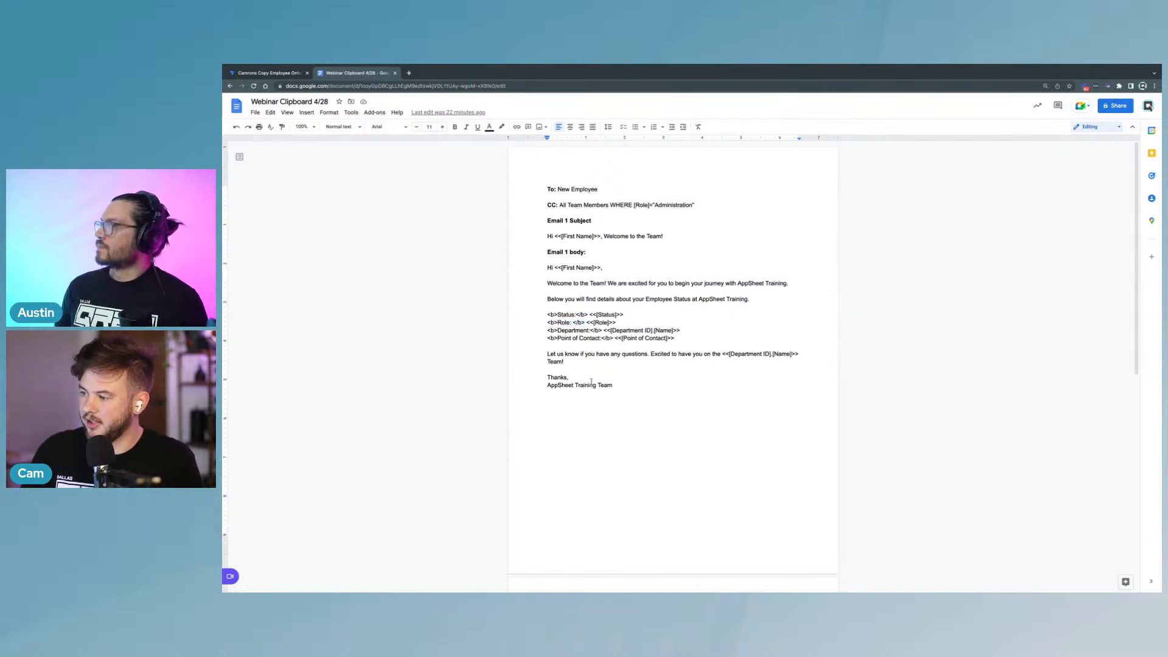
# Step: Copy the full Email 1 body, from the greeting through the AppSheet Training Team signature, into the task's Email Body in AppSheet
pyautogui.moveTo(545, 265); pyautogui.dragTo(670, 382)
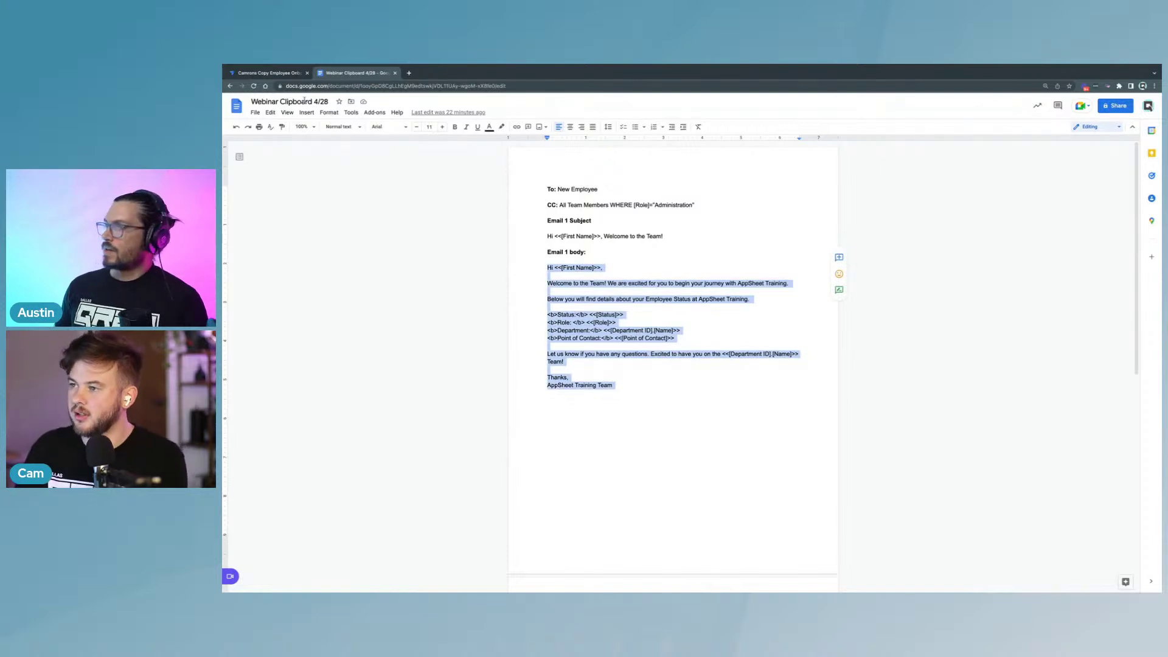
pyautogui.hotkey('ctrl', 'pageup')
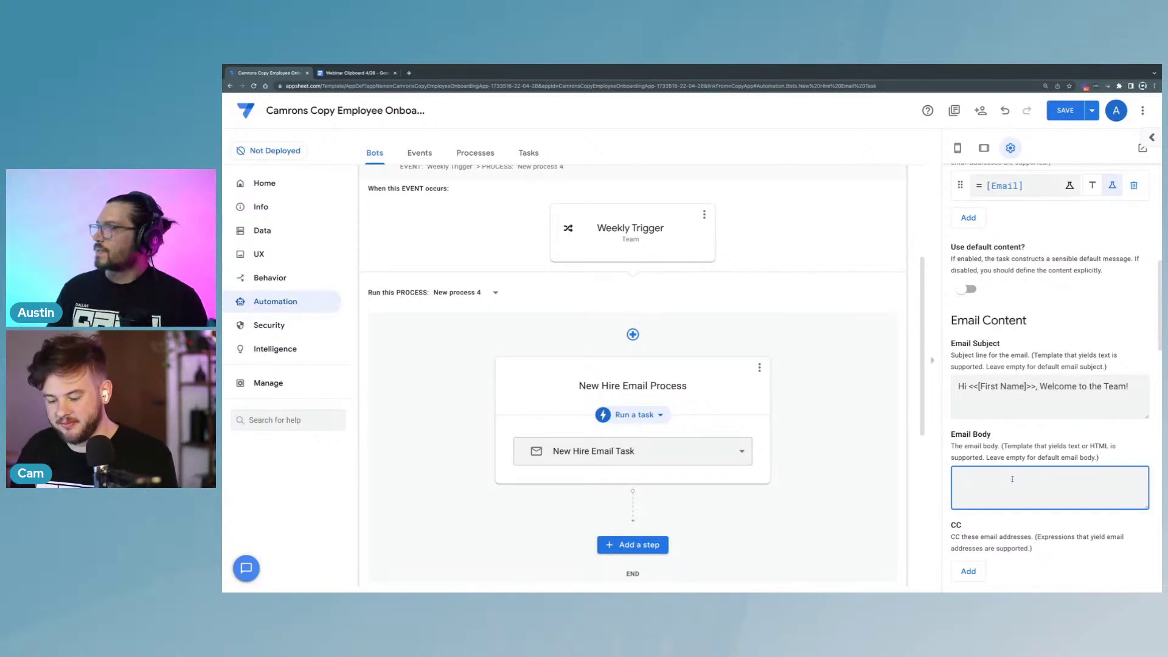
pyautogui.write('Thanks, AppSheet Training Team')
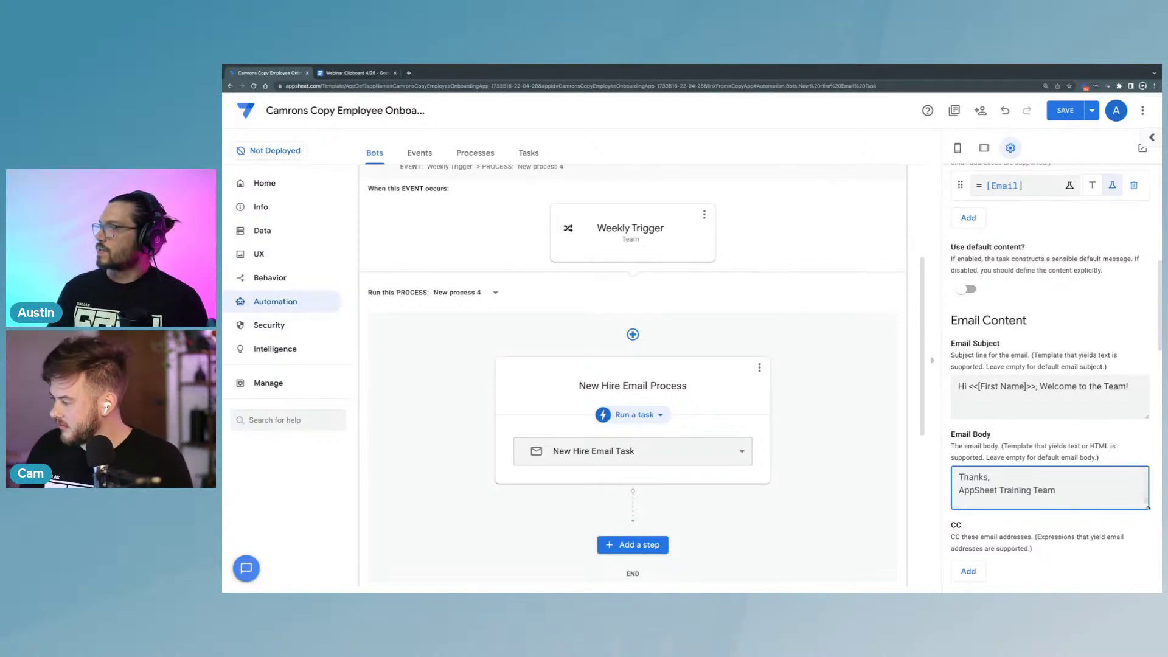
# Step: Enlarge the Email Body box so more of the pasted template shows, and bring the Status and Role lines into view
pyautogui.moveTo(1146, 506); pyautogui.dragTo(1146, 584)
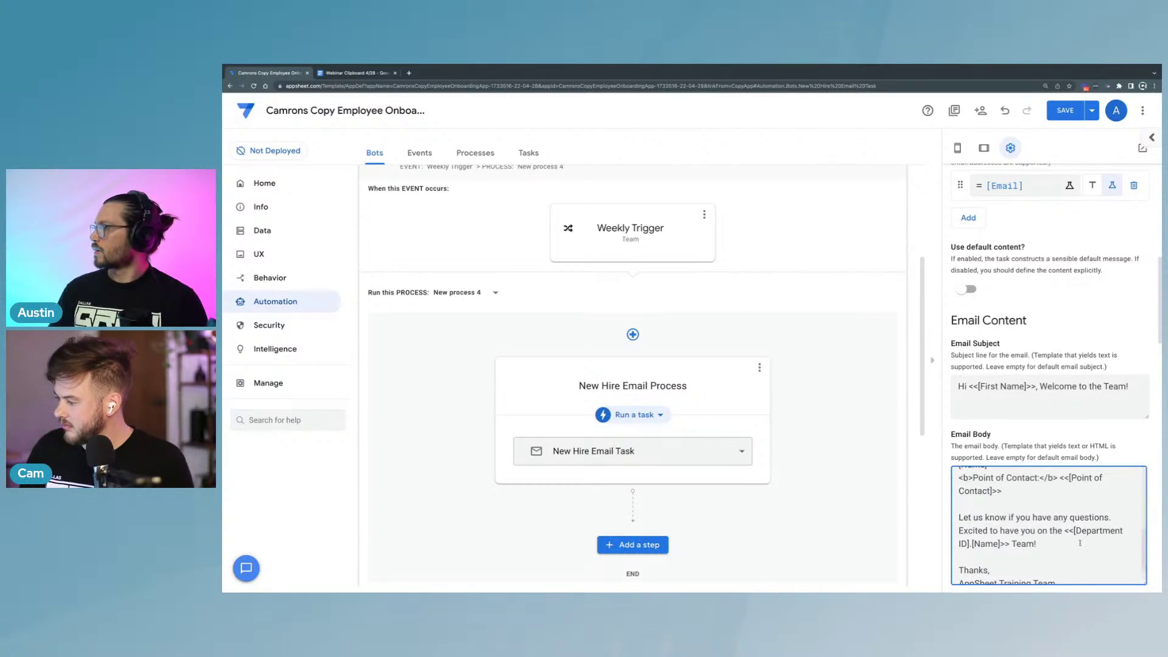
pyautogui.scroll(5, 1080, 544)
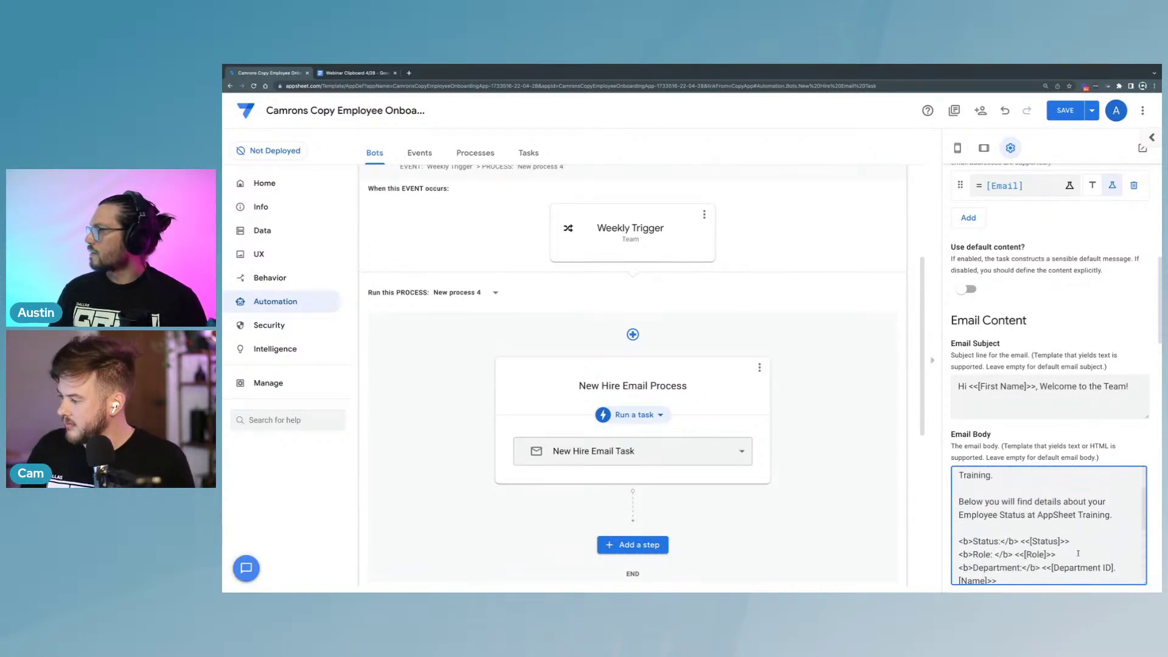
pyautogui.scroll(3, 1078, 553)
pyautogui.scroll(-1, 1070, 539)
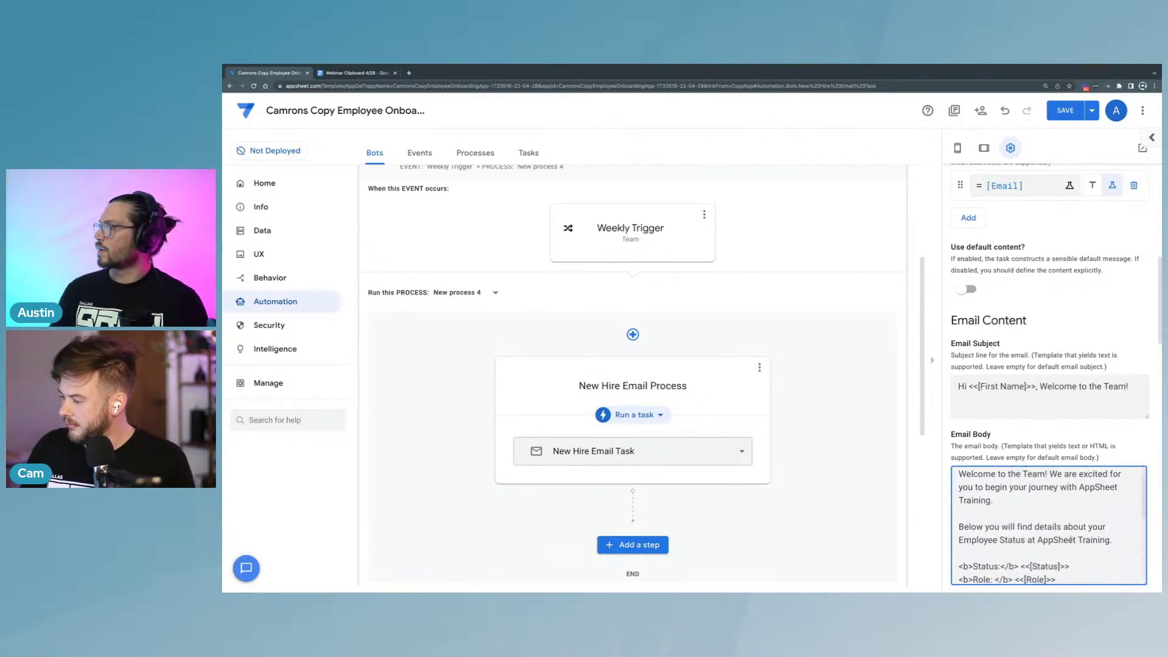
pyautogui.scroll(-1, 1070, 540)
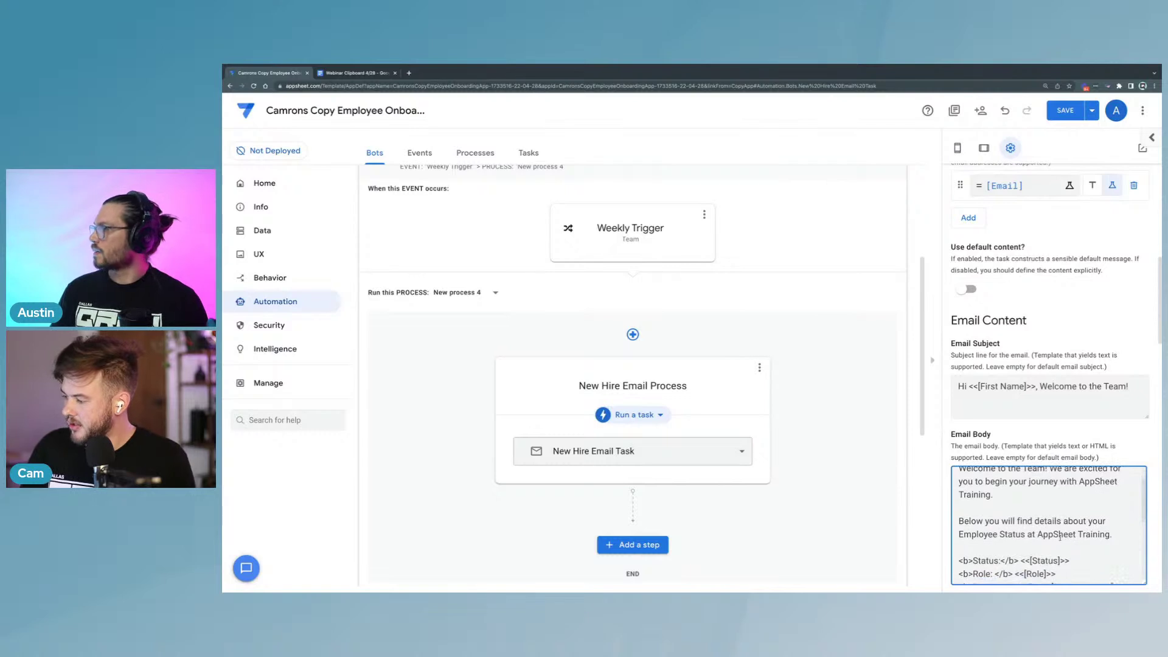
# Step: Examine the opening <b> and closing </b> HTML tags around the Status label in the Email Body
pyautogui.doubleClick(966, 560)
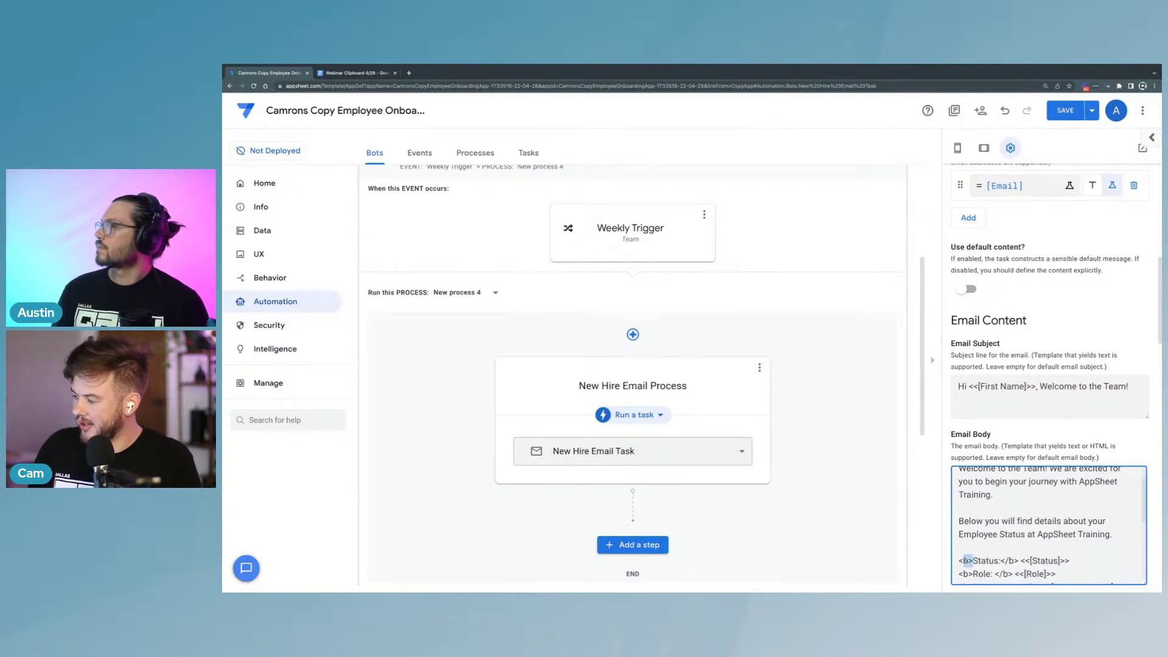
pyautogui.moveTo(958, 561); pyautogui.dragTo(972, 561)
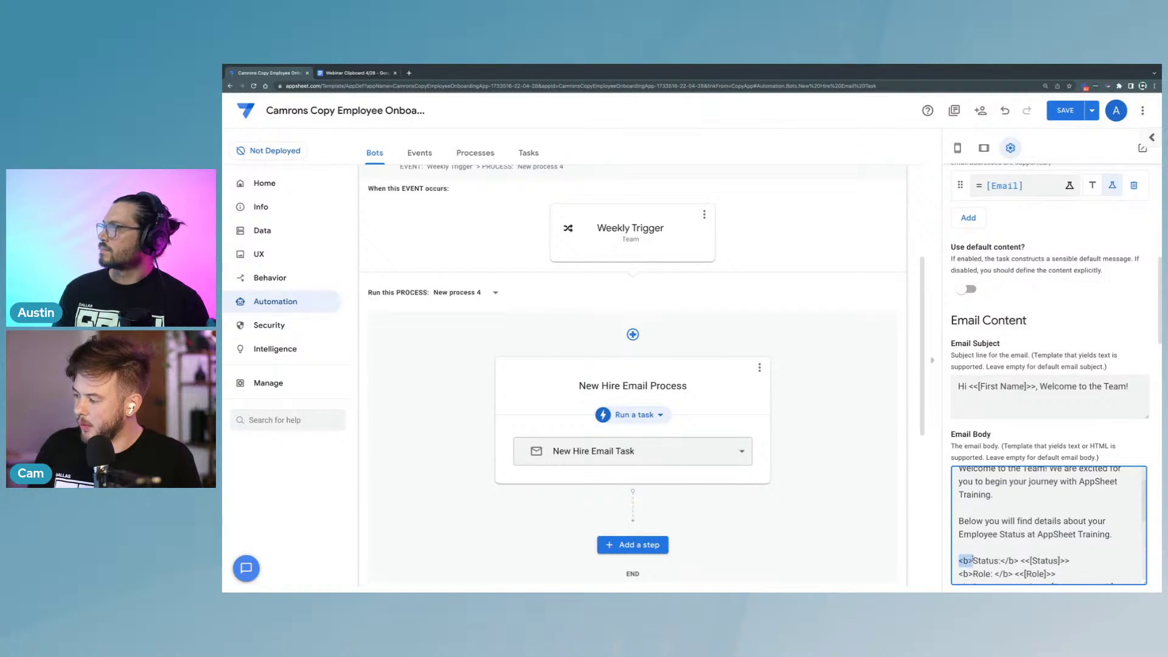
pyautogui.click(970, 554)
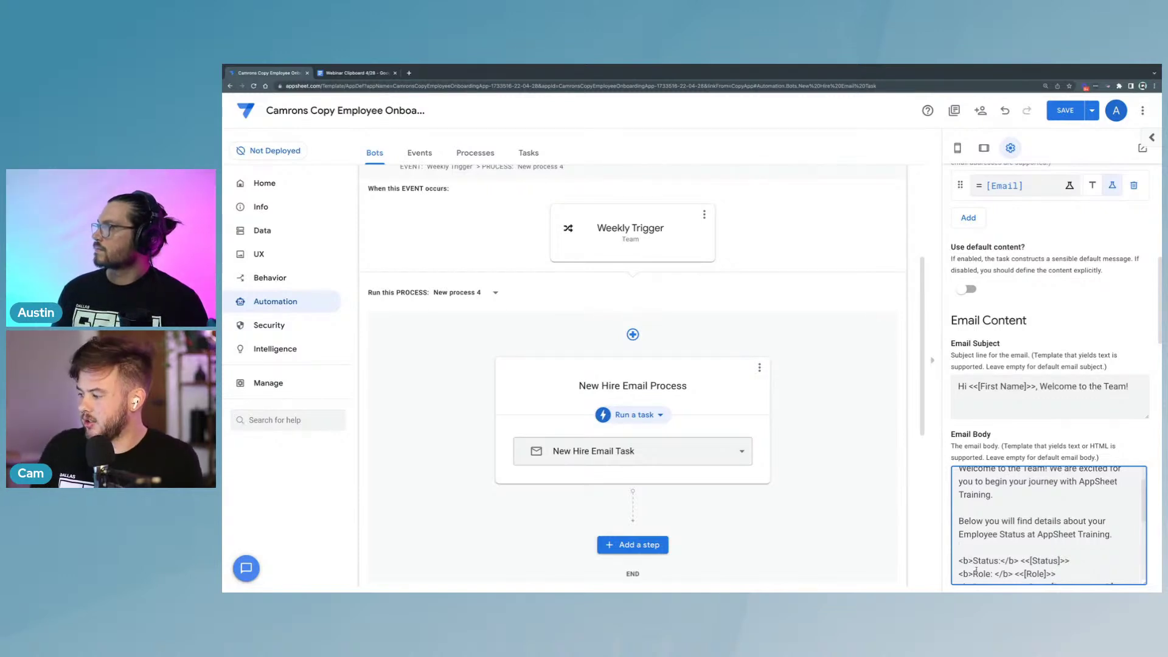
pyautogui.moveTo(959, 561)
pyautogui.mouseDown()
pyautogui.moveTo(997, 560)
pyautogui.moveTo(973, 561)
pyautogui.mouseUp()
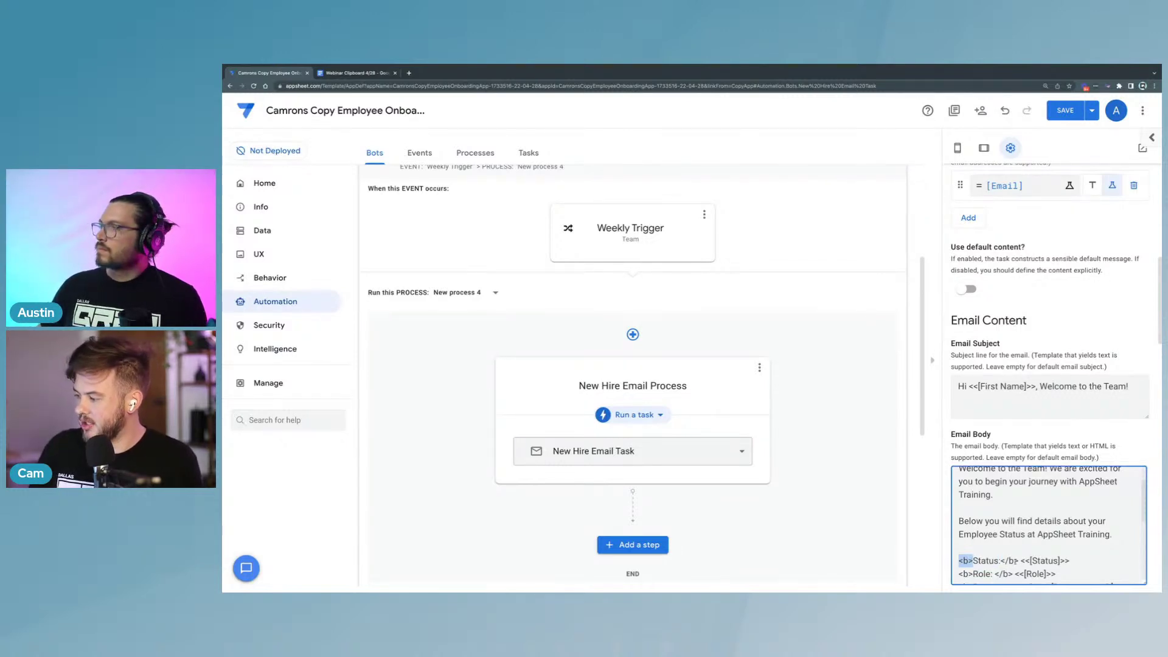
pyautogui.moveTo(1018, 560); pyautogui.dragTo(1000, 561)
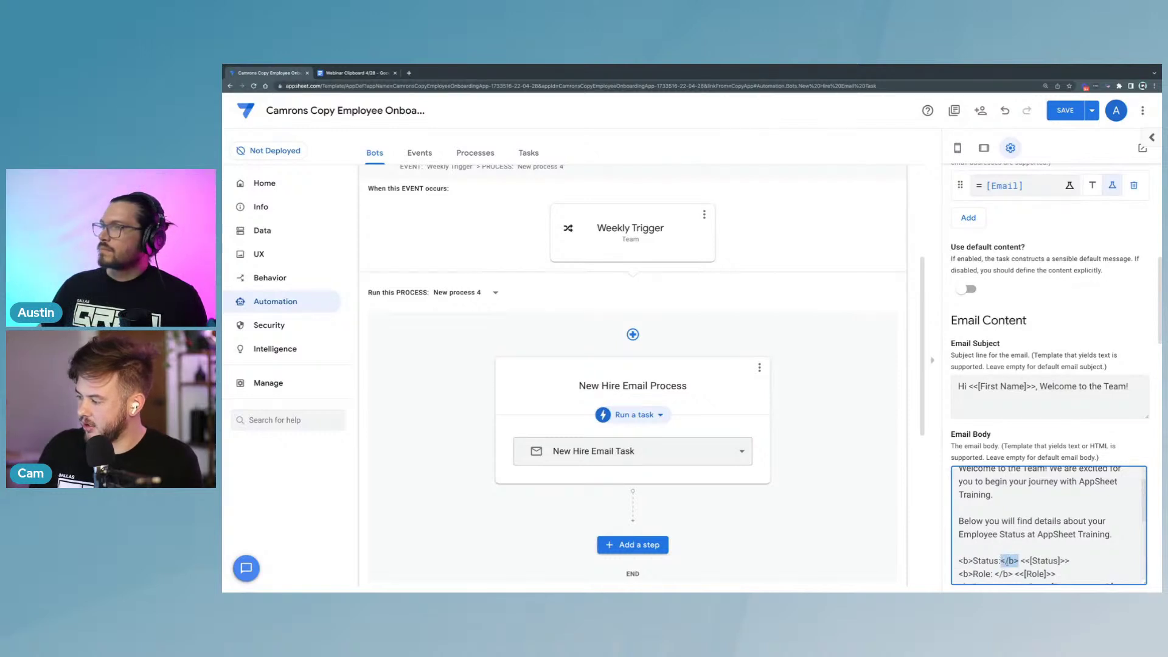
pyautogui.click(1004, 560)
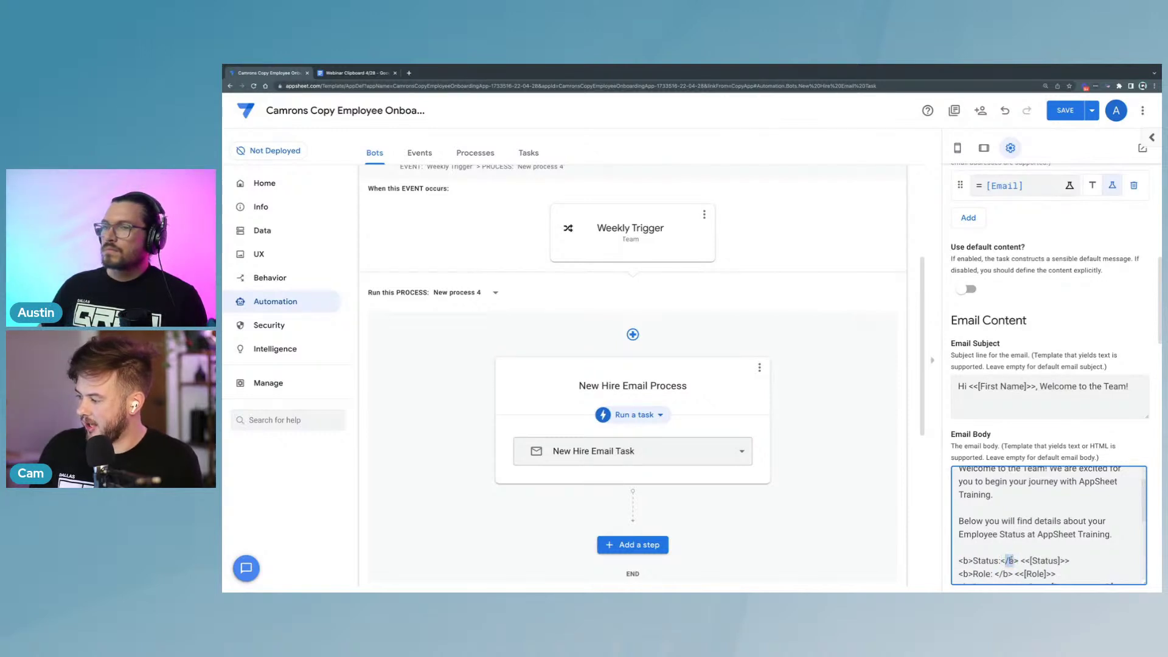
pyautogui.moveTo(1019, 561)
pyautogui.mouseDown()
pyautogui.moveTo(998, 561)
pyautogui.moveTo(1013, 560)
pyautogui.mouseUp()
pyautogui.click(1001, 560)
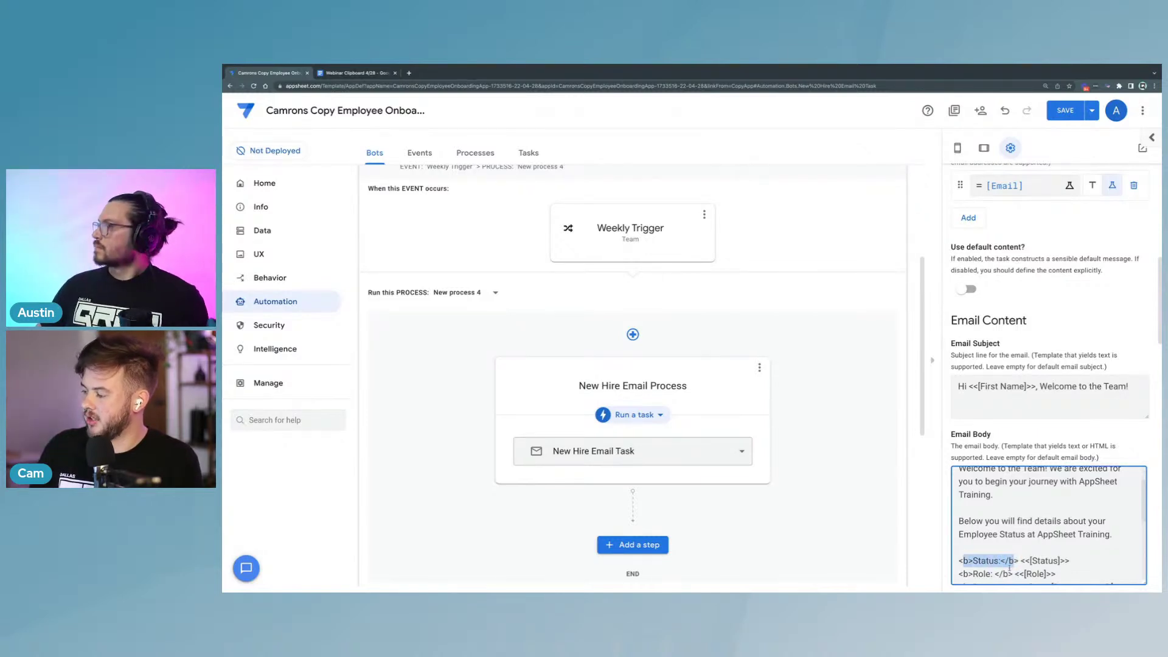
pyautogui.click(979, 546)
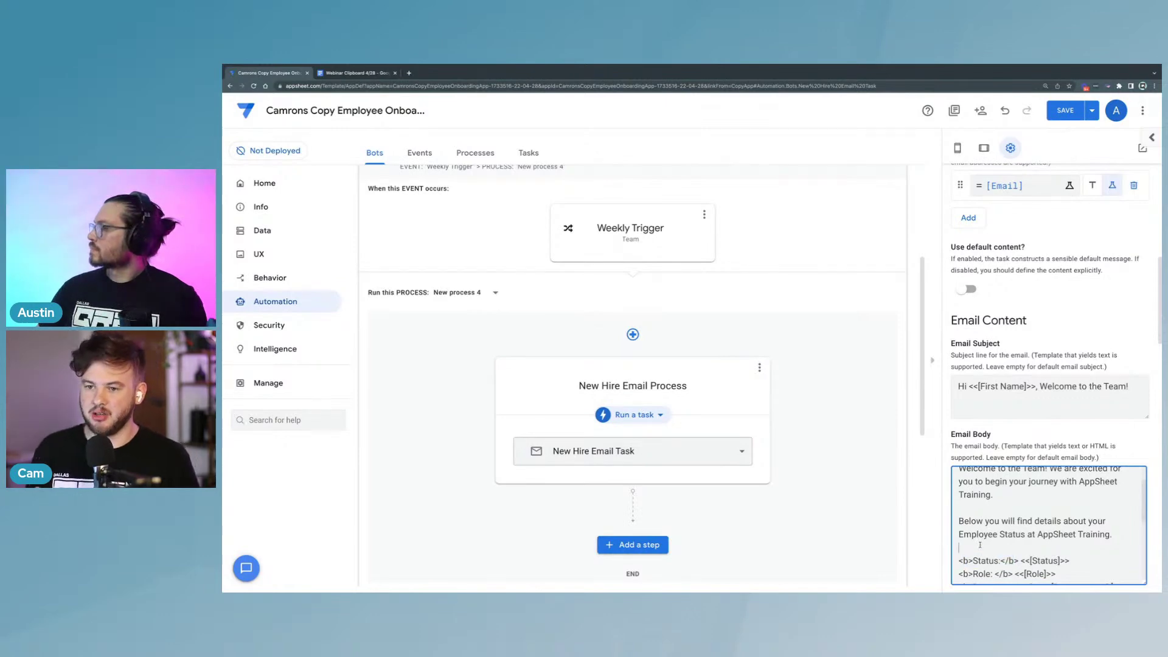
# Step: Add a space after the colon in the Status, Department and Point of Contact labels of the Email Body
pyautogui.scroll(-1, 994, 516)
pyautogui.scroll(-1, 995, 517)
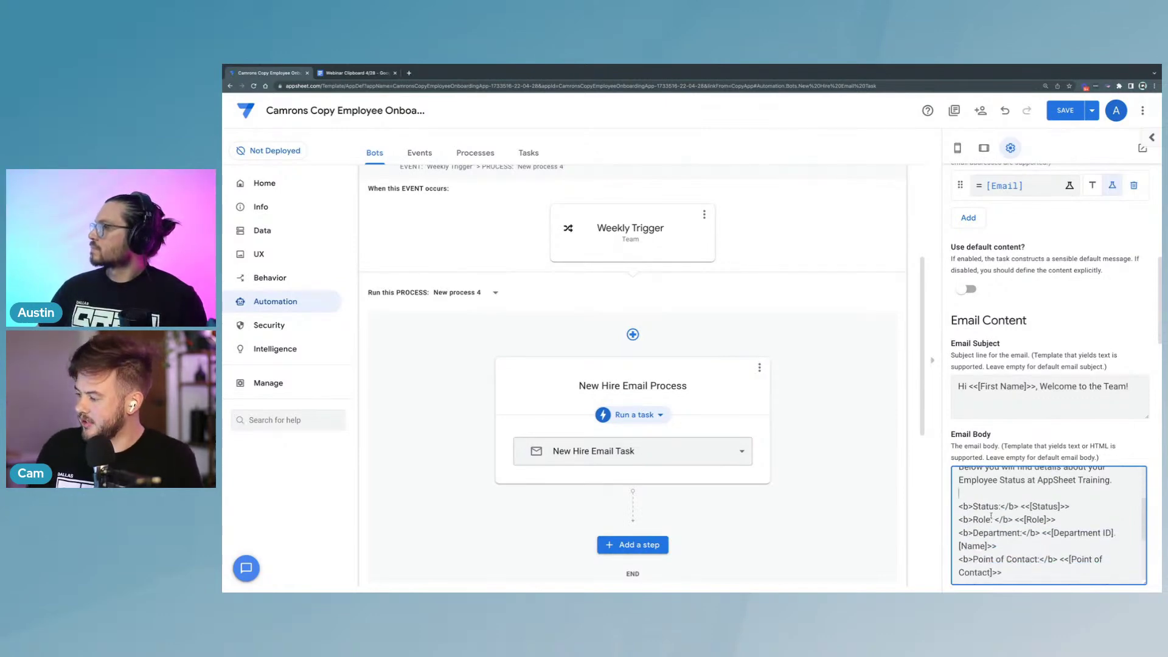
pyautogui.moveTo(973, 506); pyautogui.dragTo(1000, 505)
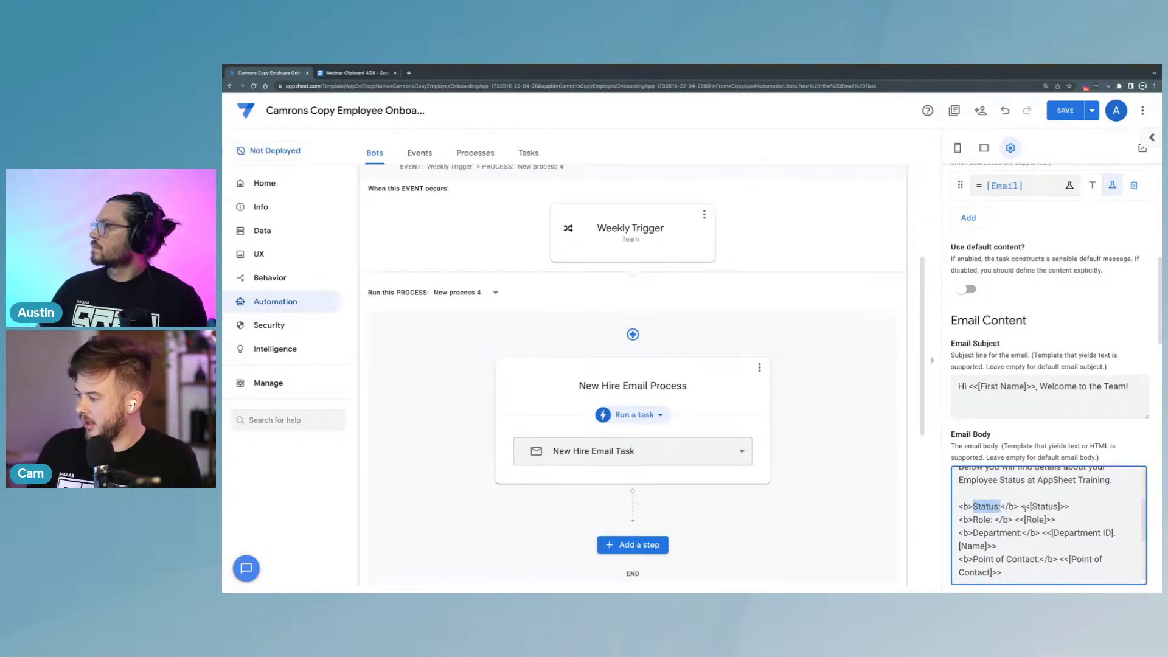
pyautogui.click(1001, 506)
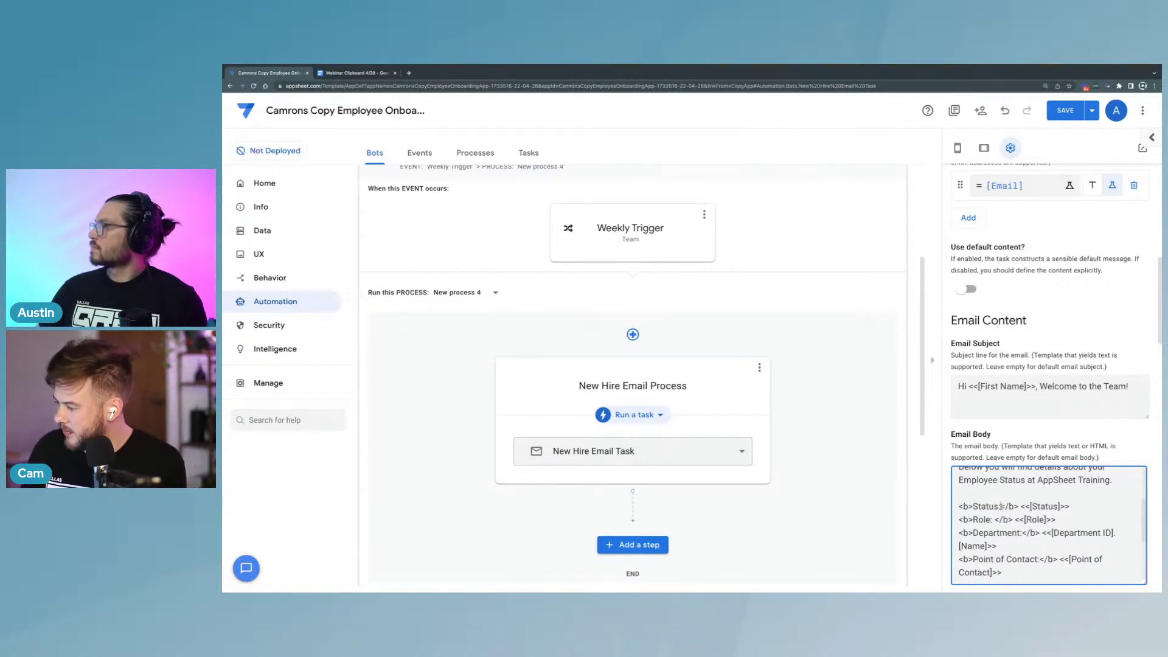
pyautogui.click(1024, 533)
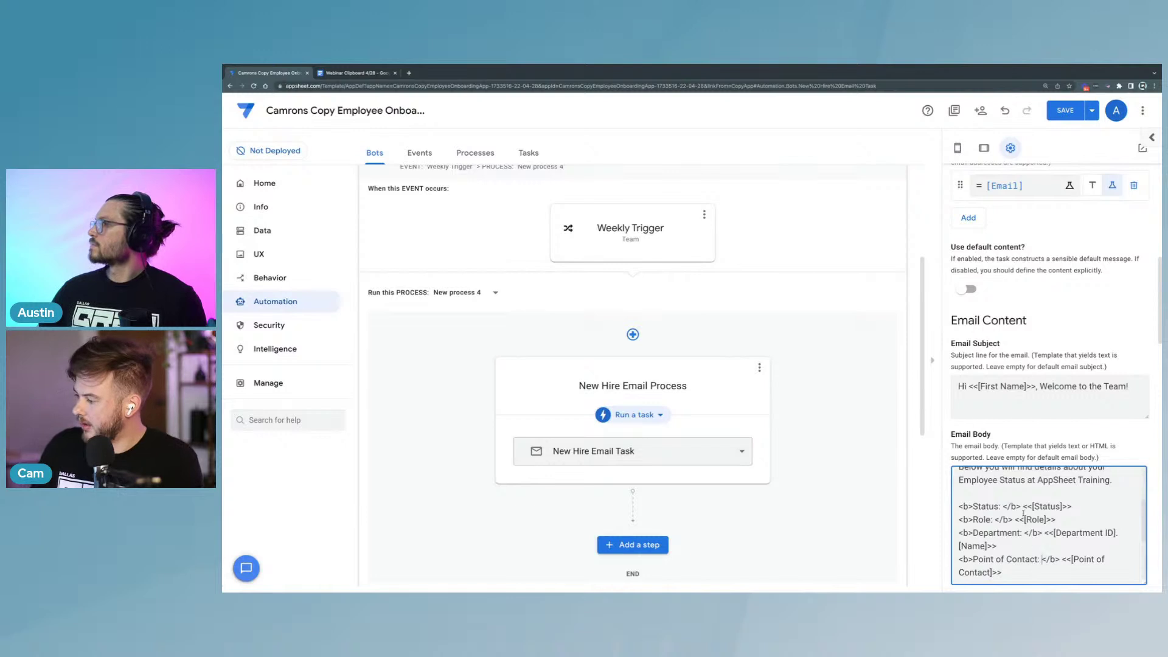
# Step: Examine the <<[Status]>> expression in the Email Body and the <<[First Name]>> expressions in the Email Body and Email Subject
pyautogui.moveTo(973, 506); pyautogui.dragTo(1072, 506)
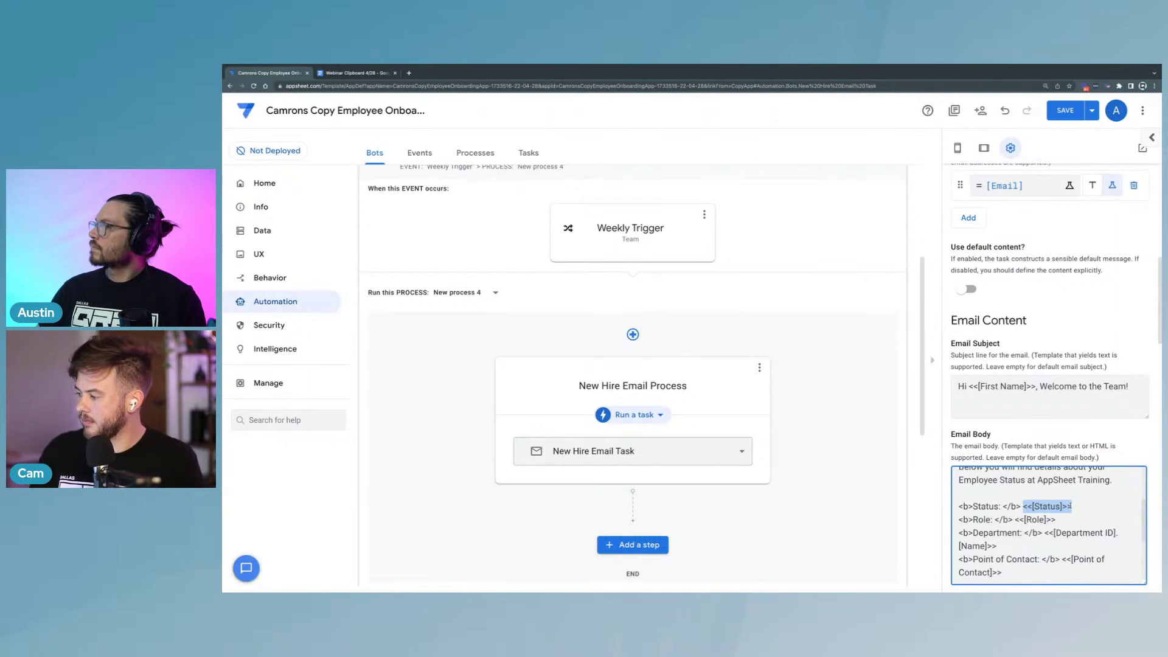
pyautogui.click(1062, 518)
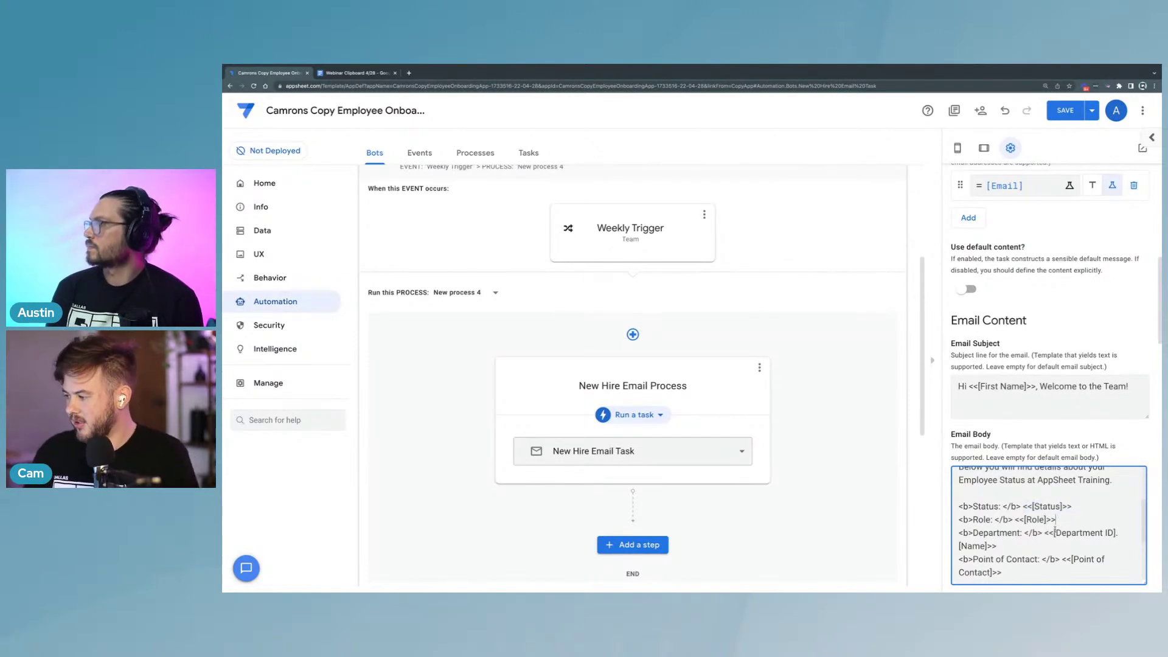
pyautogui.scroll(-1, 1034, 544)
pyautogui.scroll(-2, 1027, 548)
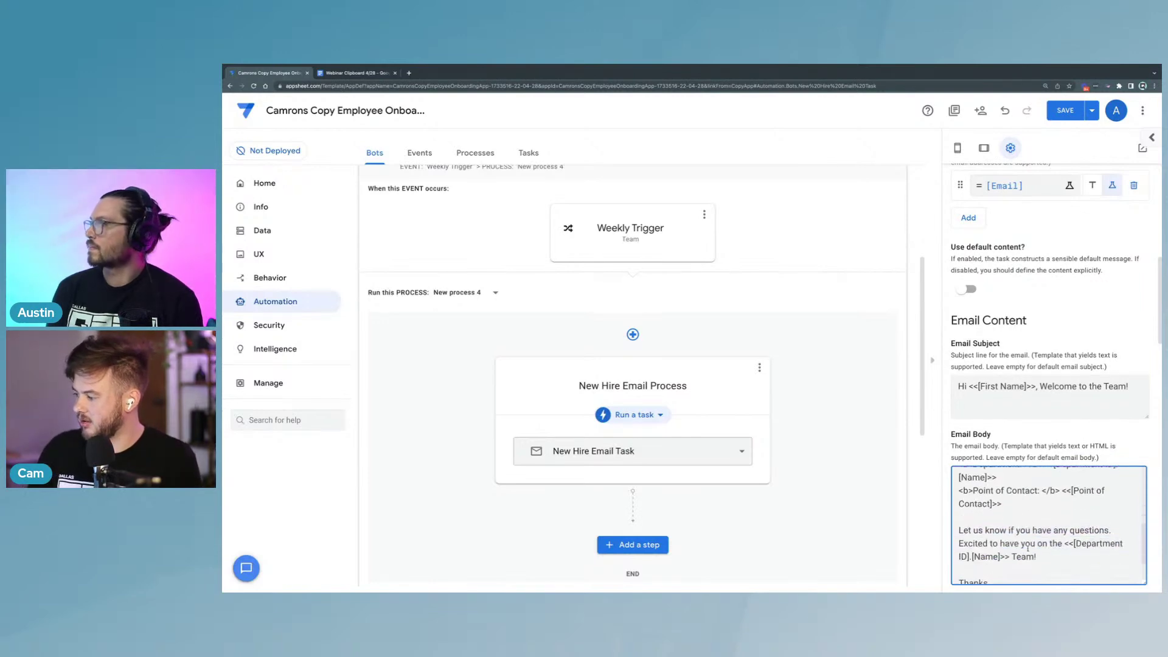
pyautogui.scroll(5, 1039, 569)
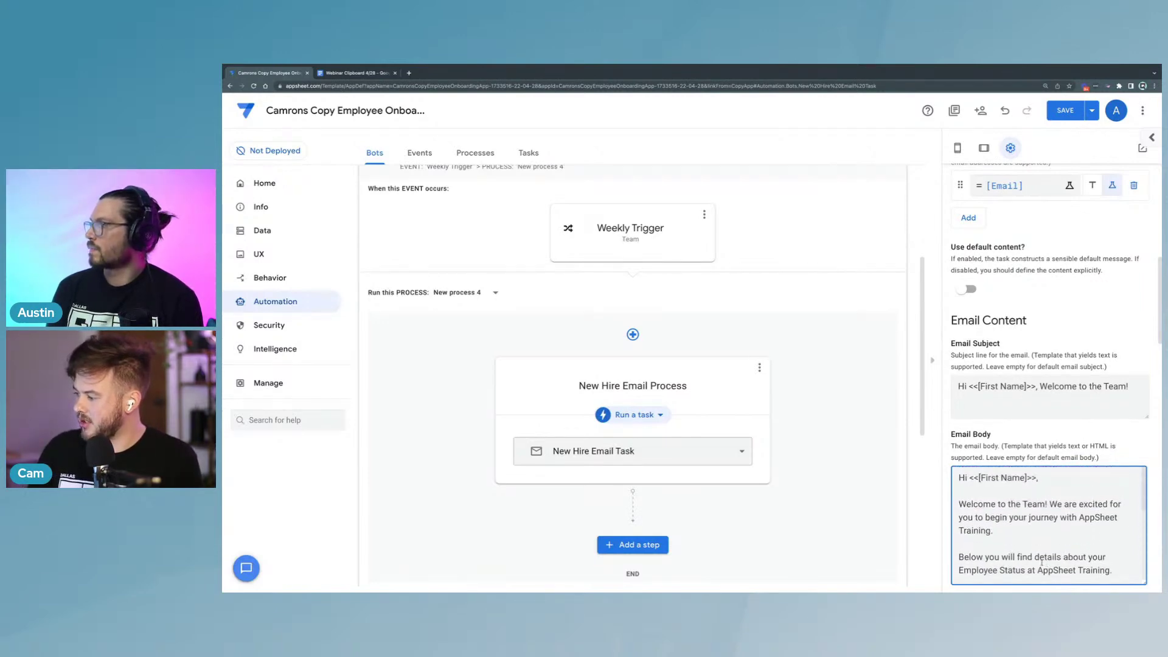
pyautogui.moveTo(1036, 478)
pyautogui.mouseDown()
pyautogui.moveTo(966, 478)
pyautogui.moveTo(1029, 479)
pyautogui.mouseUp()
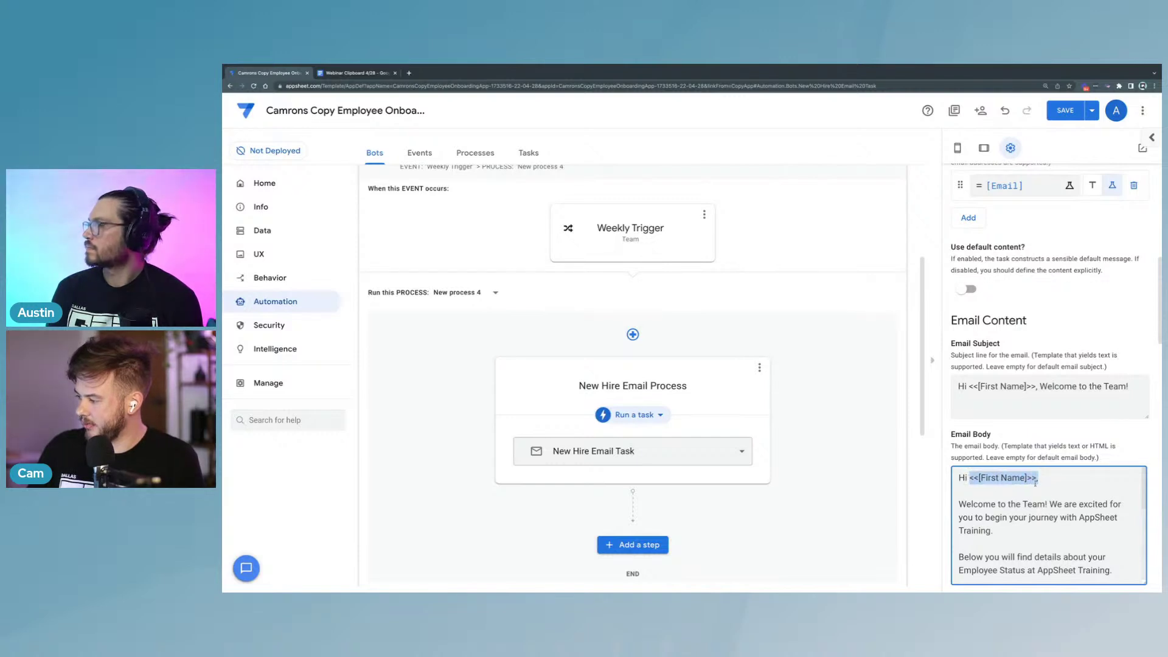
pyautogui.click(1049, 517)
pyautogui.moveTo(1034, 387); pyautogui.dragTo(969, 387)
pyautogui.click(1036, 545)
# Step: Examine the <<[Department ID].[Name]>> dereference expression in the Email Body's Department line and closing sentence
pyautogui.scroll(-2, 1036, 546)
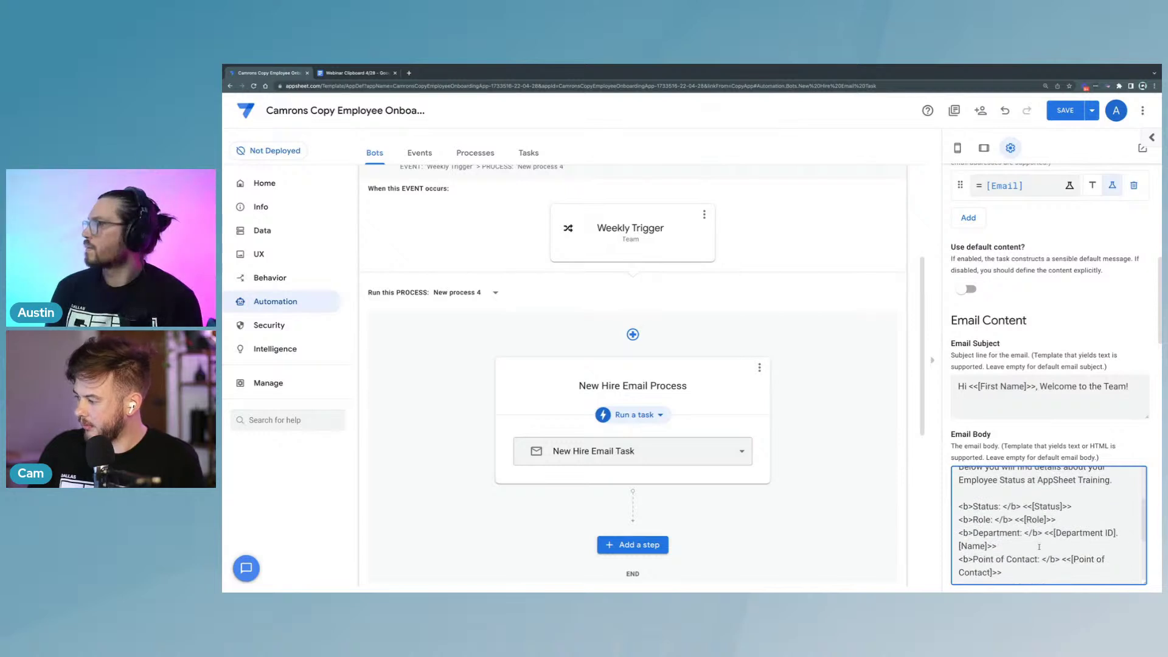
pyautogui.moveTo(1024, 506); pyautogui.dragTo(1122, 534)
pyautogui.click(1013, 551)
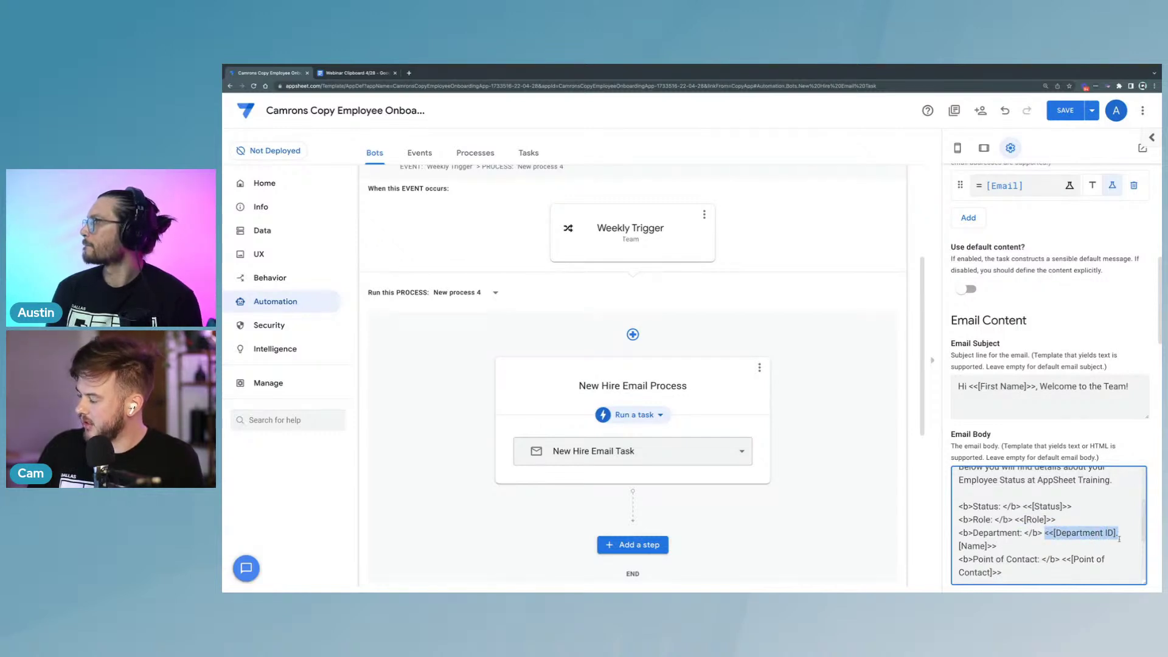
pyautogui.click(1068, 535)
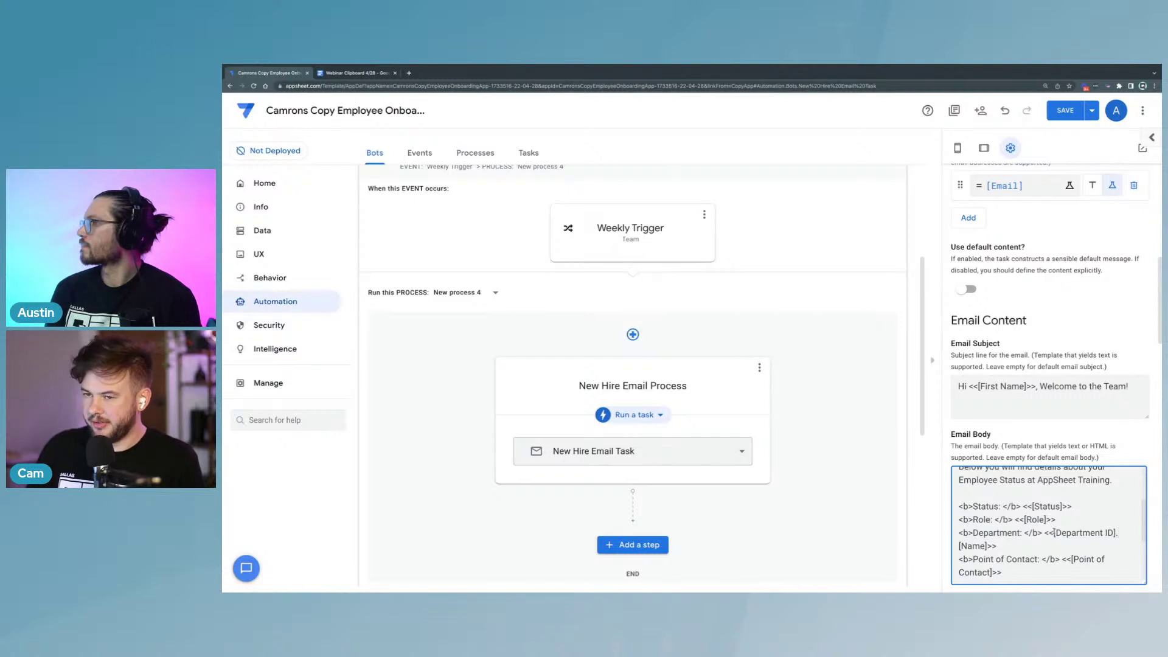
pyautogui.moveTo(1052, 533)
pyautogui.mouseDown()
pyautogui.moveTo(1121, 531)
pyautogui.moveTo(1054, 531)
pyautogui.mouseUp()
pyautogui.click(1119, 533)
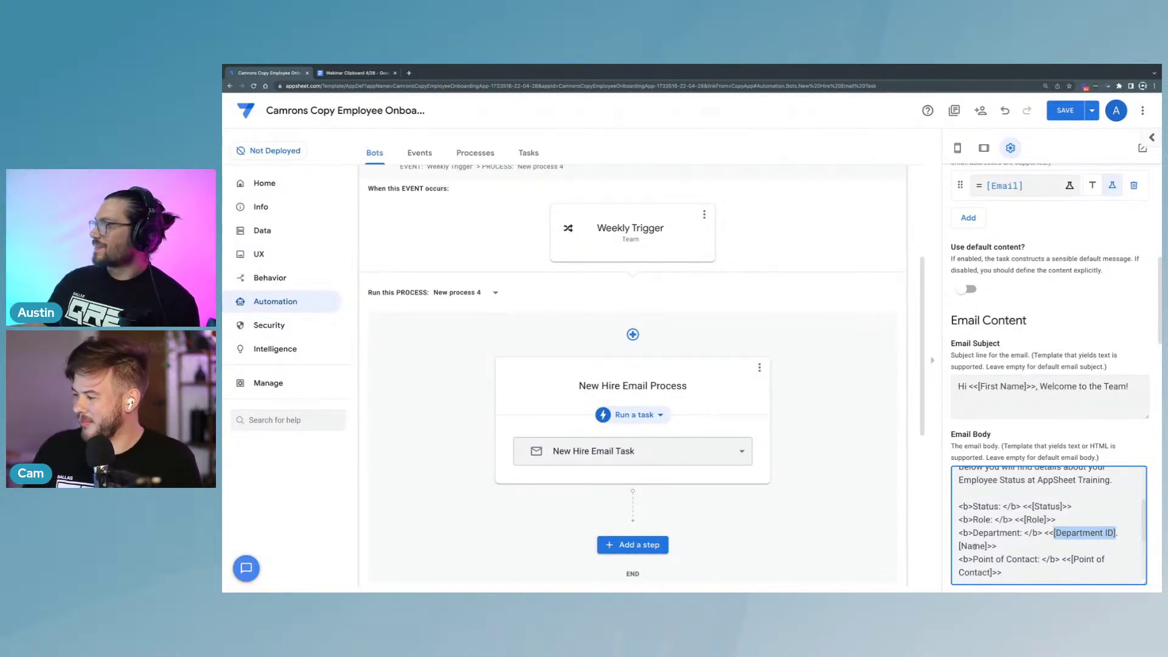
pyautogui.click(1121, 532)
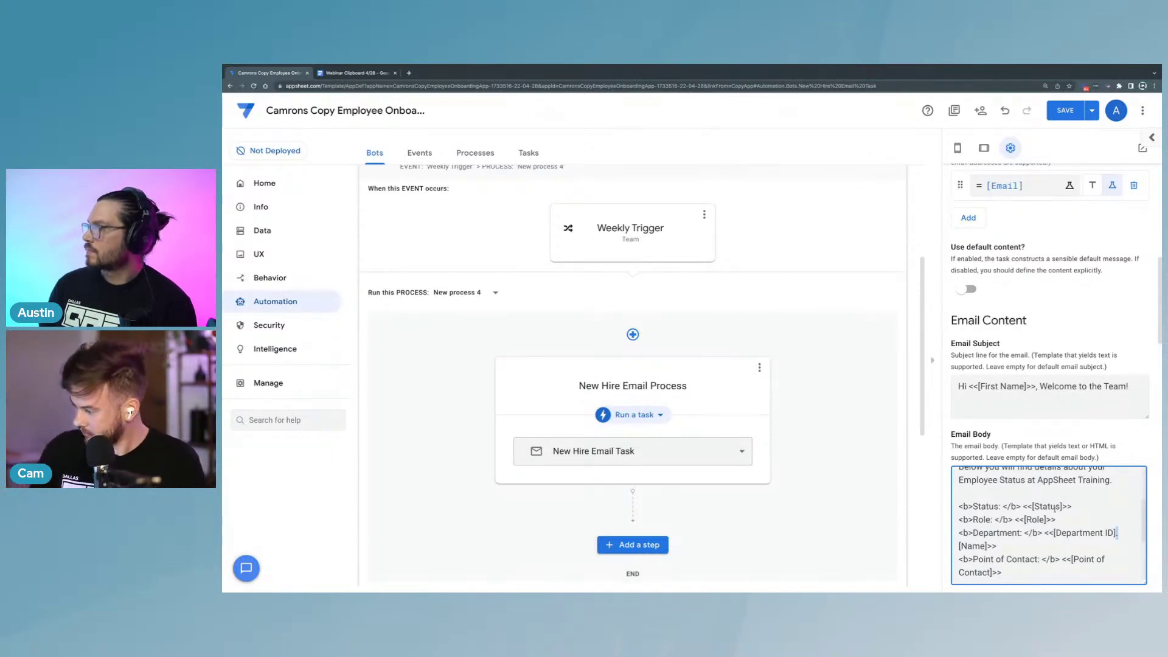
pyautogui.moveTo(987, 547); pyautogui.dragTo(953, 546)
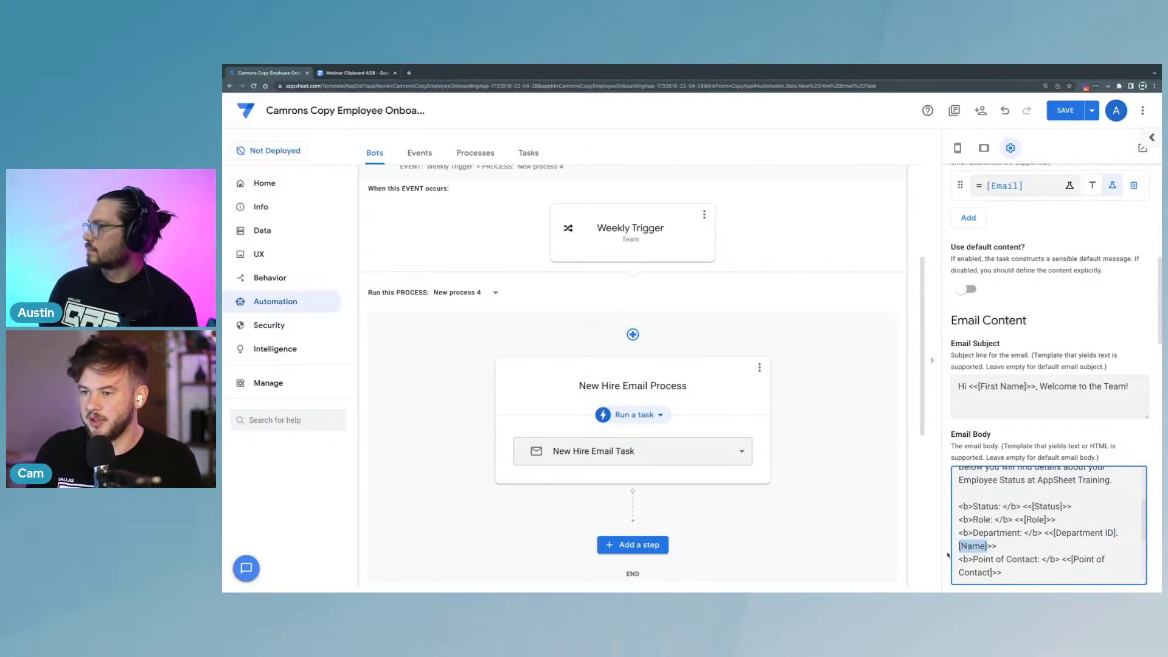
pyautogui.scroll(-4, 1042, 521)
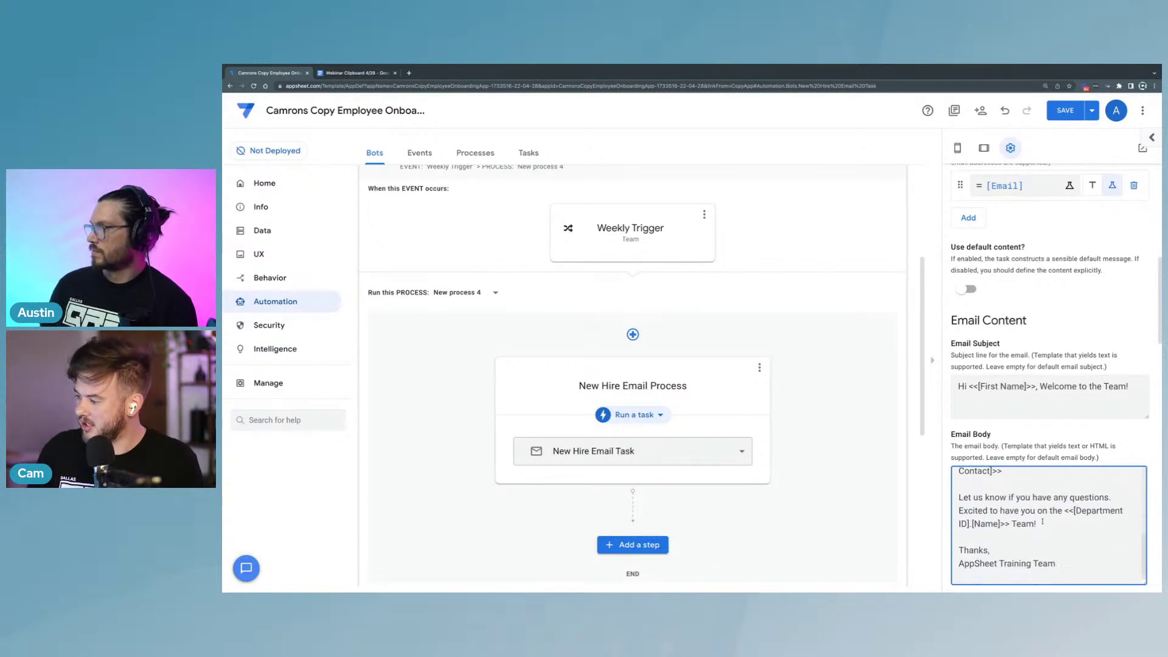
pyautogui.moveTo(1074, 506); pyautogui.dragTo(1008, 521)
pyautogui.click(1034, 543)
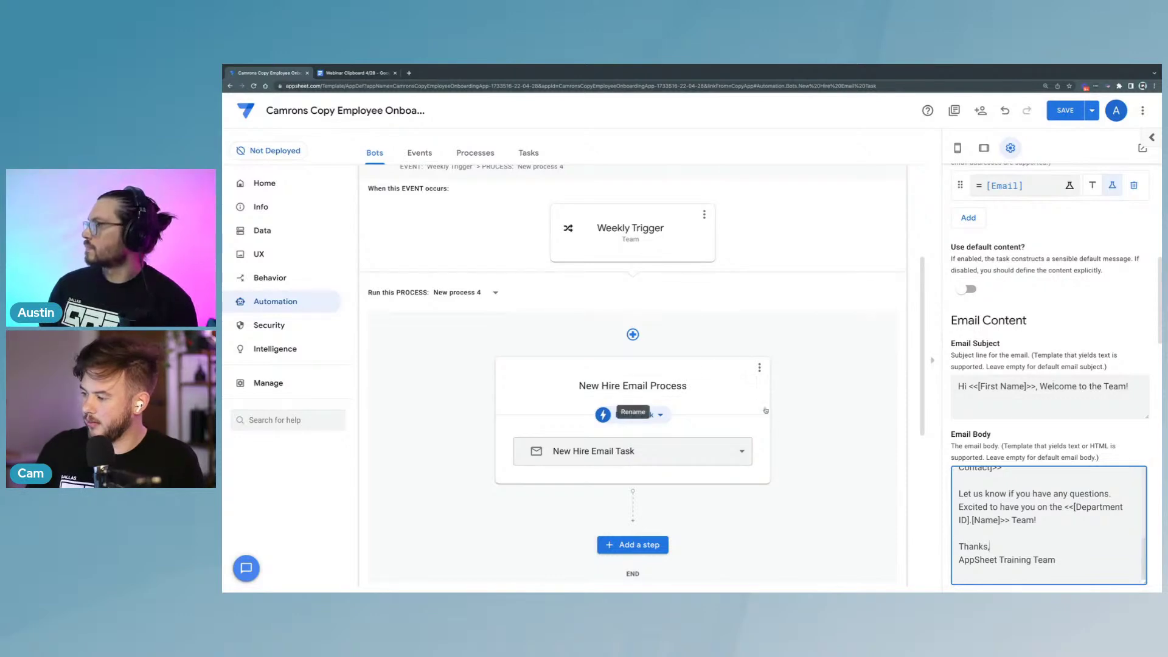
# Step: Look over the remaining email settings below the body and save the app with the New Hire Email Task content
pyautogui.scroll(1, 808, 453)
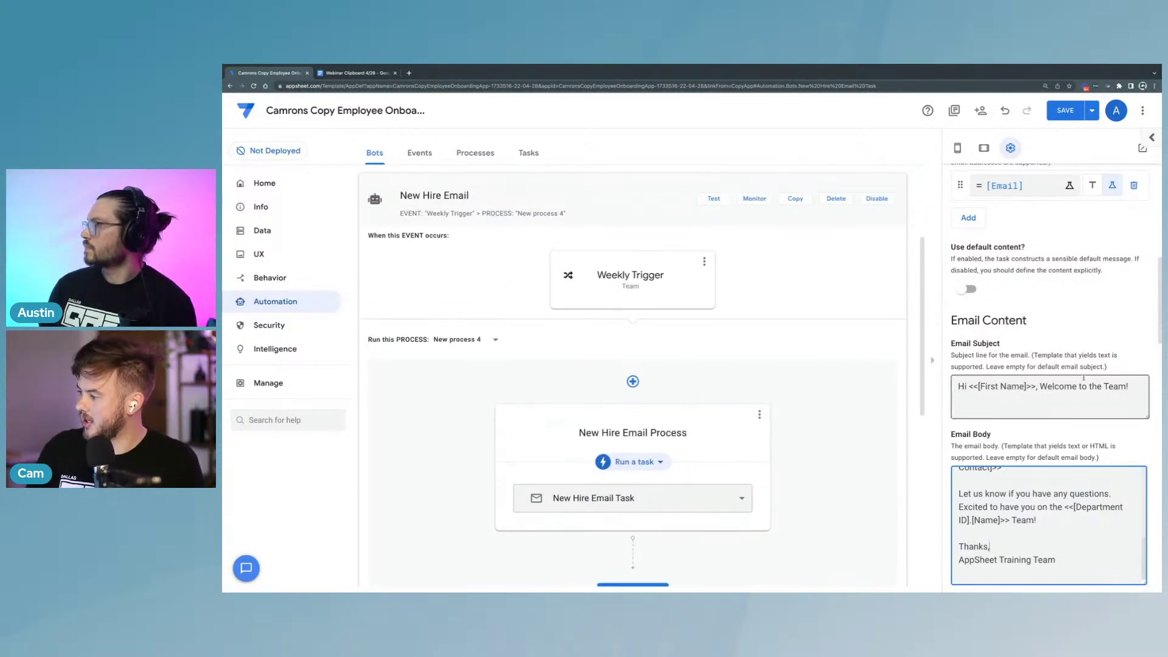
pyautogui.scroll(-2, 1083, 379)
pyautogui.scroll(-5, 1083, 379)
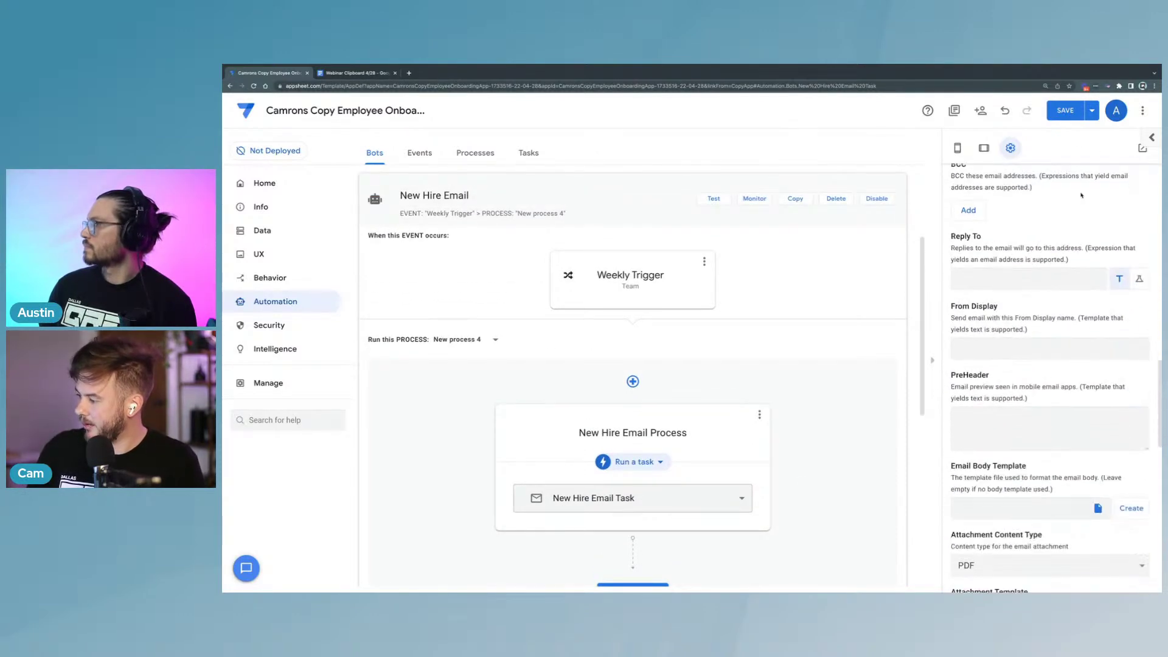
pyautogui.click(1068, 112)
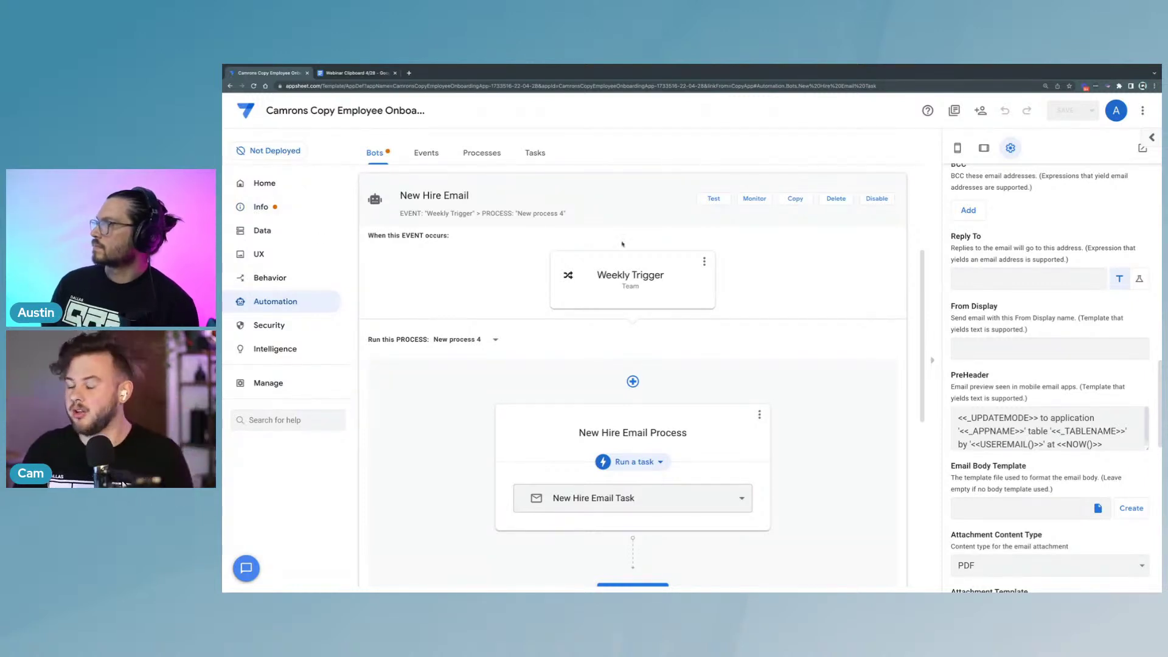
# Step: Return to the mobile app preview and view the current account's My Profile page
pyautogui.scroll(5, 1063, 227)
pyautogui.scroll(4, 1064, 227)
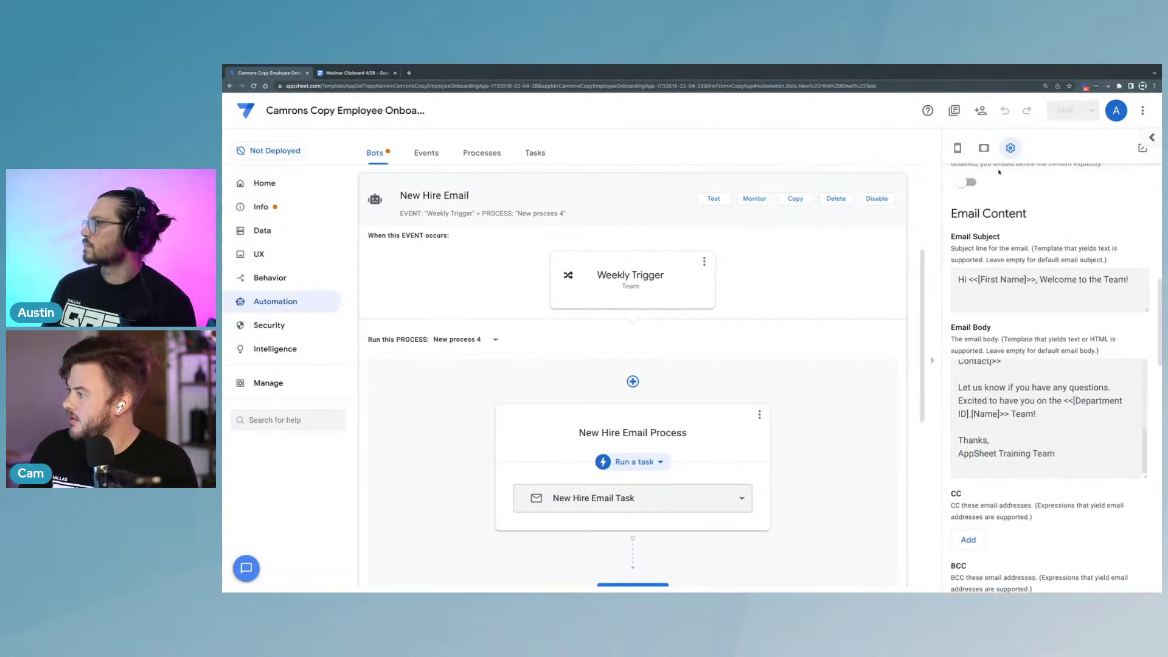
pyautogui.click(956, 148)
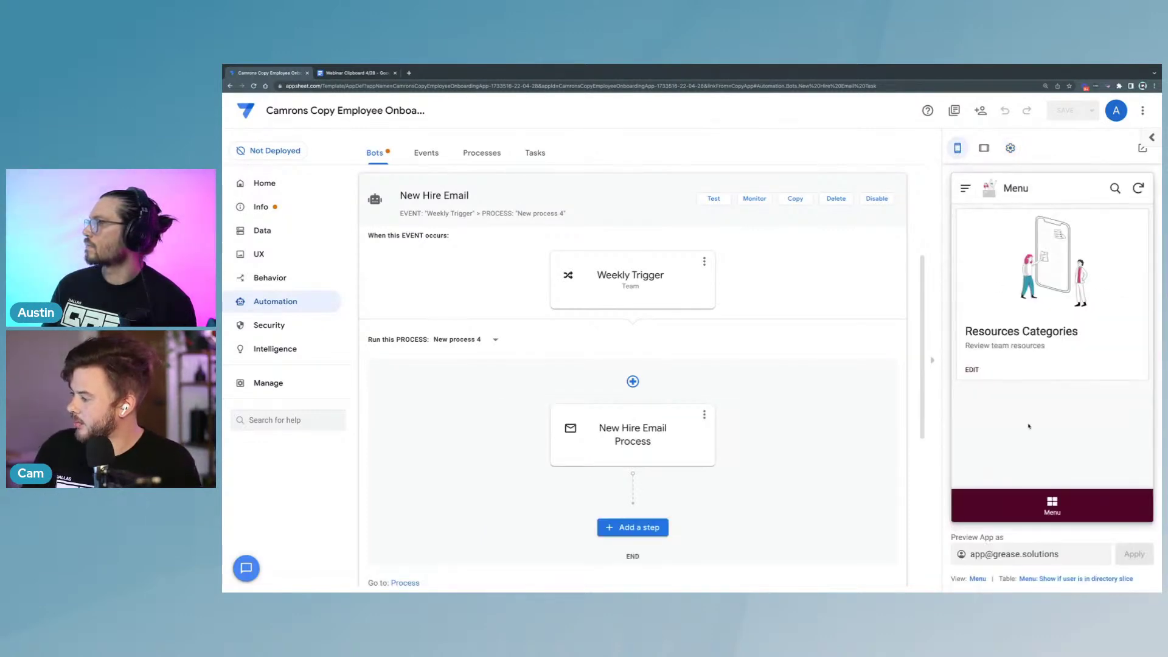
pyautogui.click(965, 188)
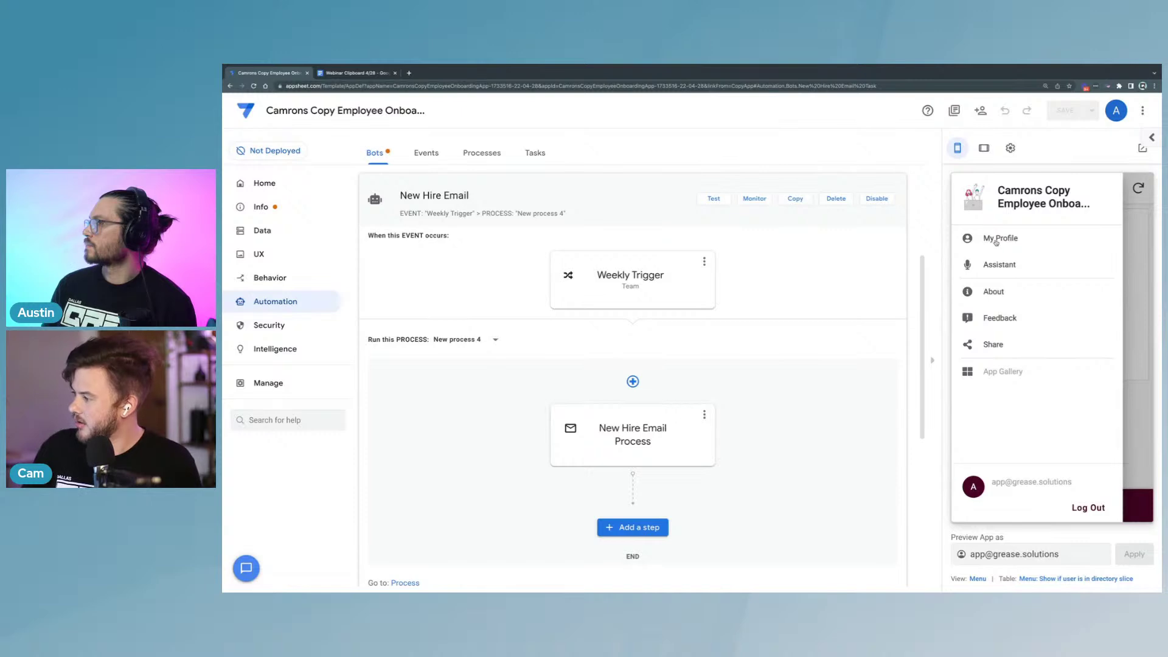
pyautogui.click(1015, 243)
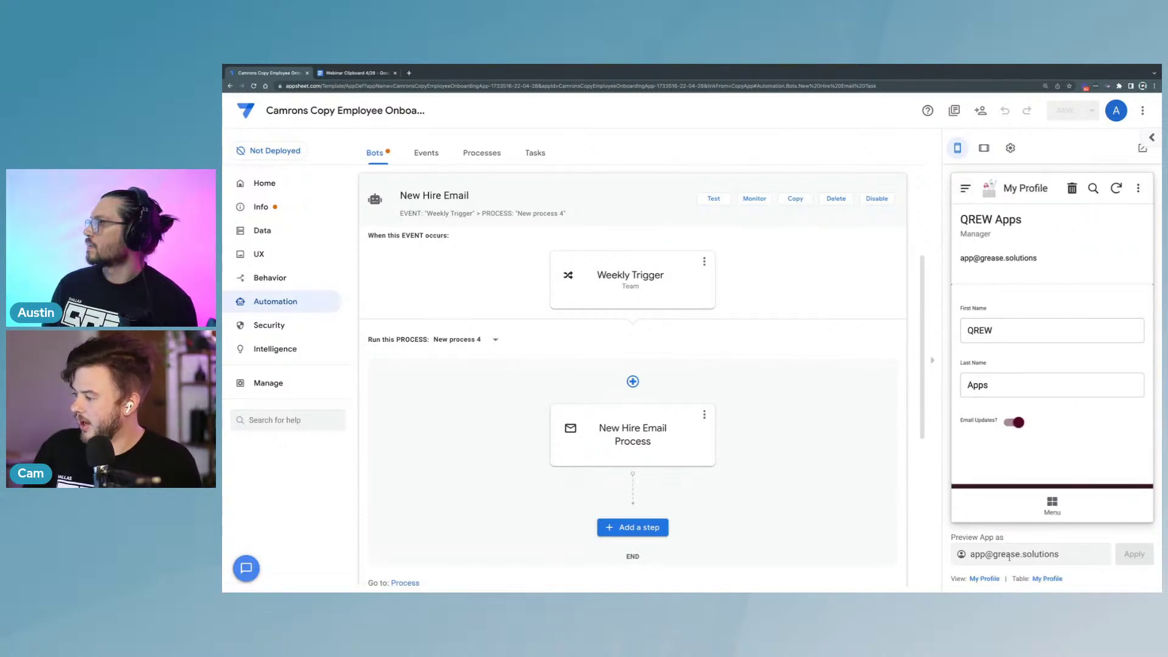
# Step: Preview the app as the new hire's e-mail address and open the Join the Team form
pyautogui.doubleClick(974, 554)
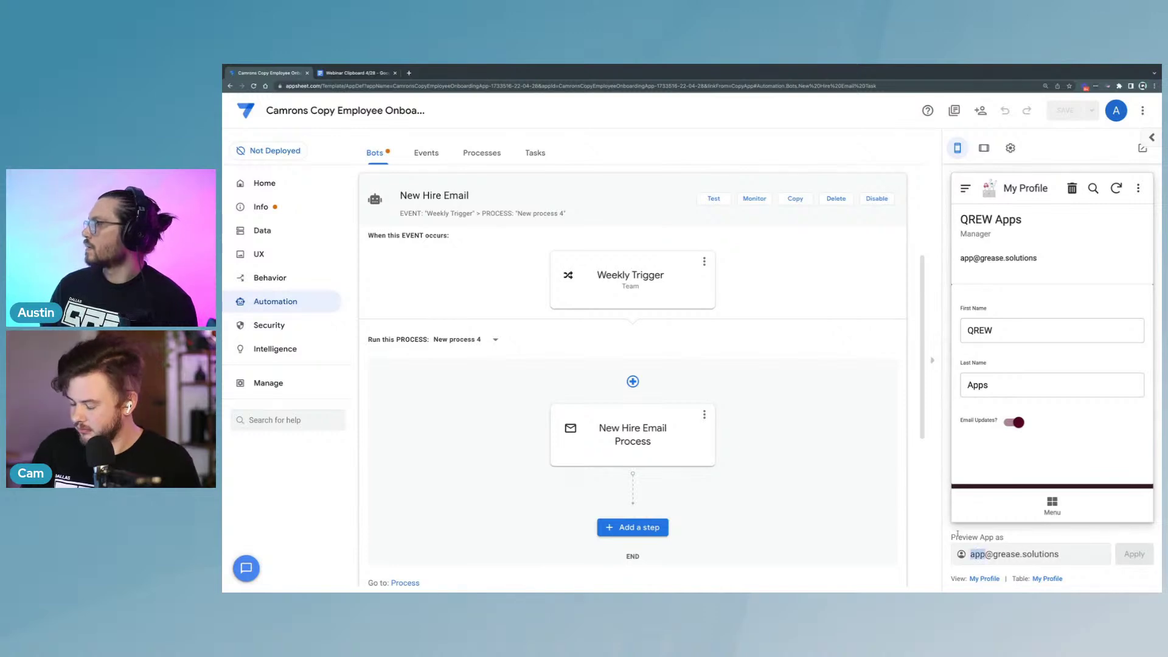
pyautogui.write('john')
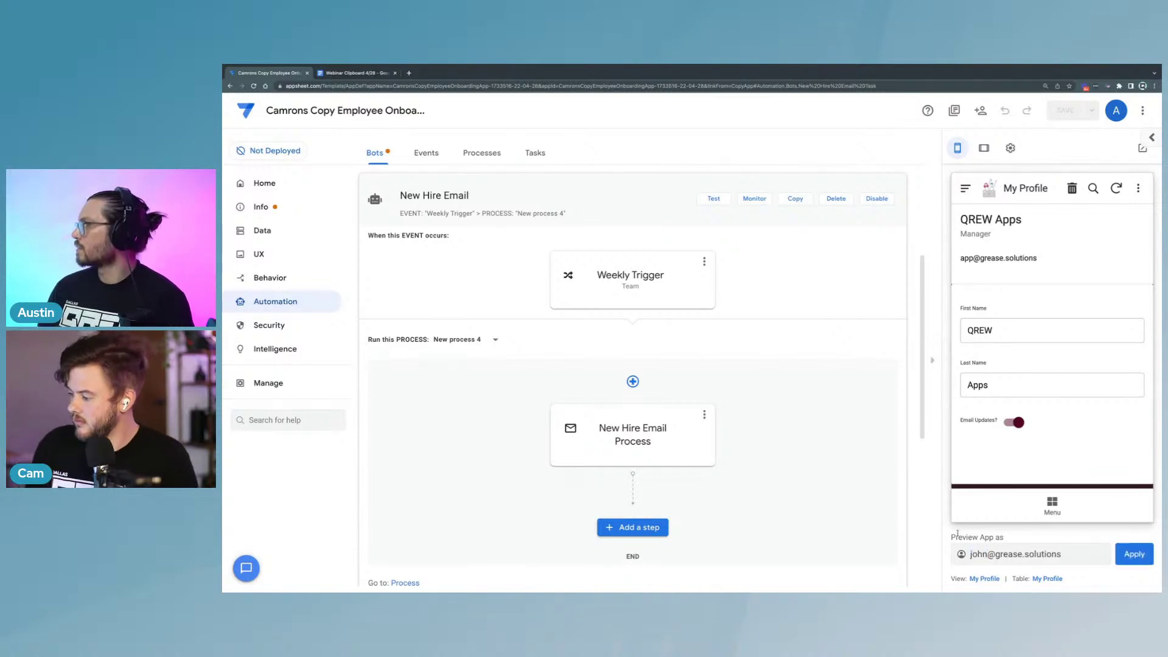
pyautogui.click(1133, 553)
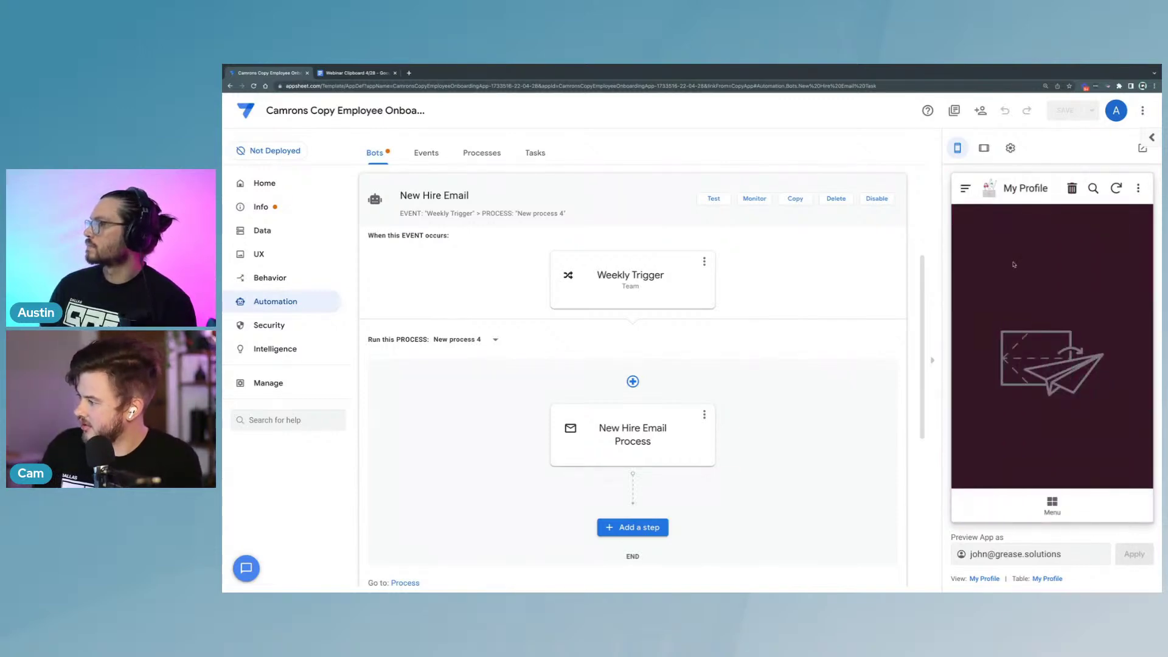
pyautogui.click(1052, 505)
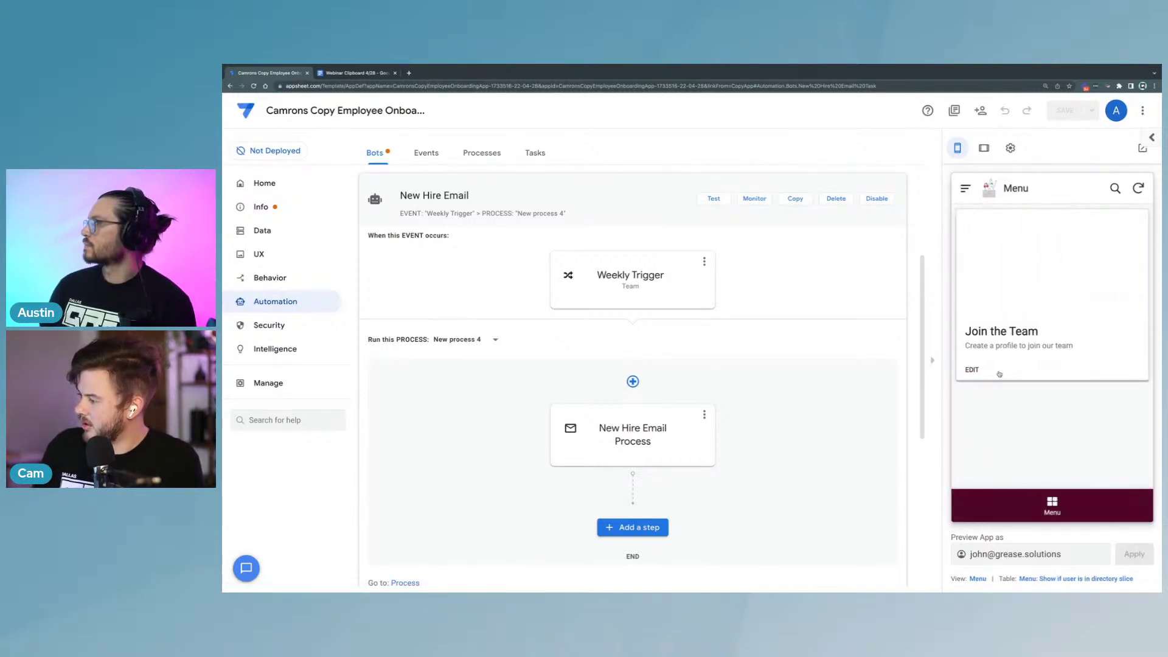
pyautogui.click(1006, 340)
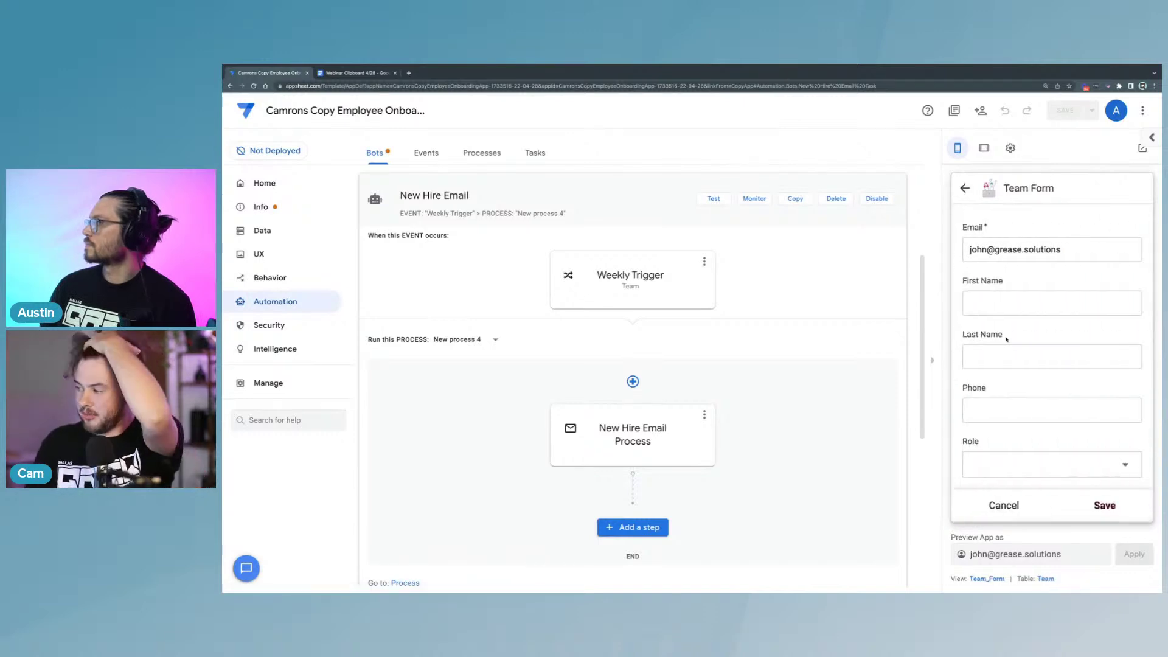
# Step: Fill in the new hire's first name, last name and phone number in the Team Form
pyautogui.click(1002, 299)
pyautogui.write('John')
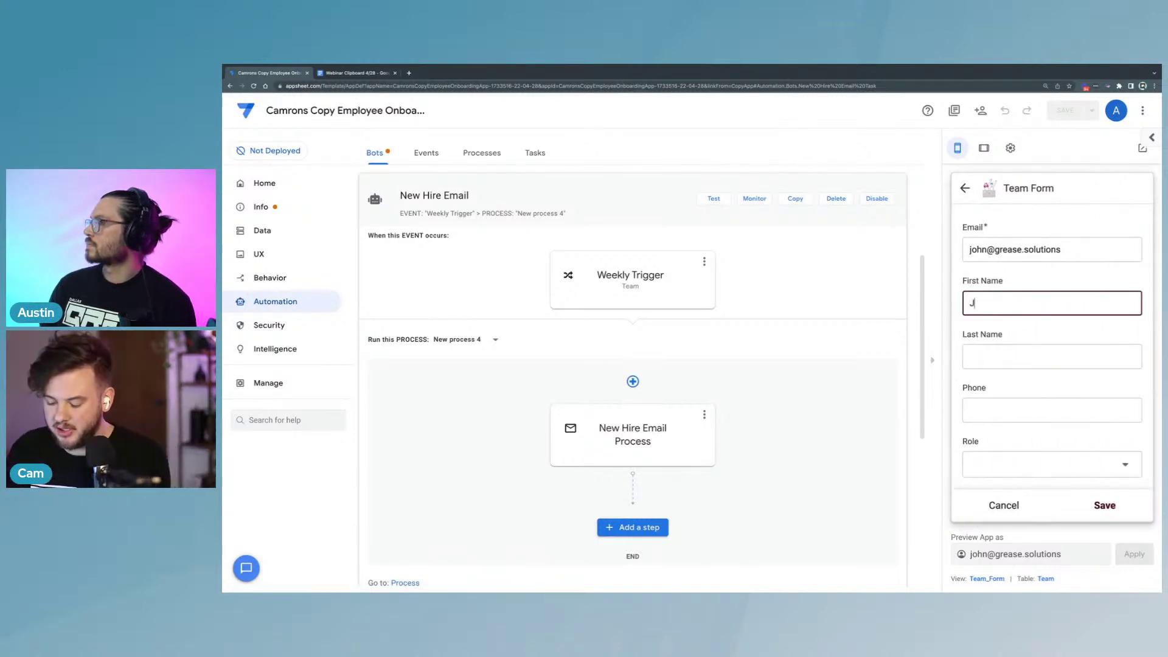
pyautogui.click(1007, 360)
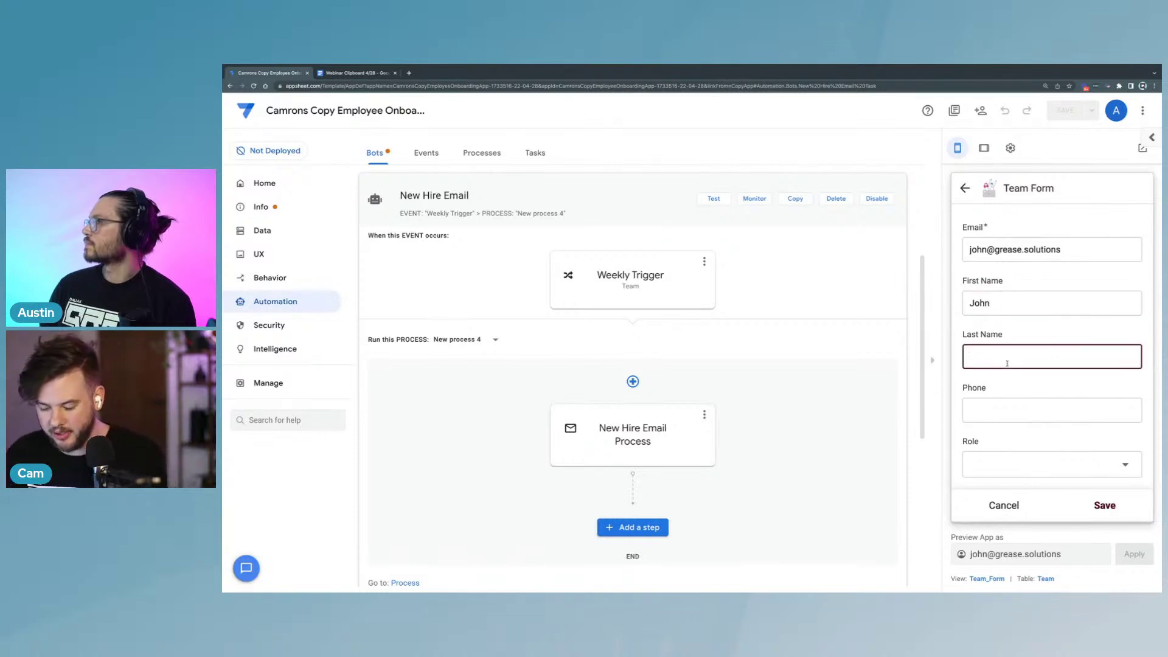
pyautogui.write('John')
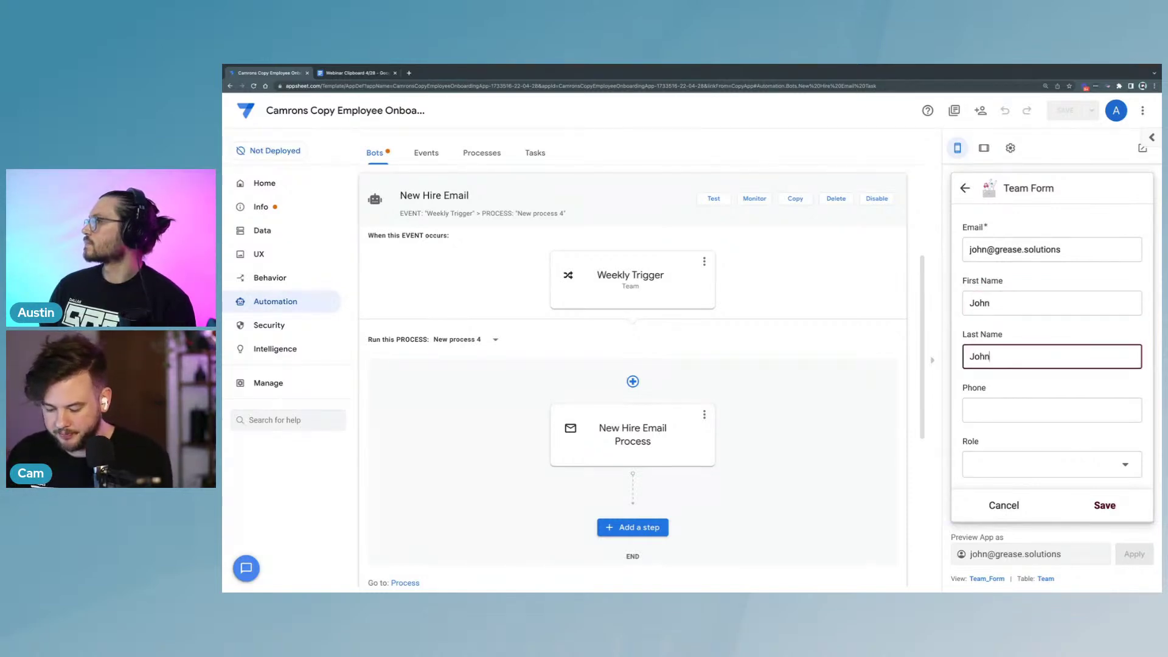
pyautogui.write('son')
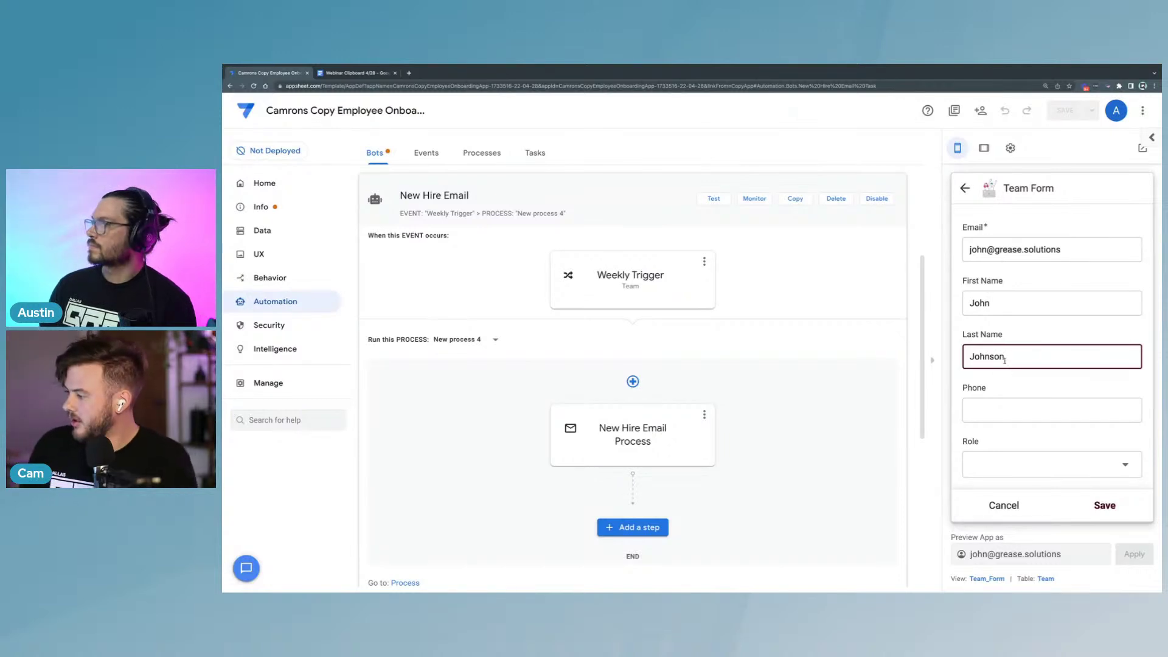
pyautogui.click(1004, 413)
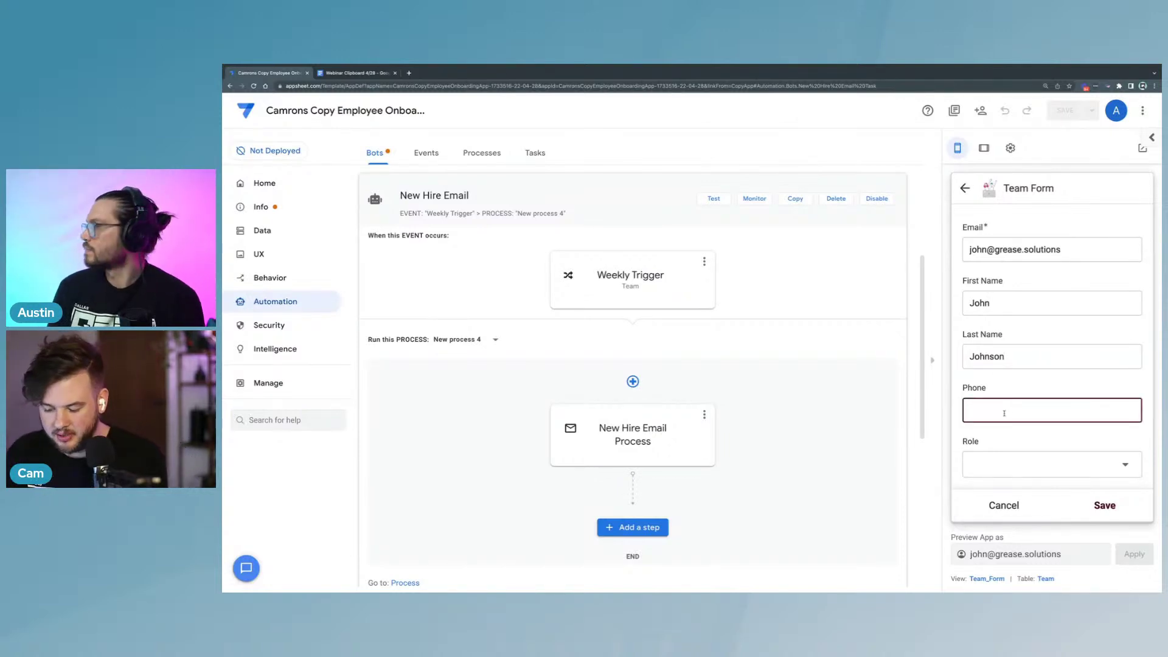
pyautogui.write('979')
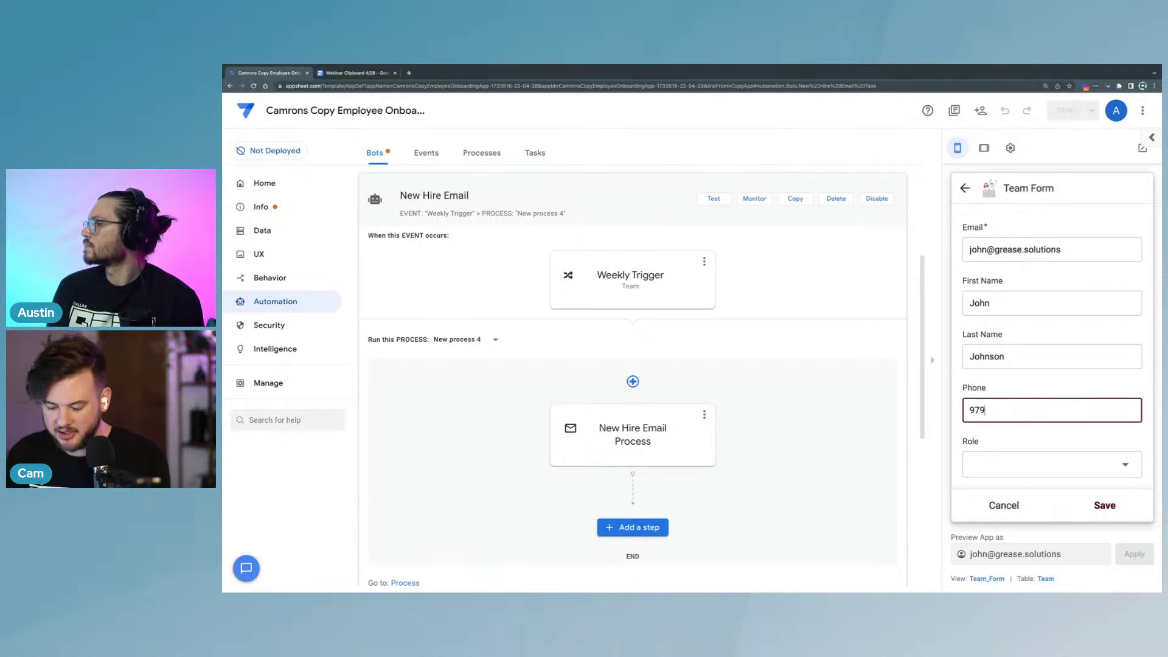
pyautogui.write('1234567')
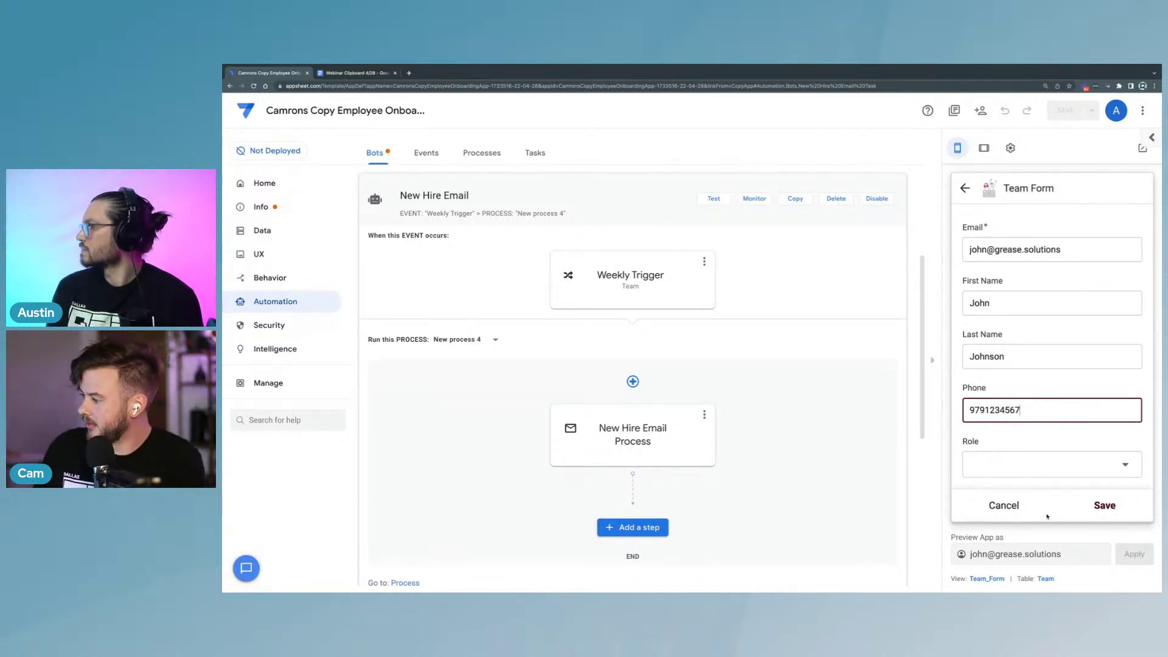
# Step: Set Role to Employee, Email Updates to Y and Department ID to Marketing, and save the new Team record
pyautogui.click(1046, 464)
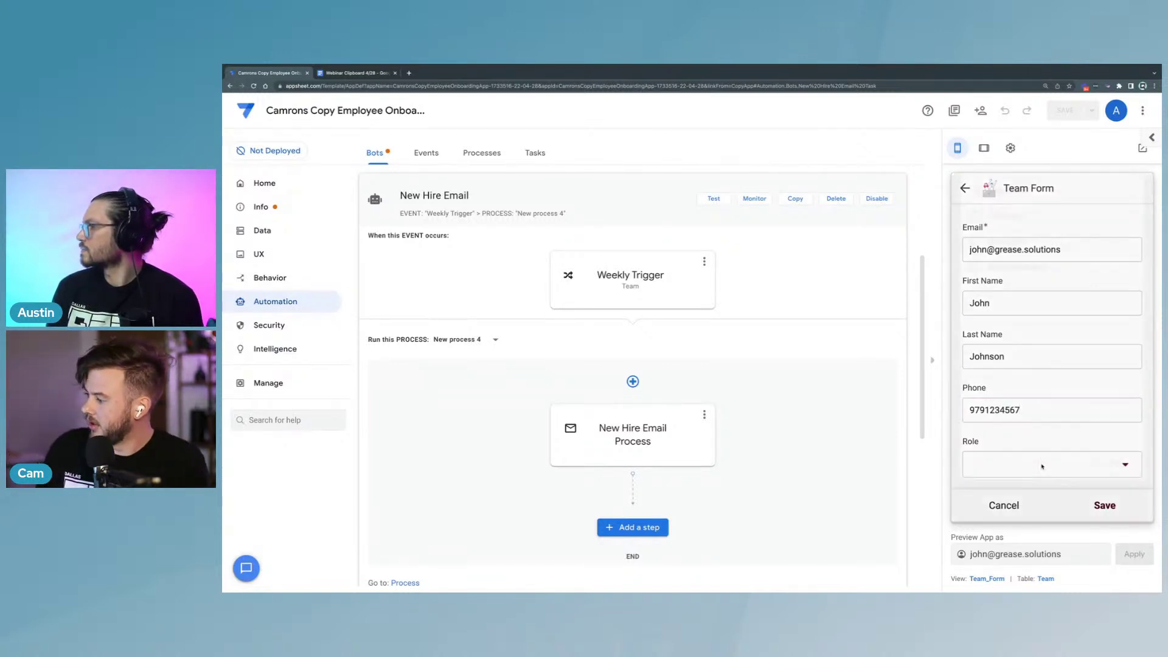
pyautogui.click(1007, 219)
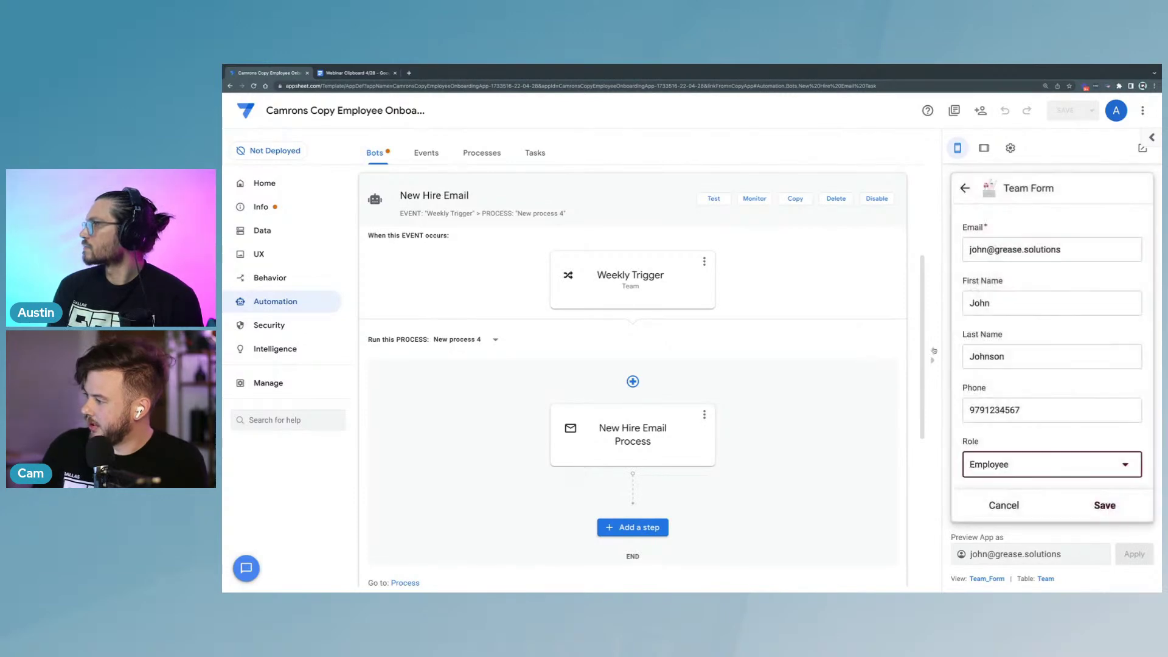
pyautogui.scroll(-3, 1025, 349)
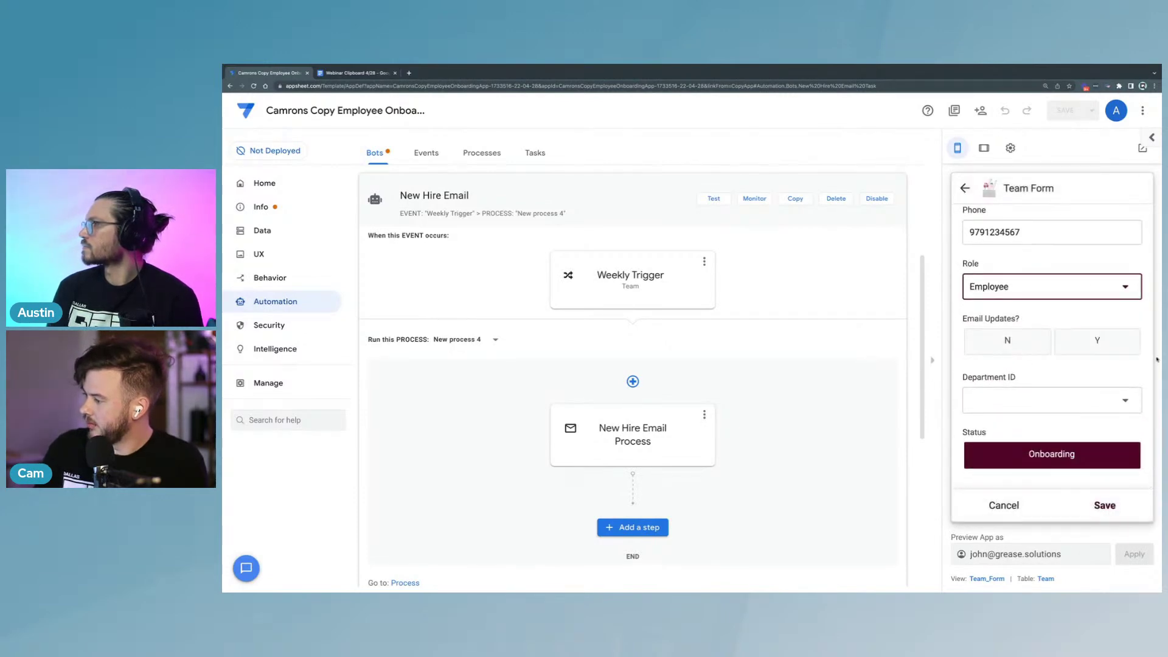
pyautogui.click(1119, 350)
pyautogui.click(1078, 406)
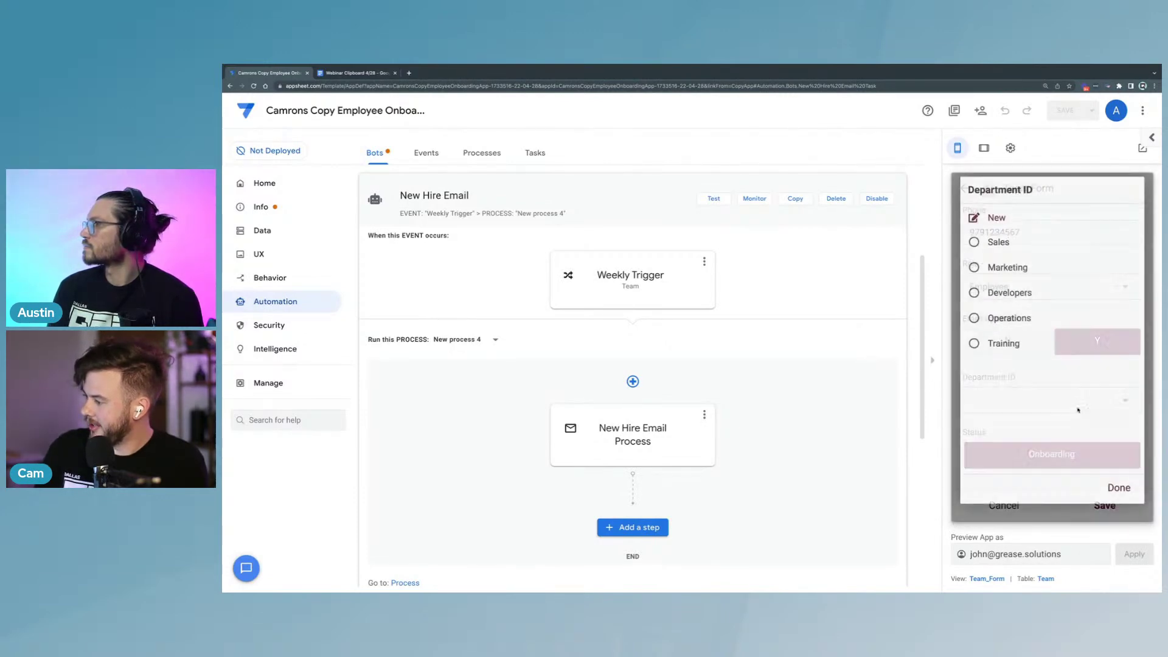
pyautogui.click(1007, 268)
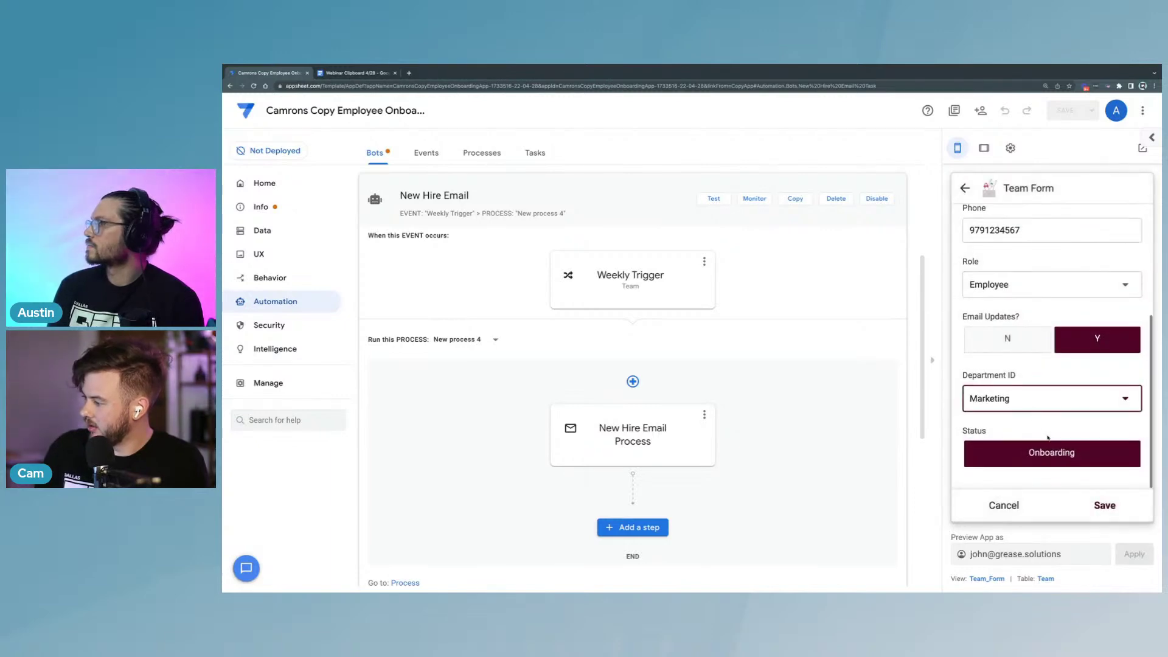
pyautogui.click(1105, 507)
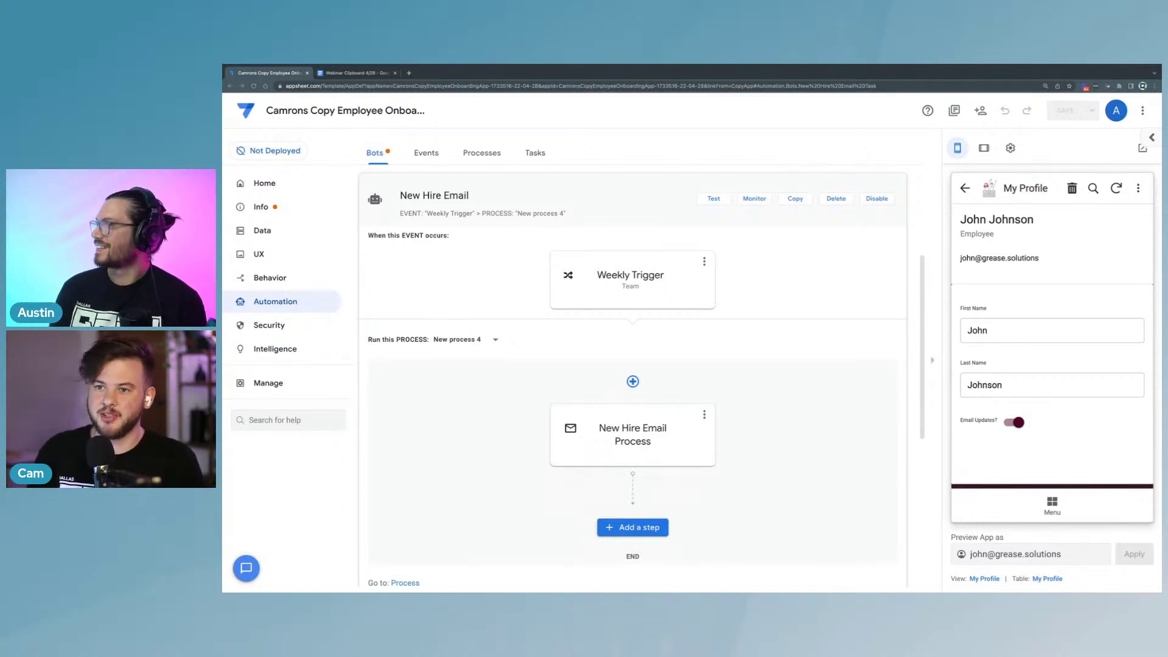
# Step: Switch to Gmail and examine the preheader line above the received welcome email's greeting, including the intended recipient
pyautogui.moveTo(720, 168); pyautogui.dragTo(615, 72)
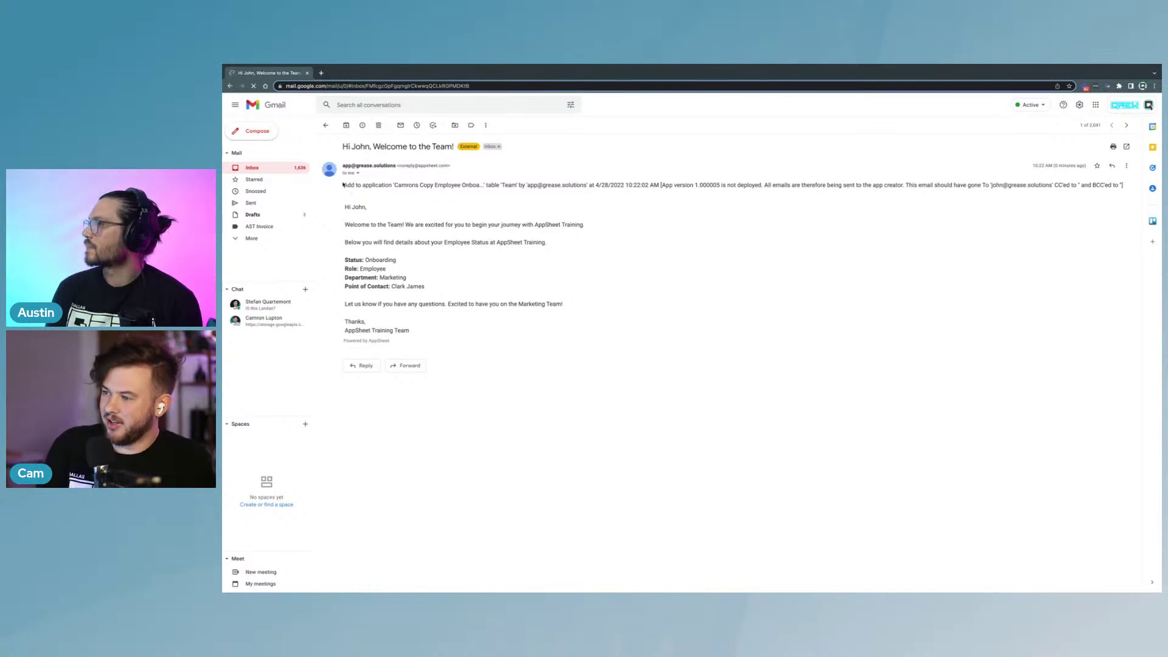
pyautogui.moveTo(343, 185); pyautogui.dragTo(1146, 193)
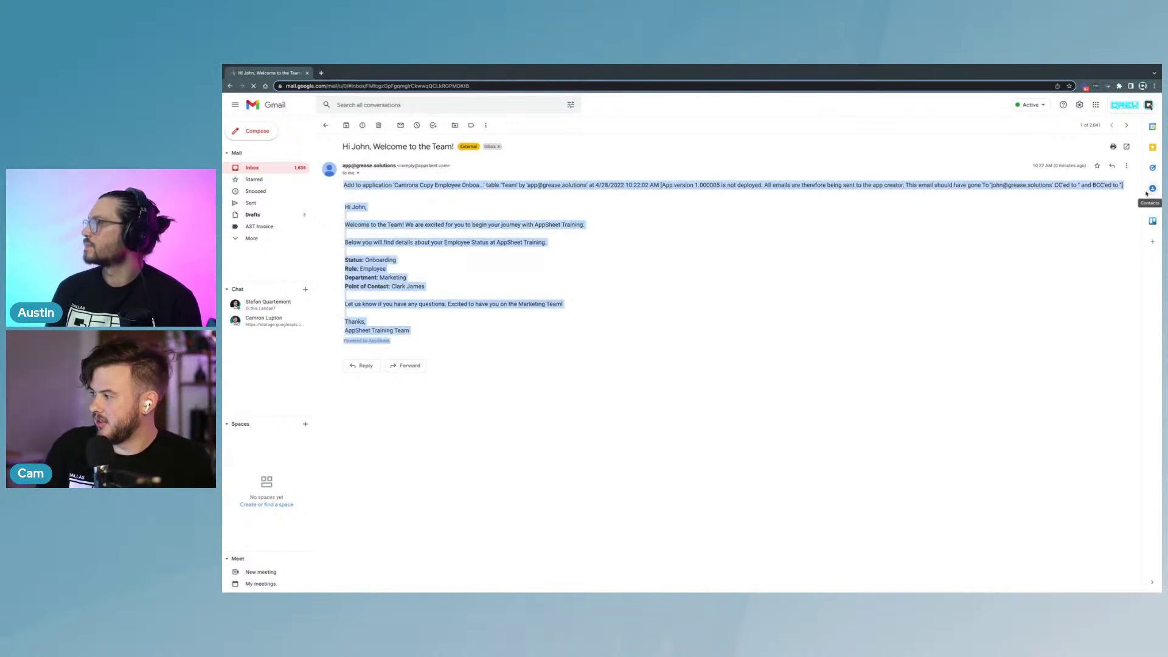
pyautogui.click(1018, 211)
pyautogui.moveTo(991, 184); pyautogui.dragTo(1055, 186)
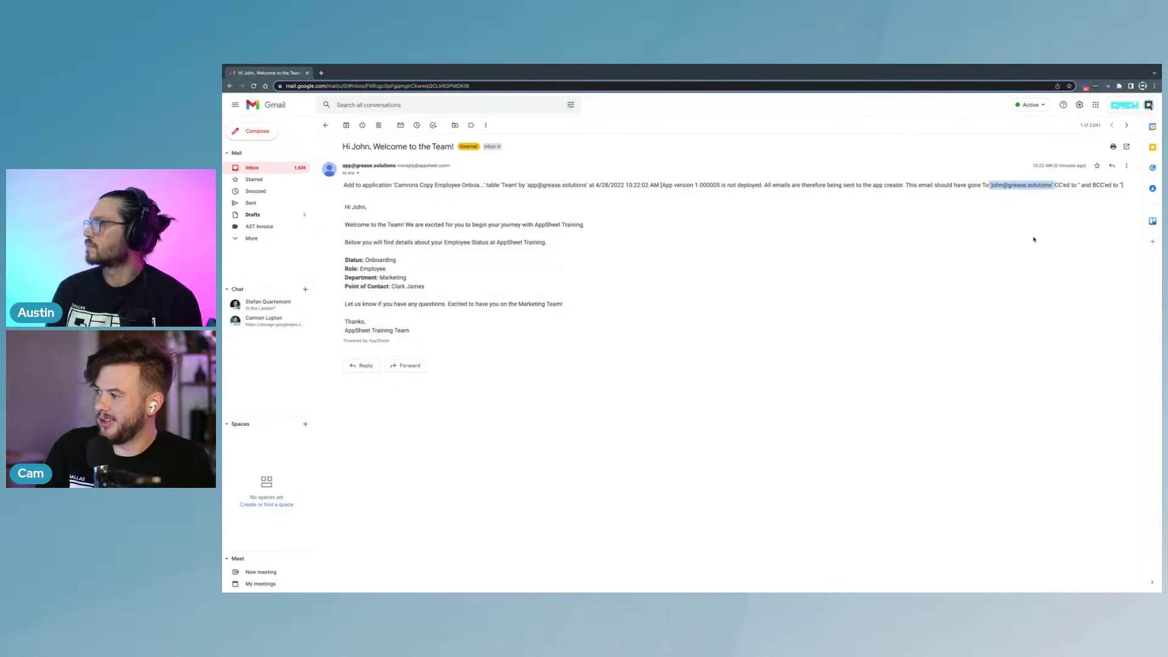
pyautogui.click(771, 185)
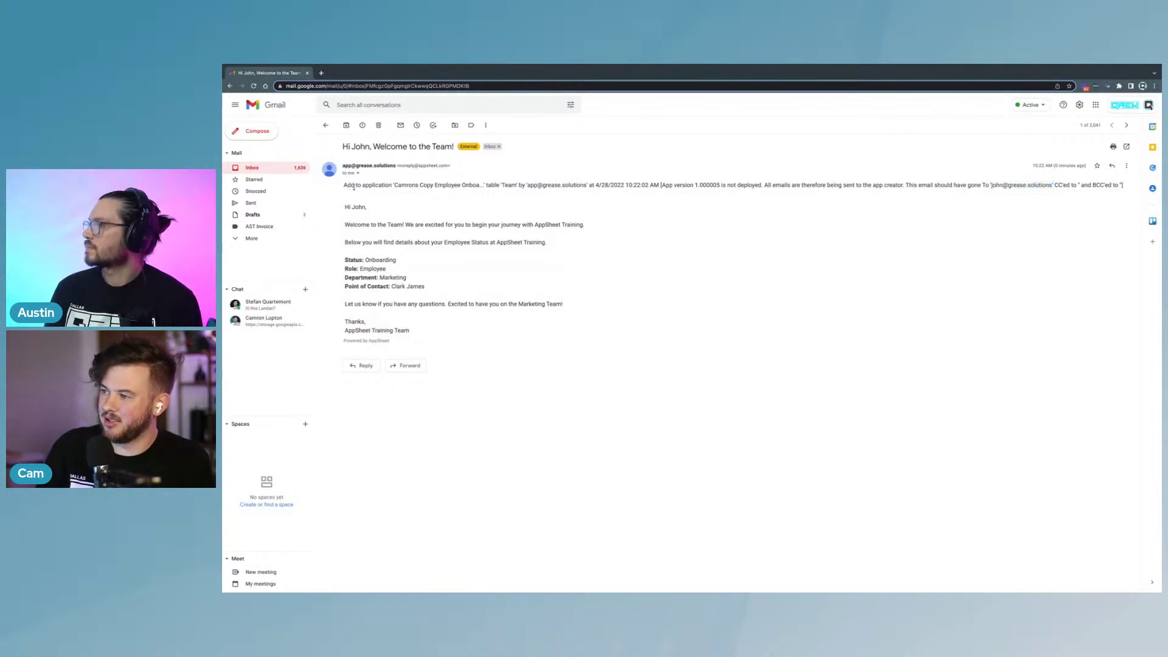
pyautogui.moveTo(353, 188); pyautogui.dragTo(935, 200)
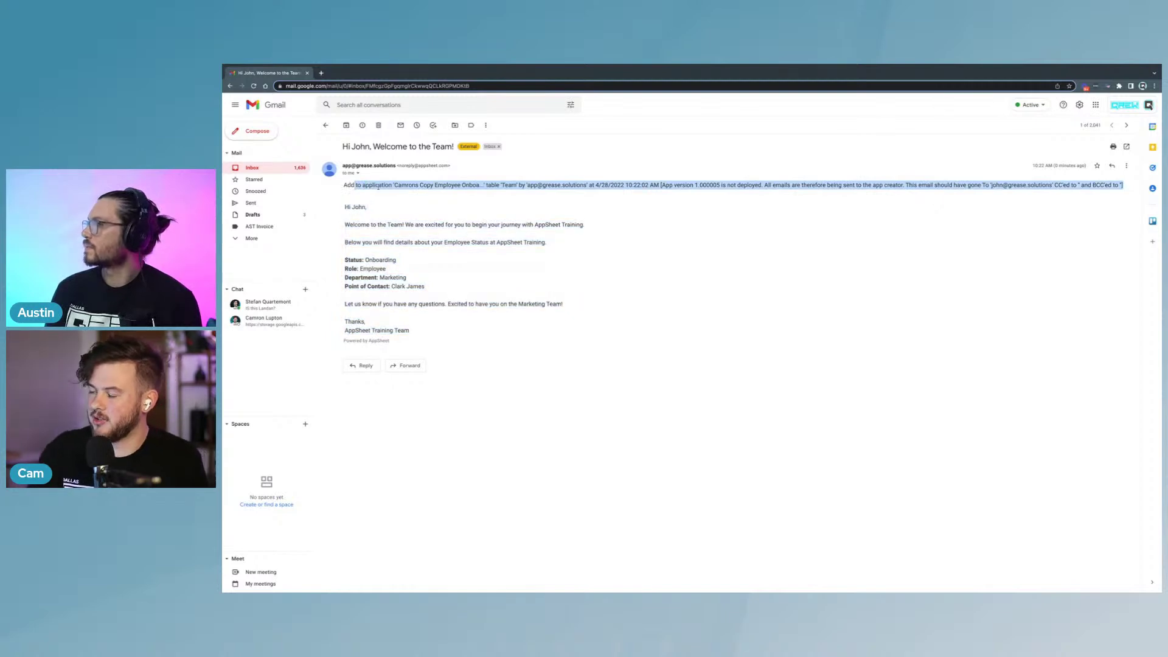
pyautogui.tripleClick(343, 184)
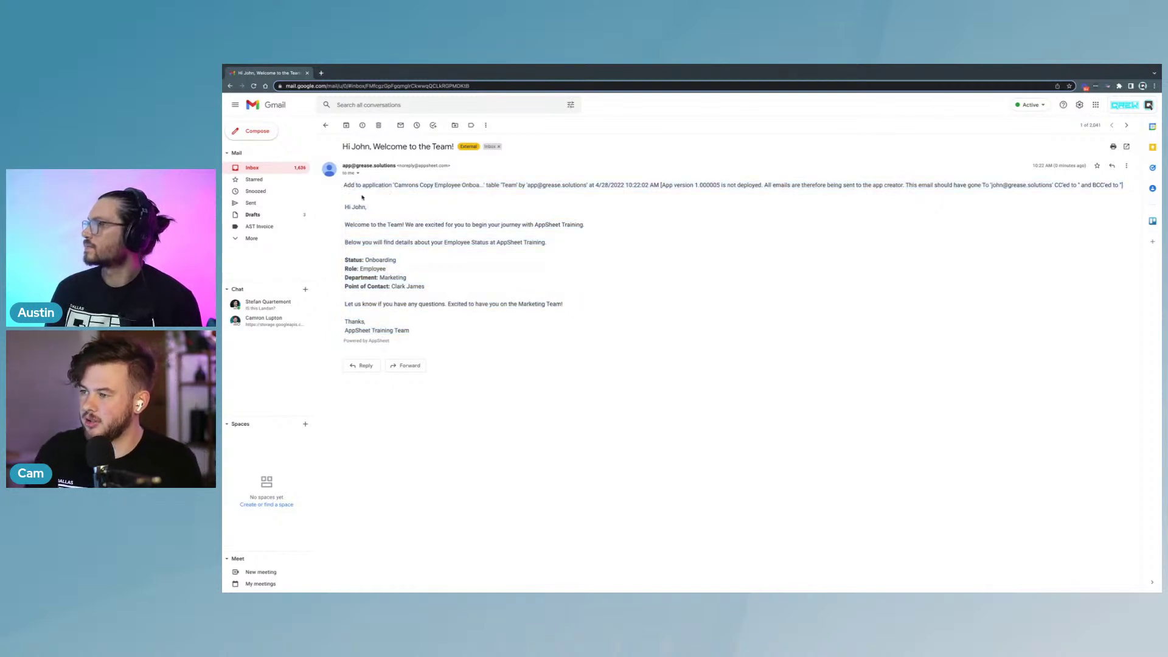
# Step: Examine the welcome email's greeting, intro text and the Status, Role, Department and Point of Contact values
pyautogui.click(486, 222)
pyautogui.moveTo(348, 207); pyautogui.dragTo(455, 234)
pyautogui.click(366, 265)
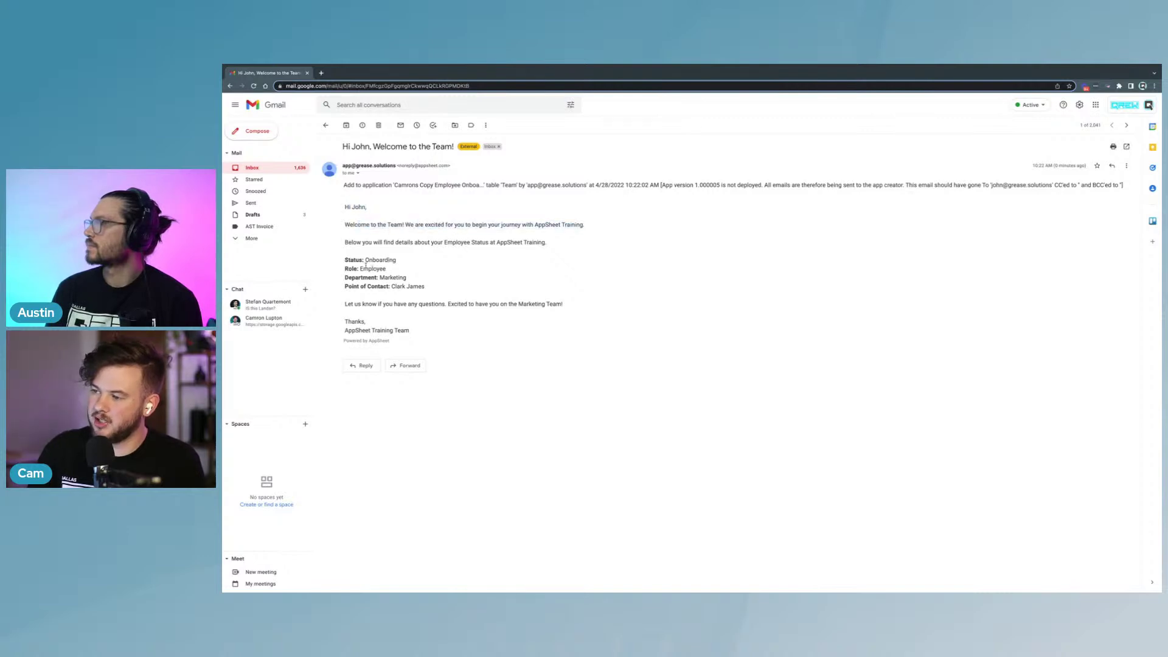
pyautogui.moveTo(343, 206); pyautogui.dragTo(397, 262)
pyautogui.click(391, 268)
pyautogui.click(421, 271)
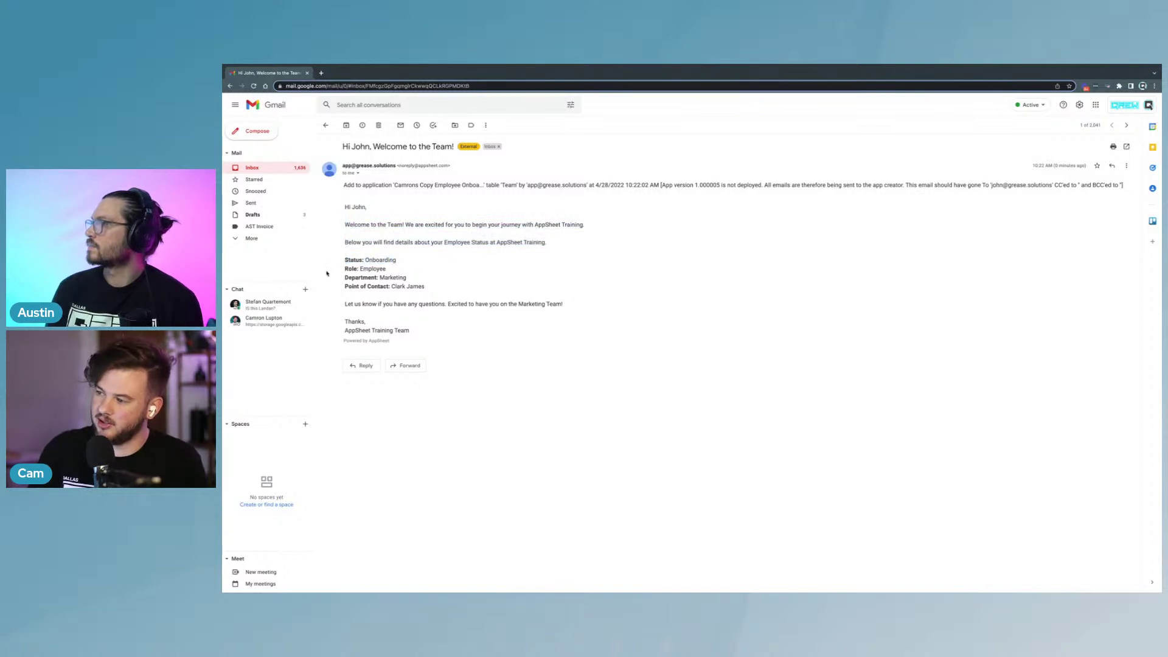
pyautogui.moveTo(326, 273); pyautogui.dragTo(419, 287)
pyautogui.click(438, 289)
pyautogui.moveTo(440, 332); pyautogui.dragTo(377, 245)
pyautogui.click(465, 312)
pyautogui.moveTo(438, 290); pyautogui.dragTo(345, 288)
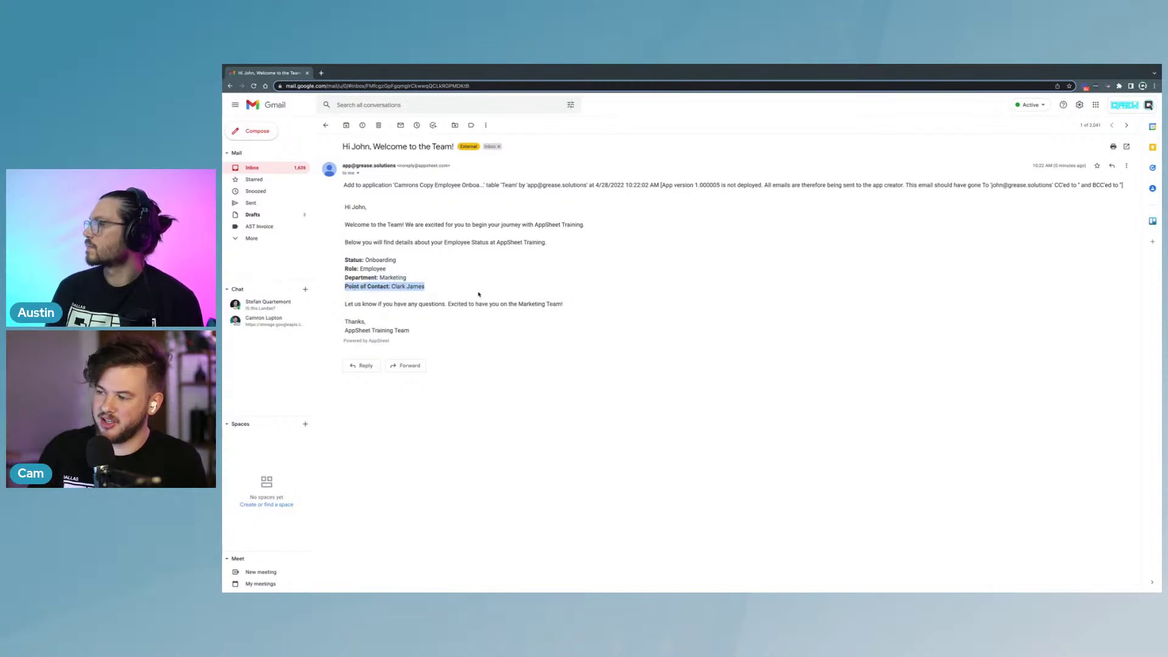
pyautogui.moveTo(438, 287); pyautogui.dragTo(390, 288)
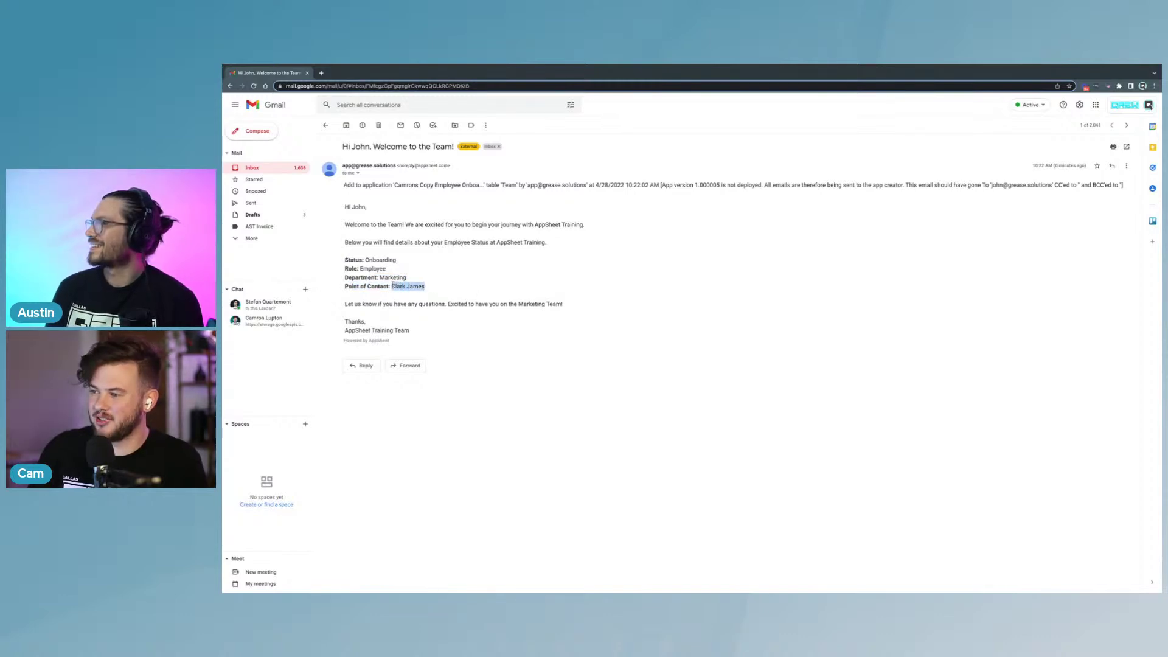
pyautogui.click(413, 217)
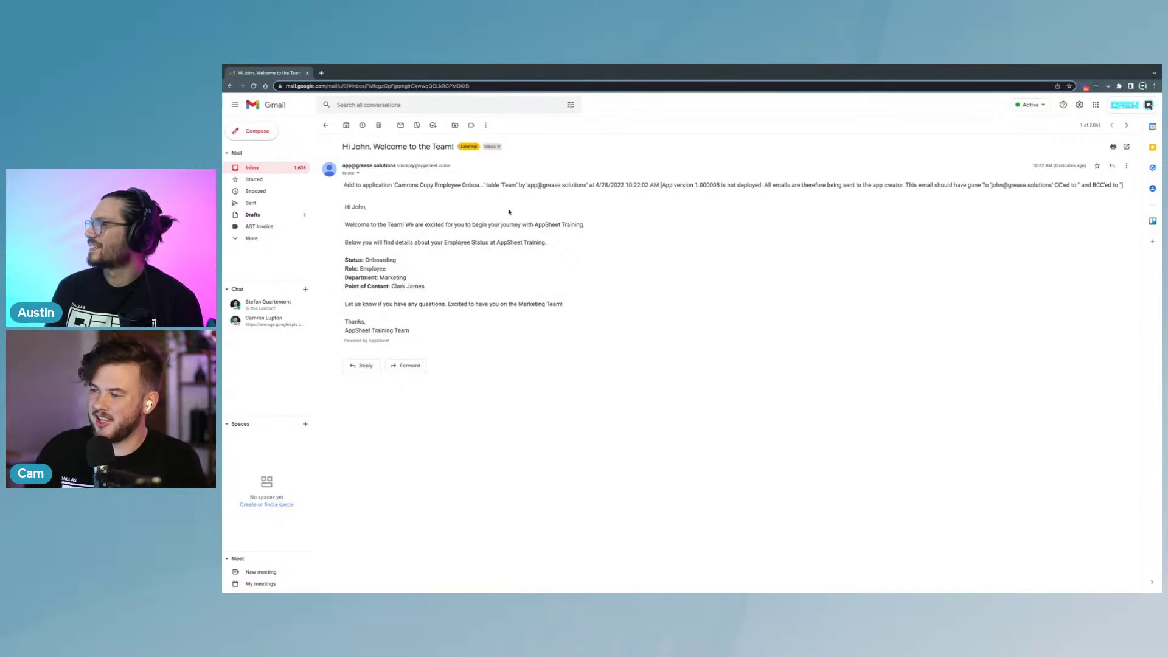
pyautogui.hotkey('ctrl', 'Right')
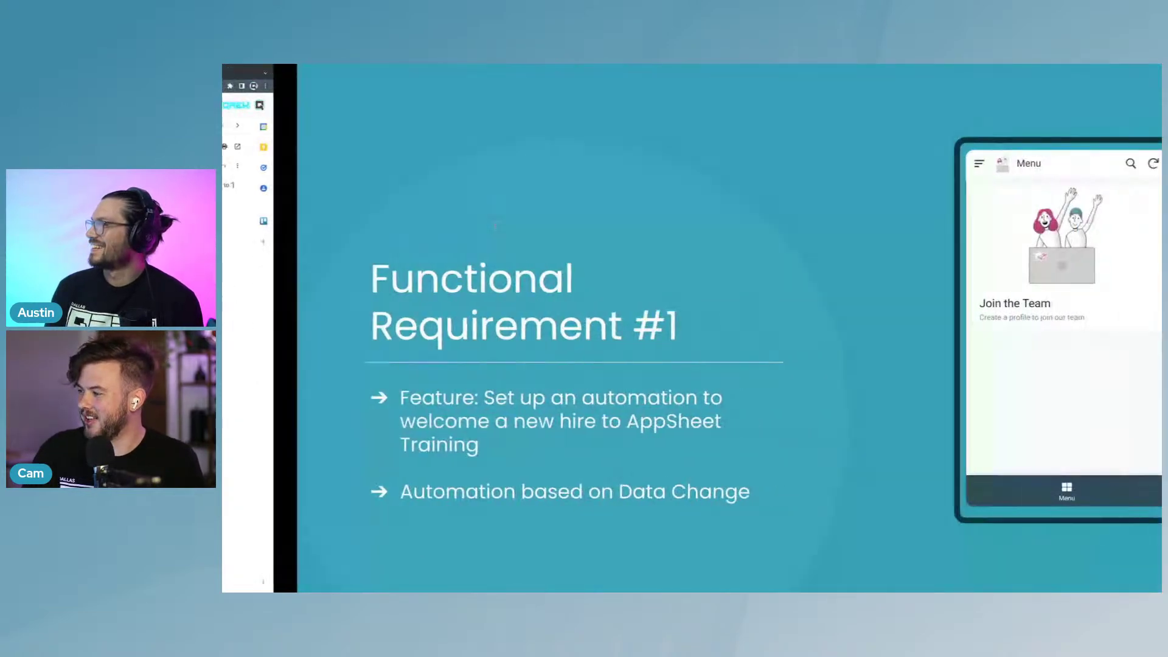
pyautogui.hotkey('ctrl', 'Left')
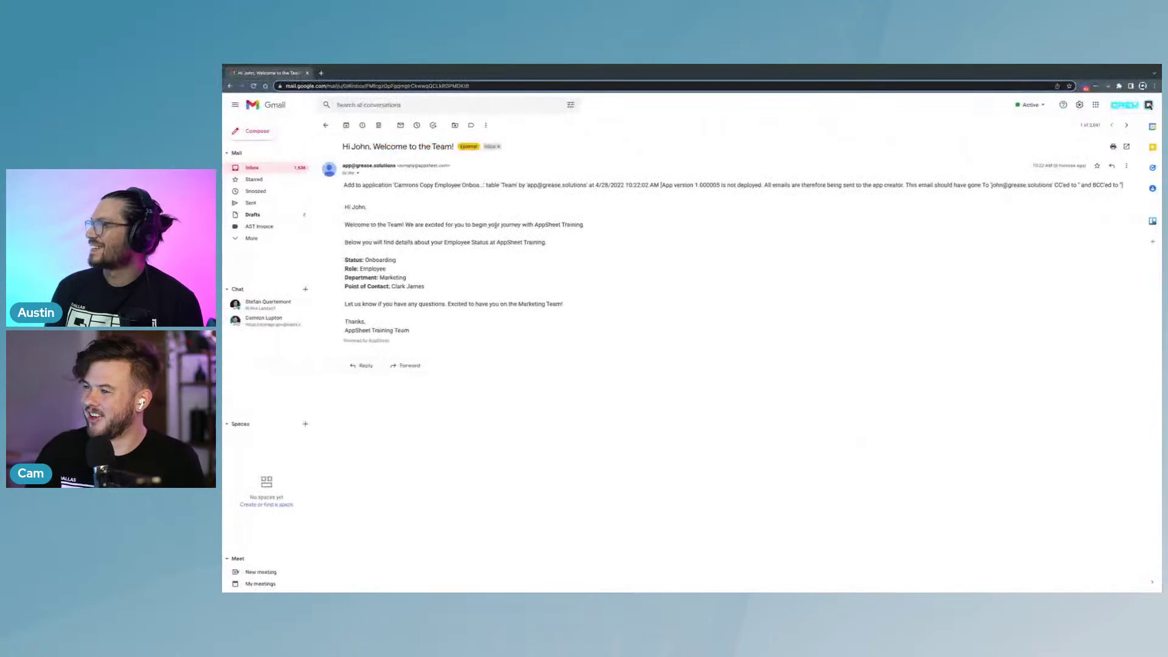
# Step: Switch back to the AppSheet editor and collapse the New Hire Email bot
pyautogui.hotkey('ctrl', 'Left')
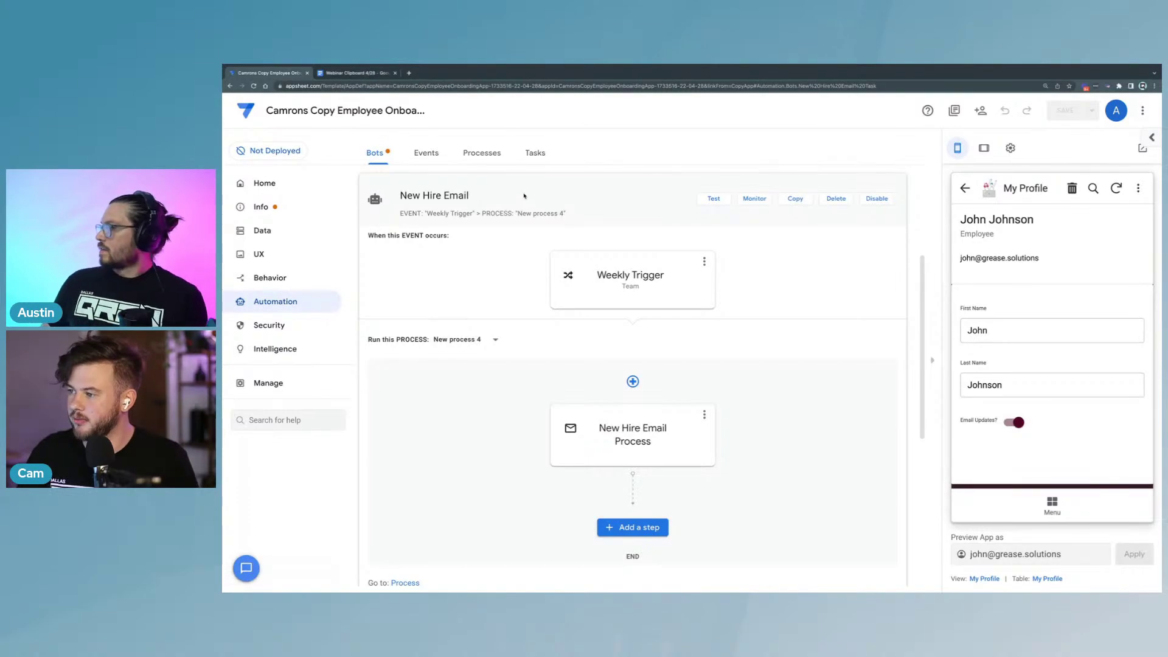
pyautogui.click(524, 197)
pyautogui.click(612, 199)
# Step: Switch to the slide presentation and advance to the Functional Requirement #2 slide
pyautogui.hotkey('ctrl', 'Right')
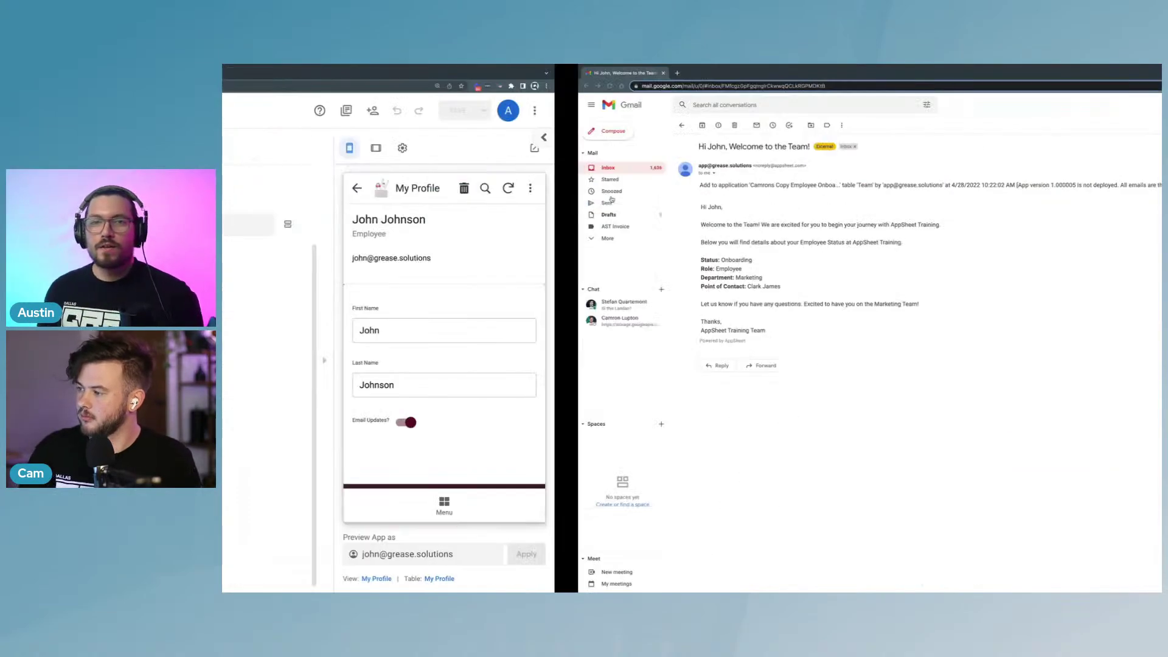
pyautogui.hotkey('ctrl', 'Left')
pyautogui.hotkey('ctrl', 'Left')
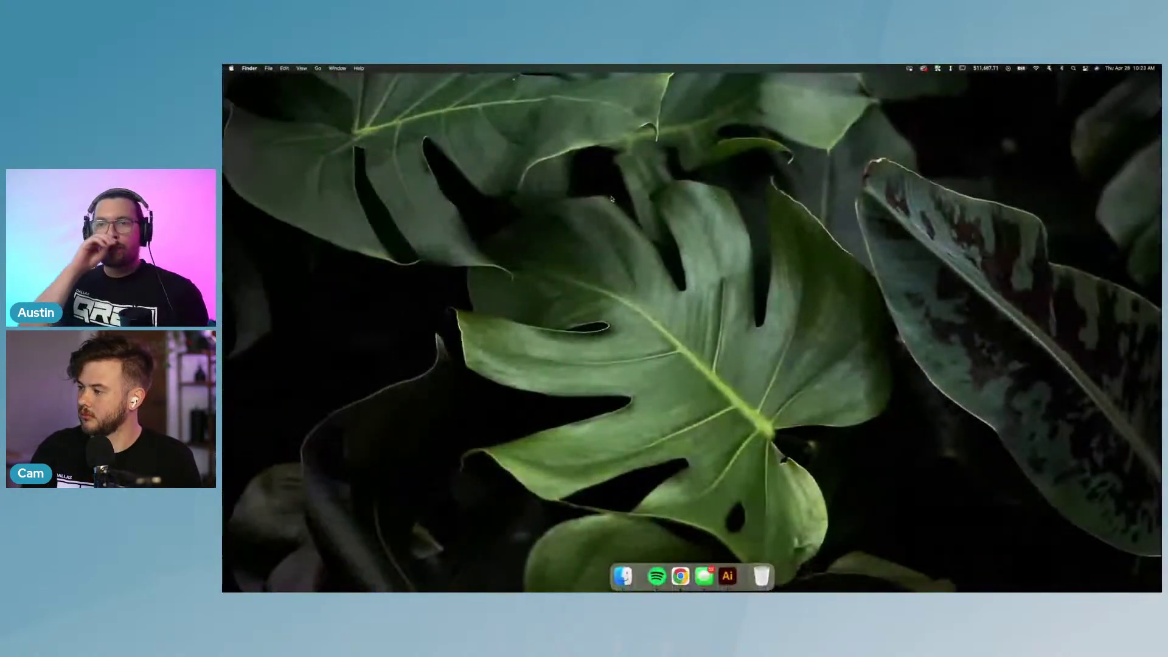
pyautogui.hotkey('ctrl', 'Right')
pyautogui.hotkey('ctrl', 'Right')
pyautogui.hotkey('ctrl', 'Right')
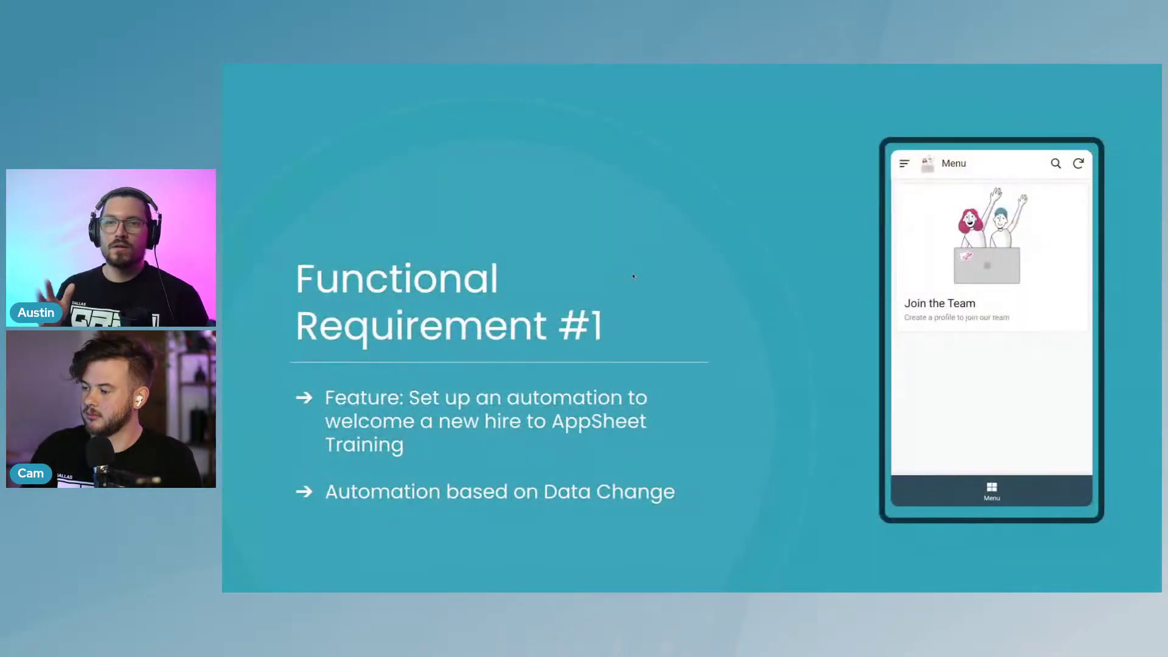
pyautogui.press('Right')
pyautogui.press('Right')
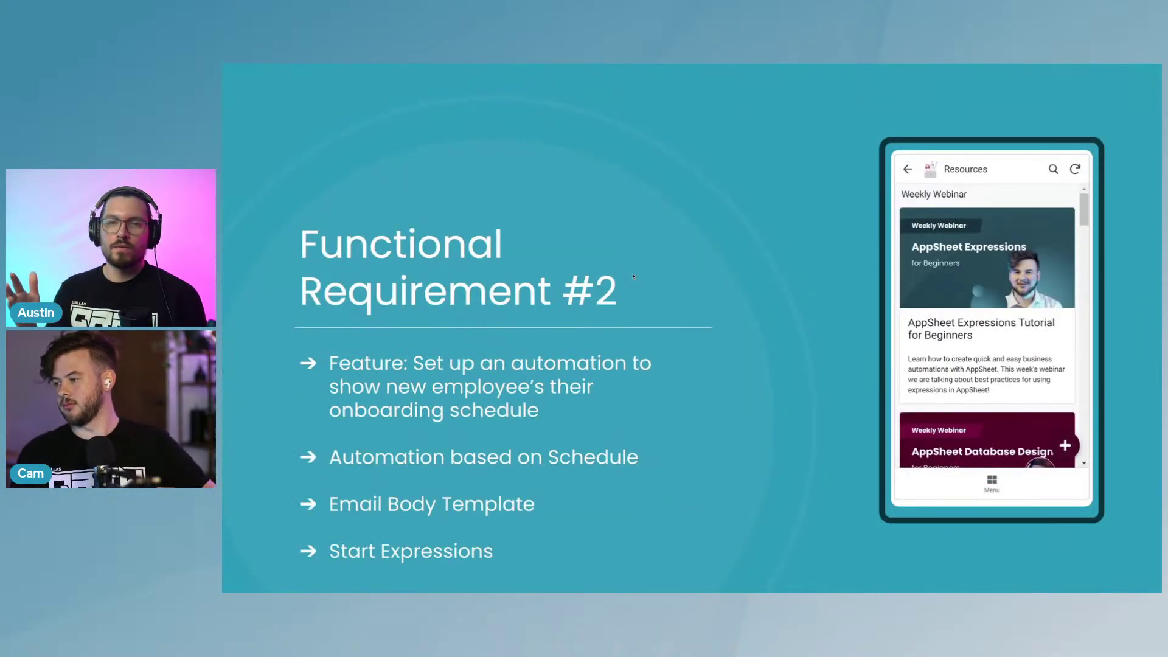
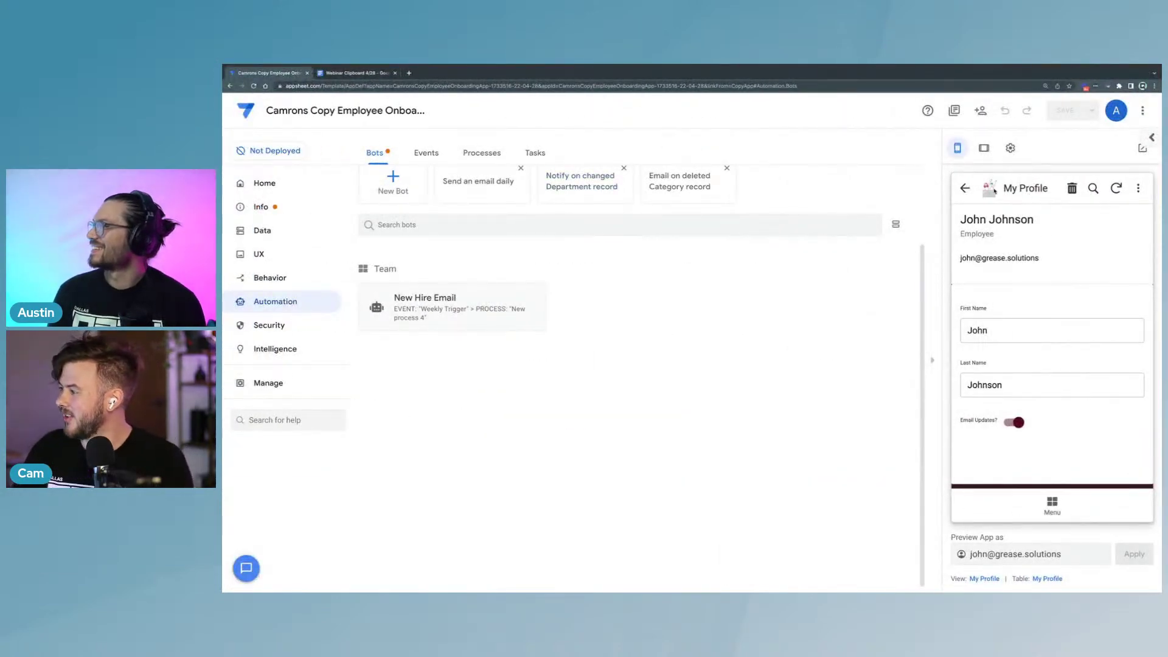
# Step: Return the app preview to its Menu view and create a custom automation bot named "Onboarding Email"
pyautogui.click(966, 189)
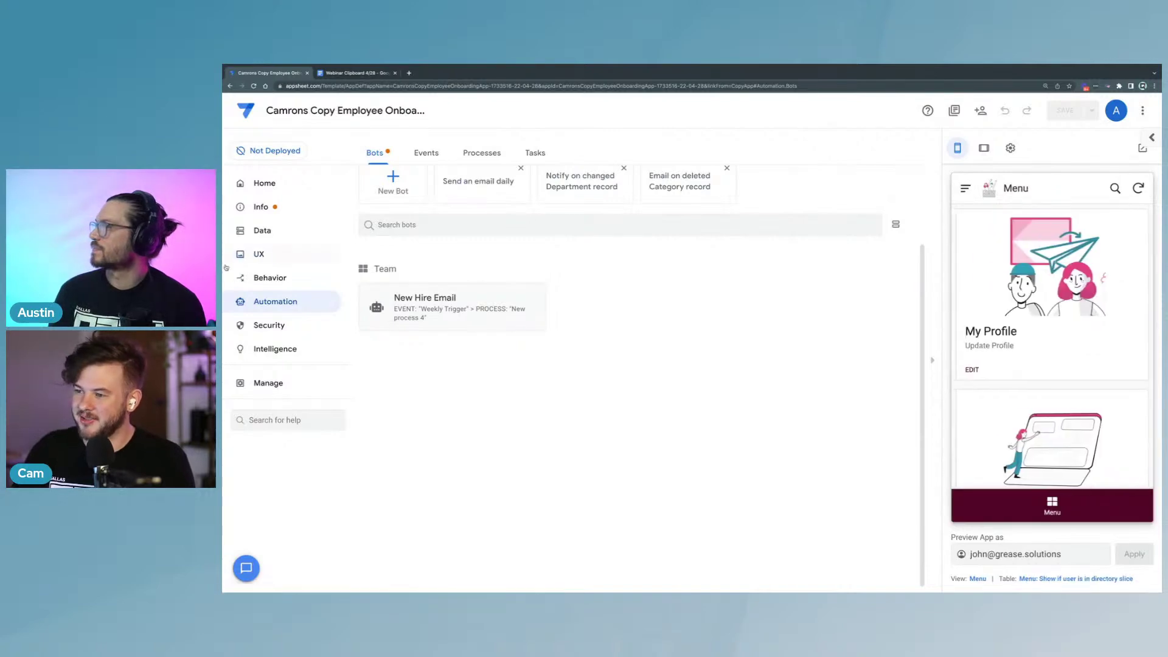
pyautogui.click(266, 278)
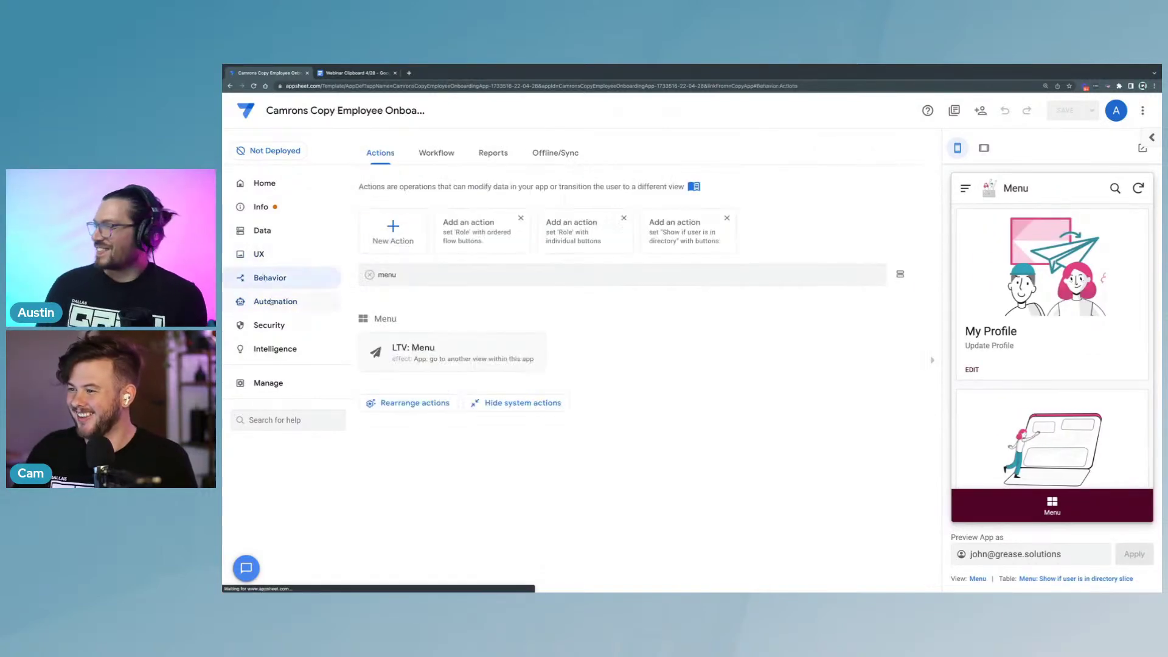
pyautogui.click(271, 302)
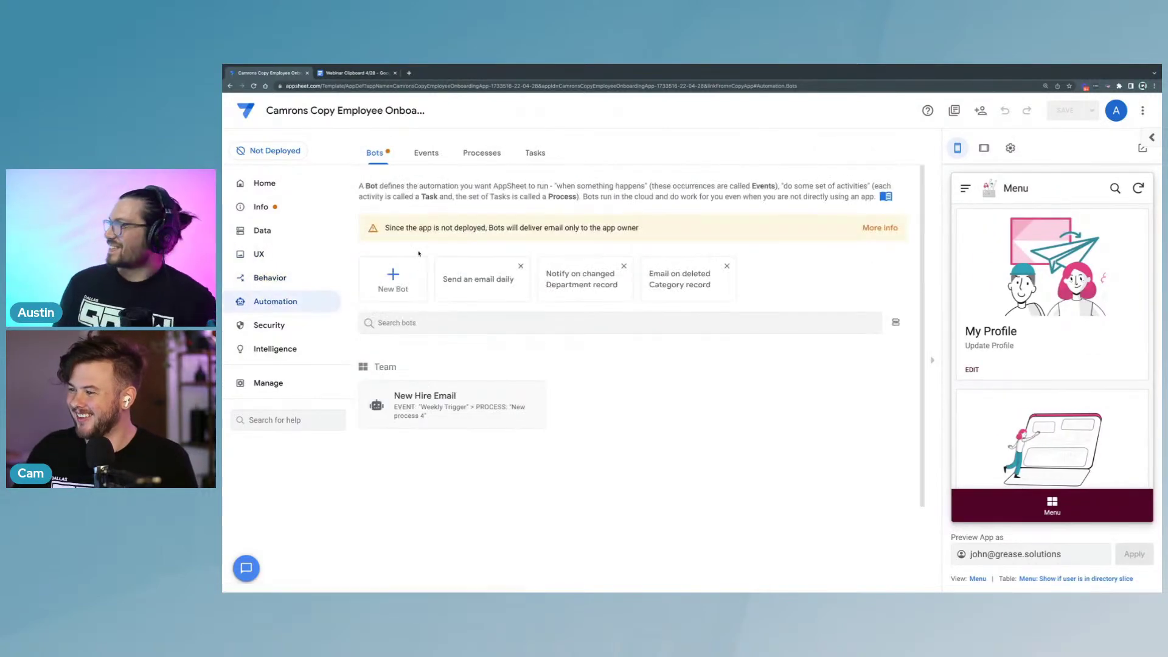
pyautogui.click(394, 278)
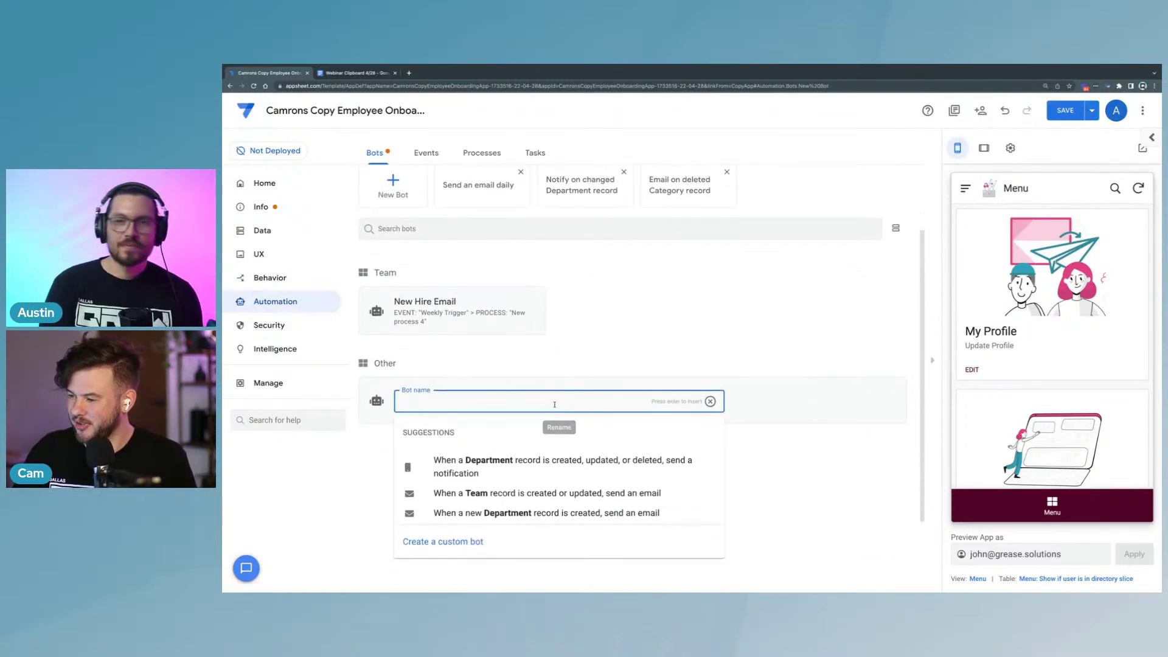
pyautogui.write('Onb')
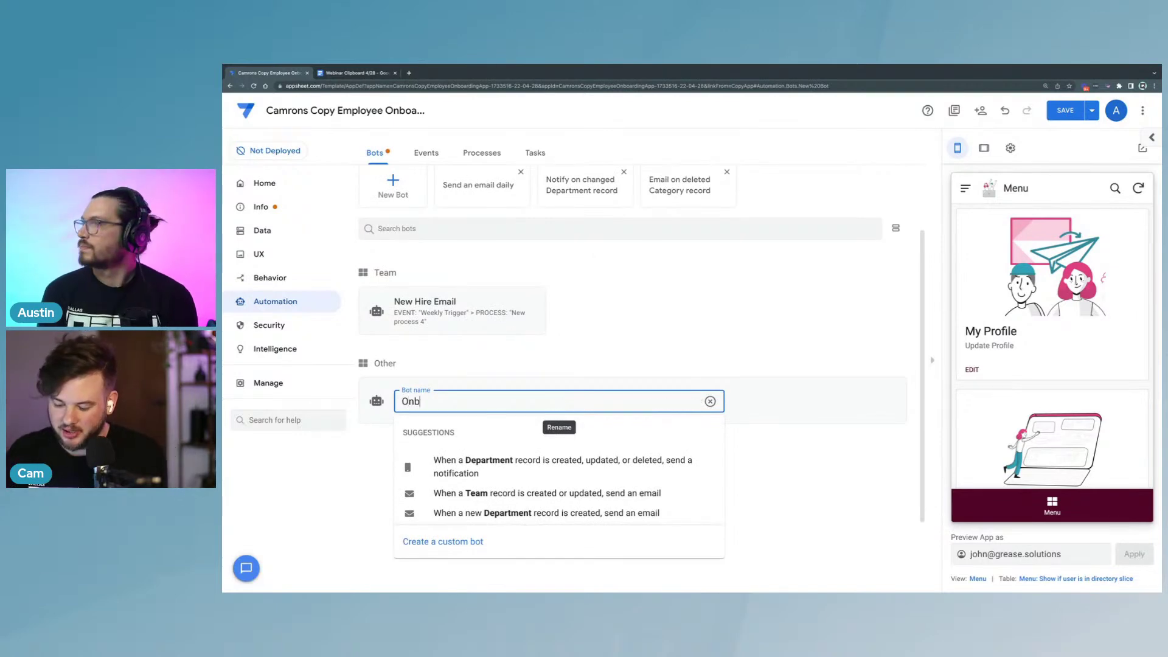
pyautogui.write('oarding')
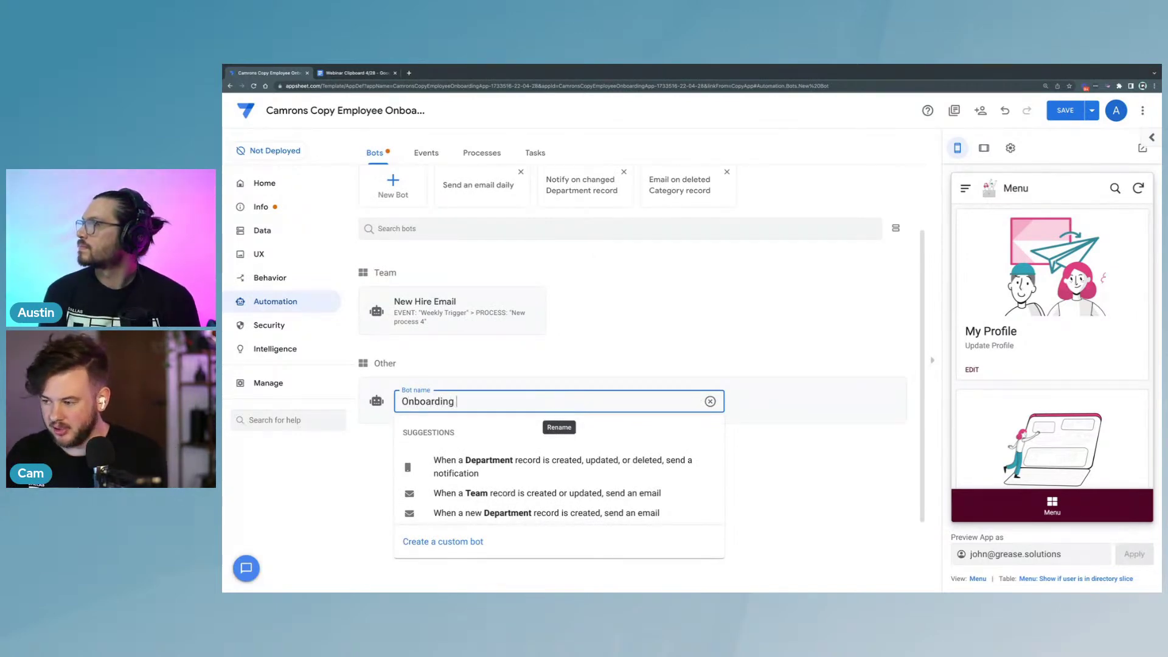
pyautogui.write(' Email')
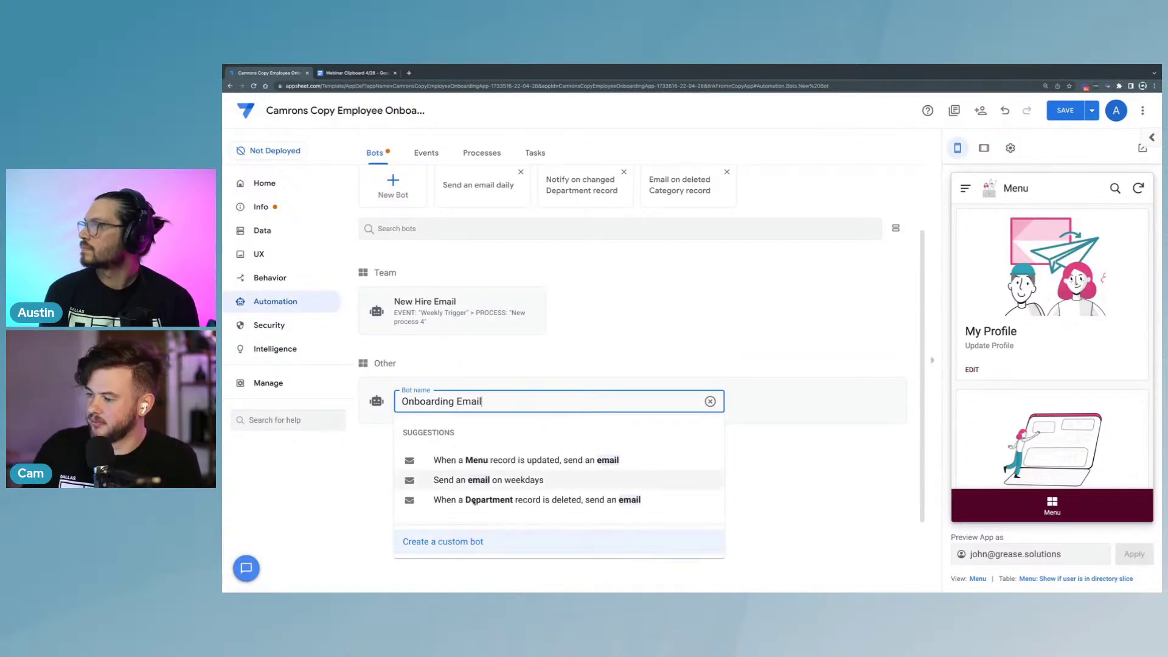
pyautogui.click(472, 545)
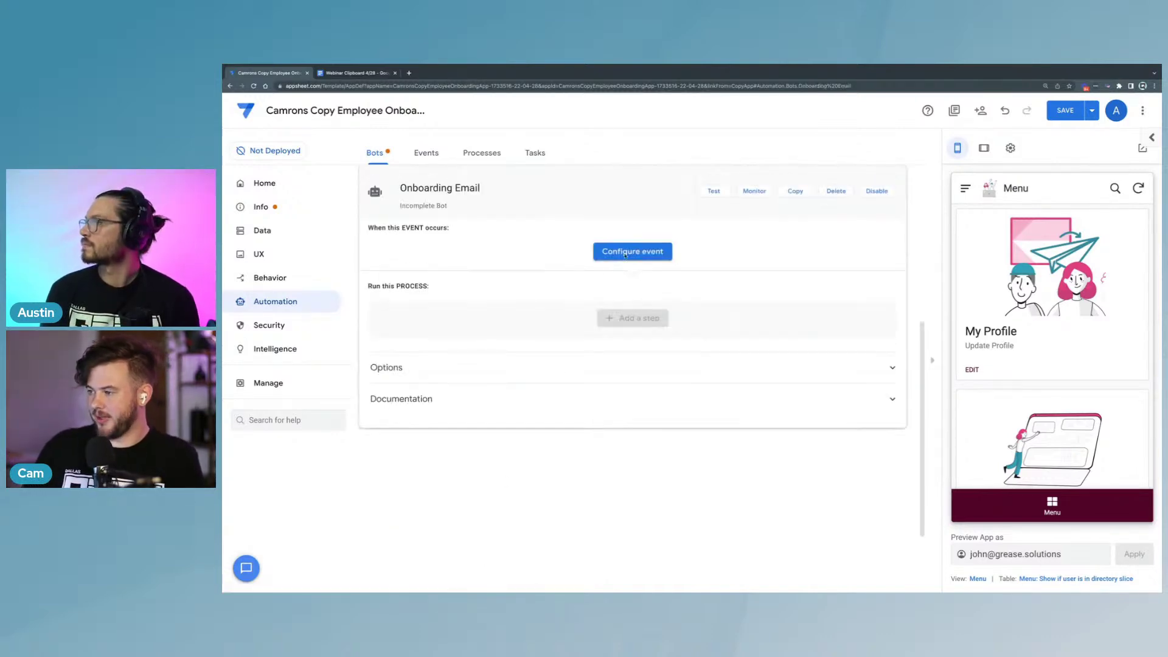
# Step: Create a custom event for the Onboarding Email bot and name it "Onboarding Weekly on Monday"
pyautogui.click(638, 255)
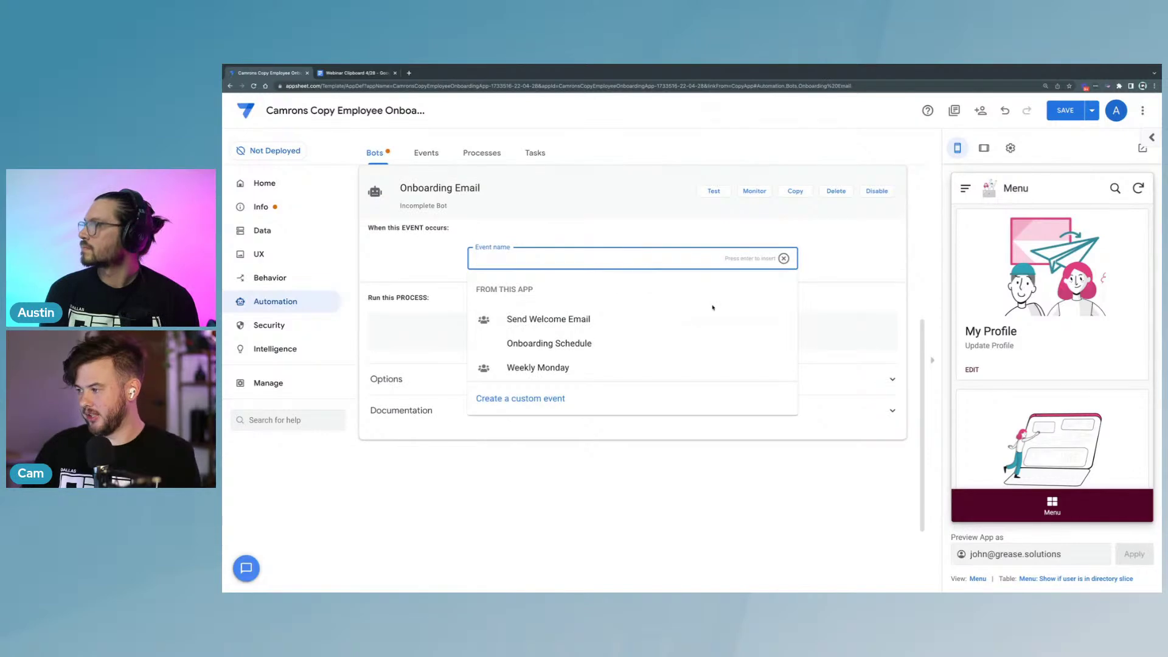
pyautogui.click(580, 398)
pyautogui.moveTo(1000, 207); pyautogui.dragTo(936, 202)
pyautogui.write('Weekl')
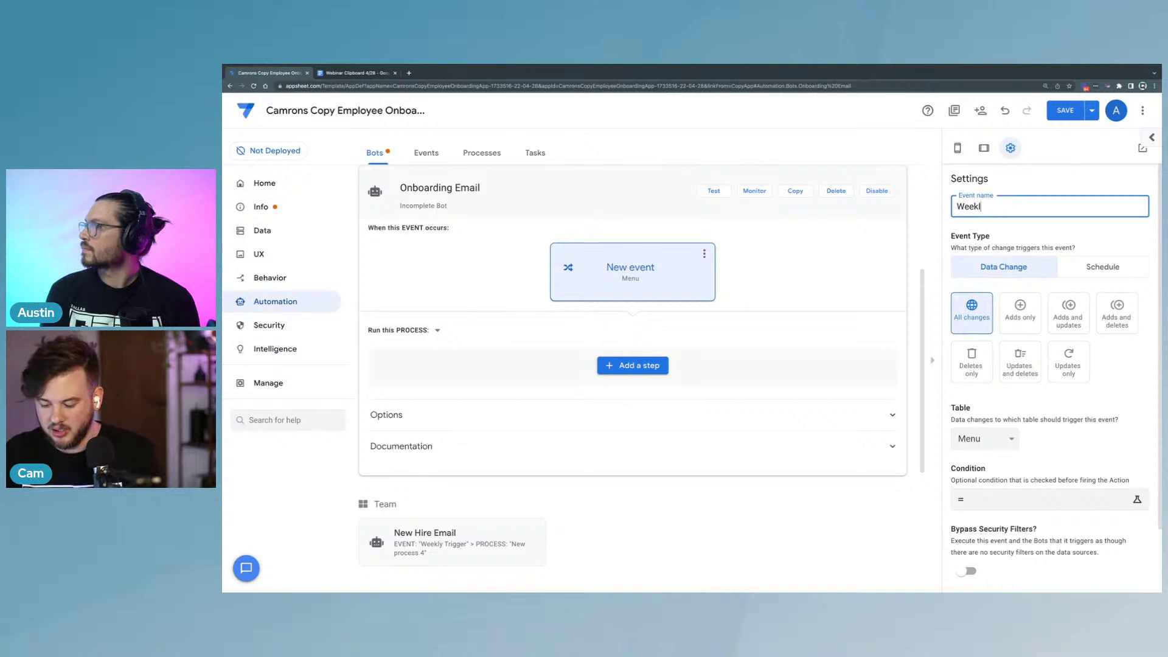
pyautogui.write('y on Monday')
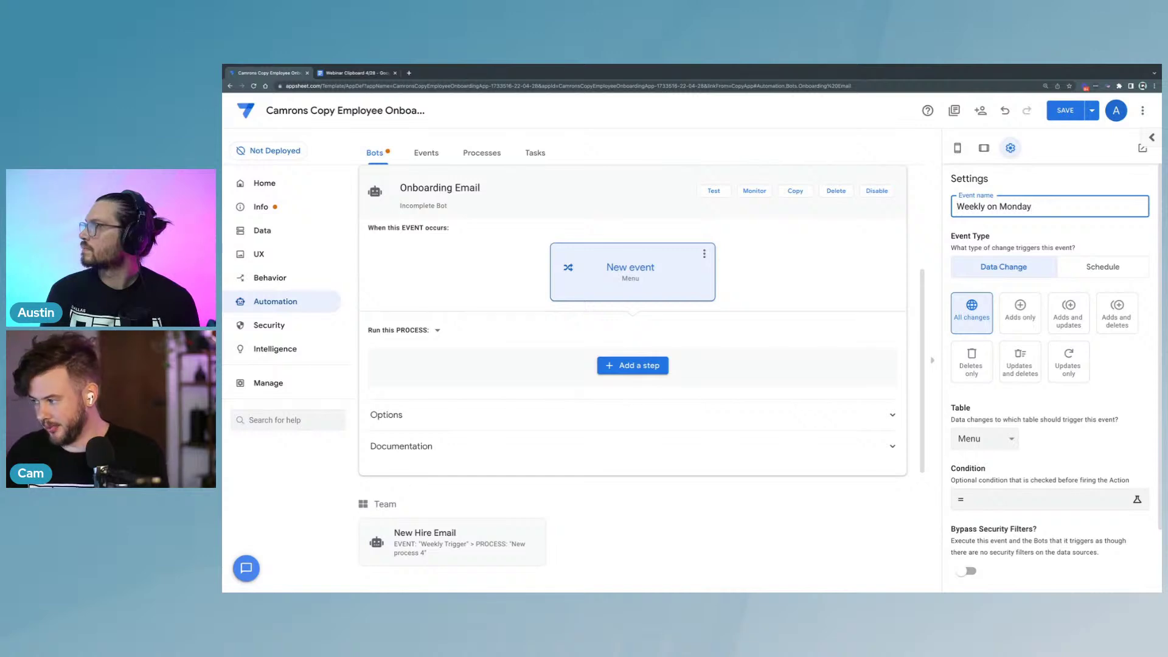
pyautogui.write('Onboarding')
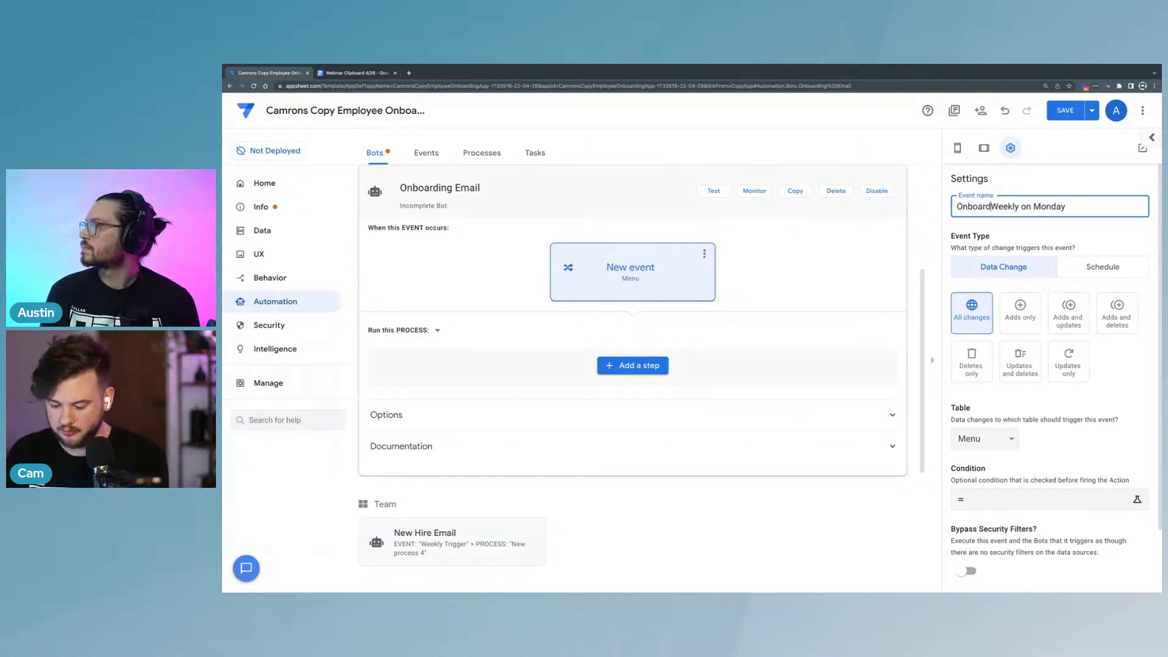
pyautogui.click(1071, 244)
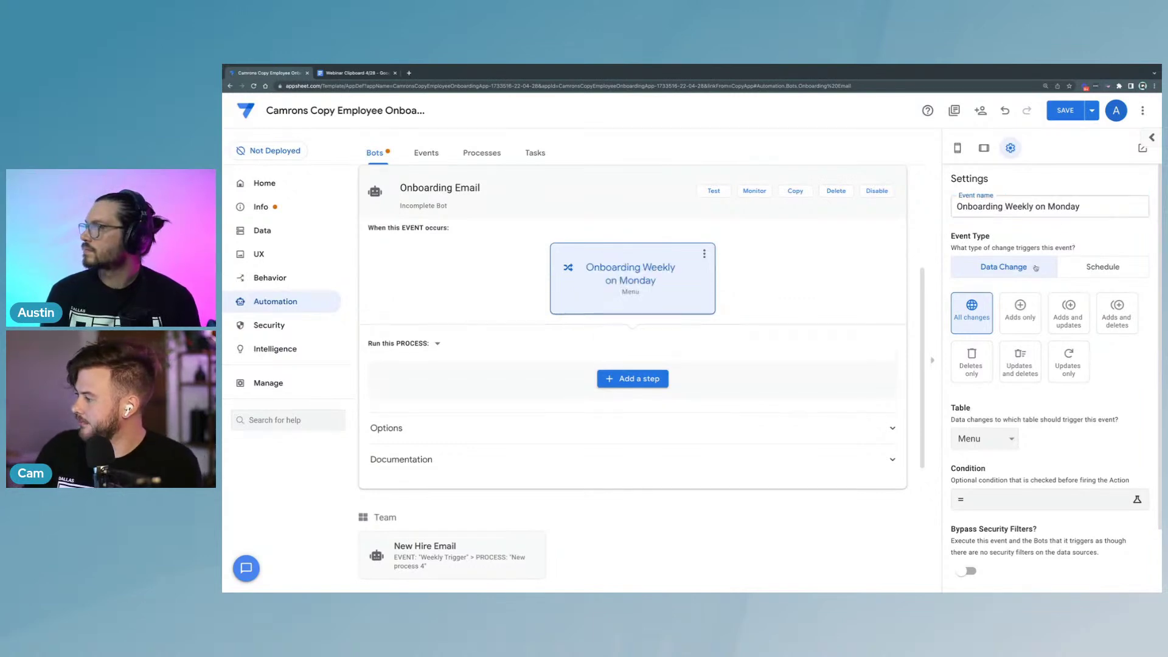
# Step: Make the event a scheduled one that runs weekly on Monday at 9:00 am in Central Standard Time
pyautogui.click(1099, 270)
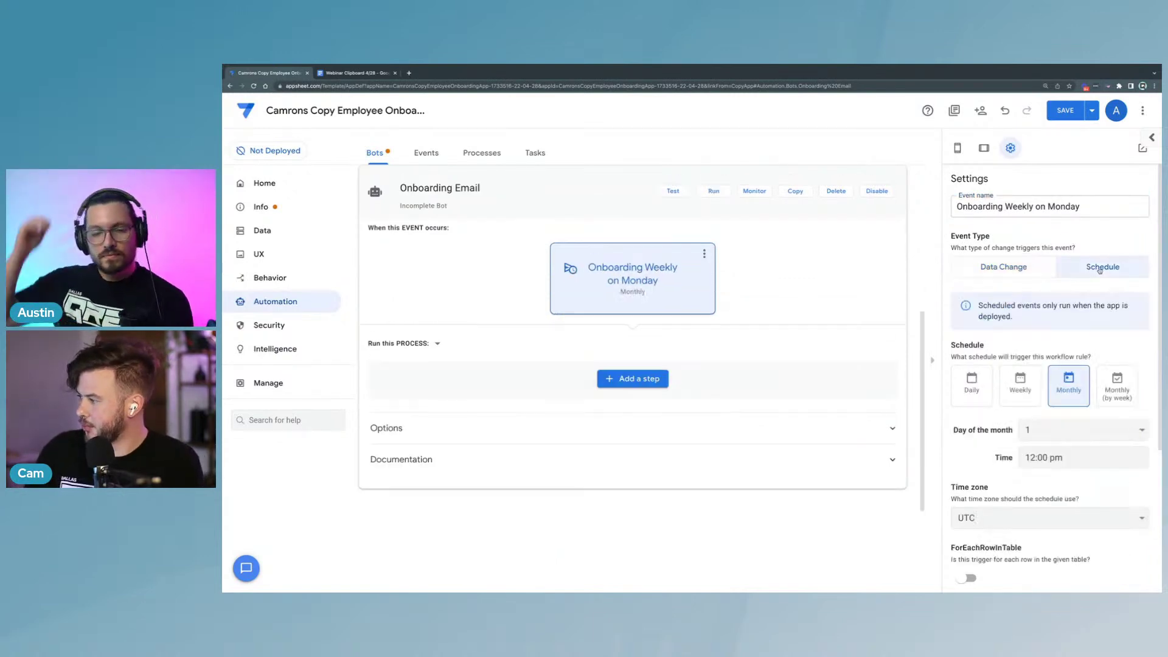
pyautogui.click(1026, 387)
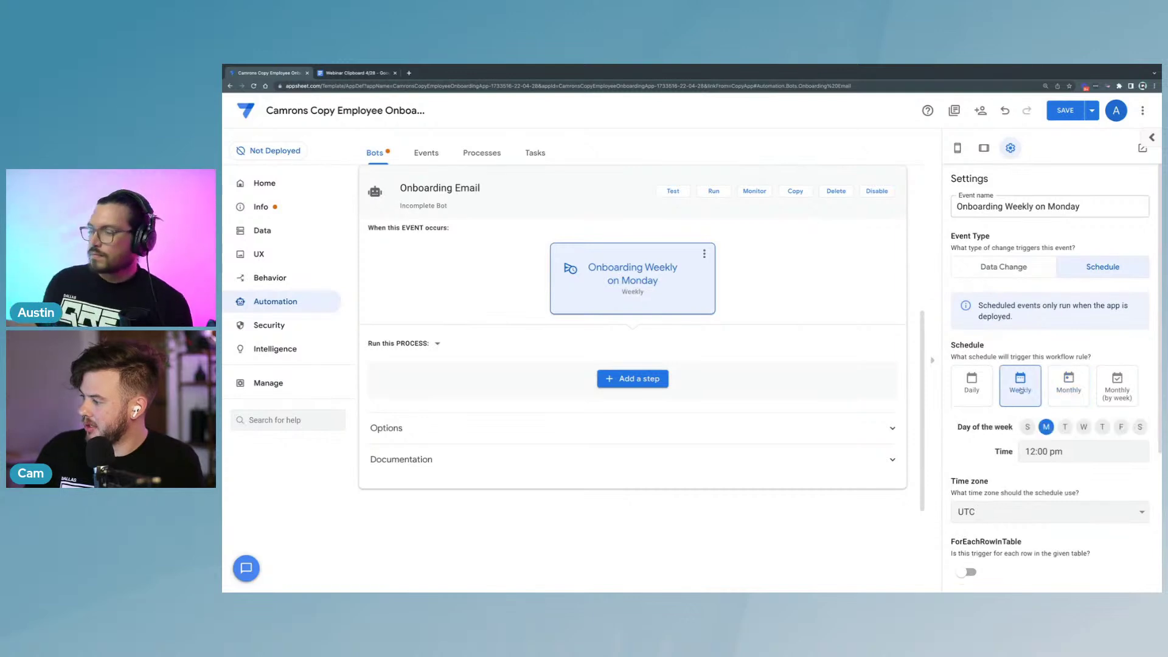
pyautogui.click(1046, 427)
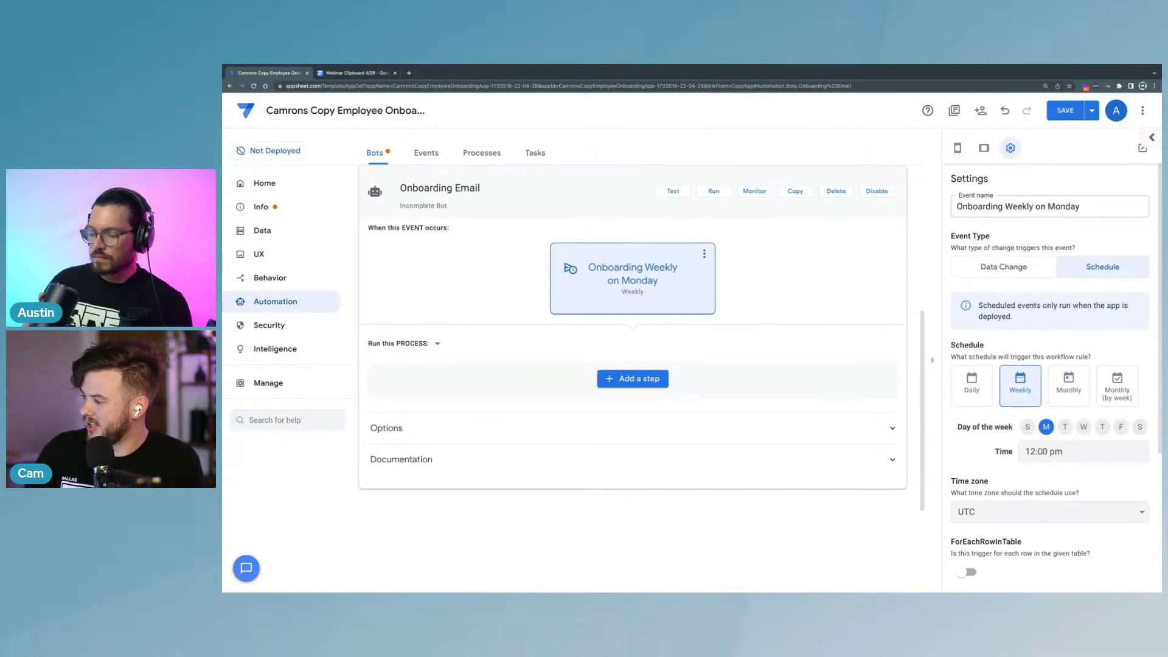
pyautogui.click(1060, 453)
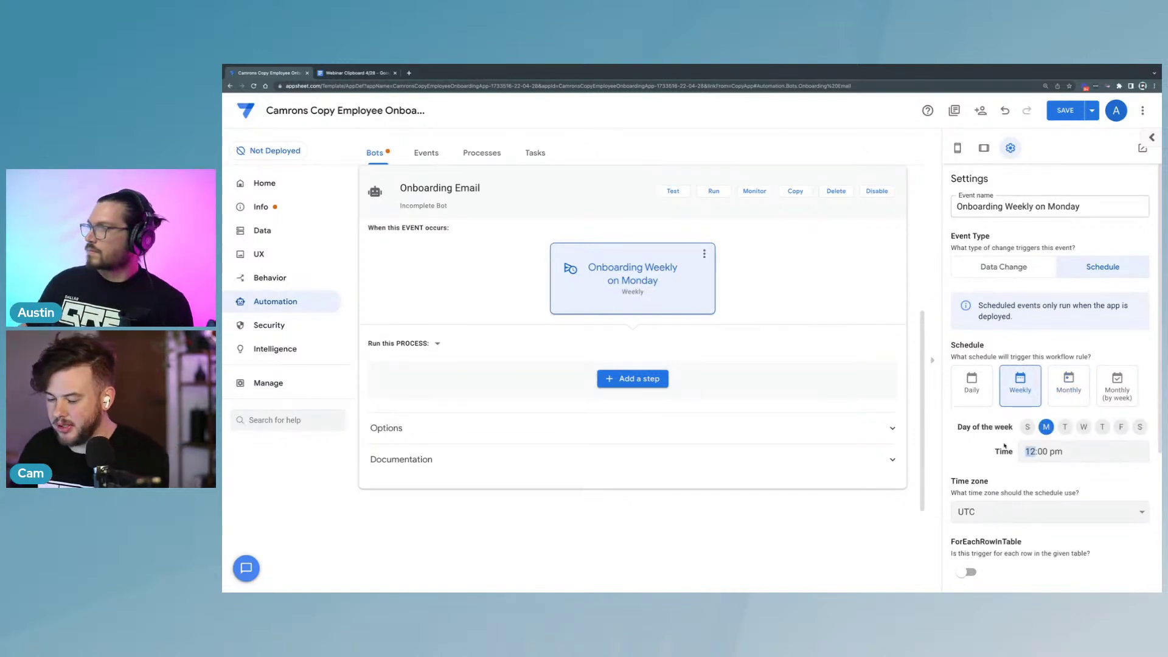
pyautogui.write('9')
pyautogui.press('Tab')
pyautogui.write('a')
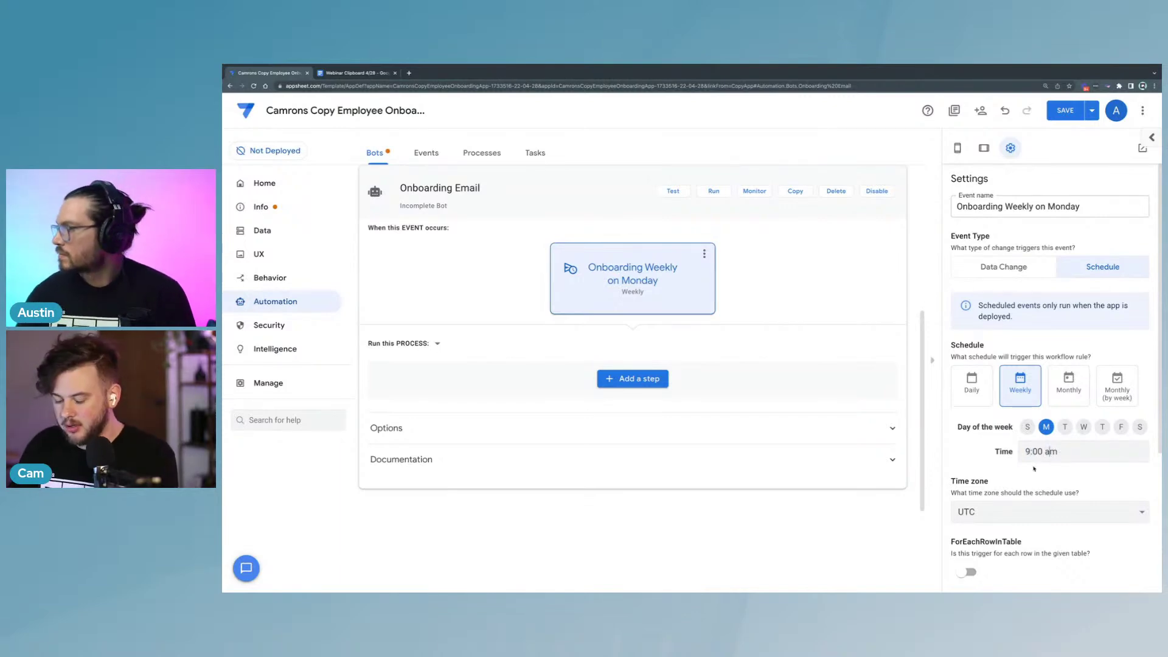
pyautogui.click(1030, 512)
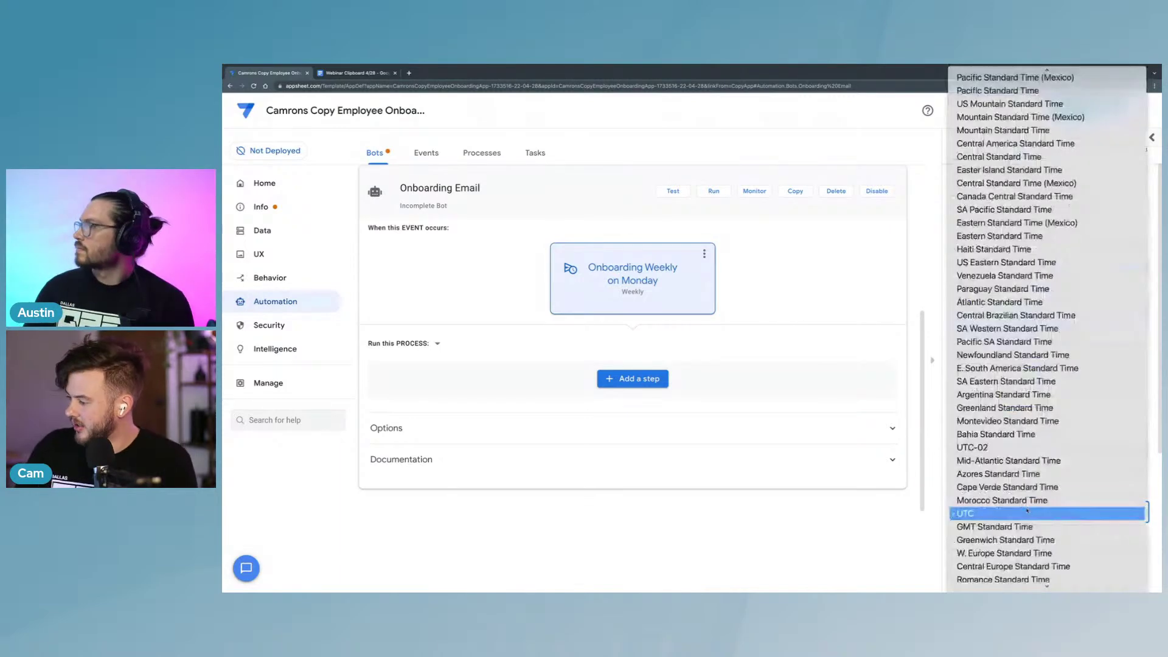
pyautogui.click(997, 157)
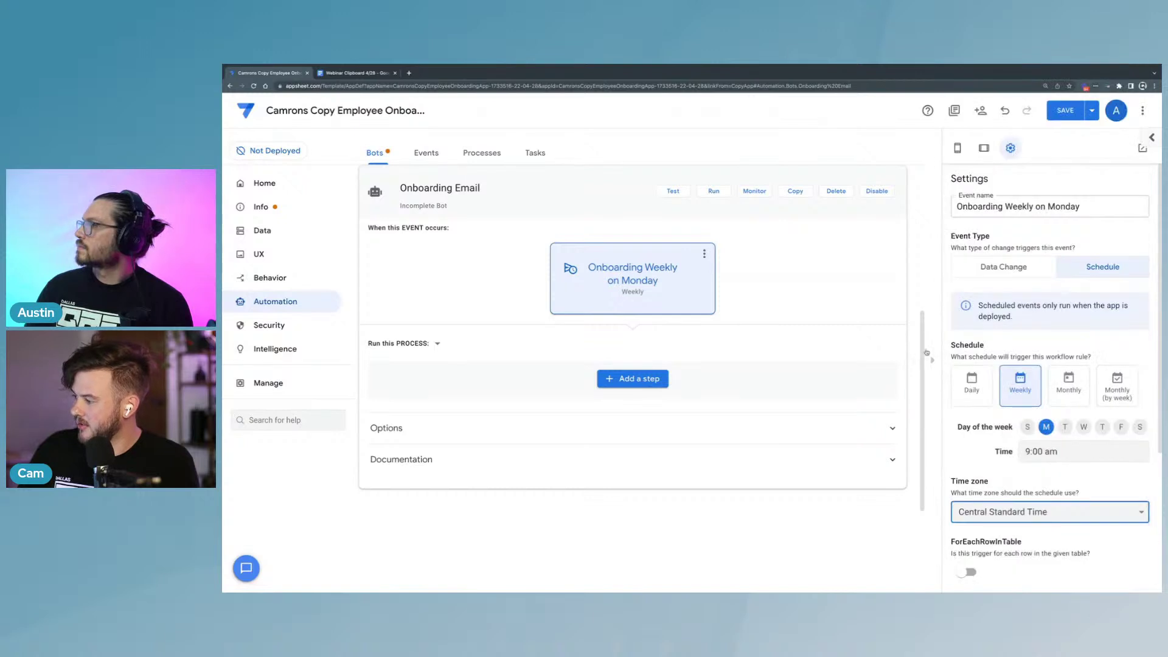
# Step: Enable ForEachRowInTable for the scheduled event and set the table to query to Team
pyautogui.scroll(-1, 998, 540)
pyautogui.scroll(-1, 1007, 539)
pyautogui.click(988, 513)
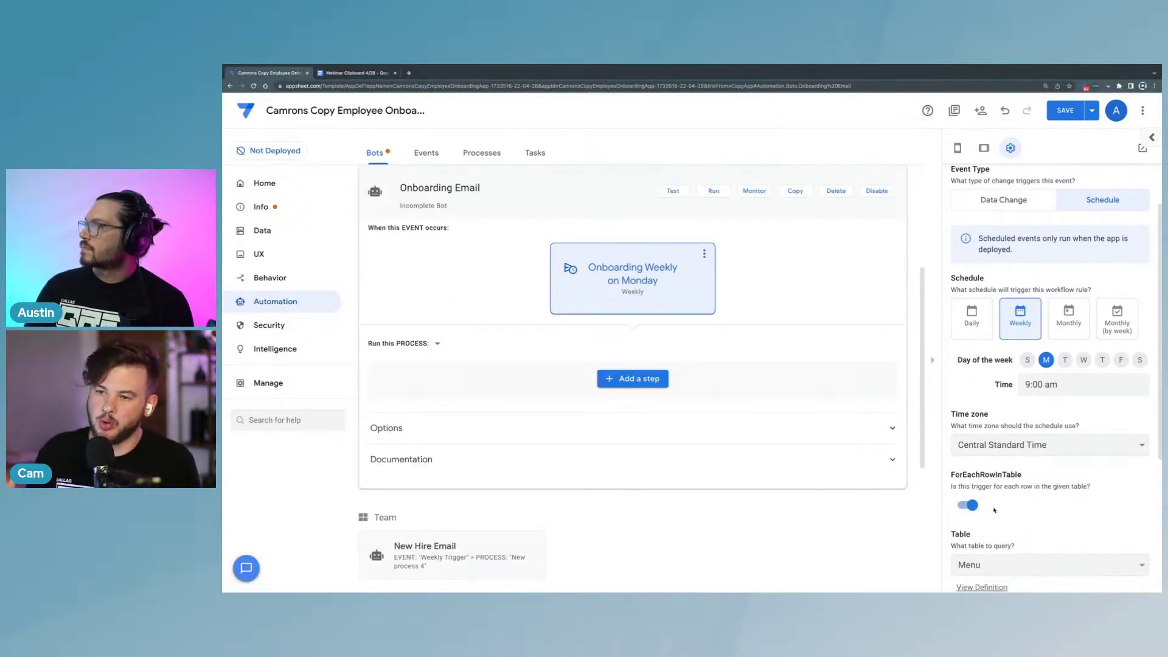
pyautogui.scroll(-2, 1063, 436)
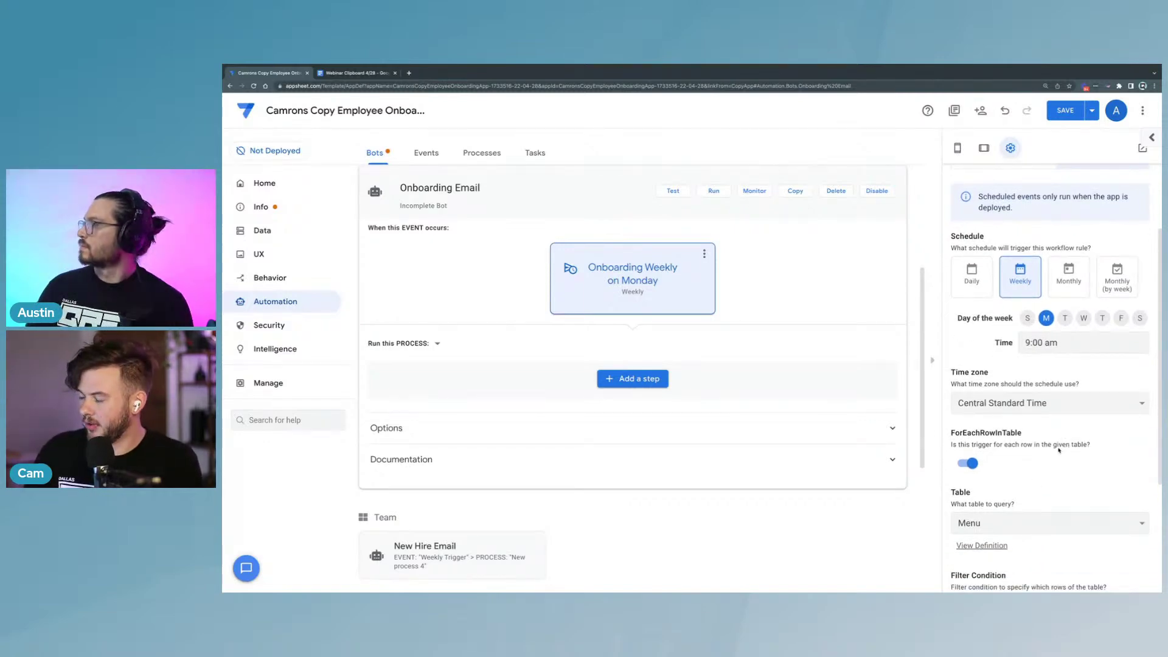
pyautogui.scroll(-1, 1065, 456)
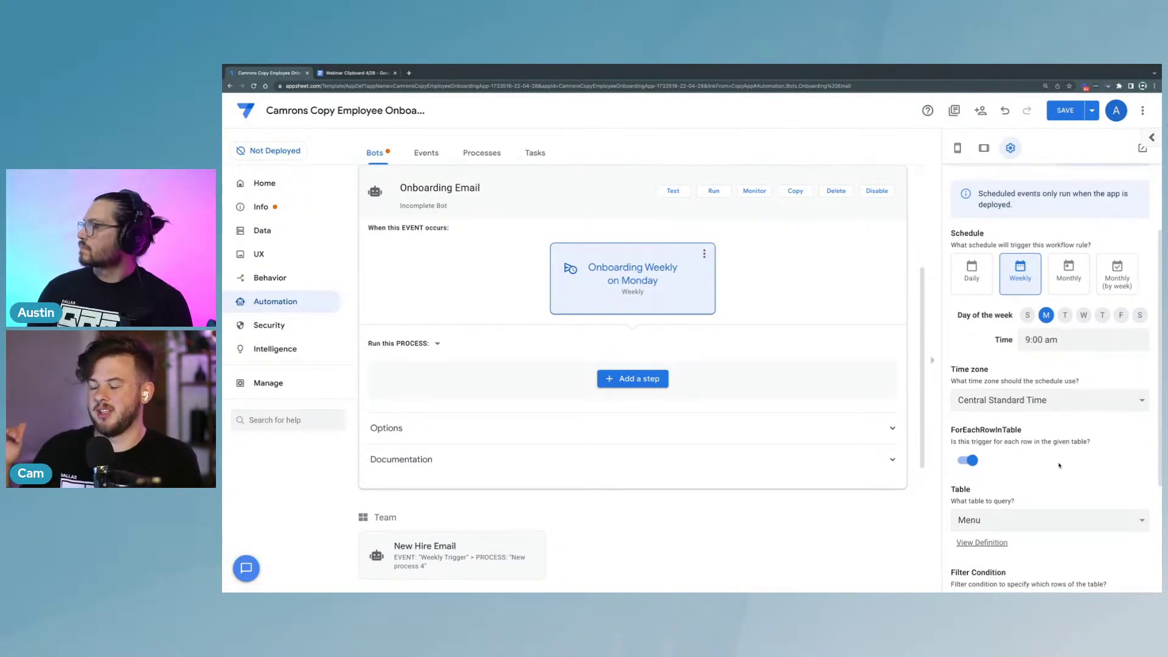
pyautogui.scroll(-2, 1059, 462)
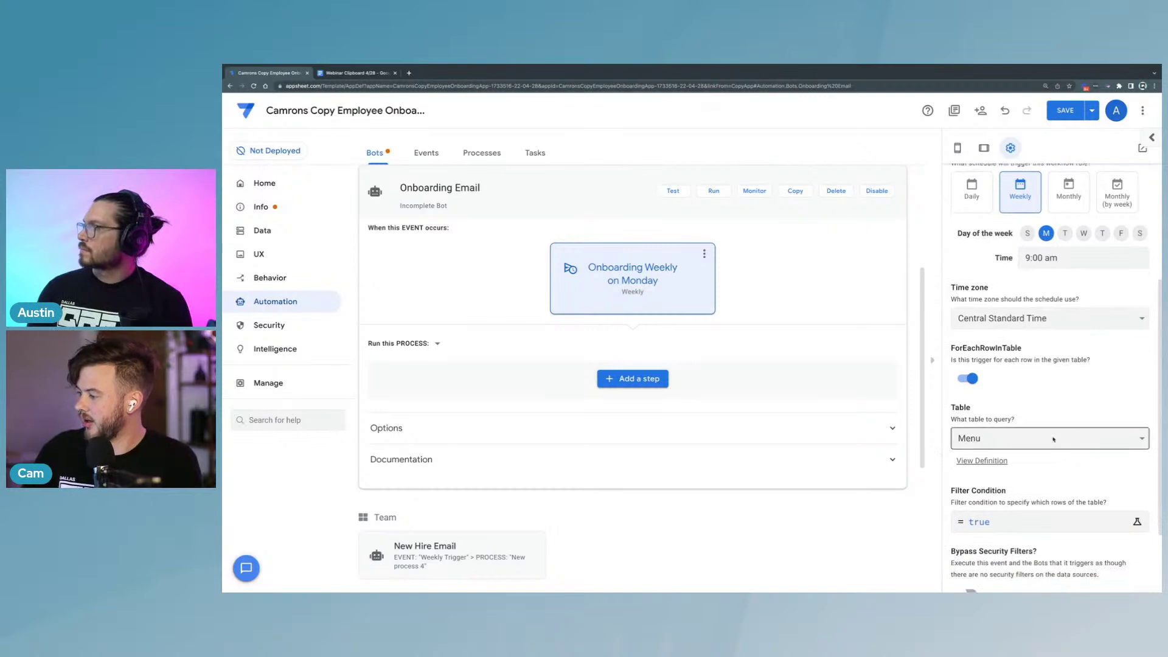
pyautogui.click(1053, 439)
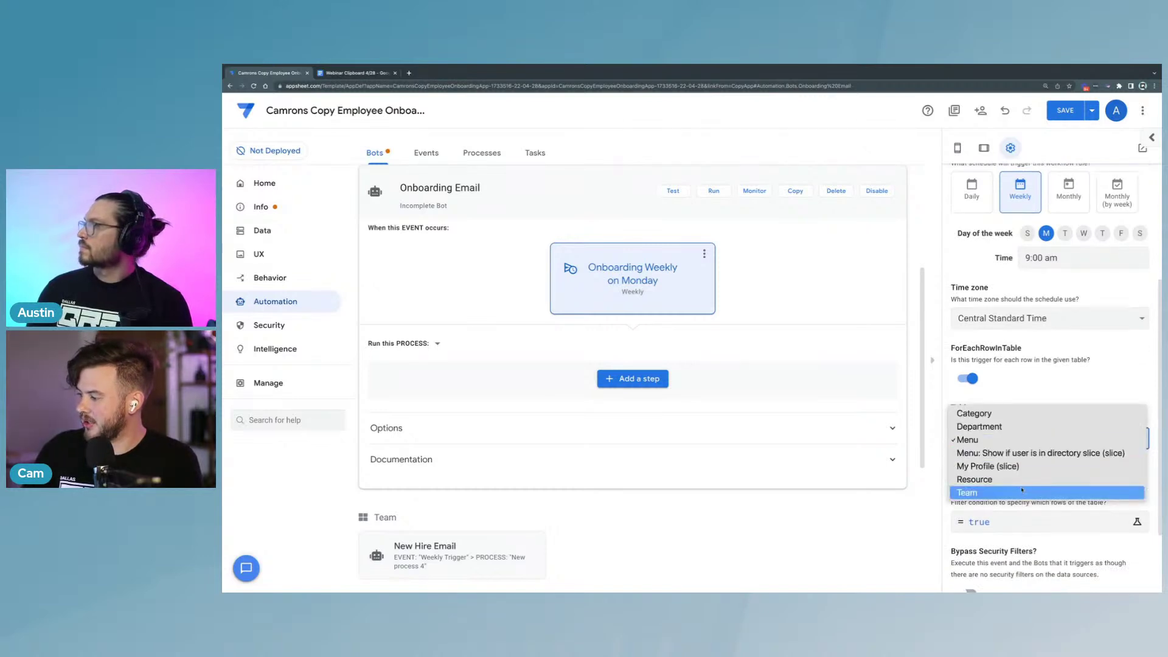
pyautogui.click(1021, 490)
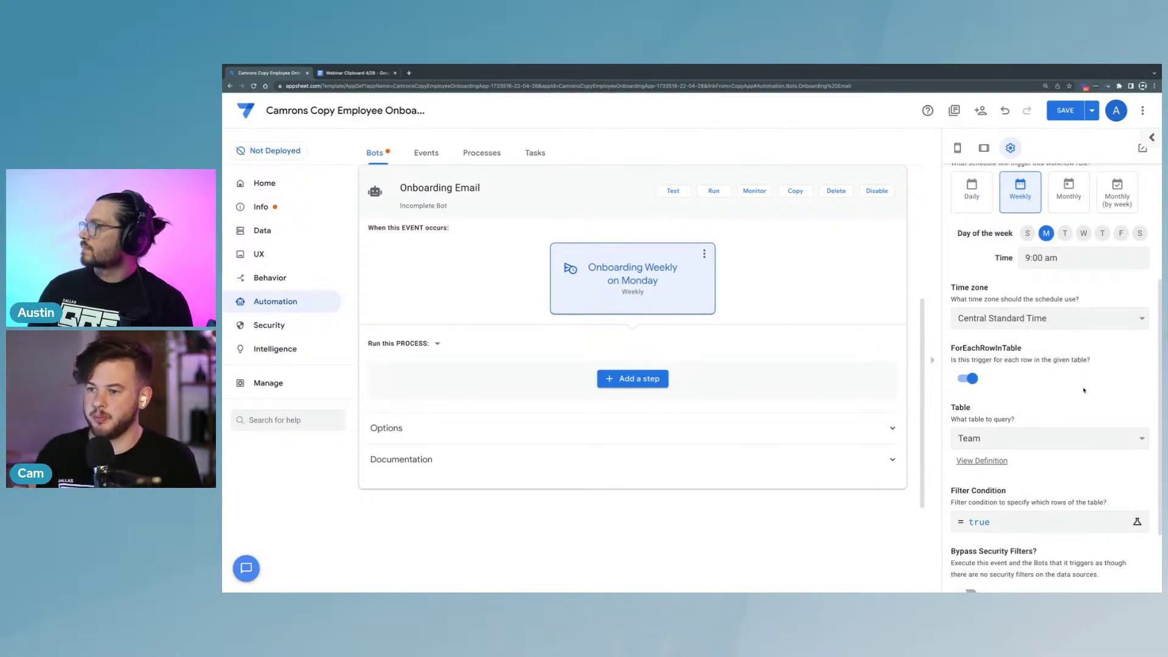
# Step: Open the scheduled event's filter condition for editing and clear its existing expression
pyautogui.scroll(-1, 1058, 426)
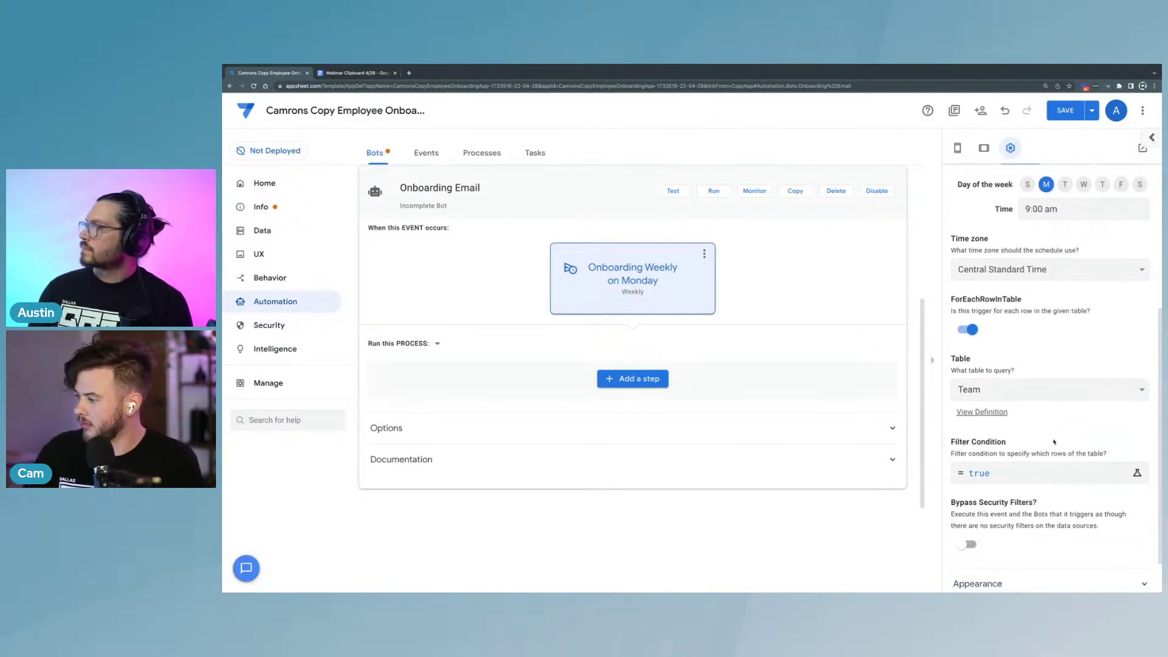
pyautogui.click(1024, 480)
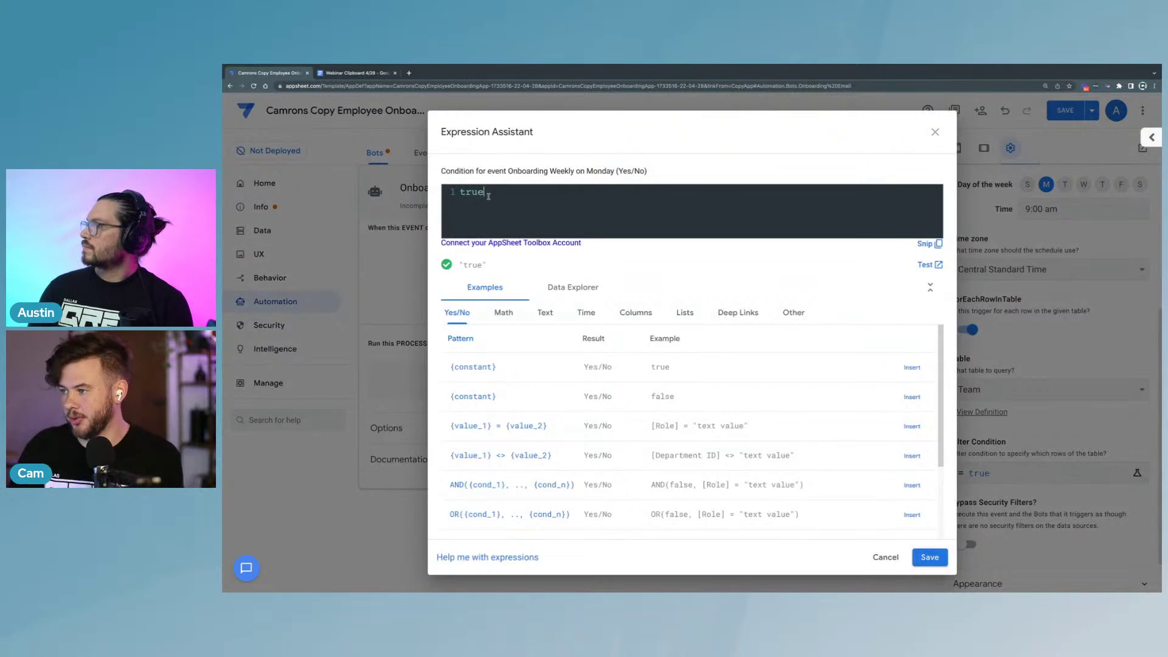
pyautogui.press('BackSpace')
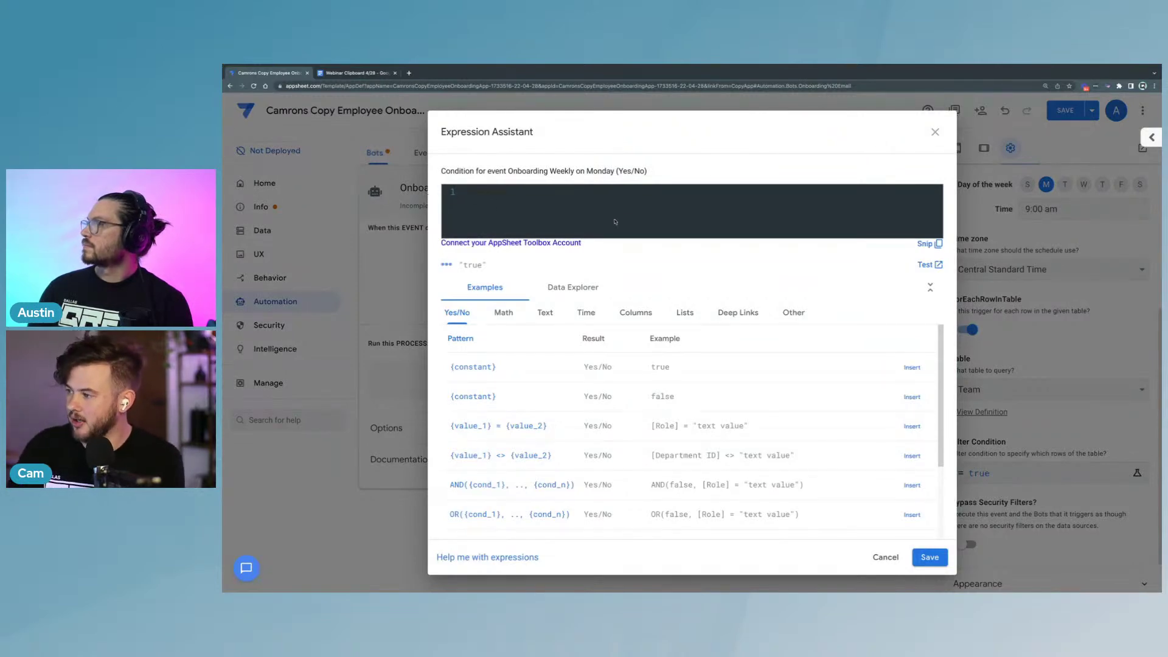
pyautogui.moveTo(648, 171); pyautogui.dragTo(615, 171)
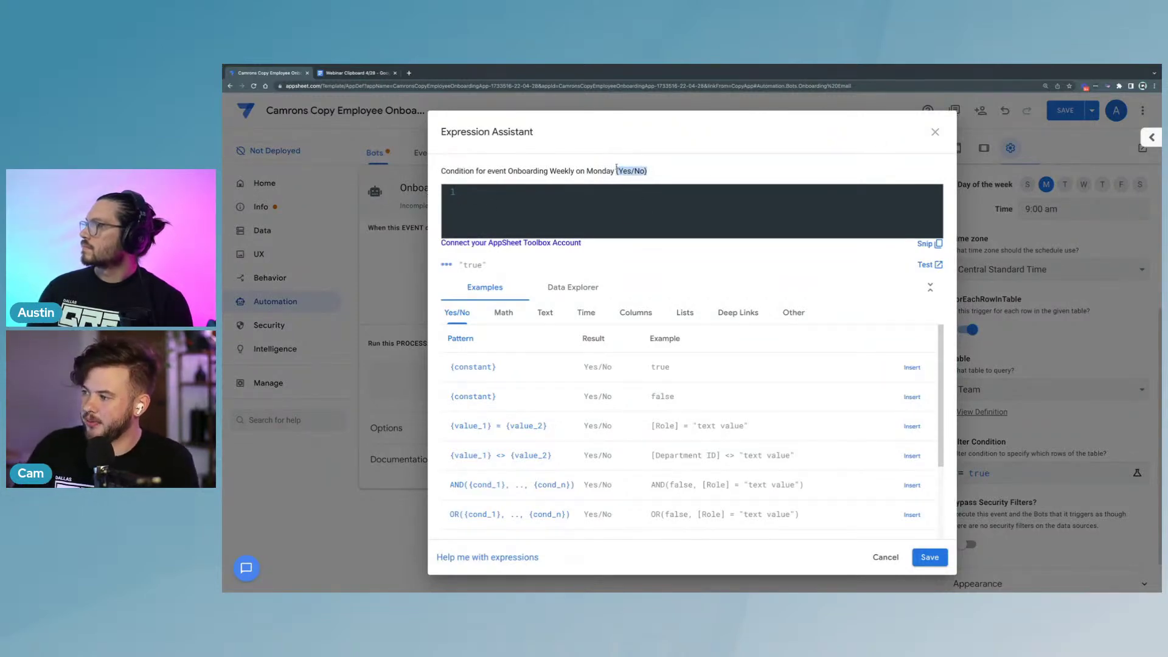
pyautogui.click(679, 173)
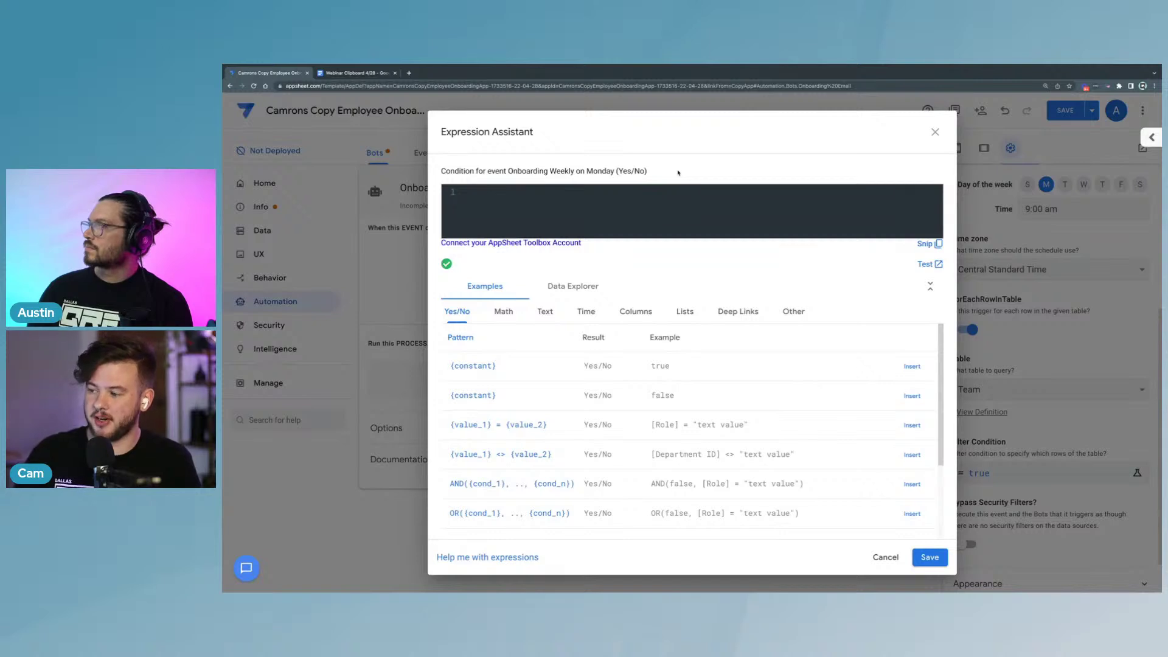
pyautogui.click(619, 197)
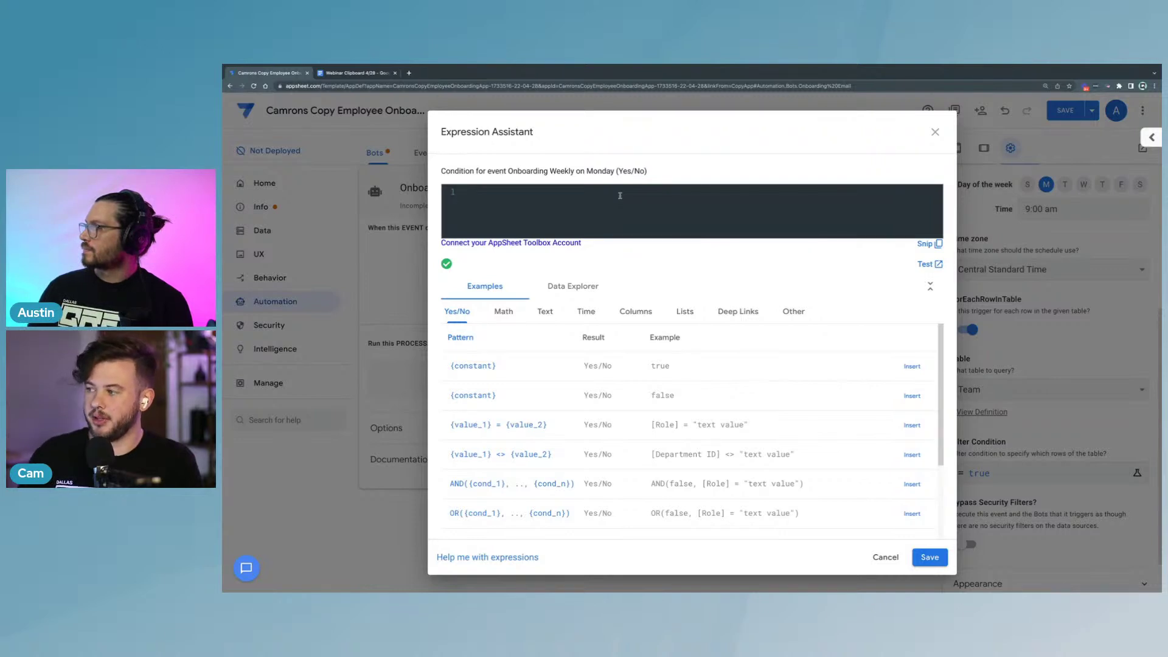
pyautogui.moveTo(647, 171); pyautogui.dragTo(615, 171)
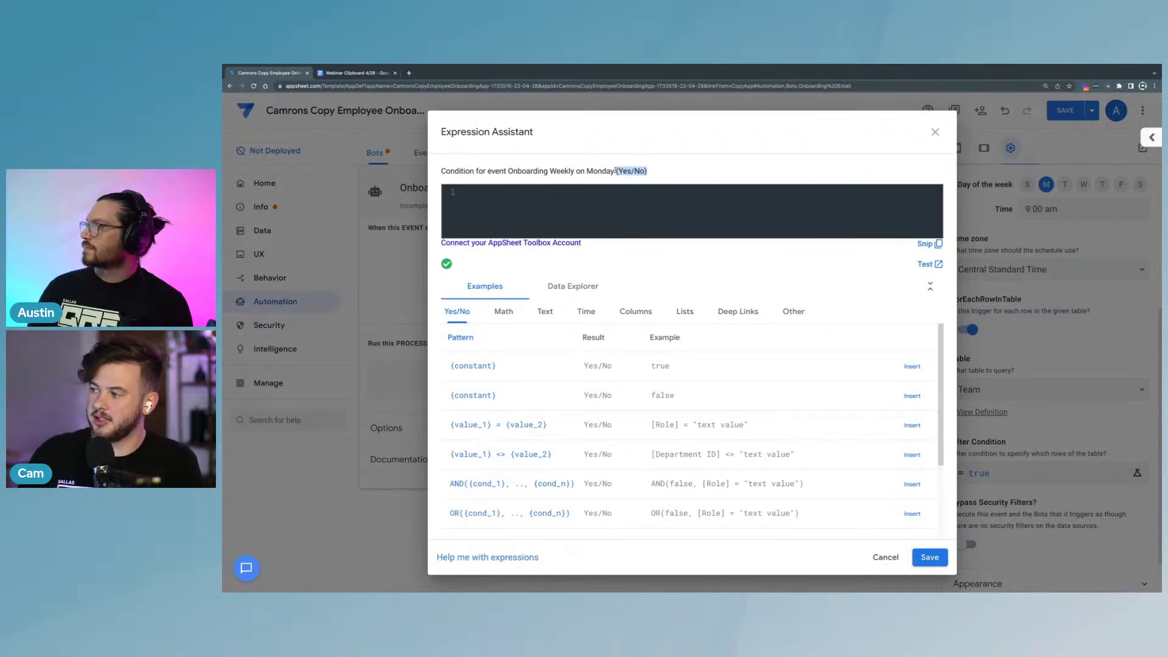
pyautogui.click(637, 211)
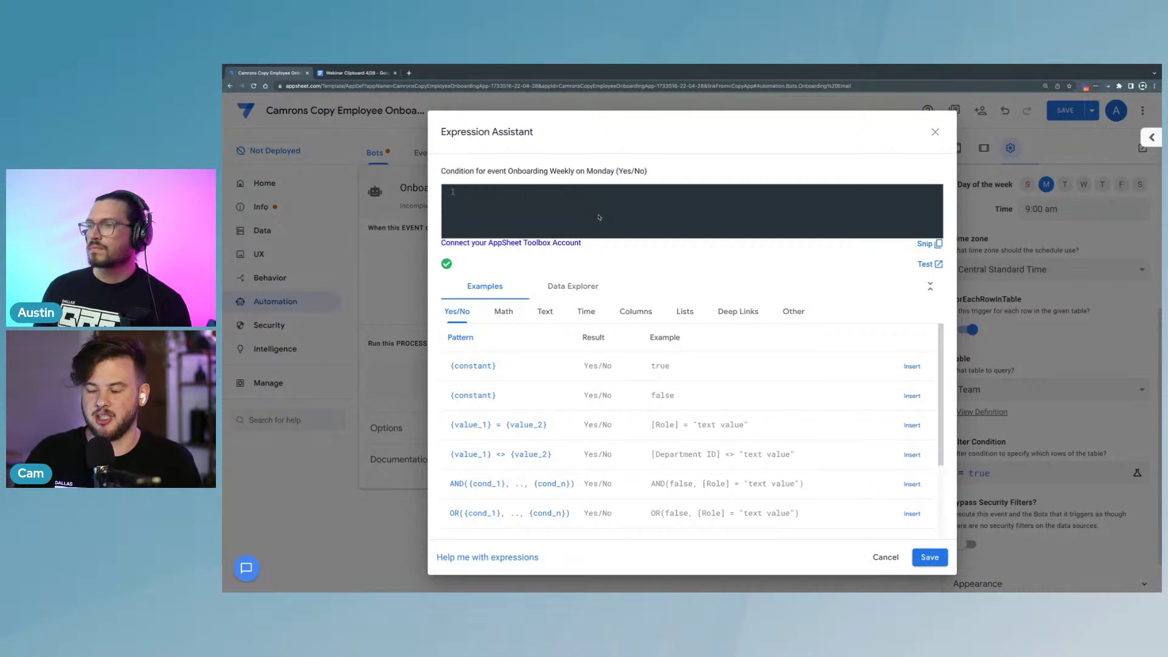
# Step: Enter the filter expression SELECT(Team[Email],[Status]=Onboarding) to pick the emails of onboarding team members
pyautogui.write('SELECT')
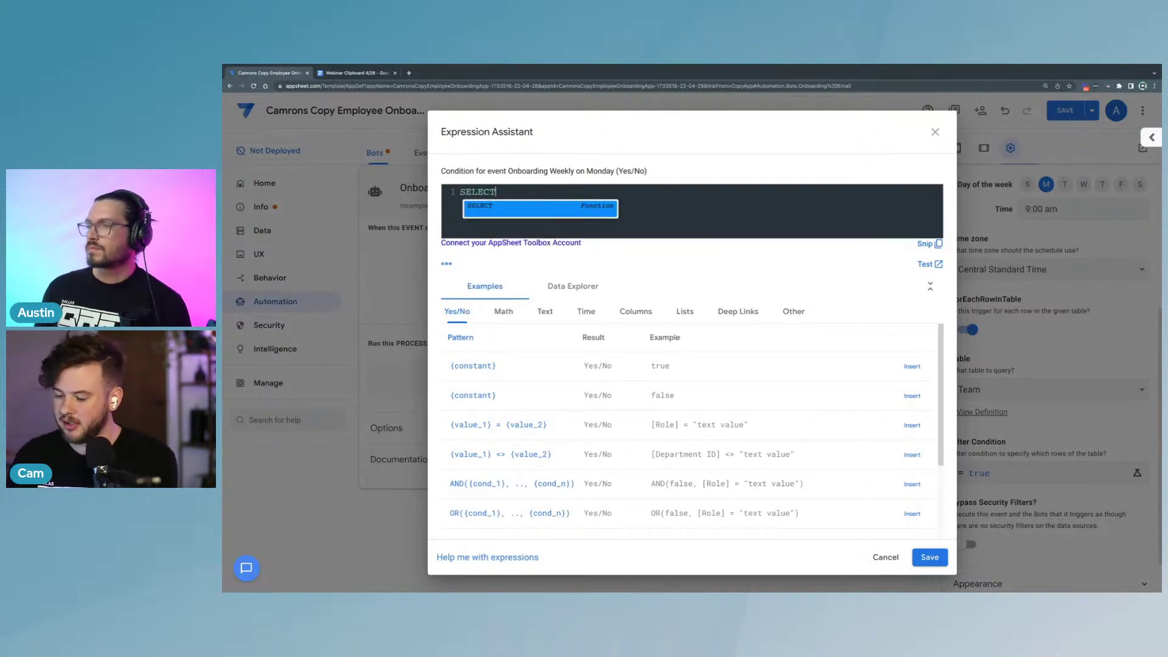
pyautogui.write('(')
pyautogui.write('Team')
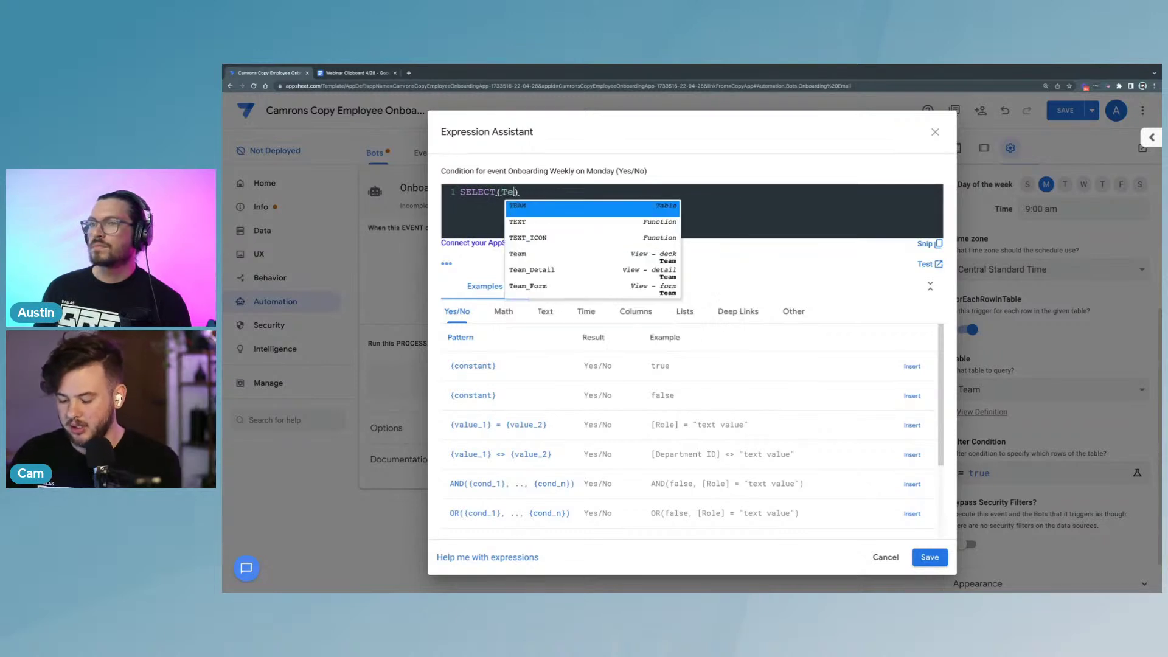
pyautogui.write('[Email')
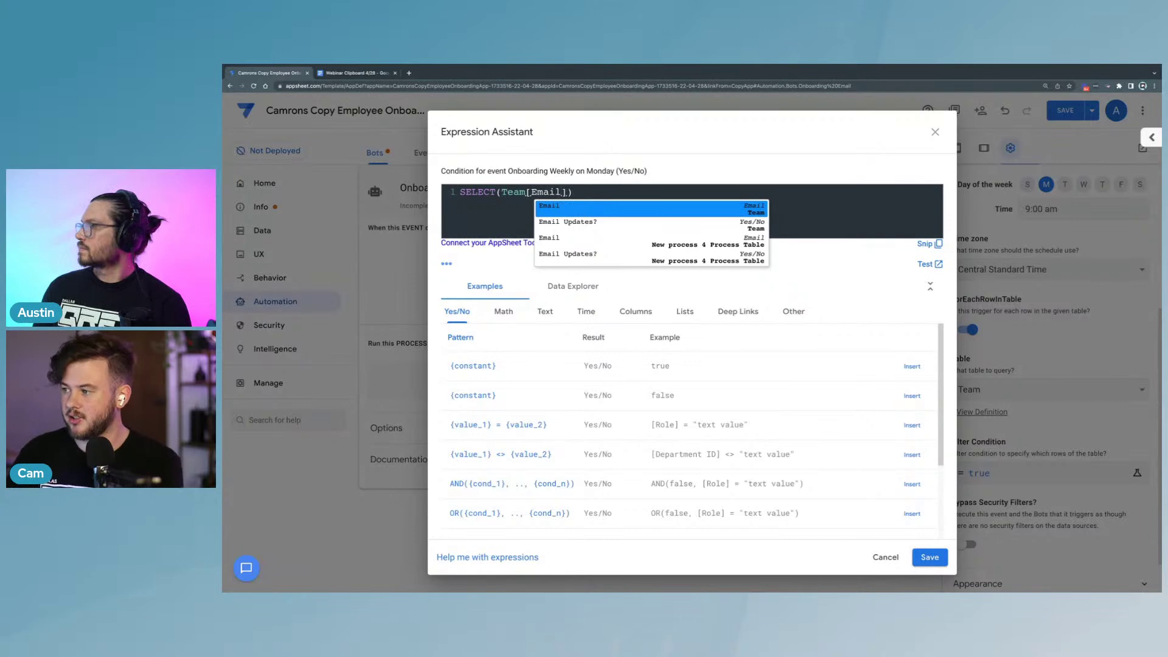
pyautogui.write(']')
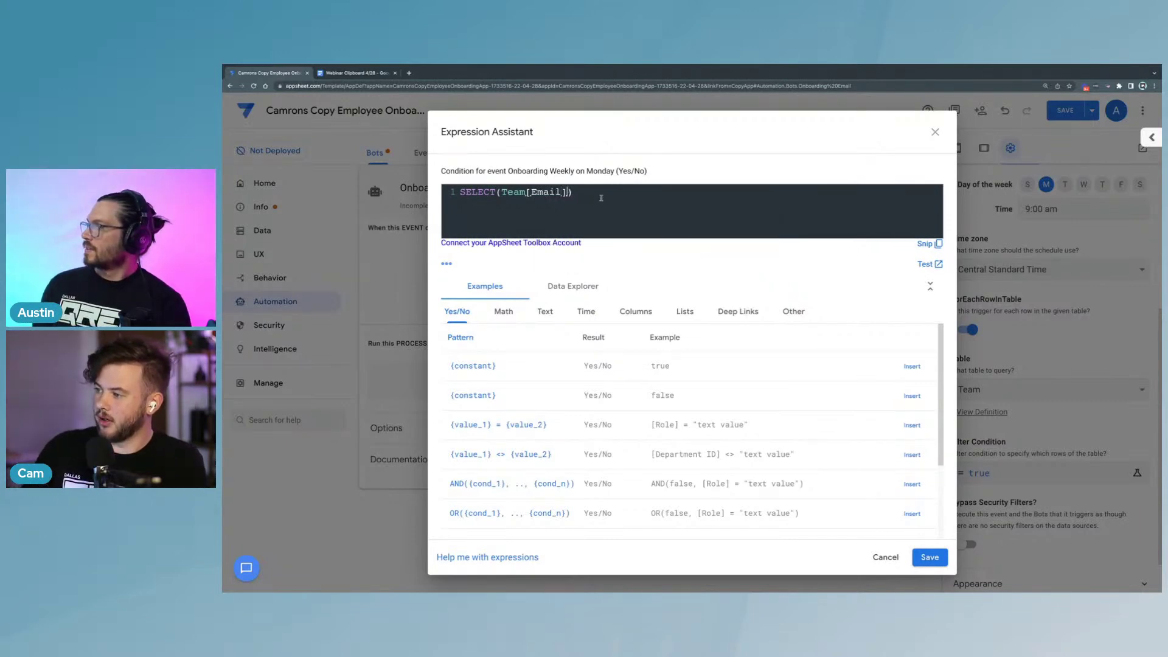
pyautogui.write(',')
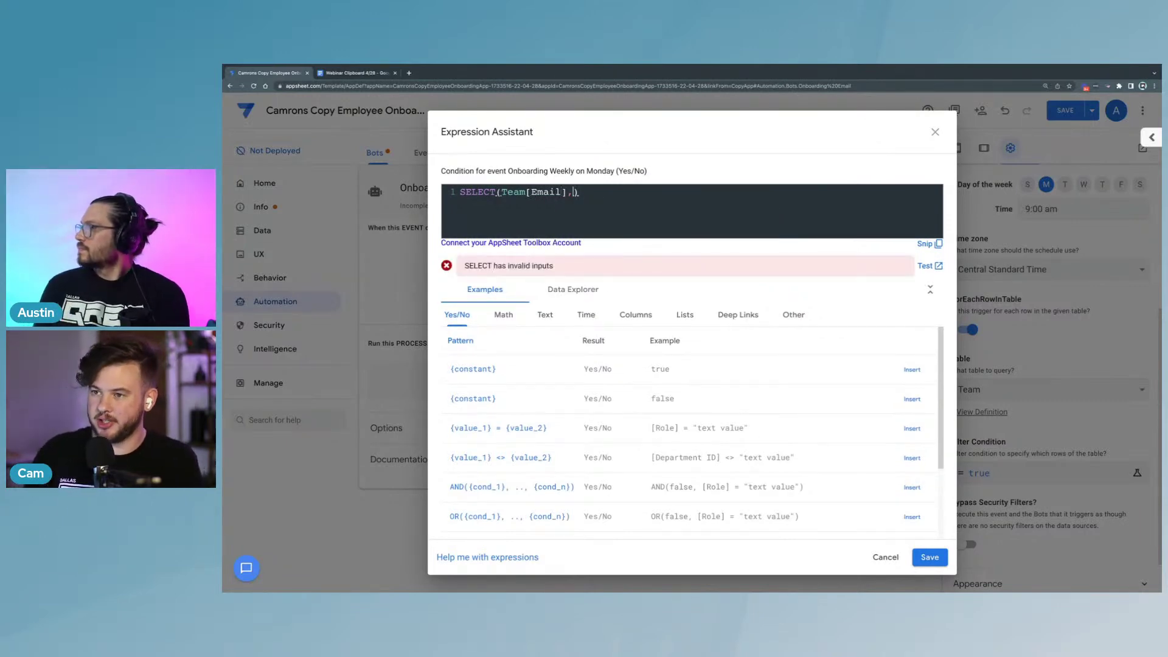
pyautogui.write('[Stat')
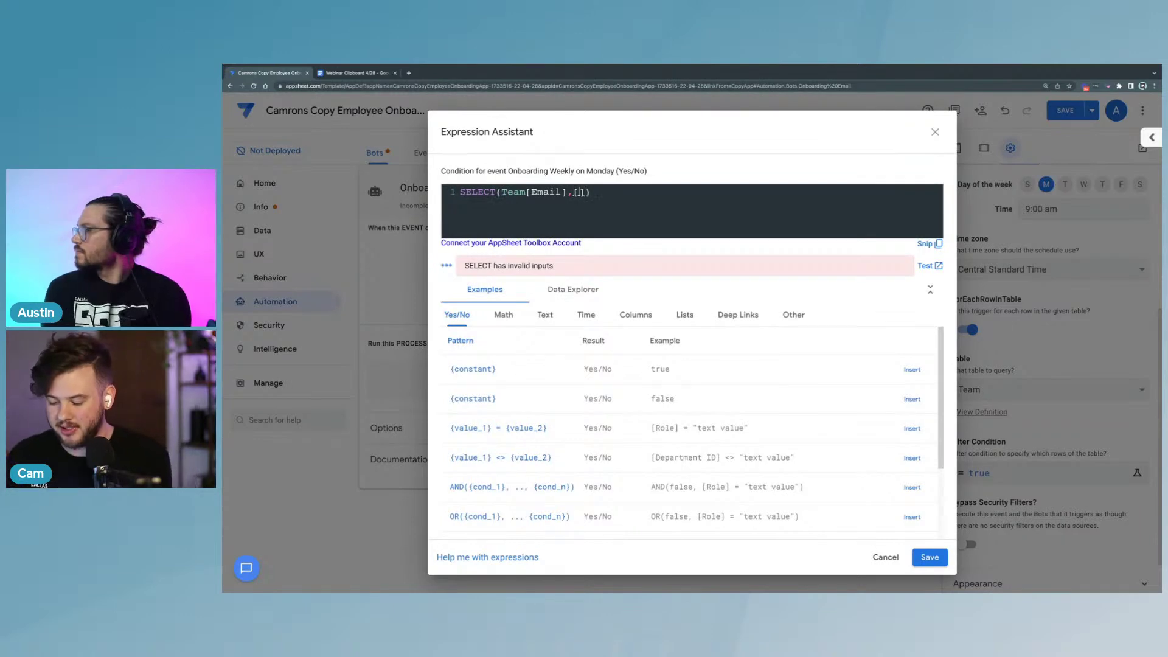
pyautogui.write('us')
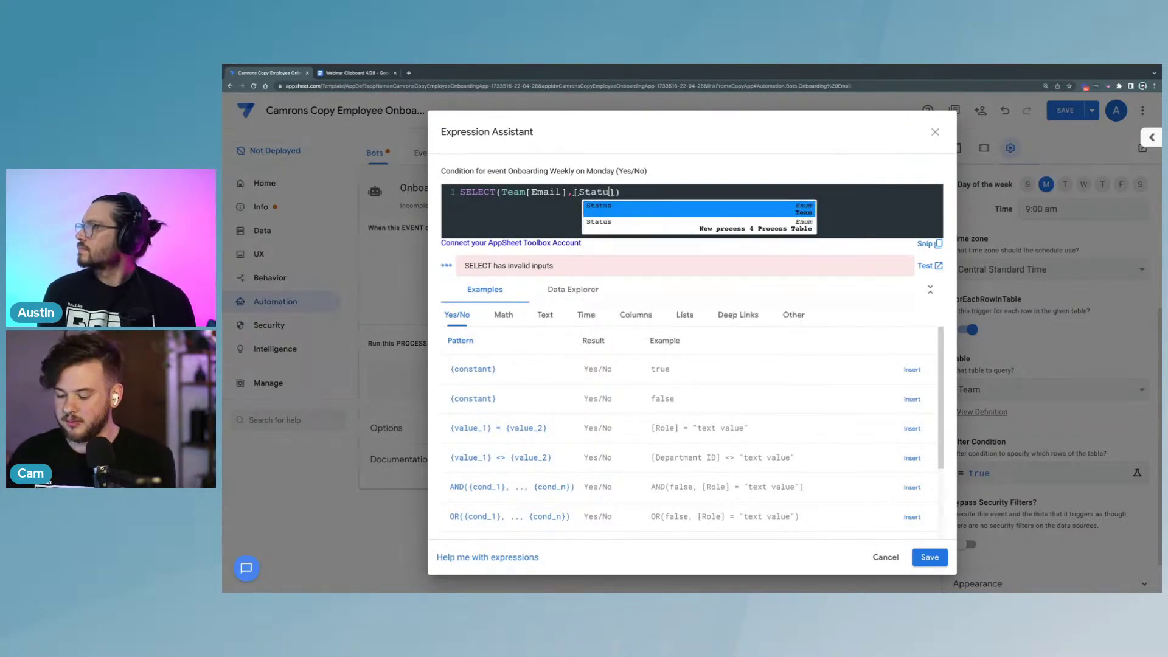
pyautogui.write(']')
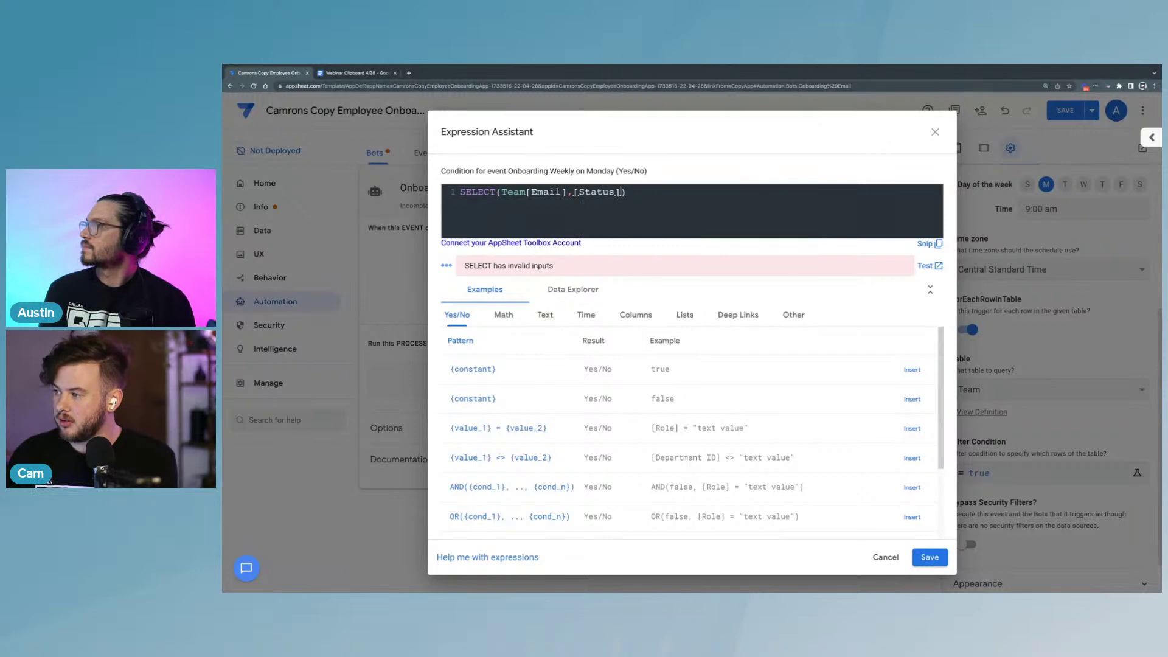
pyautogui.write('=On')
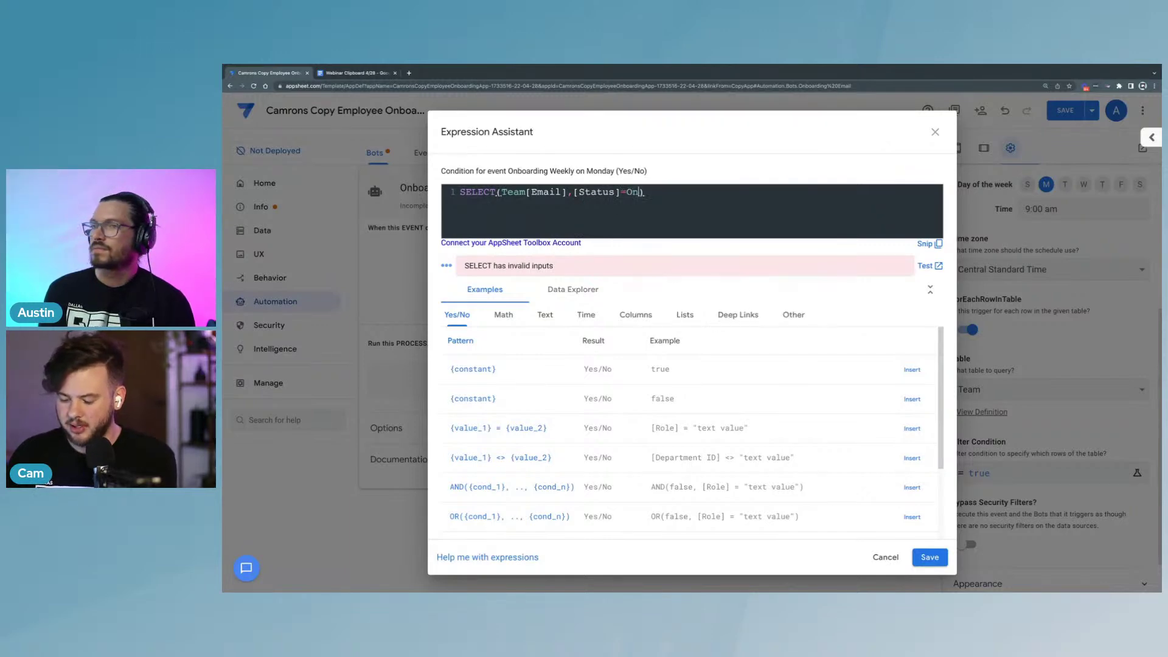
pyautogui.write('boarding')
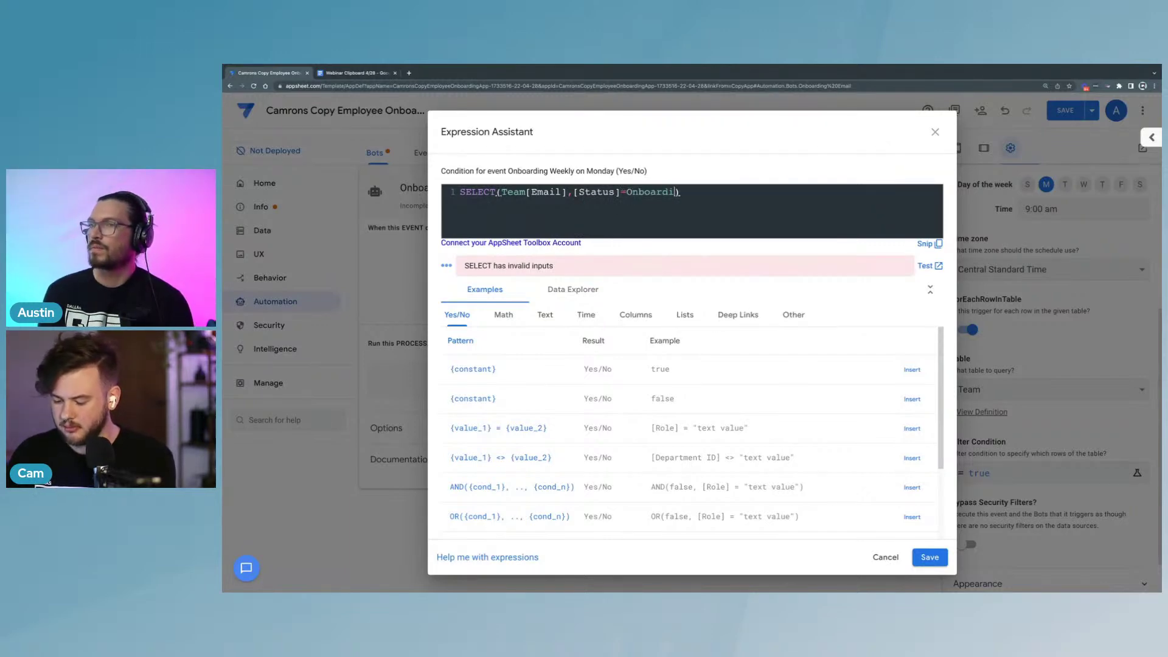
# Step: Enclose the word Onboarding in double quotes within the SELECT expression
pyautogui.hotkey('shift', 'Left')
pyautogui.hotkey('shift', 'Left')
pyautogui.hotkey('shift', 'Left')
pyautogui.hotkey('shift', 'Left')
pyautogui.hotkey('shift', 'Left')
pyautogui.hotkey('shift', 'Left')
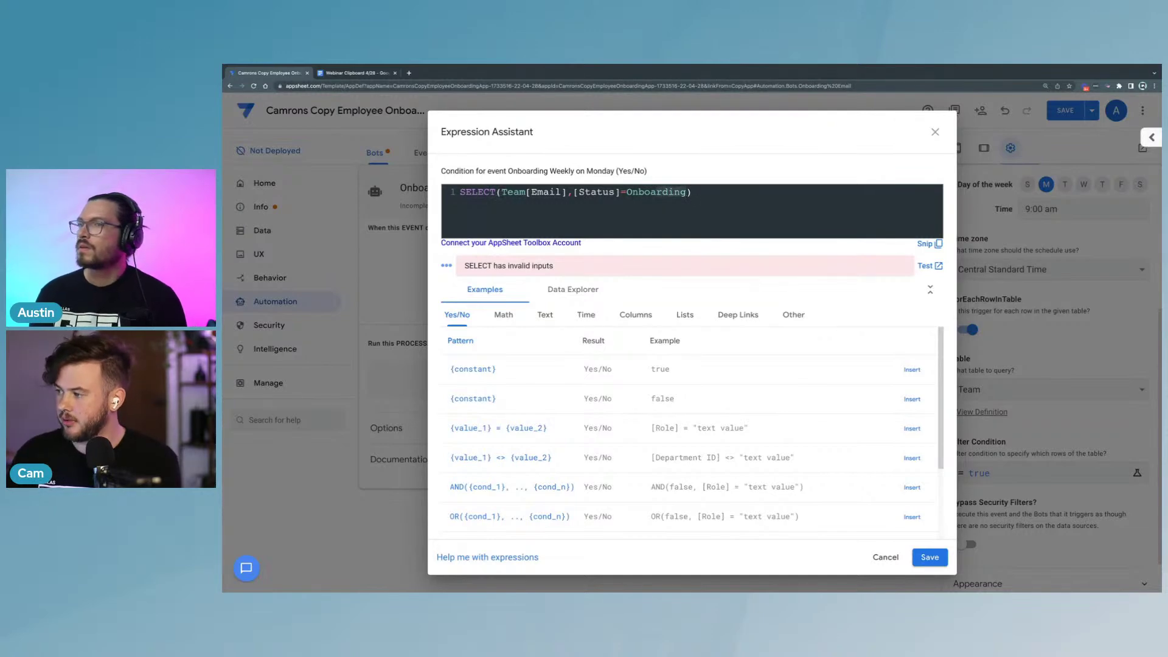
pyautogui.hotkey('shift', 'Left')
pyautogui.hotkey('shift', 'Left')
pyautogui.hotkey('shift', 'Left')
pyautogui.hotkey('shift', 'Left')
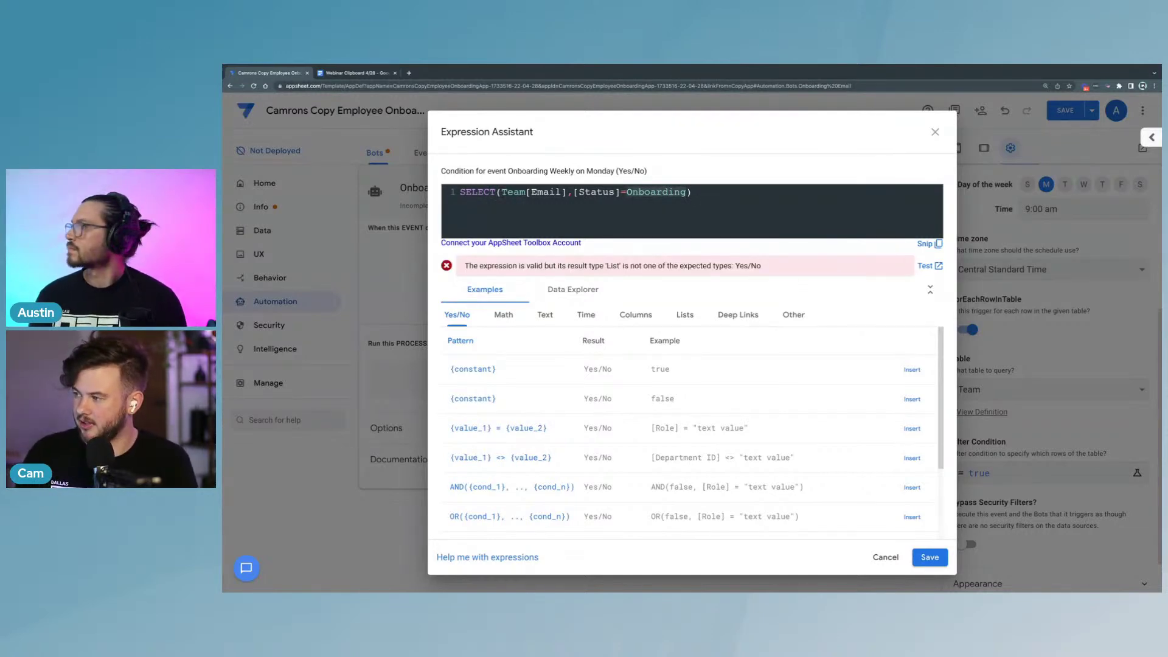
pyautogui.write('"')
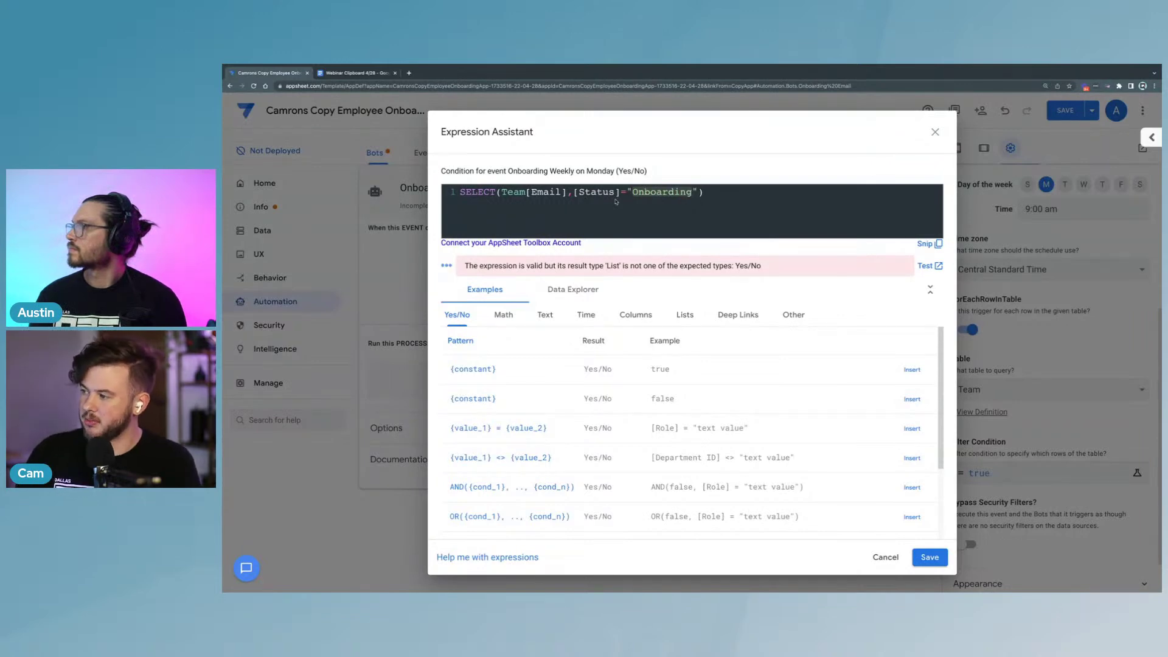
pyautogui.click(700, 208)
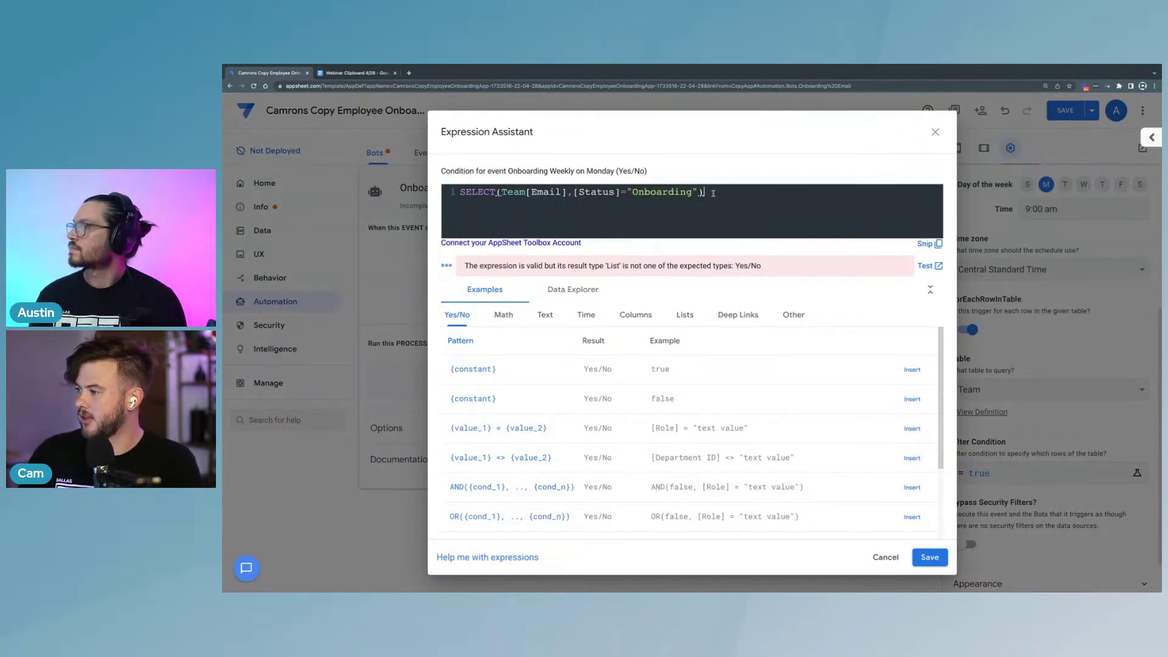
# Step: Insert three blank lines above the SELECT expression
pyautogui.click(454, 195)
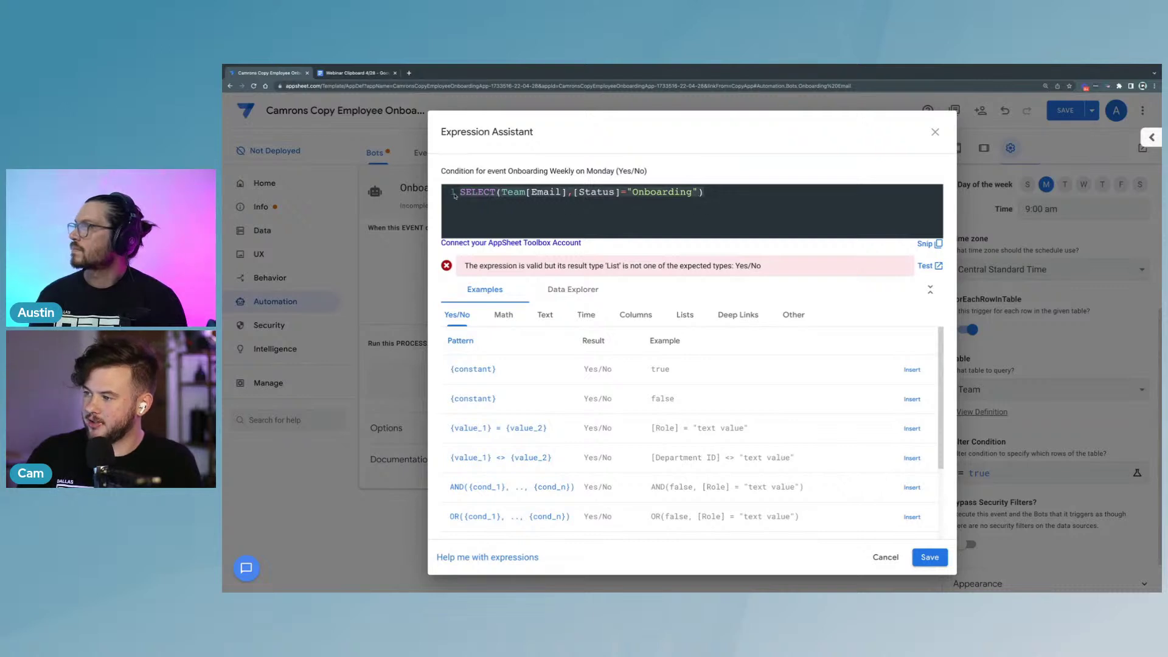
pyautogui.click(689, 210)
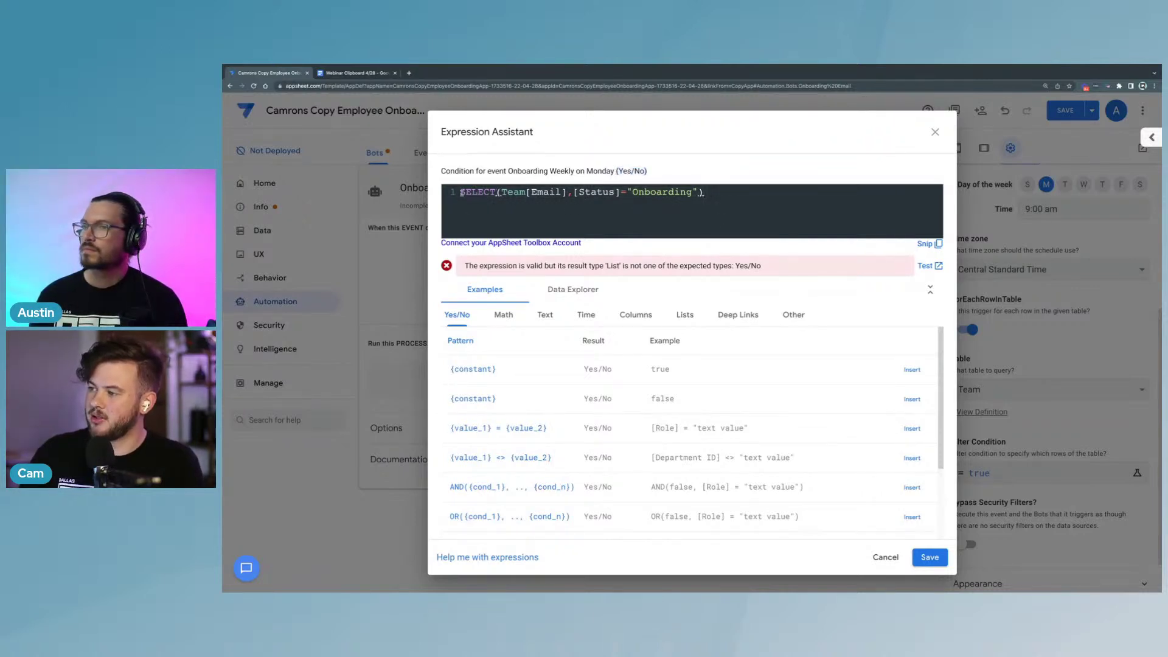
pyautogui.click(461, 193)
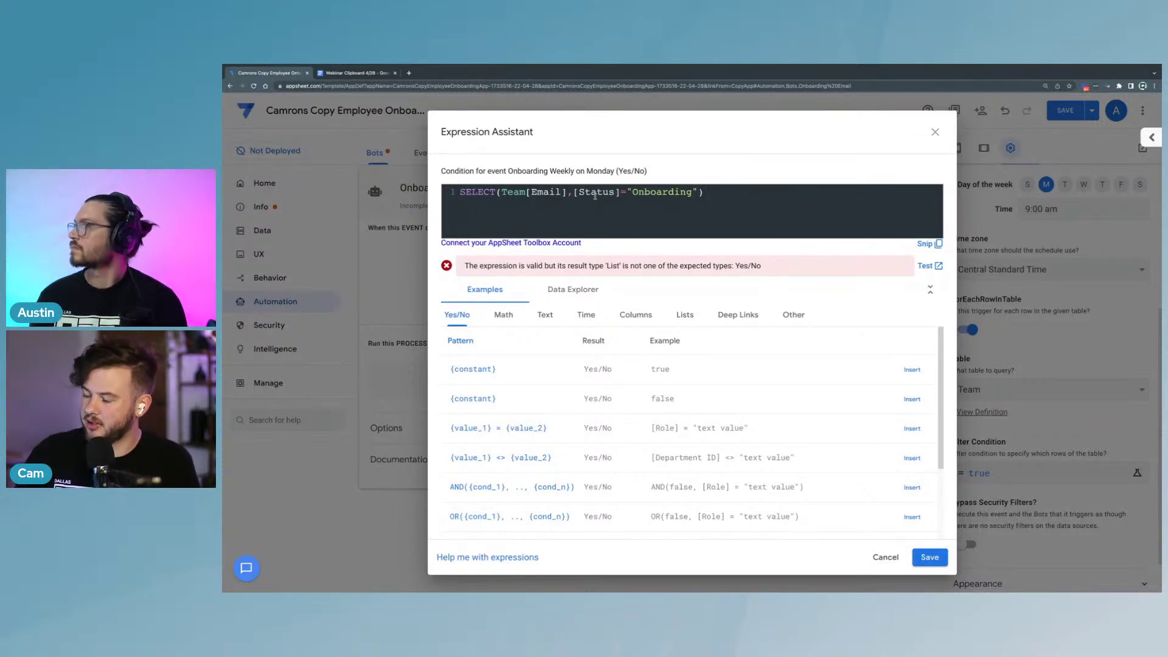
pyautogui.press('Return')
pyautogui.press('Return')
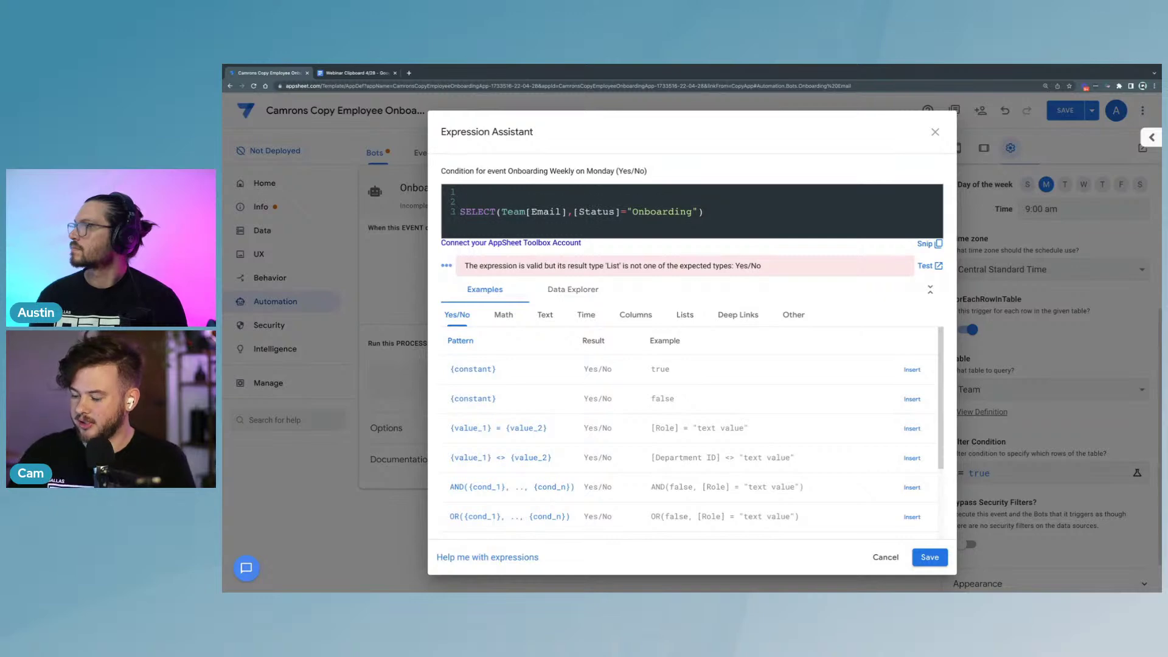
pyautogui.press('Return')
pyautogui.click(768, 218)
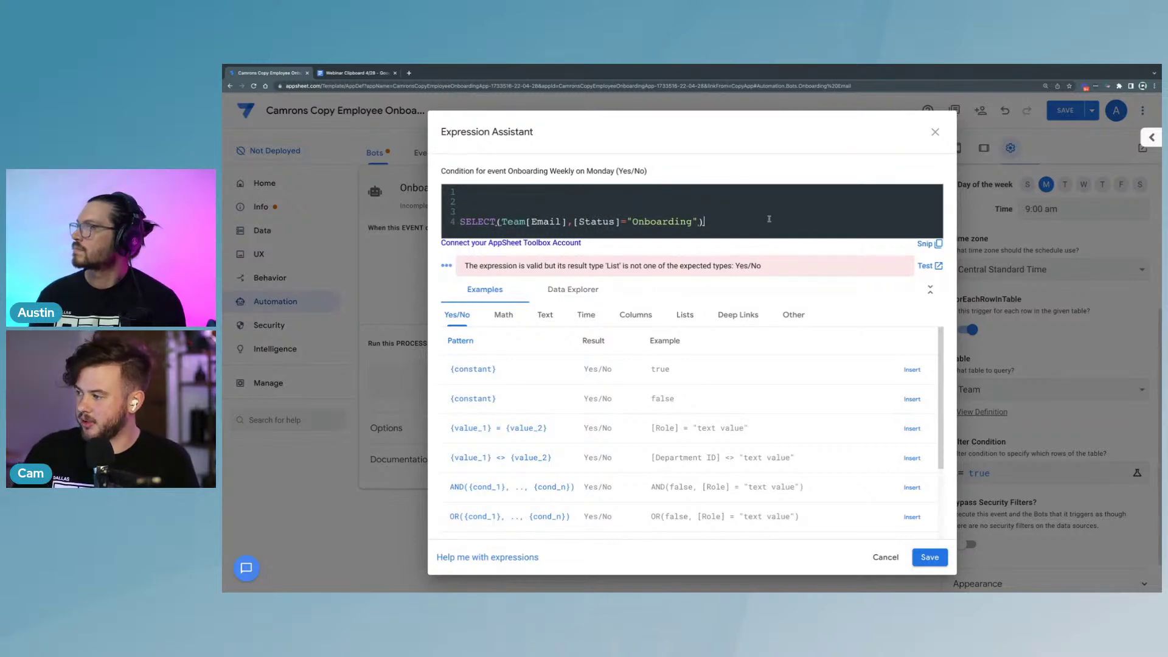
# Step: Wrap the SELECT expression in an IN( ) function, with a comma on the line before SELECT and the closing parenthesis below it
pyautogui.click(478, 194)
pyautogui.write('IN(')
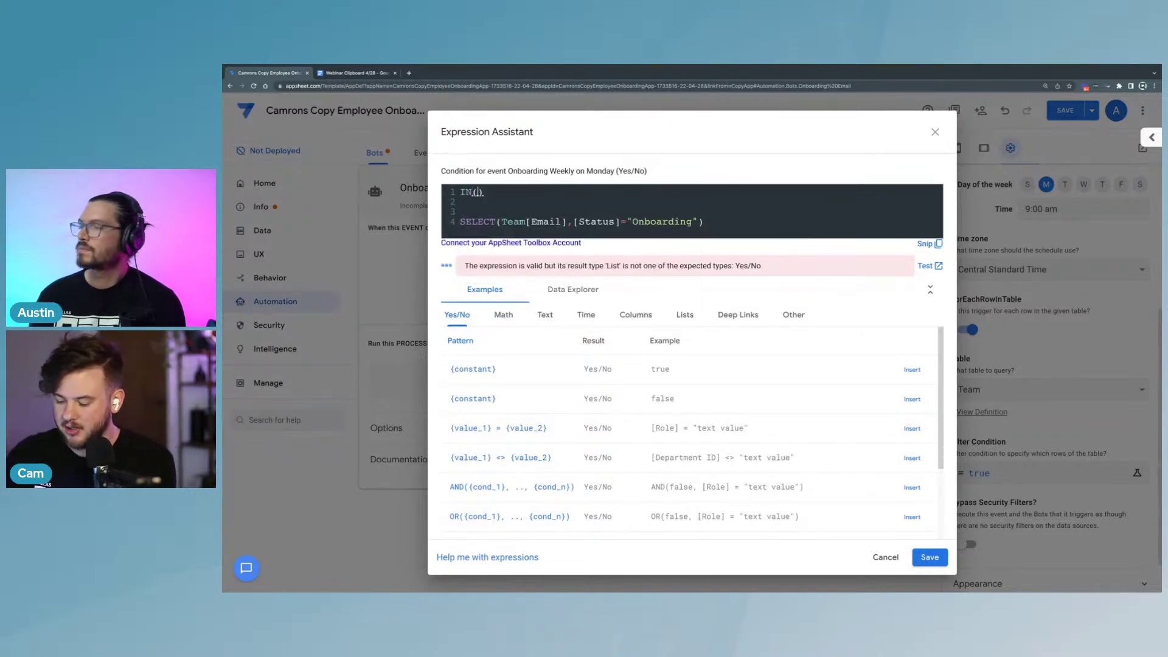
pyautogui.press('BackSpace')
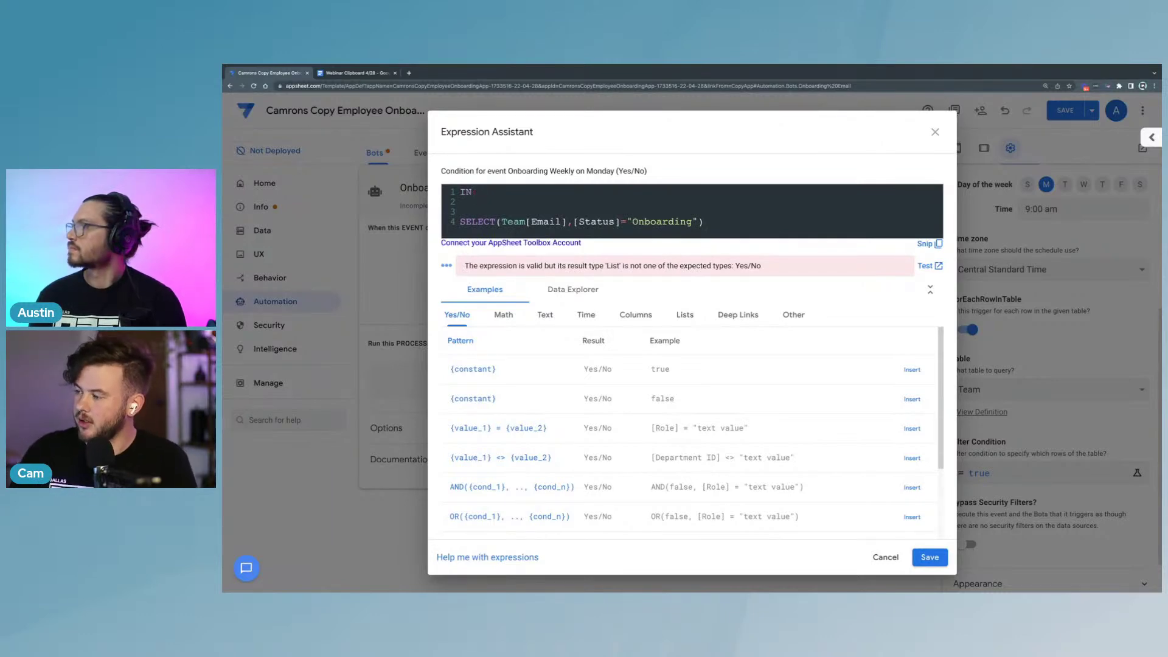
pyautogui.press('BackSpace')
pyautogui.write('(')
pyautogui.click(711, 221)
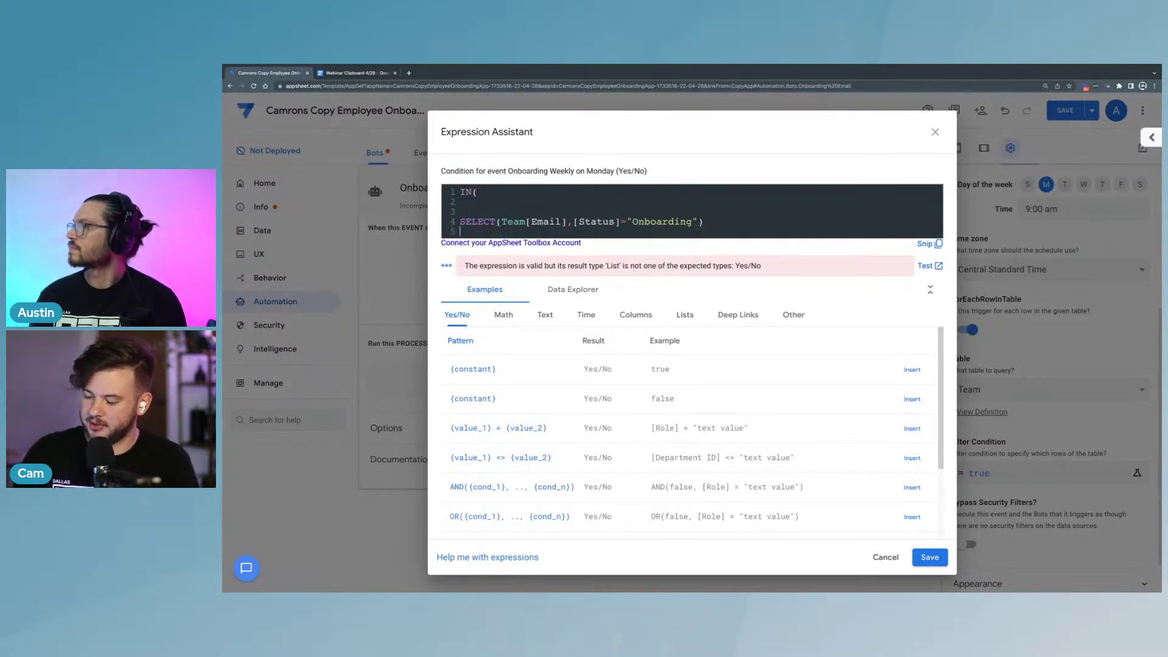
pyautogui.write(')')
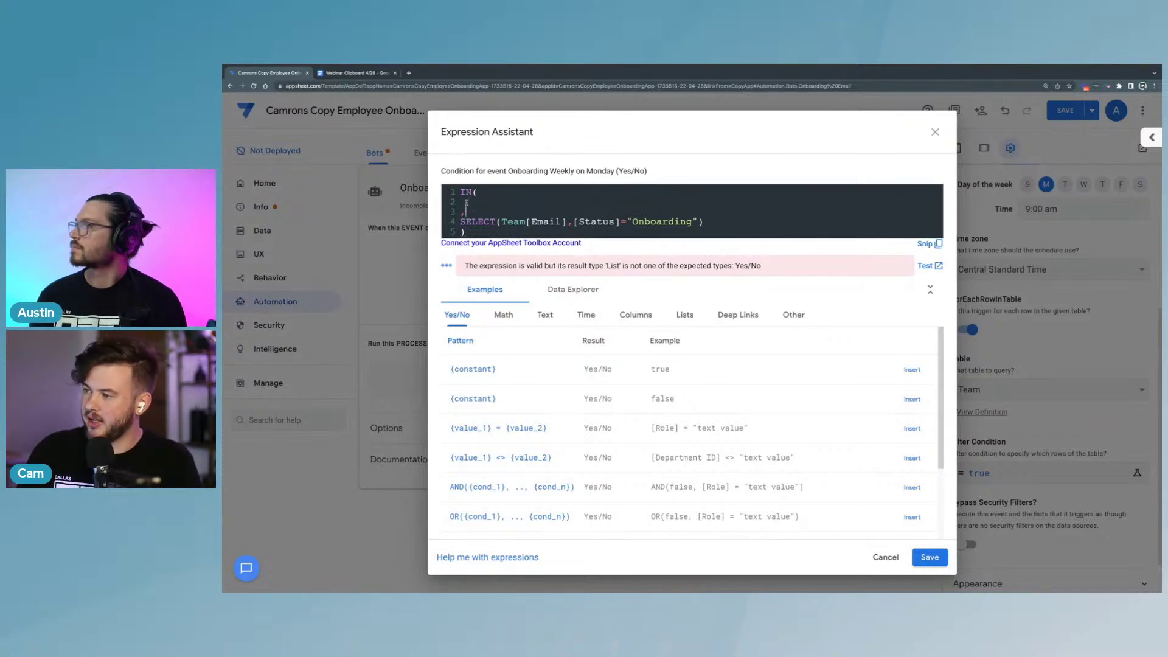
# Step: Add [Email] as the first argument of the IN function and review both arguments of the expression
pyautogui.click(465, 201)
pyautogui.write('[Email')
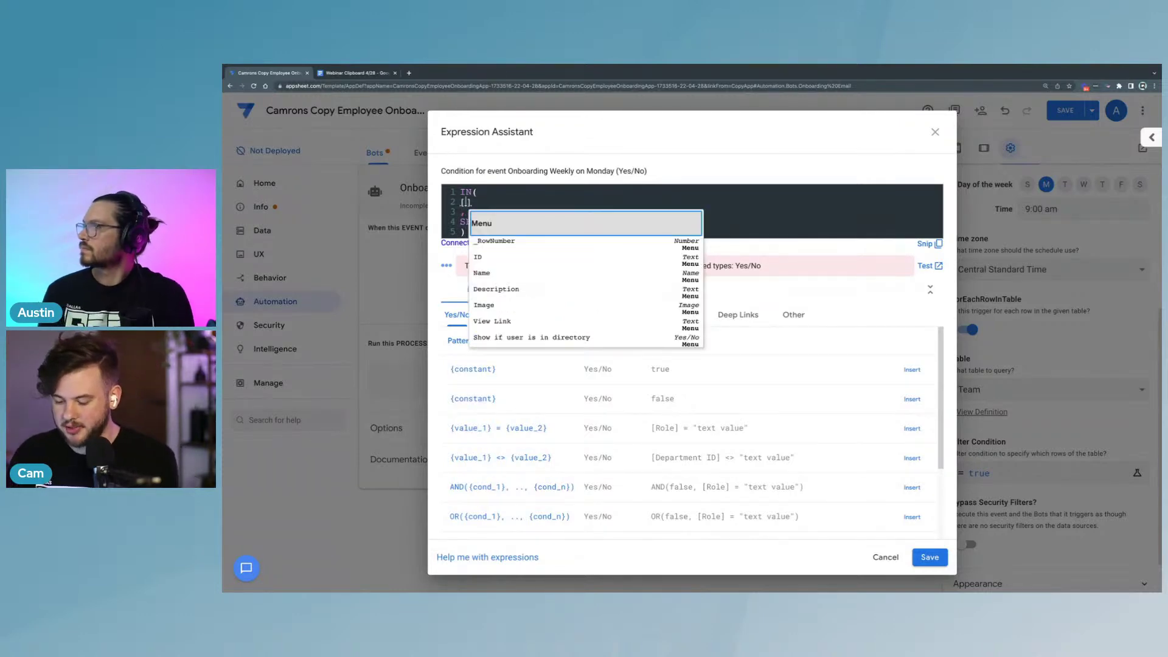
pyautogui.click(483, 193)
pyautogui.moveTo(507, 201); pyautogui.dragTo(465, 201)
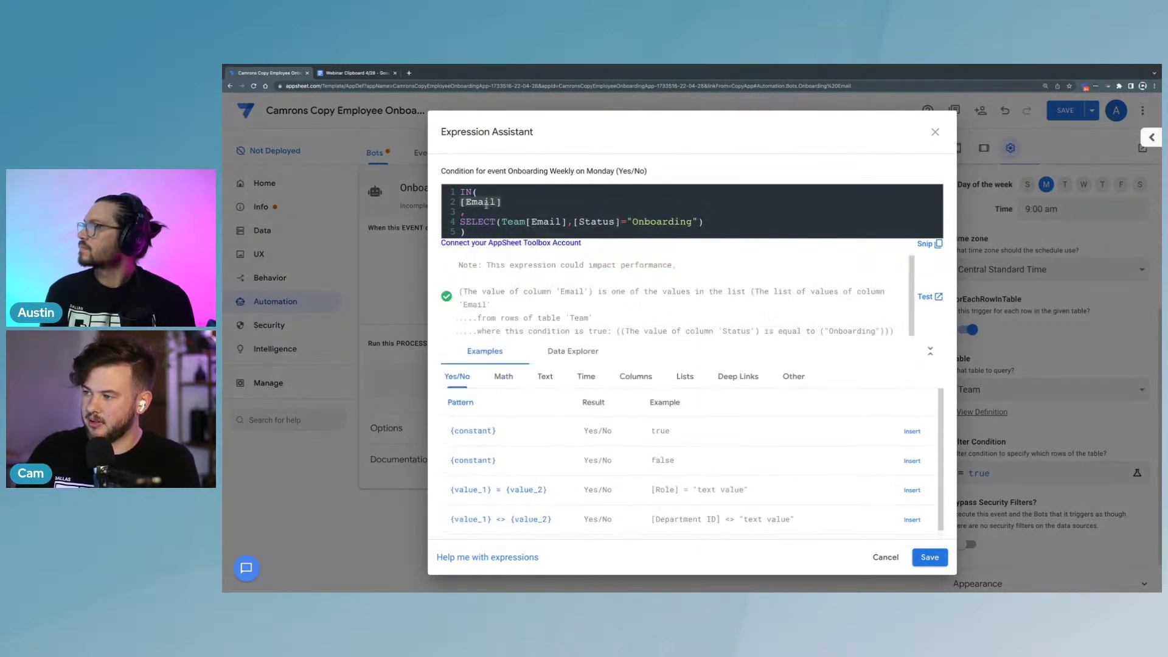
pyautogui.click(550, 207)
pyautogui.moveTo(702, 222); pyautogui.dragTo(451, 222)
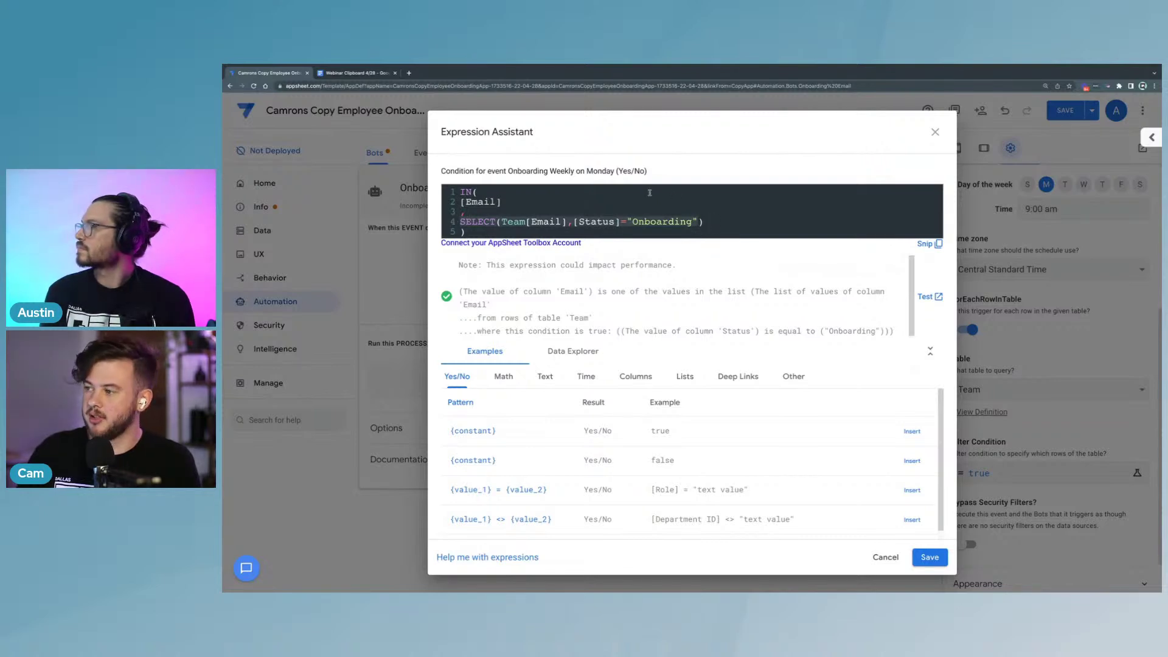
pyautogui.click(499, 202)
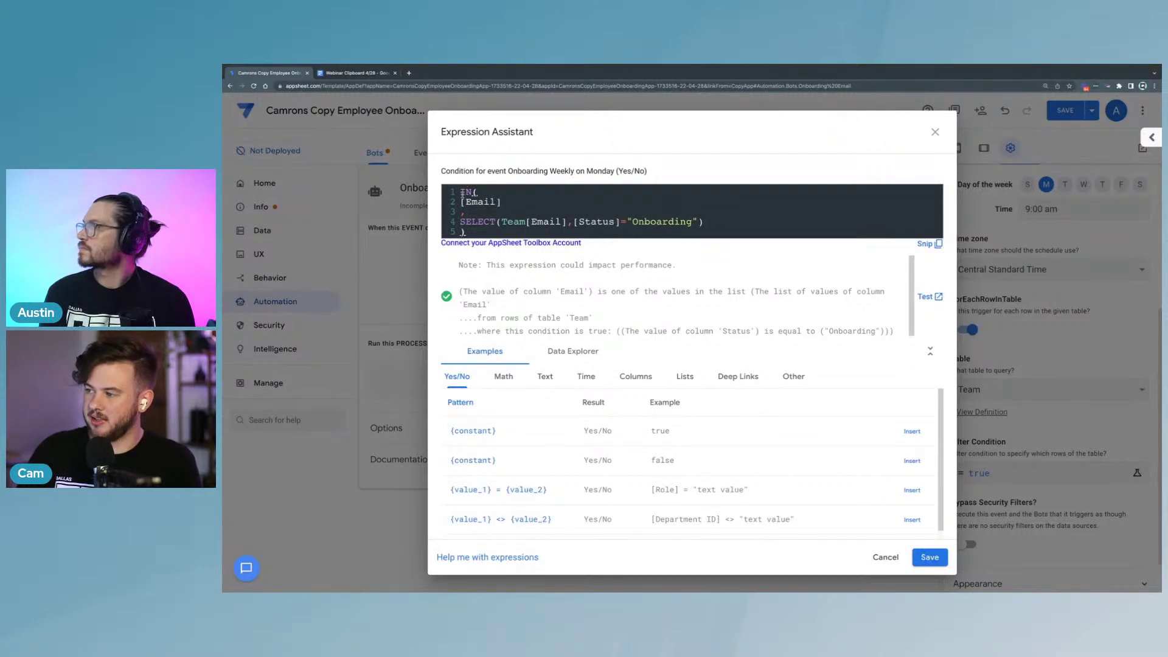
# Step: Review the [Email] and SELECT arguments of the IN expression and save it as the event's filter condition
pyautogui.moveTo(459, 202); pyautogui.dragTo(692, 222)
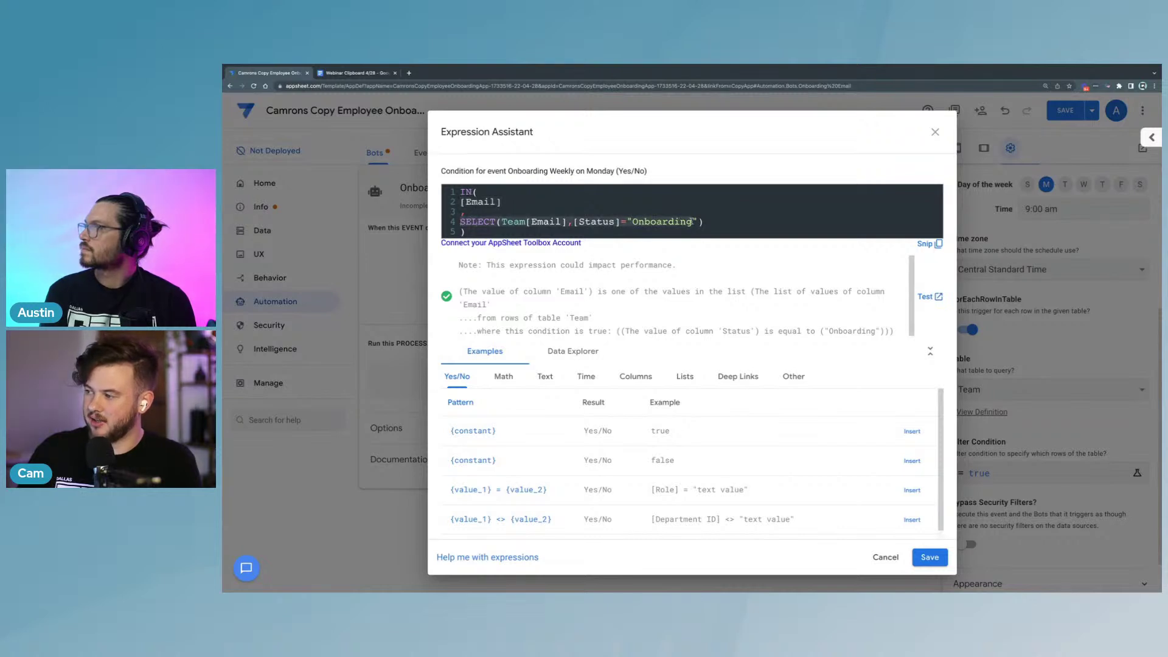
pyautogui.click(522, 204)
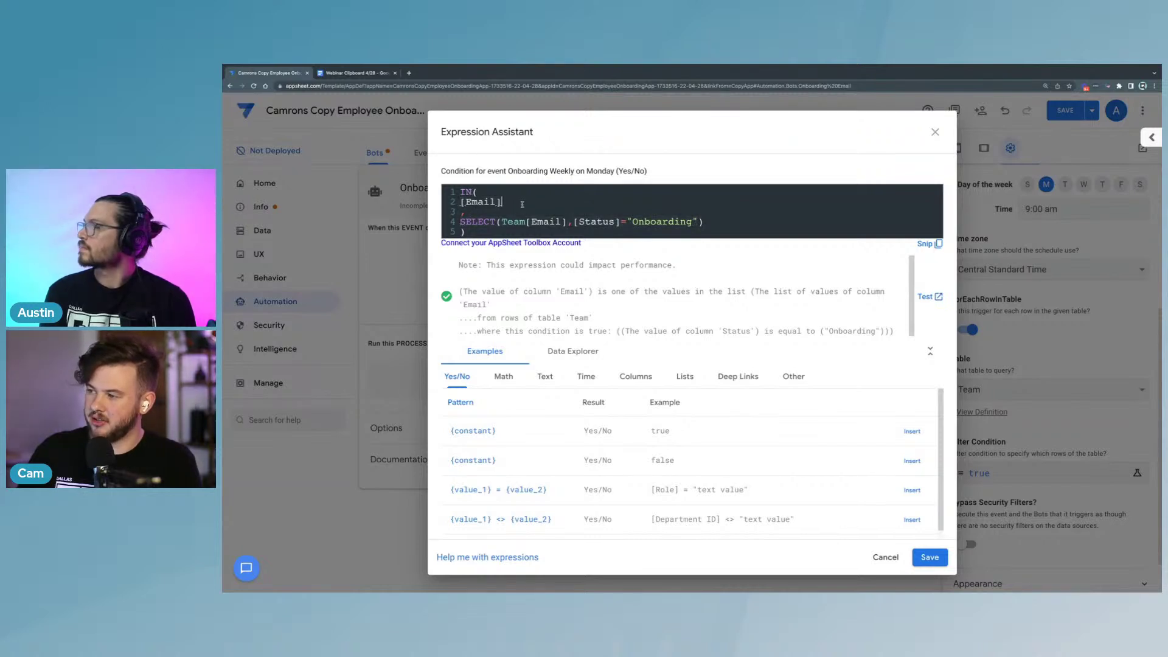
pyautogui.moveTo(461, 221); pyautogui.dragTo(696, 223)
pyautogui.click(647, 220)
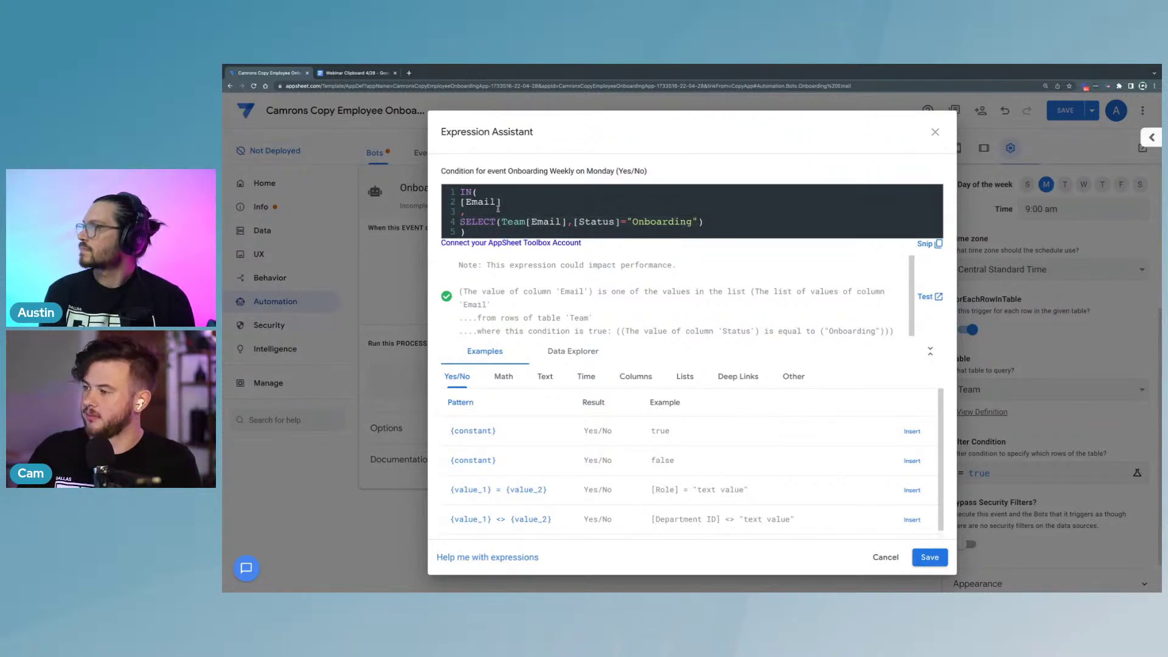
pyautogui.moveTo(501, 202); pyautogui.dragTo(693, 222)
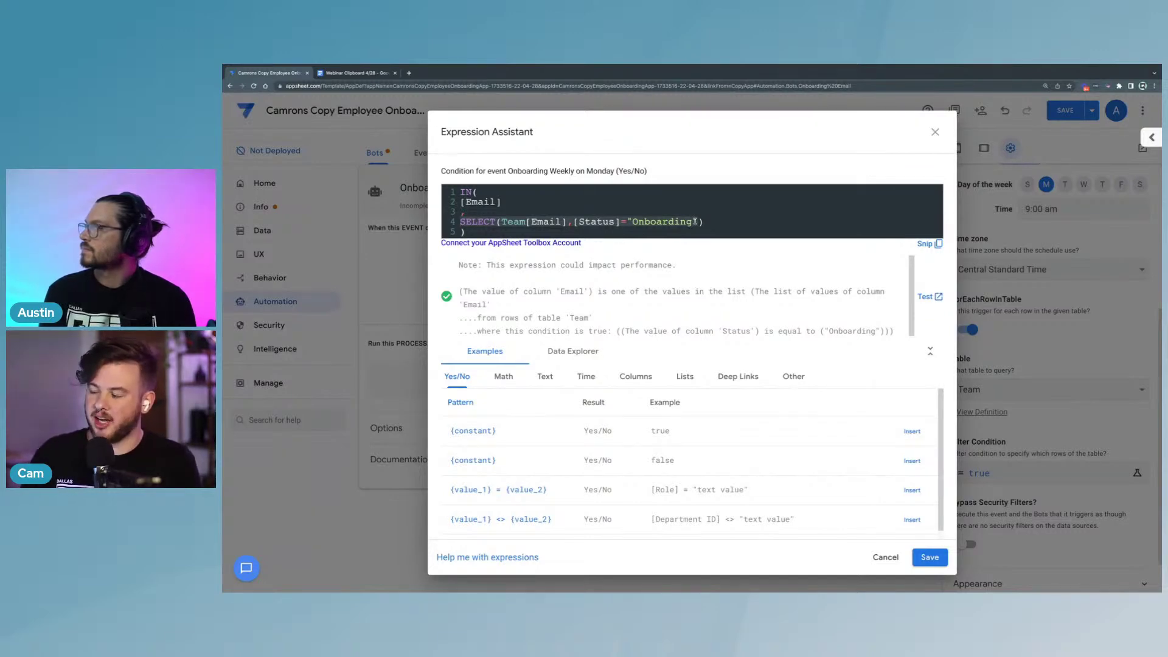
pyautogui.click(562, 203)
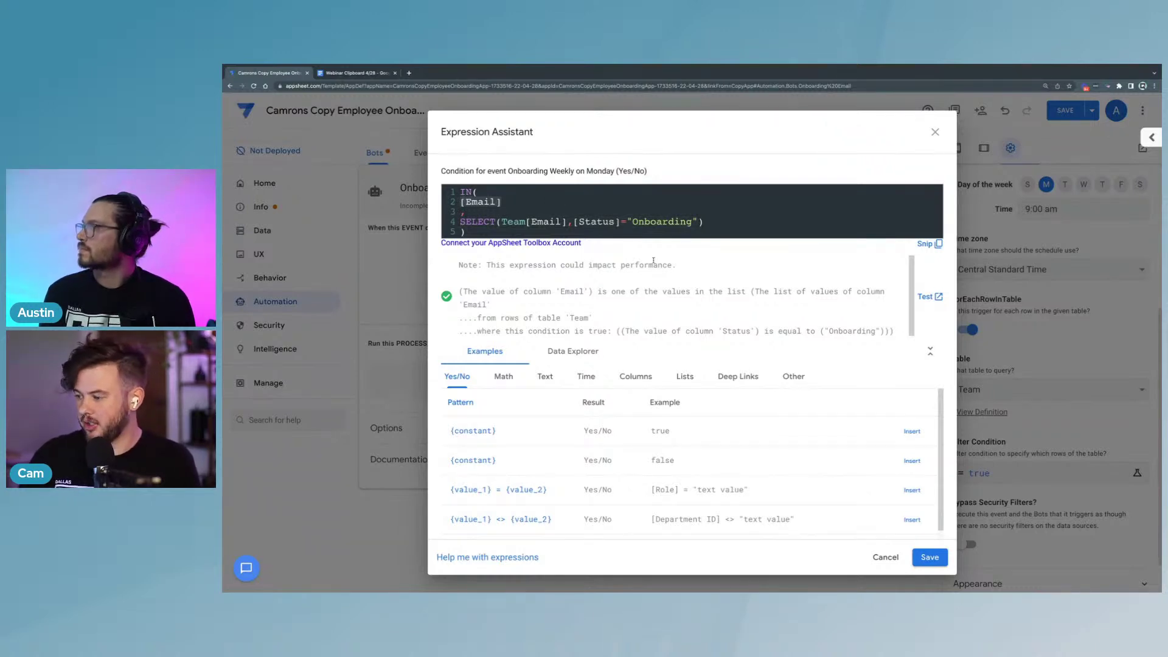
pyautogui.click(930, 558)
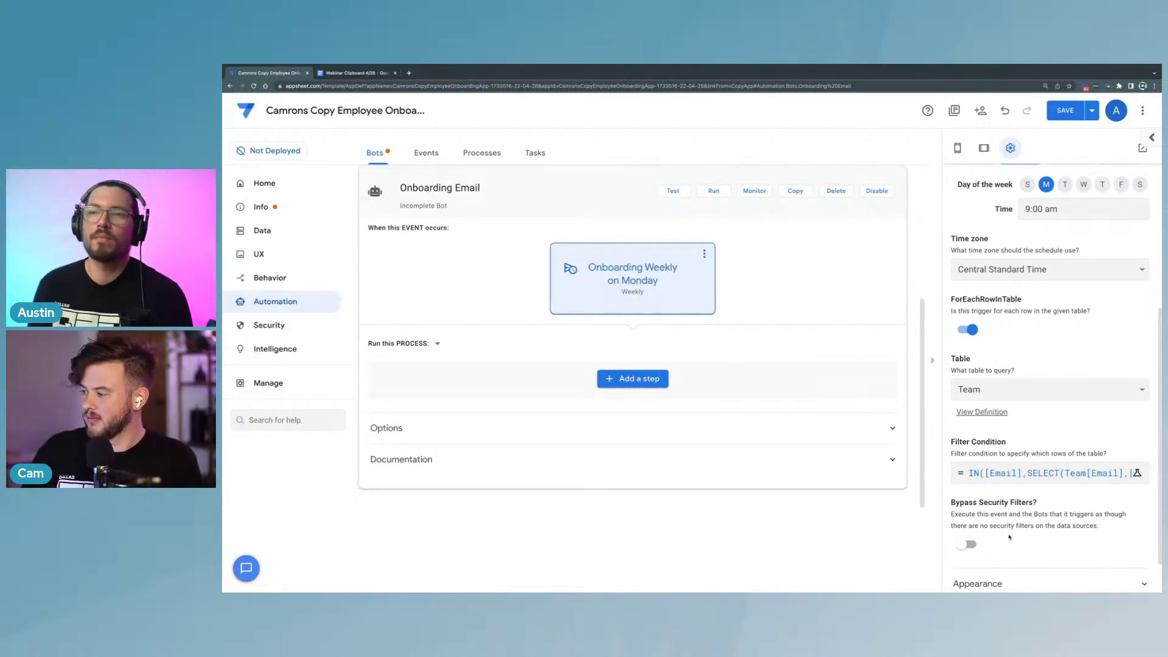
# Step: Enable Bypass Security Filters for the Onboarding Weekly on Monday event
pyautogui.scroll(-1, 975, 535)
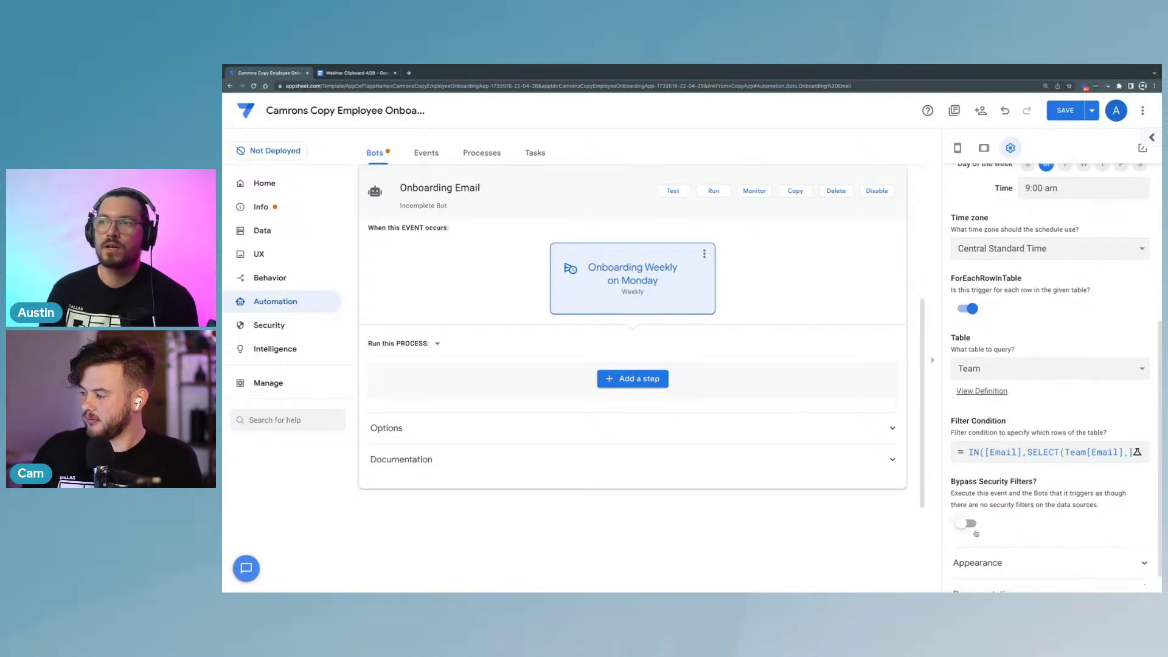
pyautogui.scroll(-1, 976, 533)
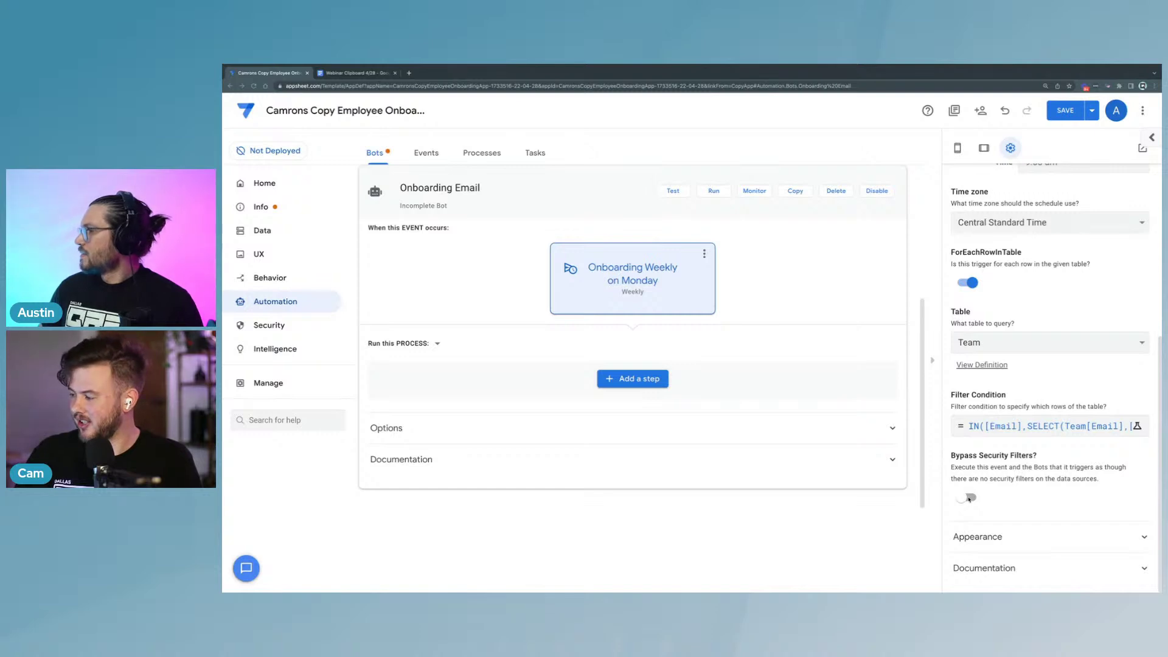
pyautogui.click(966, 499)
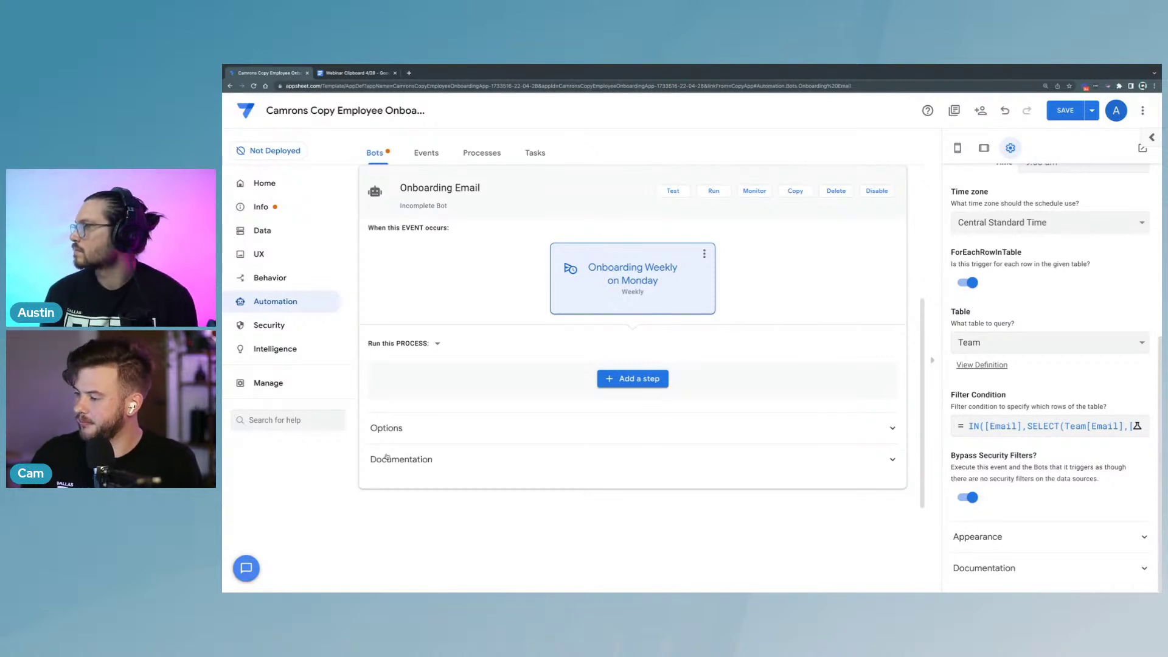
# Step: Look over the Onboarding Email bot, switch to the slides to read Functional Requirement #2, and return to the AppSheet editor
pyautogui.scroll(3, 640, 485)
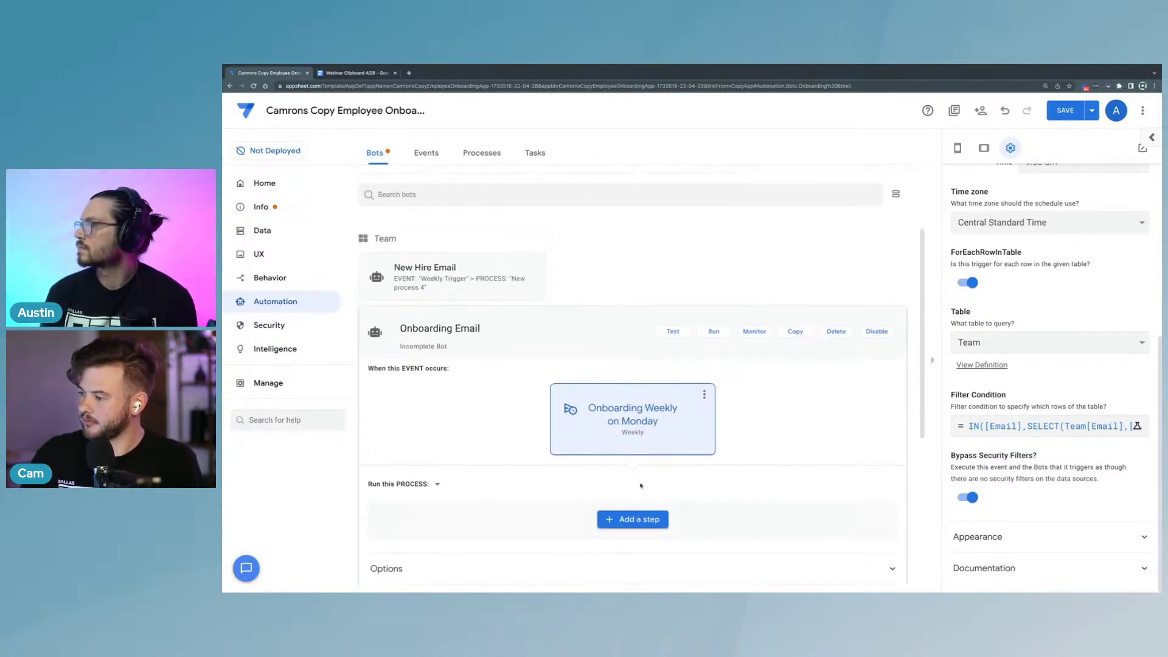
pyautogui.scroll(-1, 640, 485)
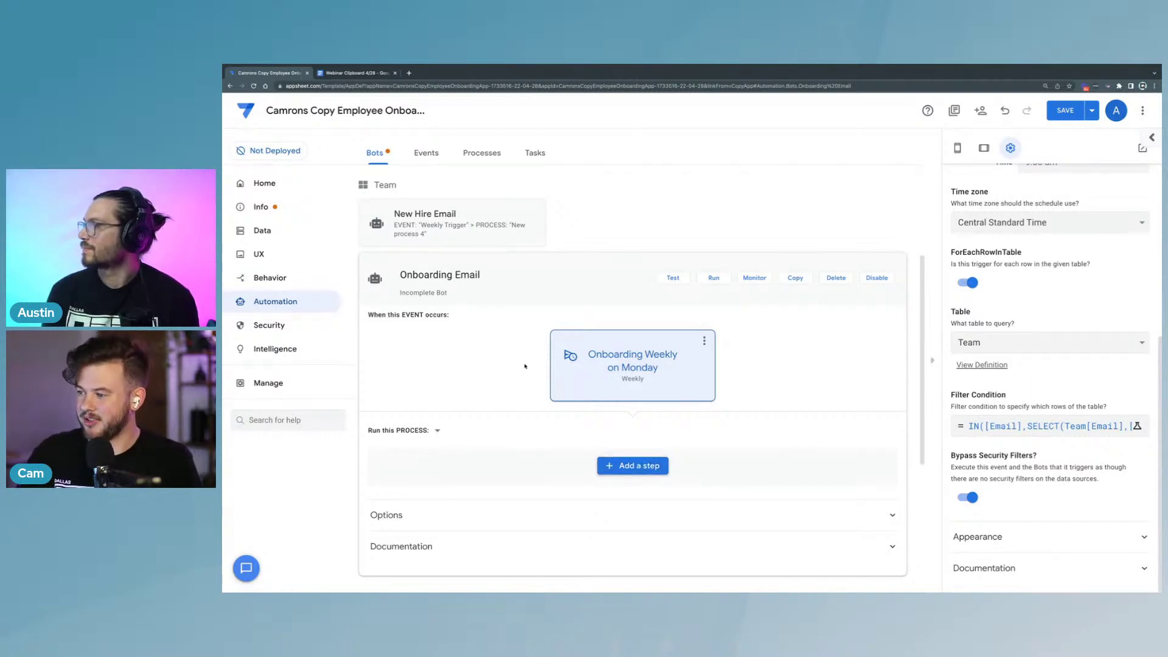
pyautogui.hotkey('ctrl', 'Left')
pyautogui.hotkey('ctrl', 'Right')
pyautogui.hotkey('ctrl', 'Right')
pyautogui.hotkey('ctrl', 'Right')
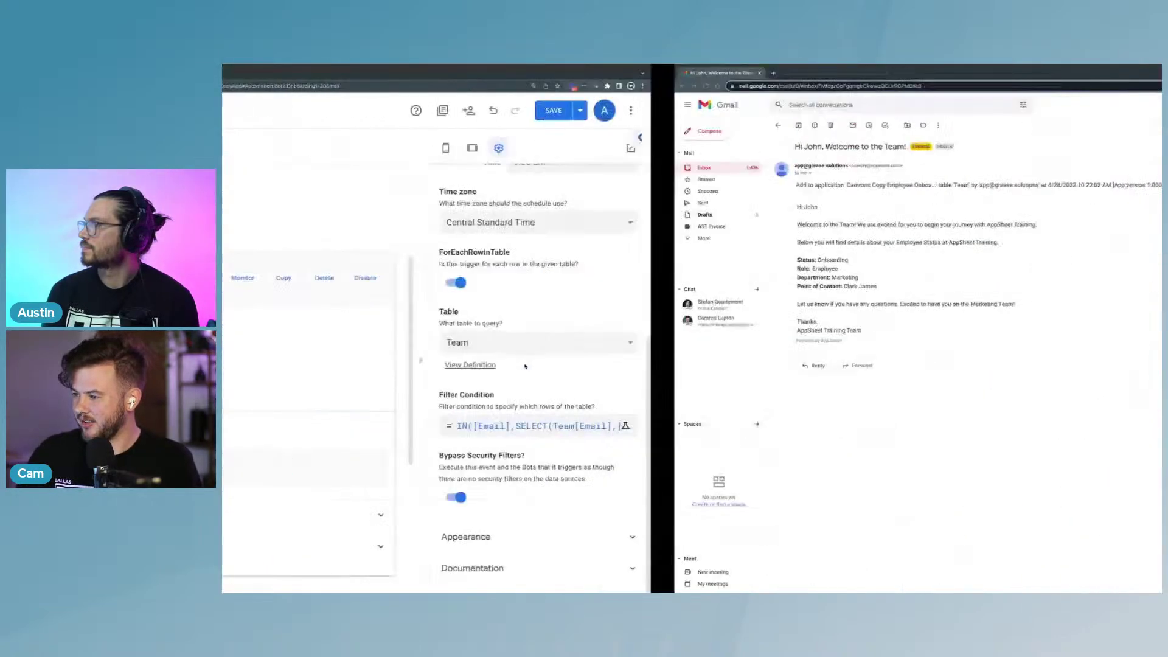
pyautogui.press('Right')
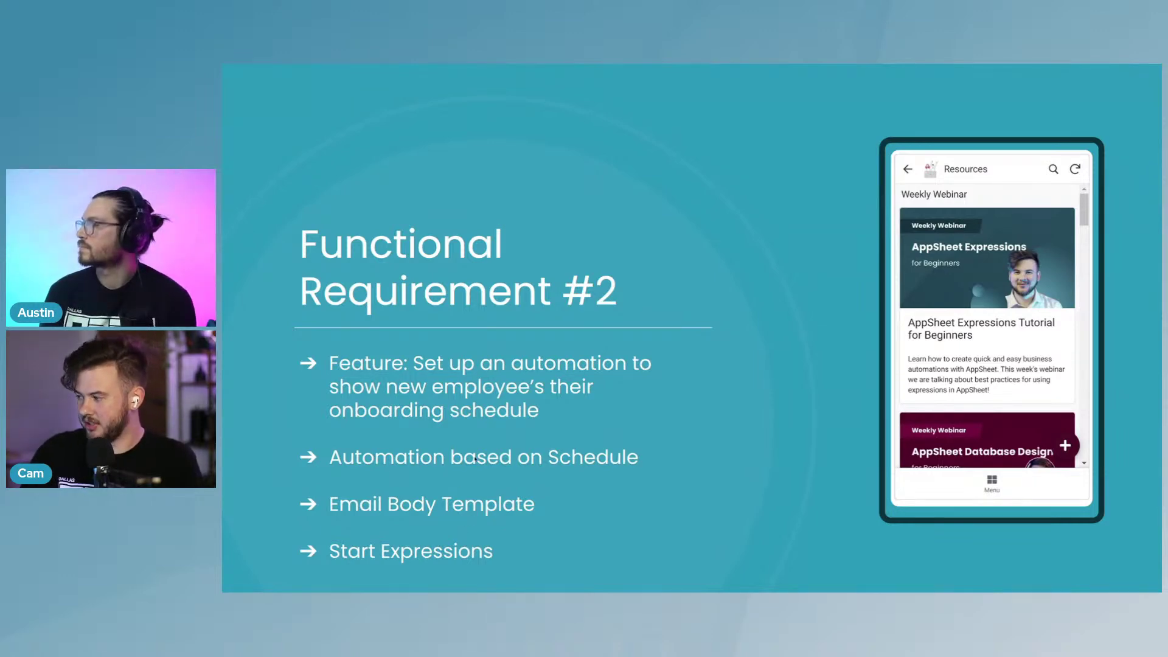
pyautogui.hotkey('ctrl', 'Left')
pyautogui.hotkey('ctrl', 'Left')
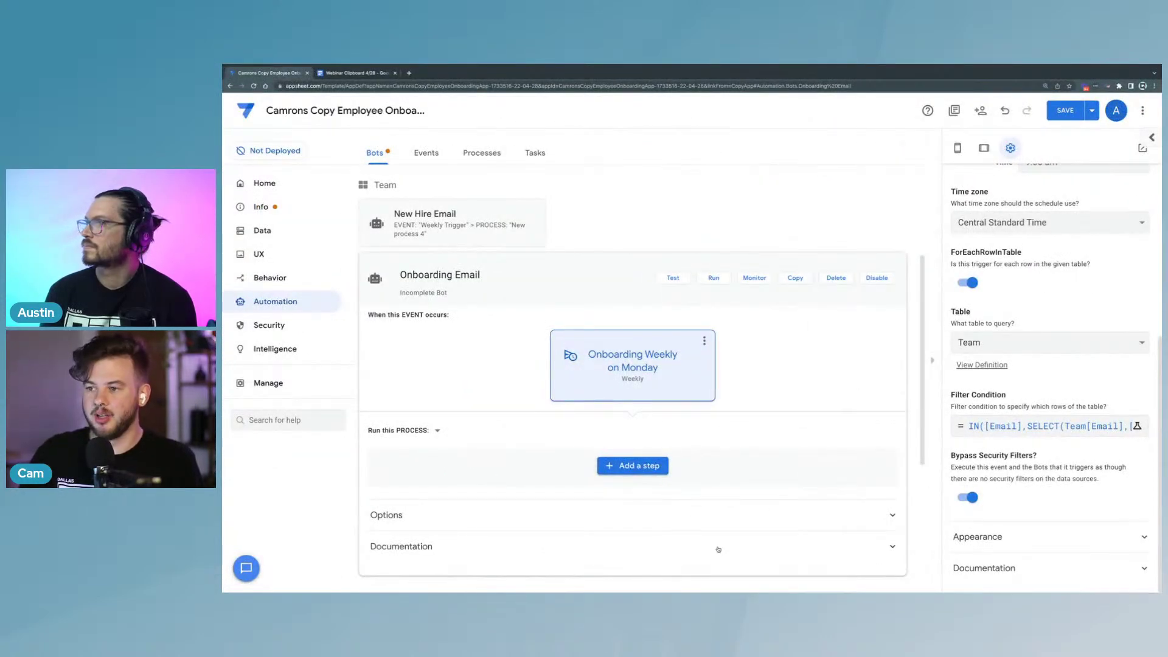
# Step: Add a step to the process of the Onboarding Email bot
pyautogui.click(640, 466)
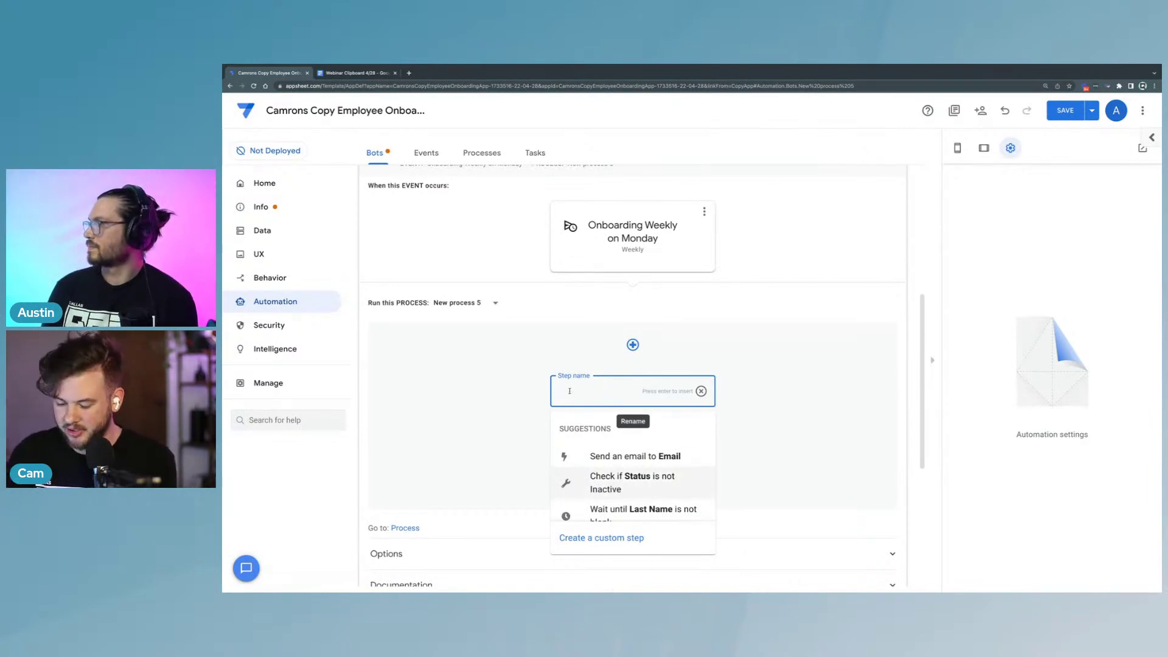
# Step: Name the new process step "Onboarding Email" and create it as a custom step
pyautogui.write('Onboa')
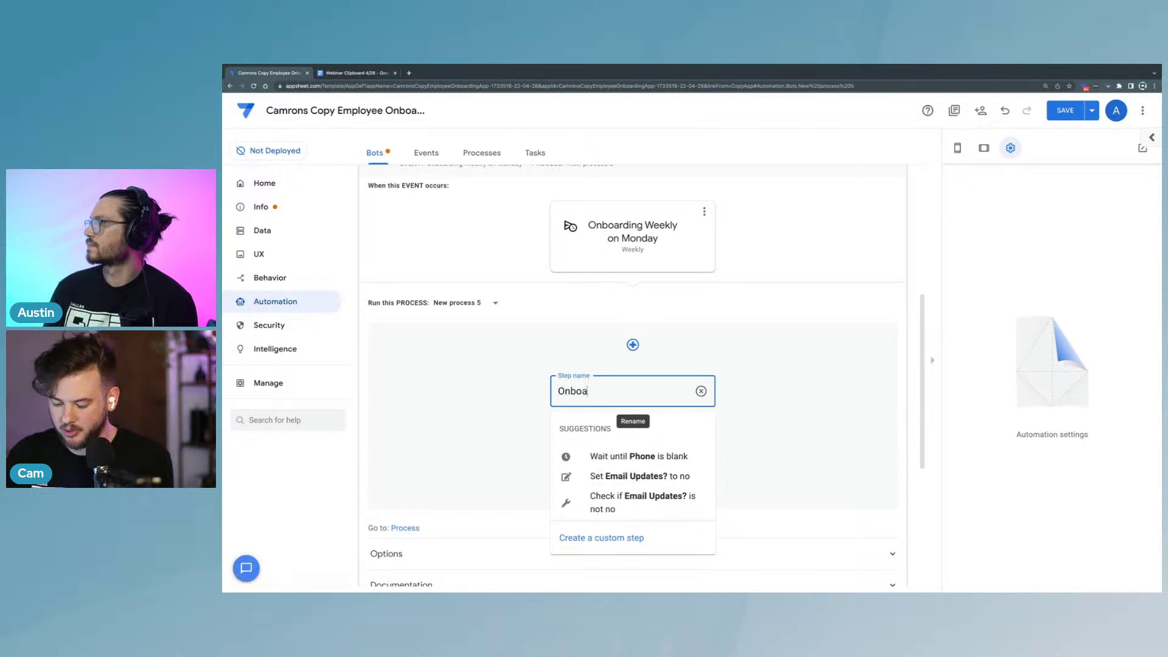
pyautogui.write('rding Email')
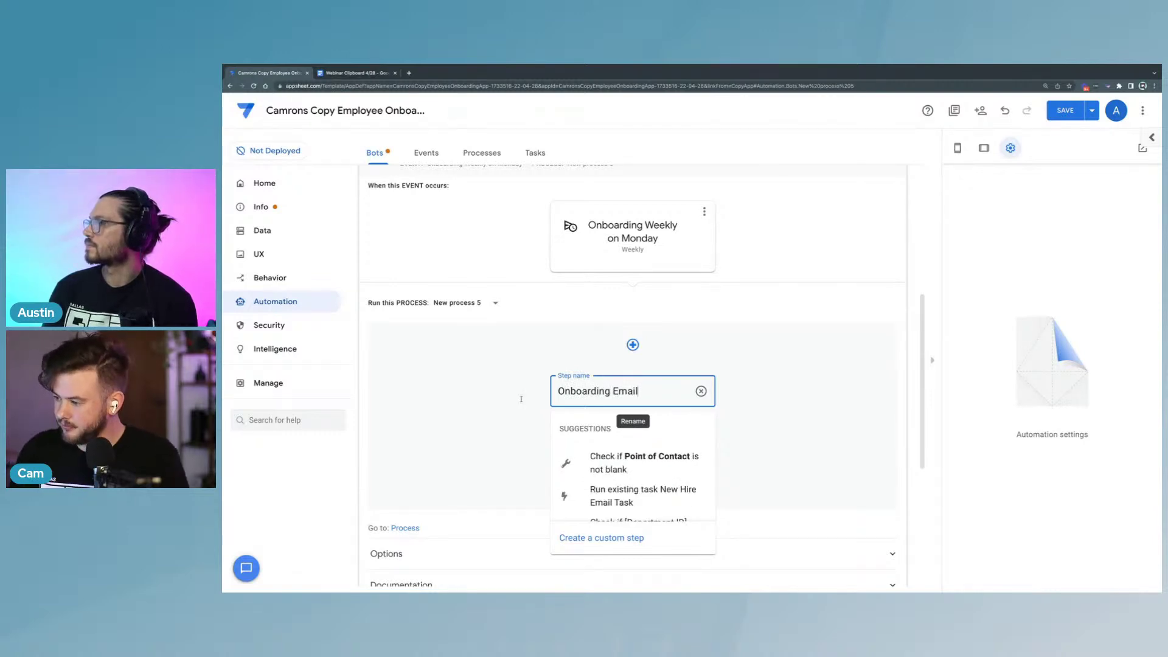
pyautogui.press('Return')
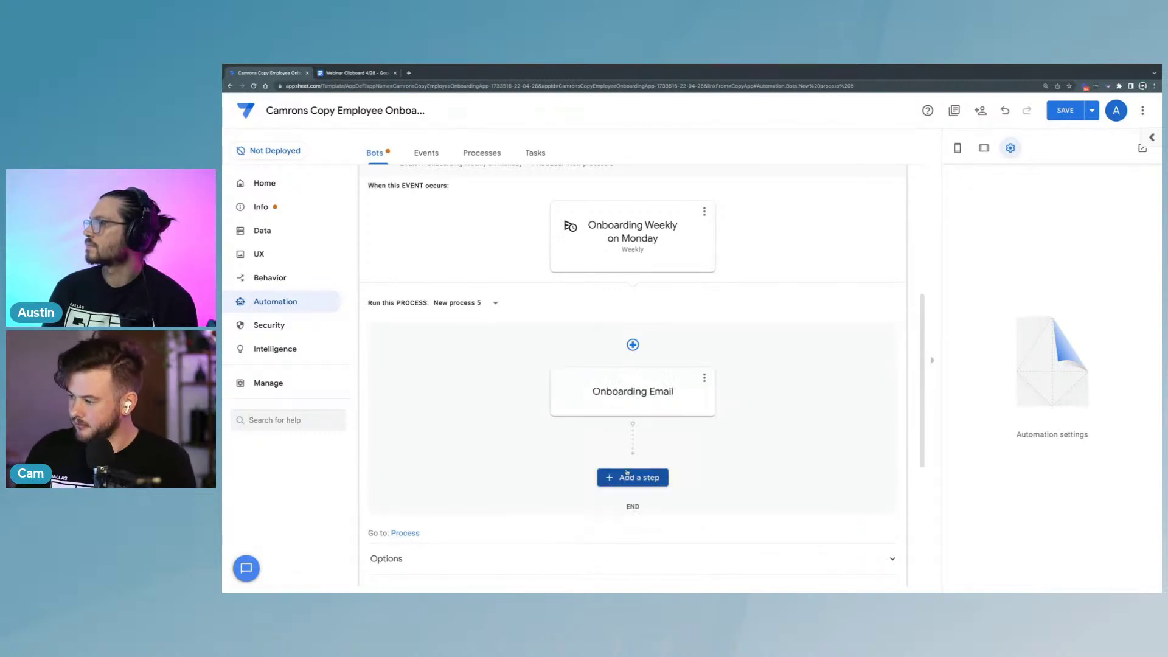
# Step: Set up the Onboarding Email step to run a task and create a new send-email task for it
pyautogui.click(646, 392)
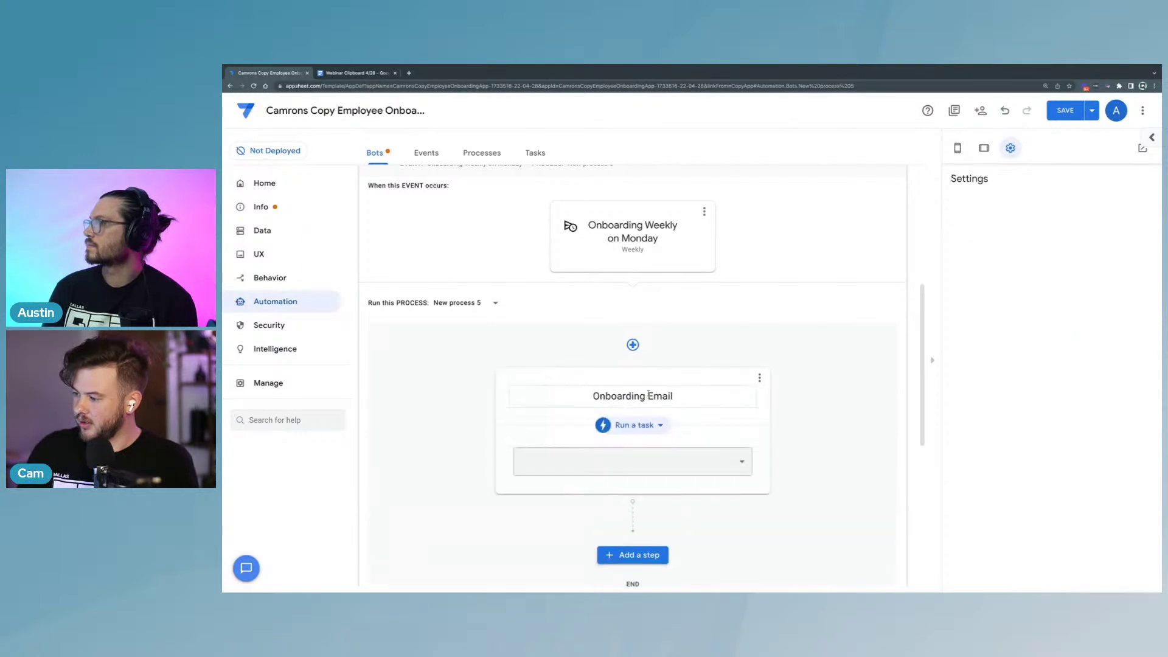
pyautogui.click(635, 425)
pyautogui.click(528, 433)
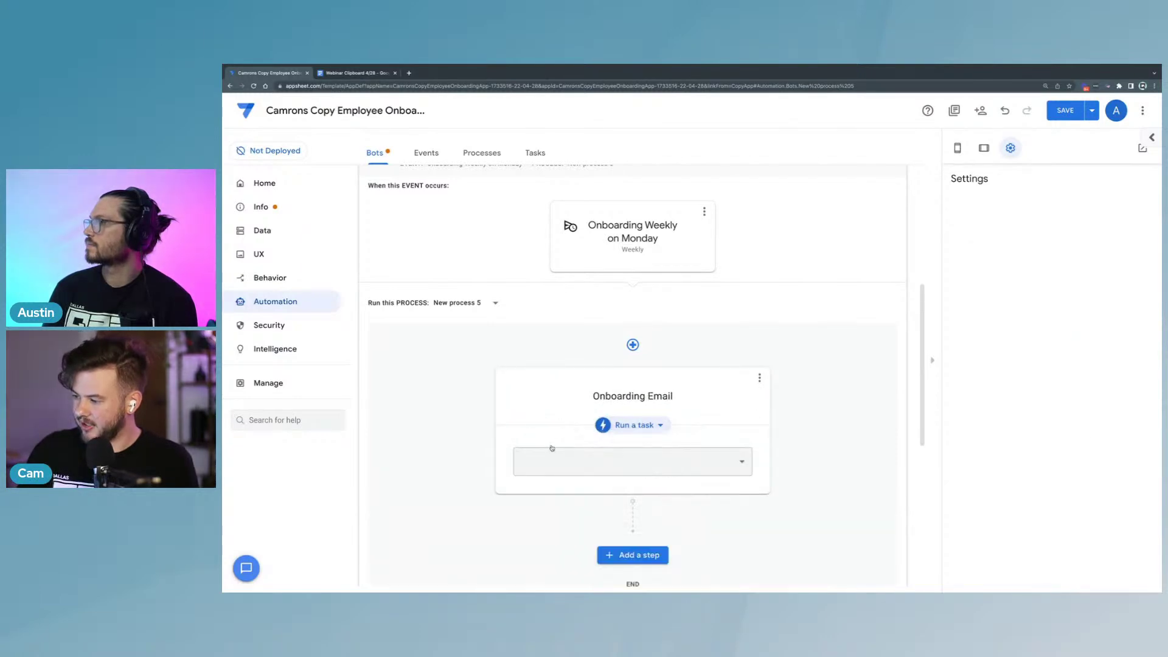
pyautogui.click(560, 459)
pyautogui.click(607, 463)
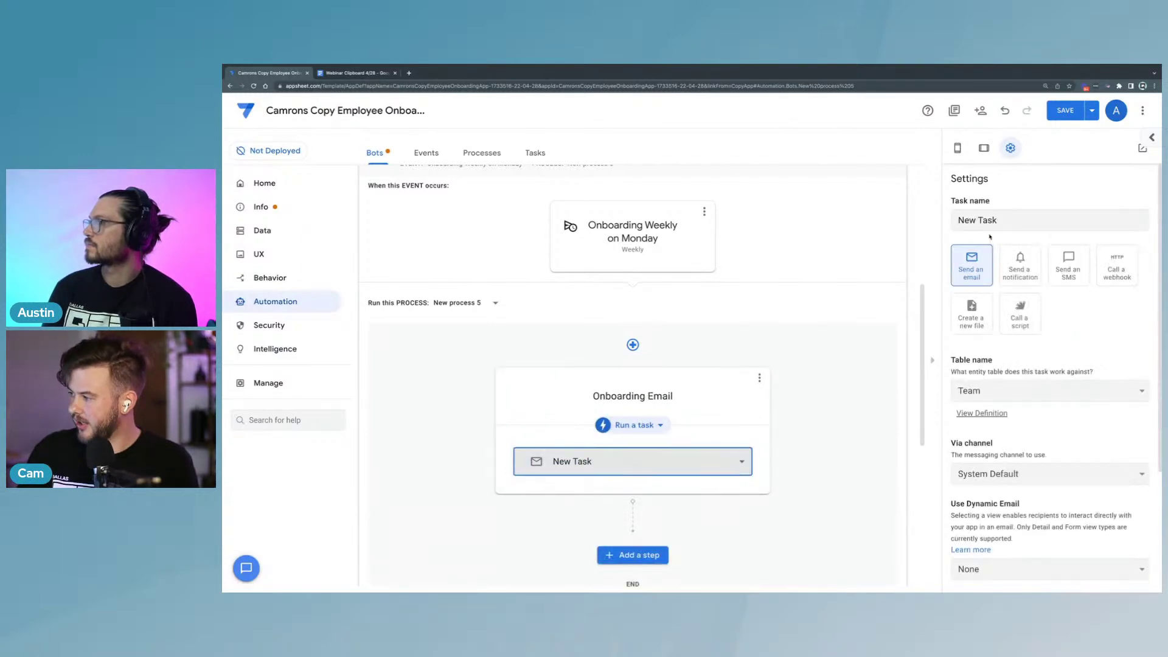
# Step: Rename the new email task as "Onboarding Email Task"
pyautogui.tripleClick(961, 220)
pyautogui.write('Onb')
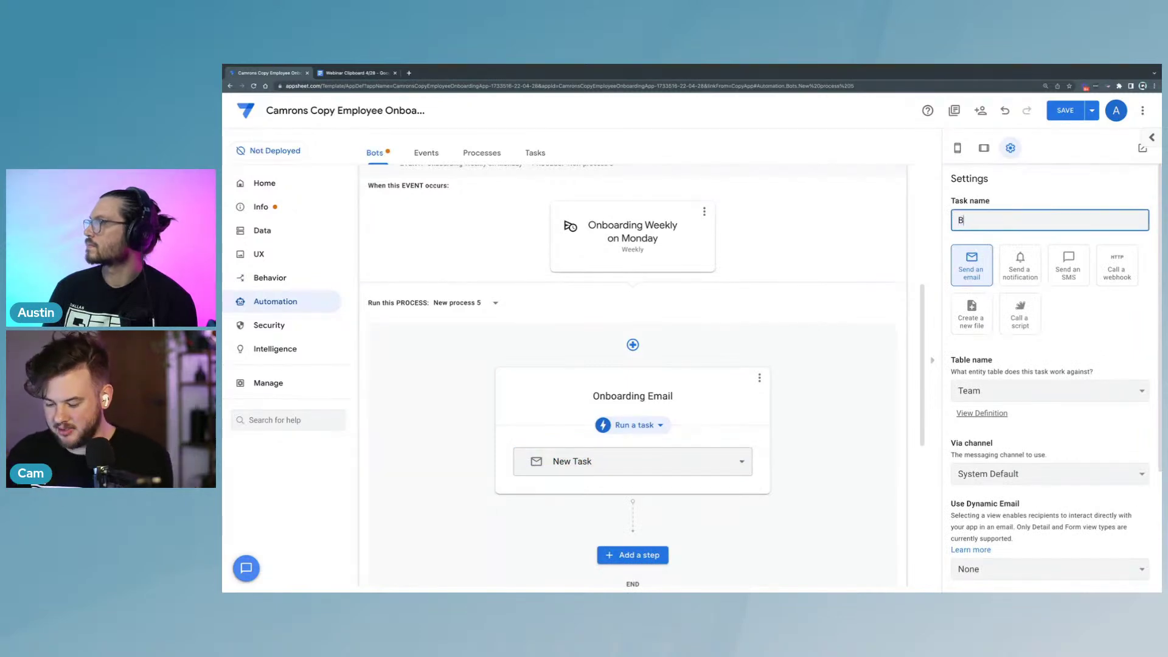
pyautogui.write('oarding')
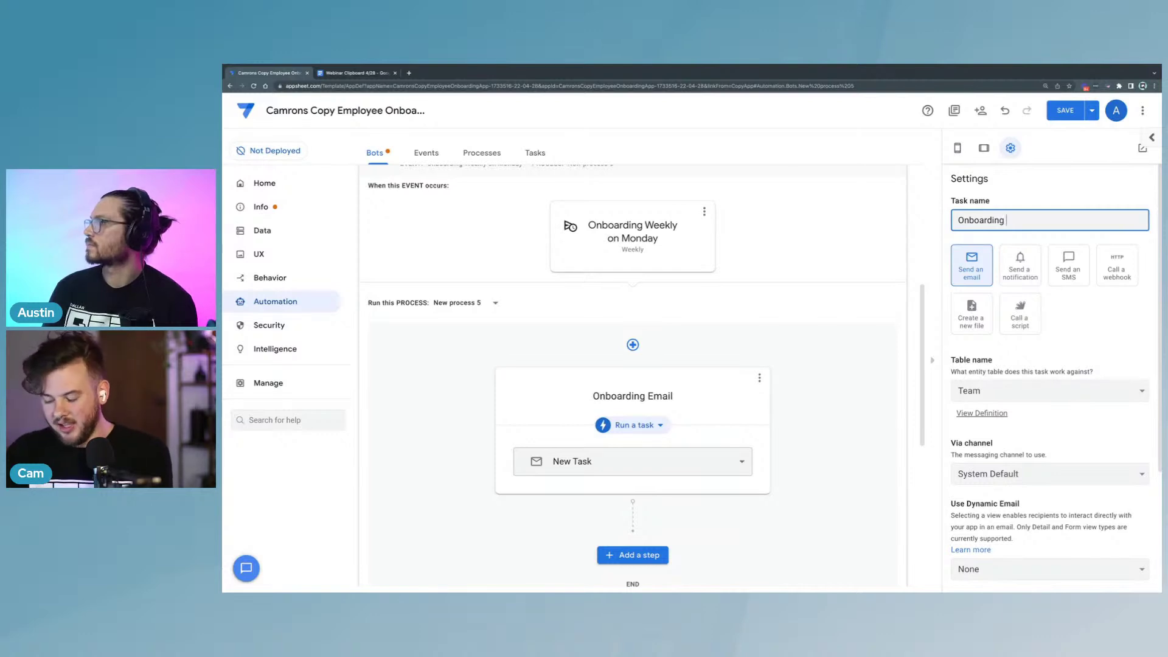
pyautogui.write(' V')
pyautogui.press('BackSpace')
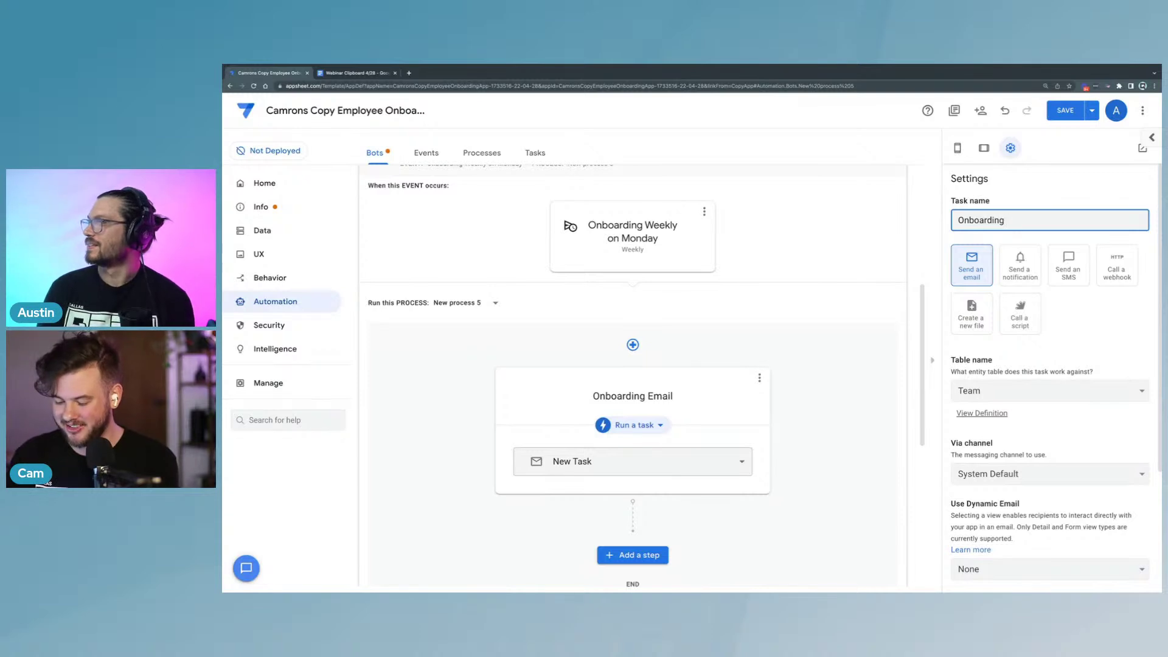
pyautogui.write('Email')
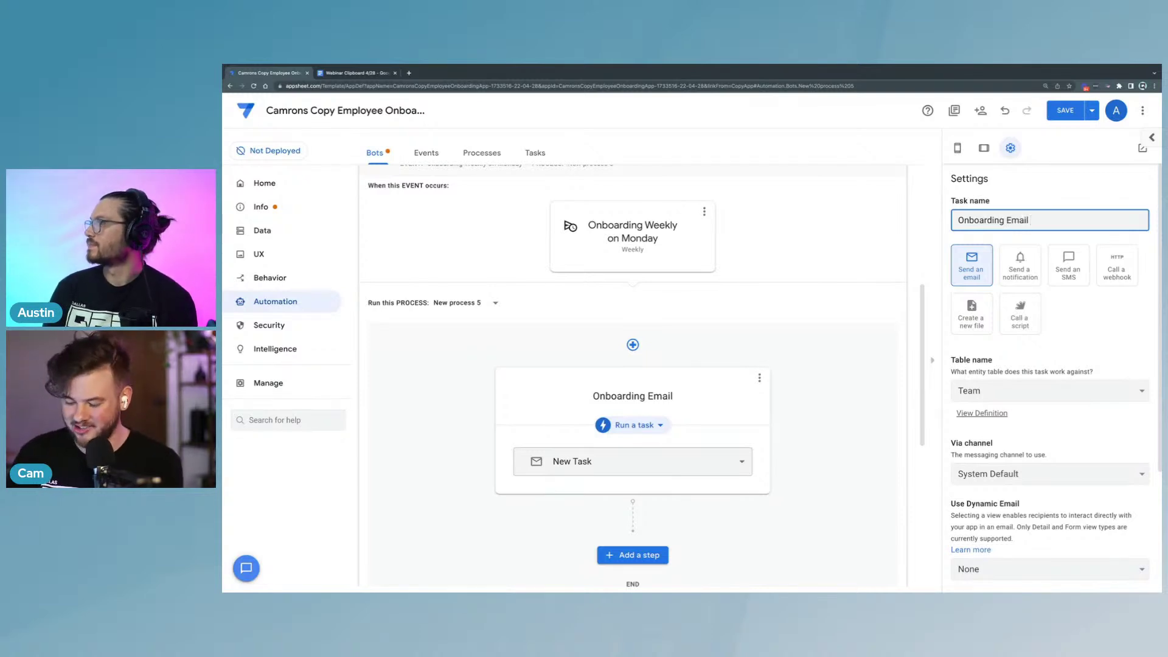
pyautogui.write(' Task')
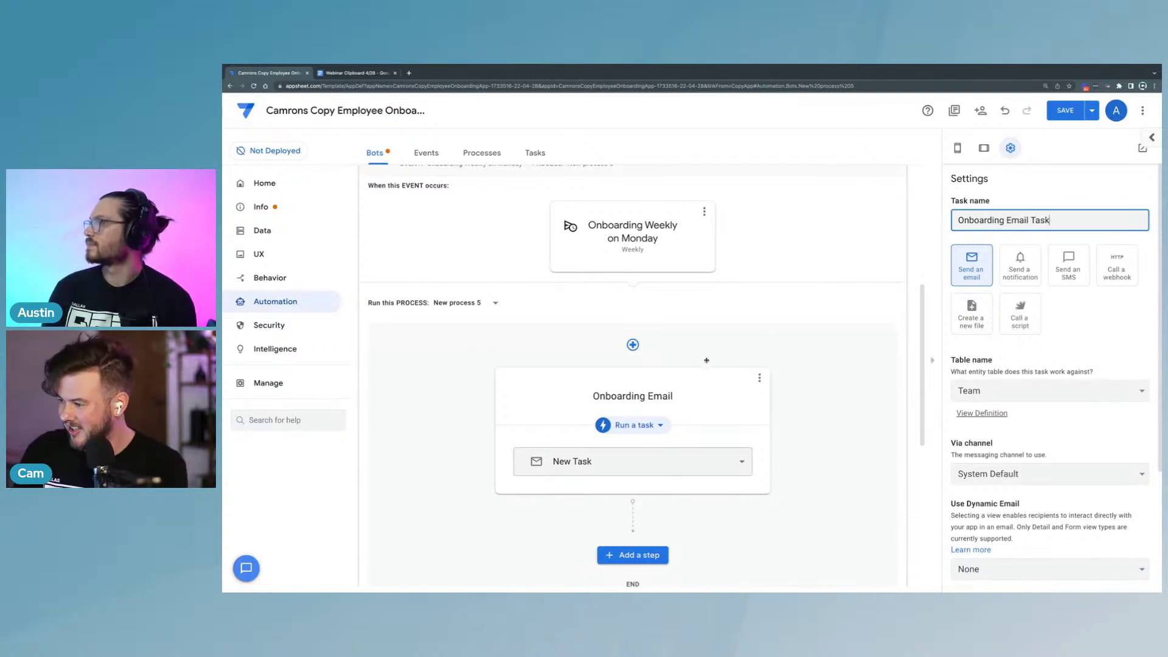
# Step: Rename the process step containing the email task as "Onboarding Email Process"
pyautogui.click(677, 394)
pyautogui.write('Process')
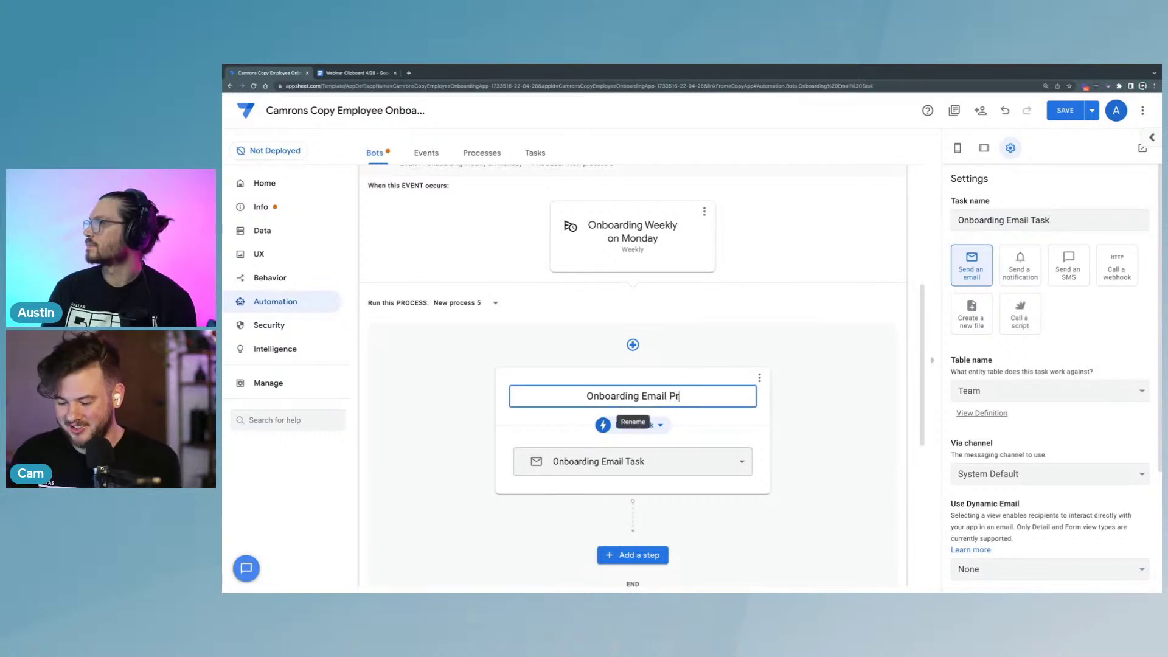
pyautogui.click(707, 433)
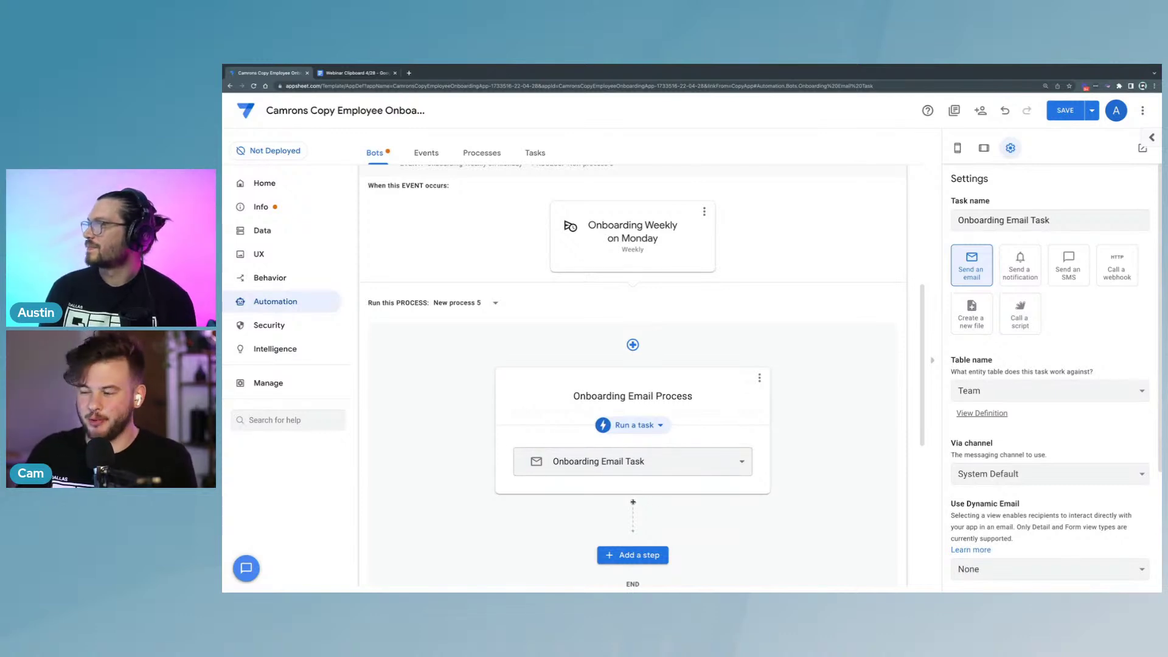
pyautogui.click(1066, 224)
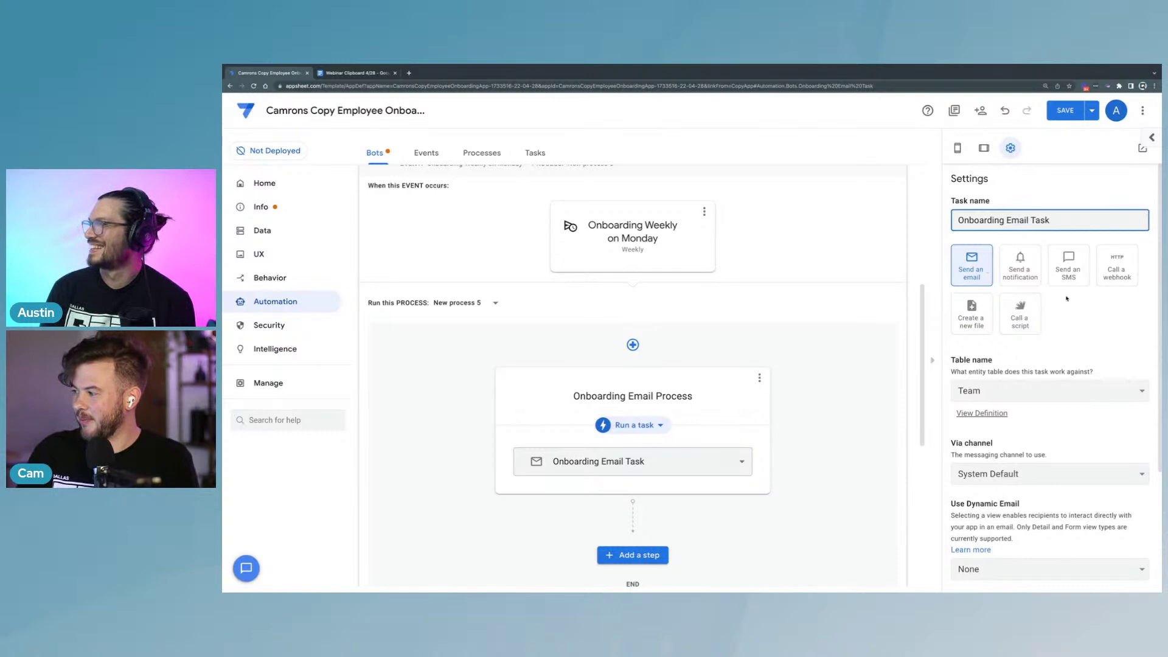
pyautogui.click(1060, 193)
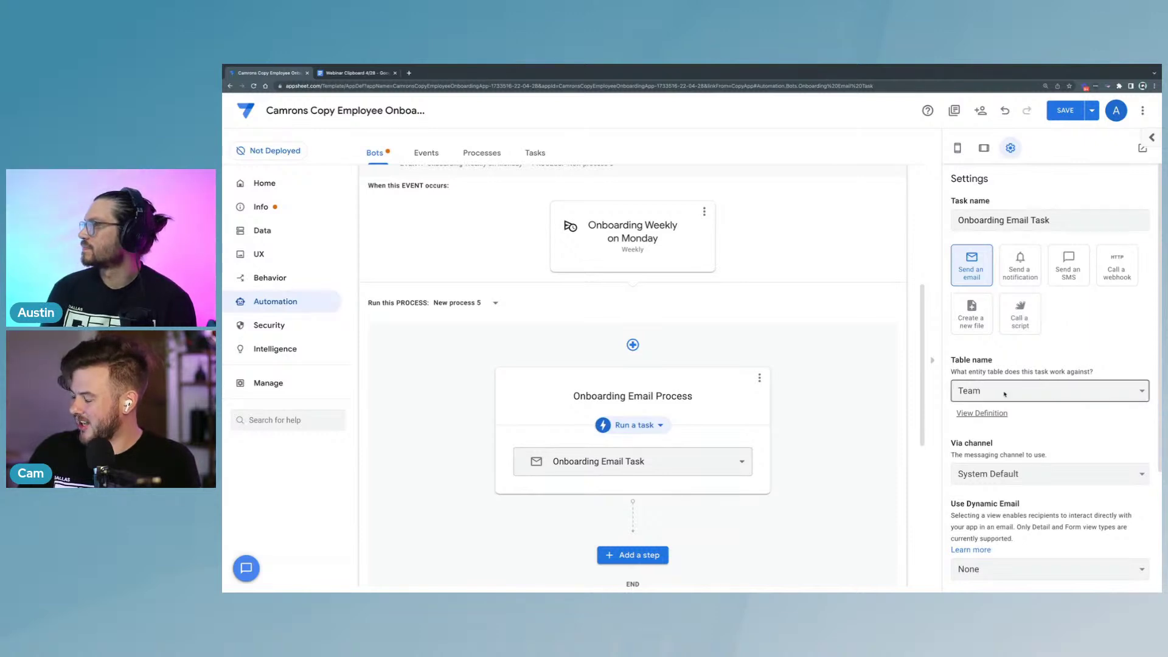
pyautogui.scroll(-3, 1019, 406)
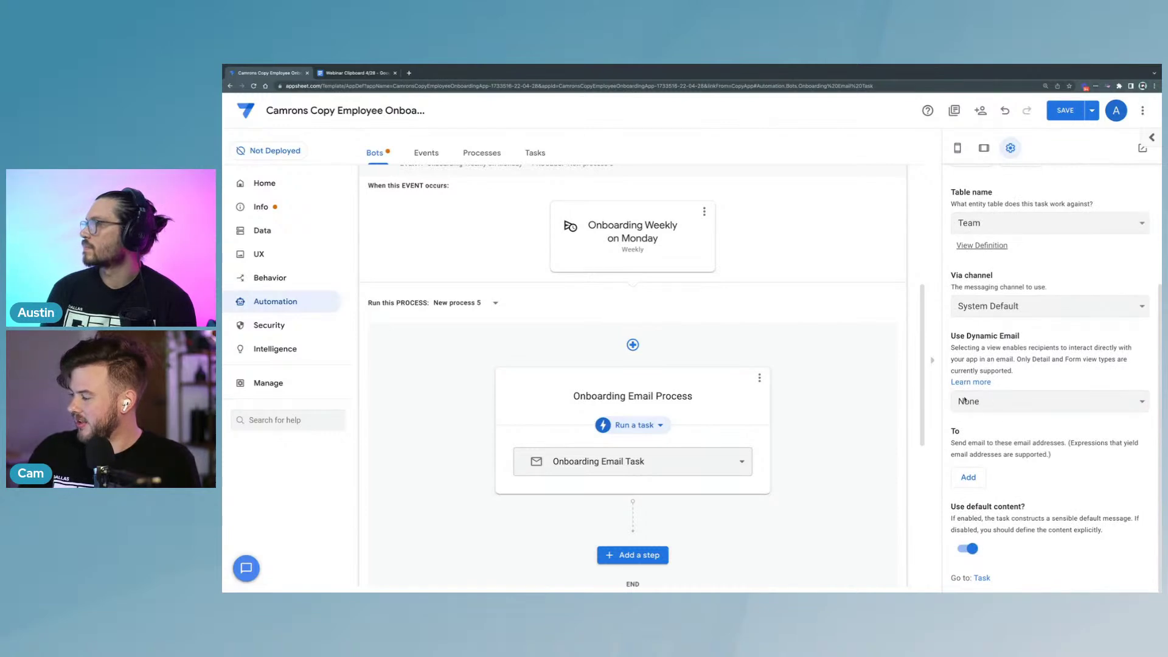
pyautogui.click(1004, 405)
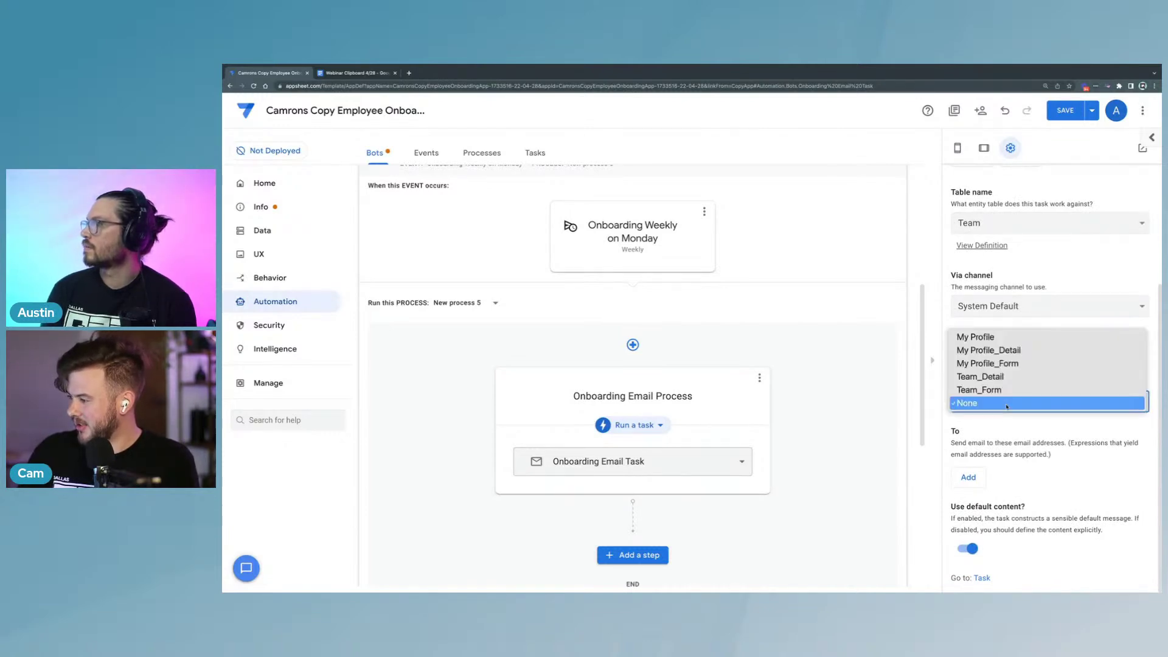
pyautogui.click(1033, 440)
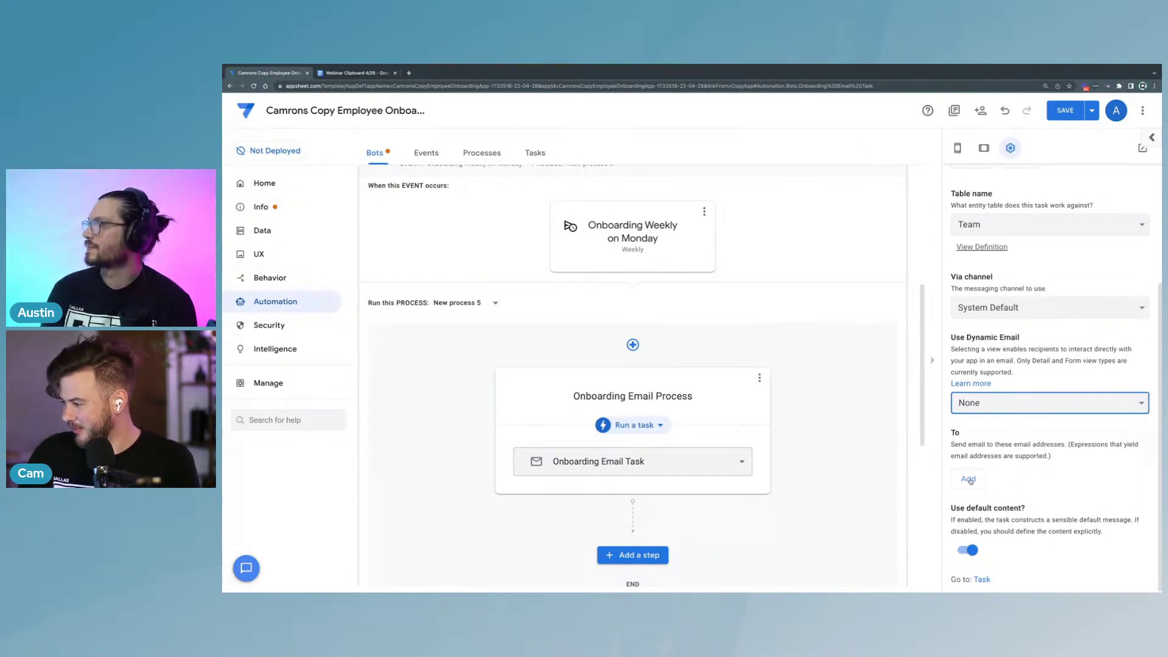
# Step: Add the expression [Email] as a recipient of the email task and turn off its default content
pyautogui.click(968, 479)
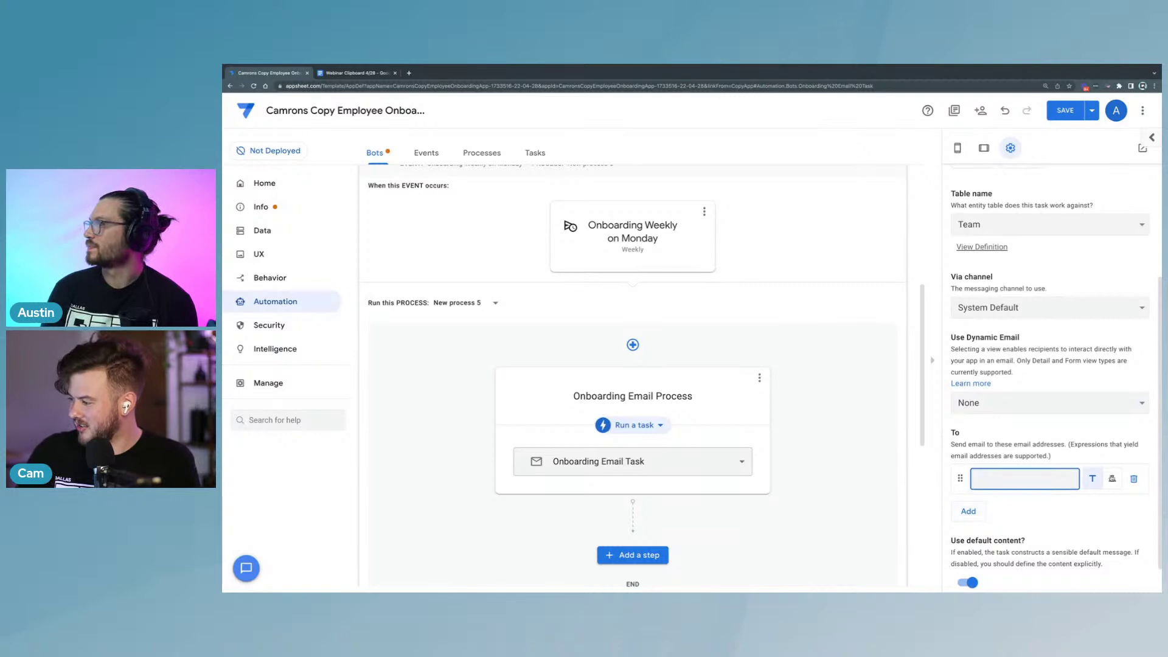
pyautogui.click(1112, 479)
pyautogui.click(1029, 478)
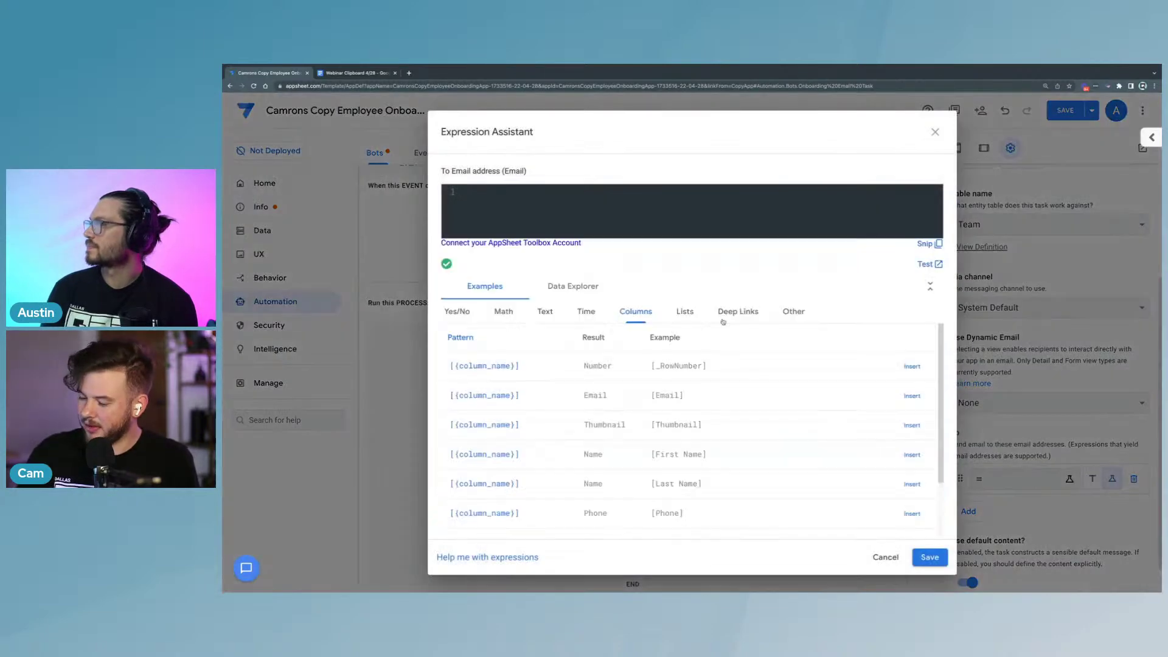
pyautogui.write('[Email')
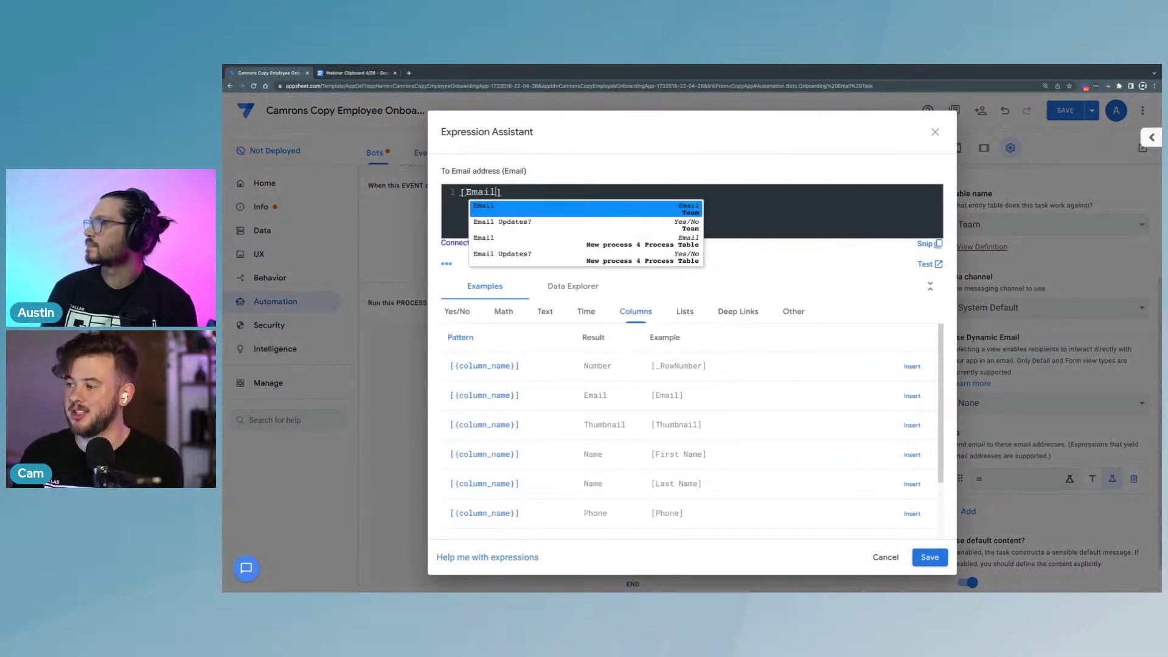
pyautogui.click(764, 269)
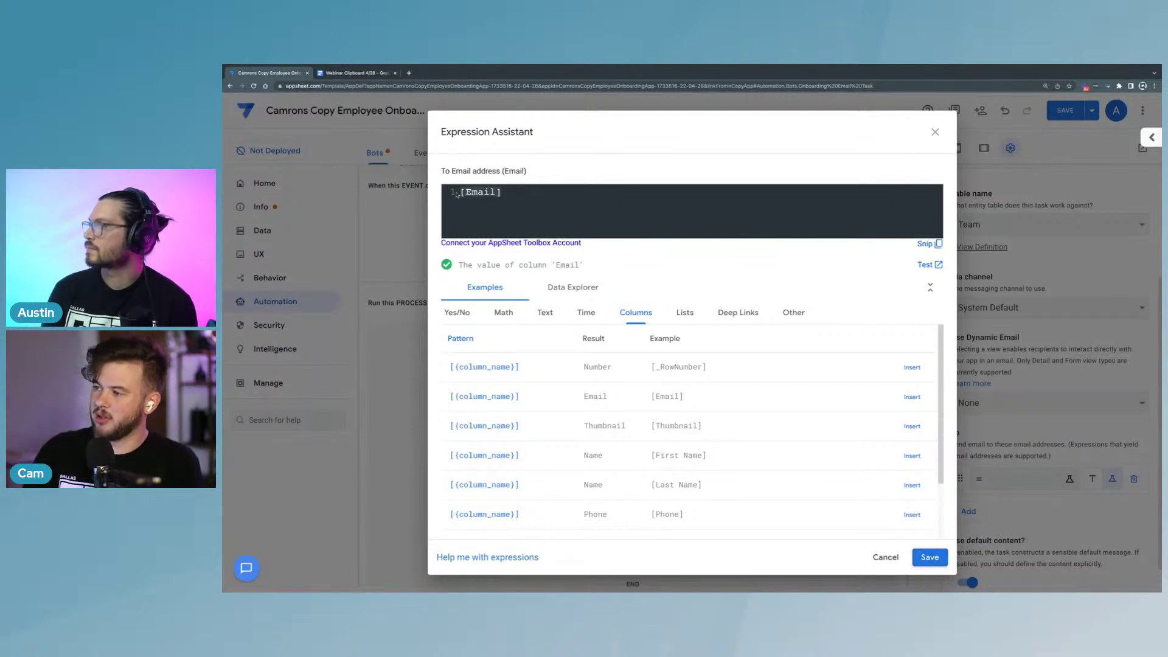
pyautogui.click(930, 555)
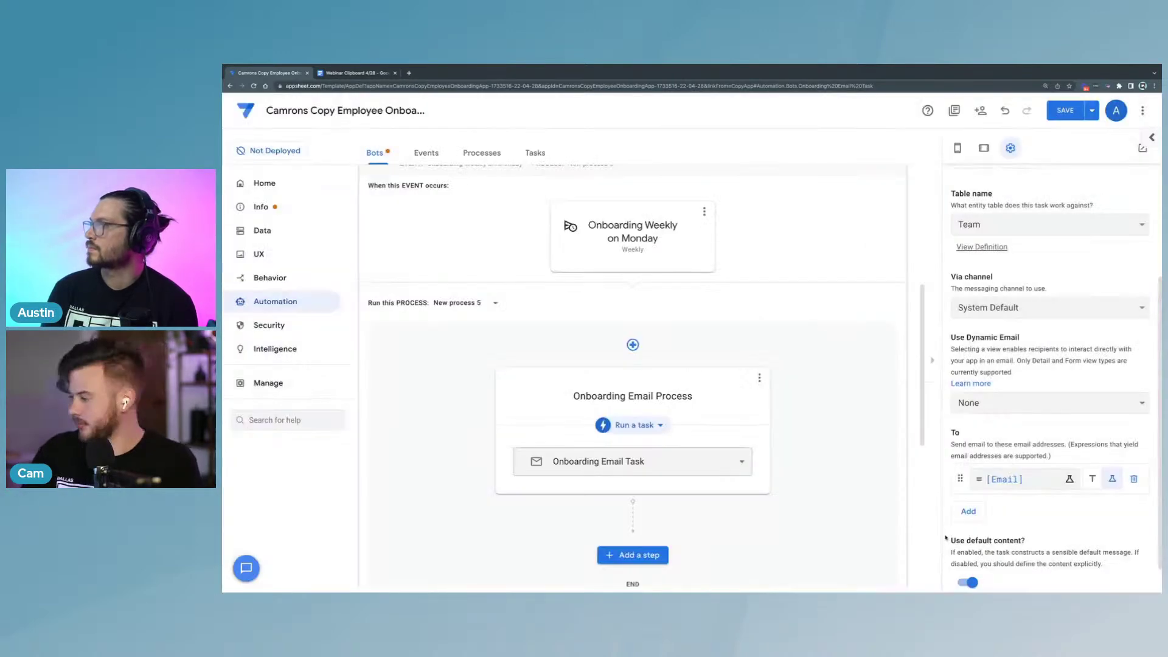
pyautogui.scroll(-1, 1010, 512)
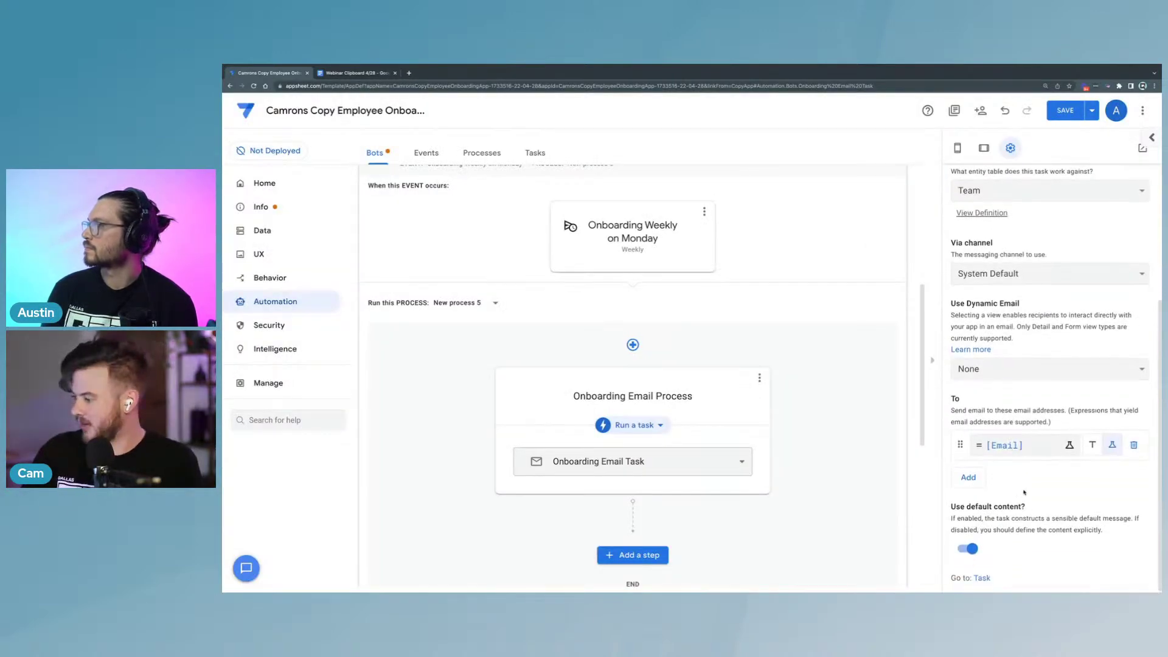
pyautogui.click(972, 549)
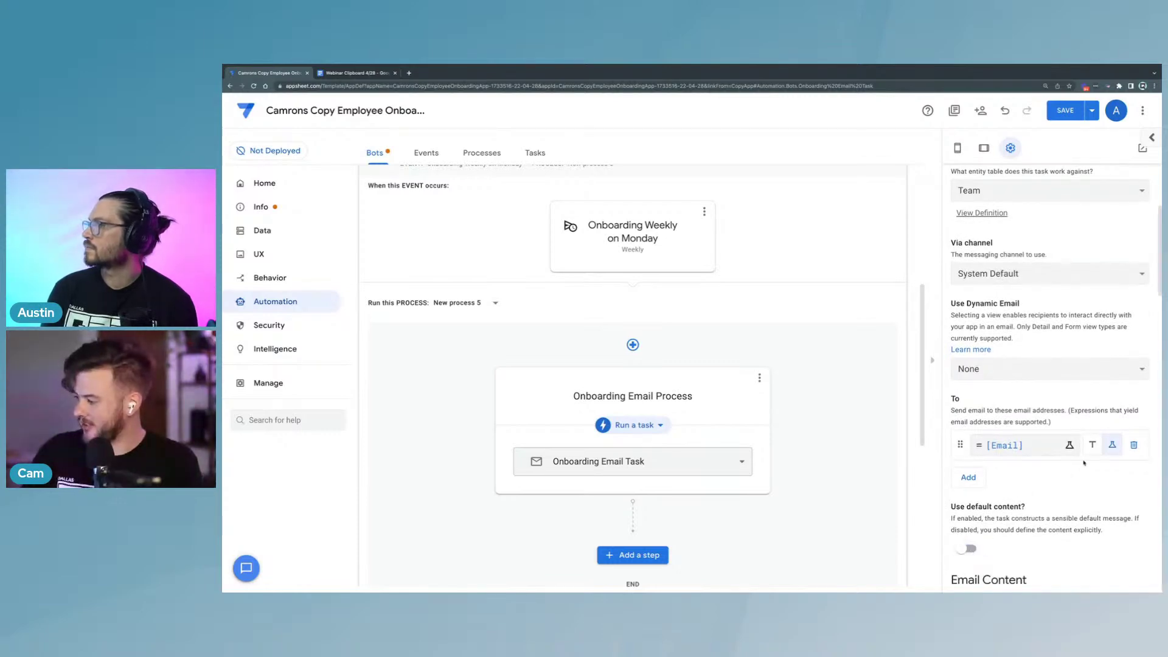
# Step: Set the email subject to "Onboarding Email for <<[First Name]>>"
pyautogui.scroll(-3, 1070, 486)
pyautogui.scroll(-1, 1069, 486)
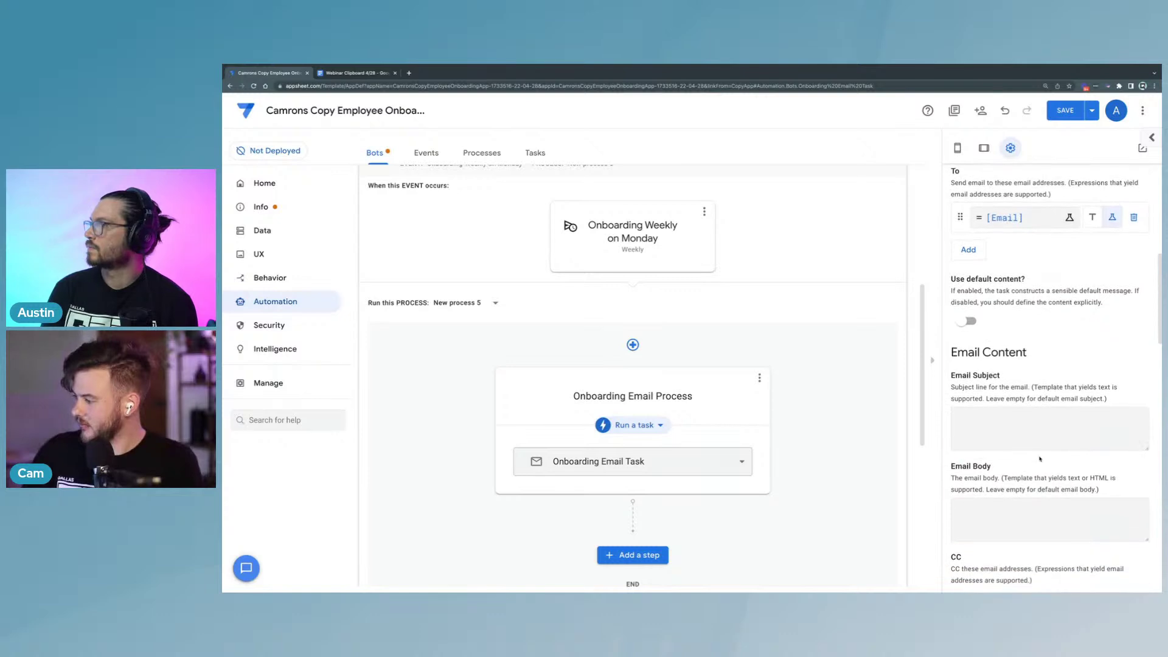
pyautogui.click(1030, 426)
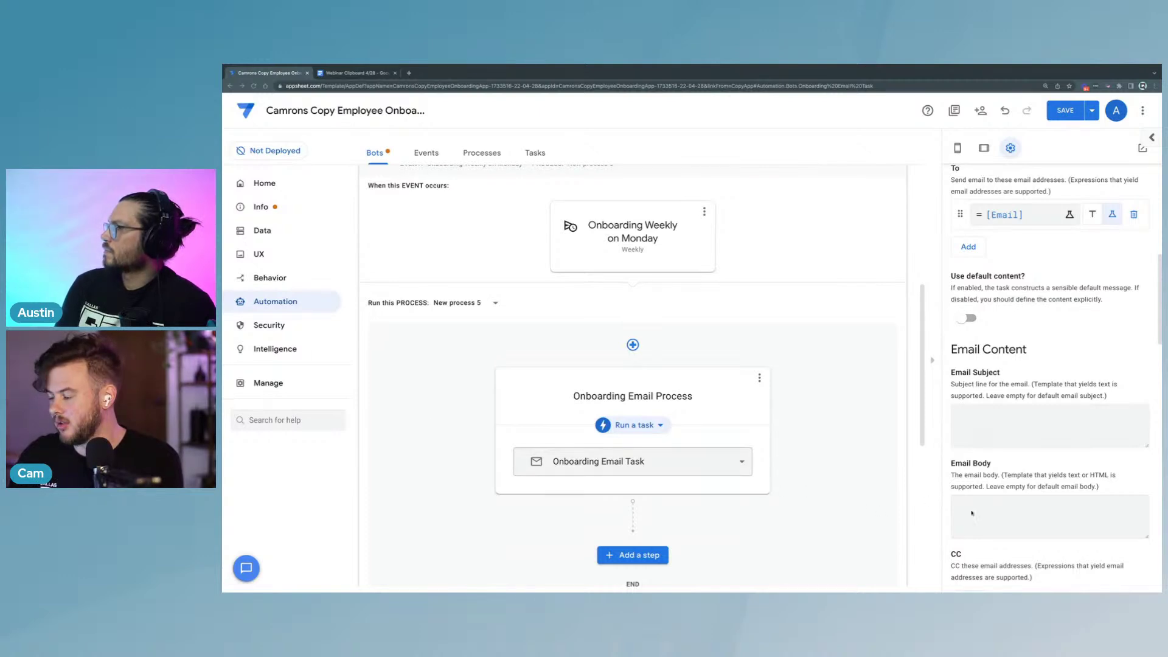
pyautogui.click(1002, 418)
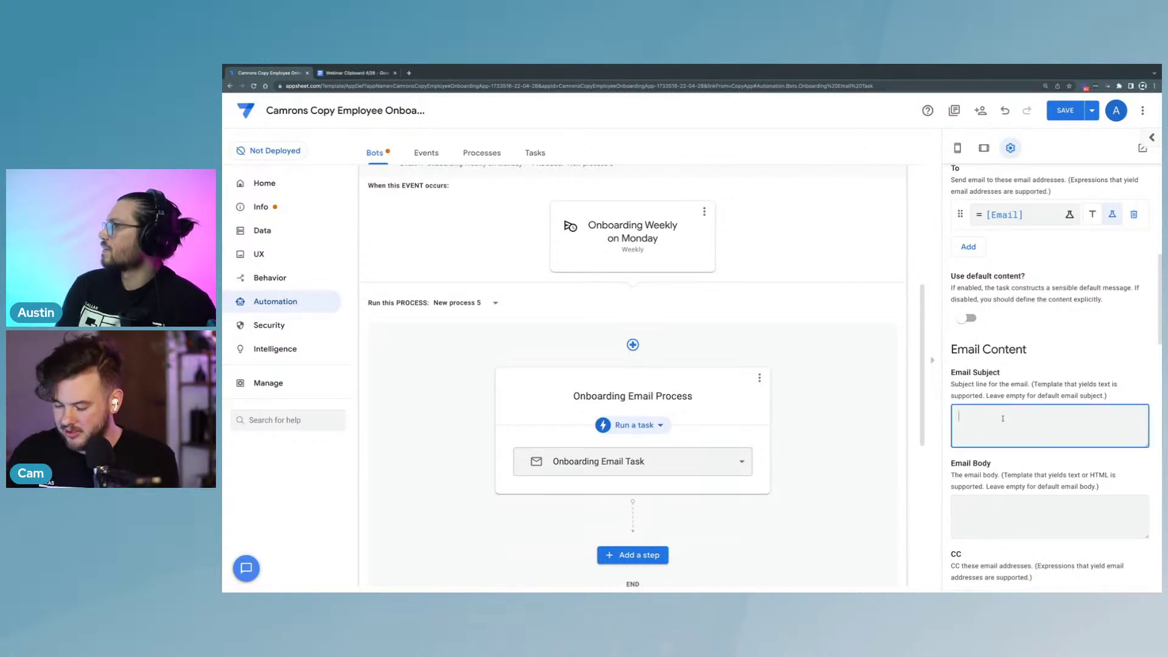
pyautogui.write('Onboard')
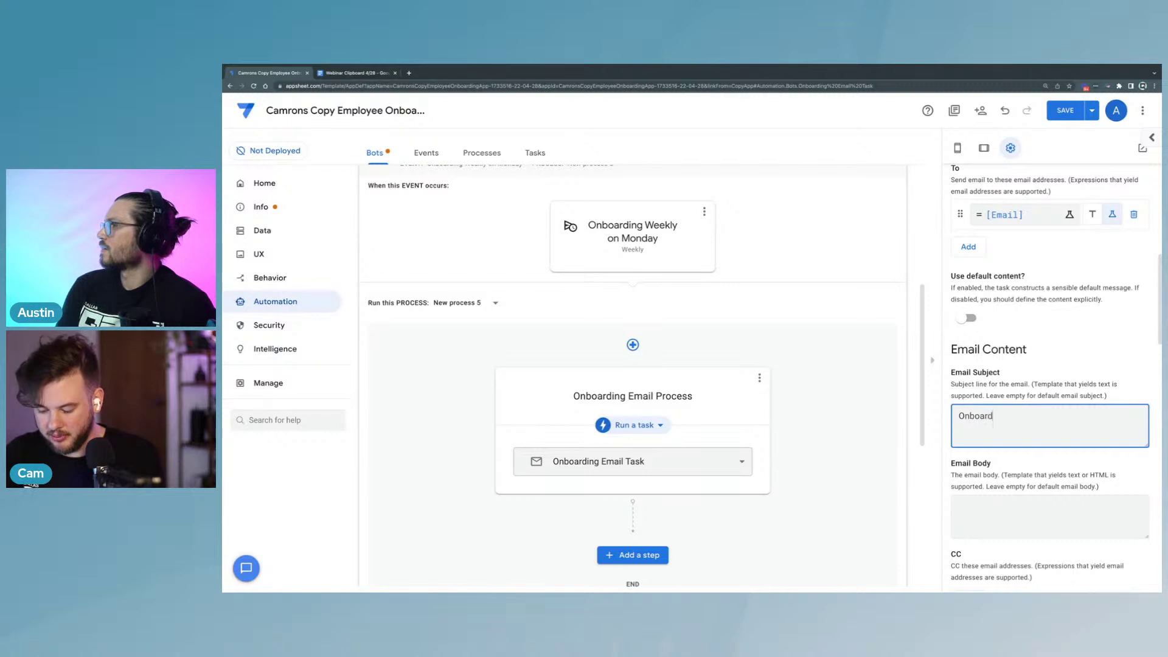
pyautogui.write('ing Emai')
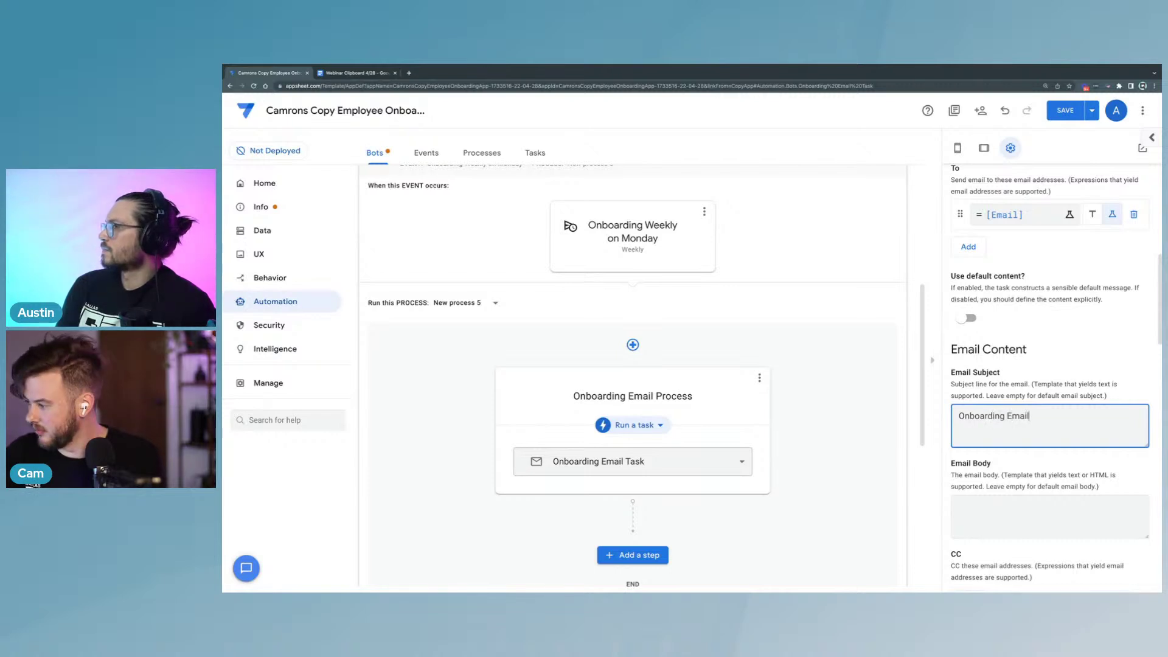
pyautogui.write('l')
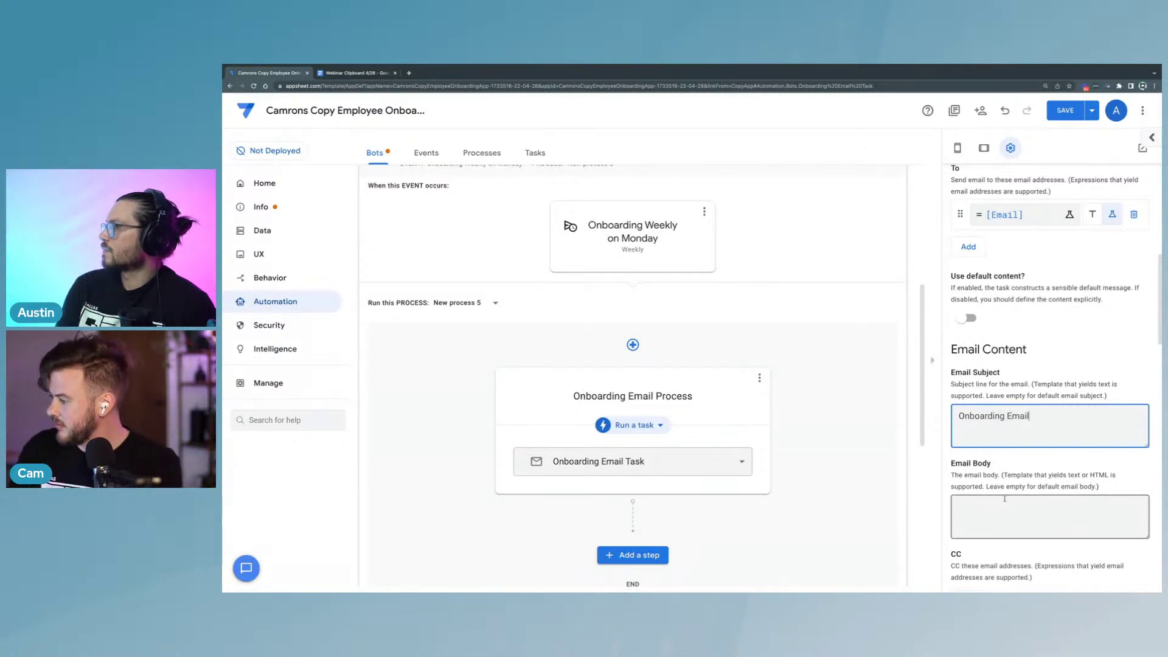
pyautogui.press('Tab')
pyautogui.click(1043, 436)
pyautogui.write('for ')
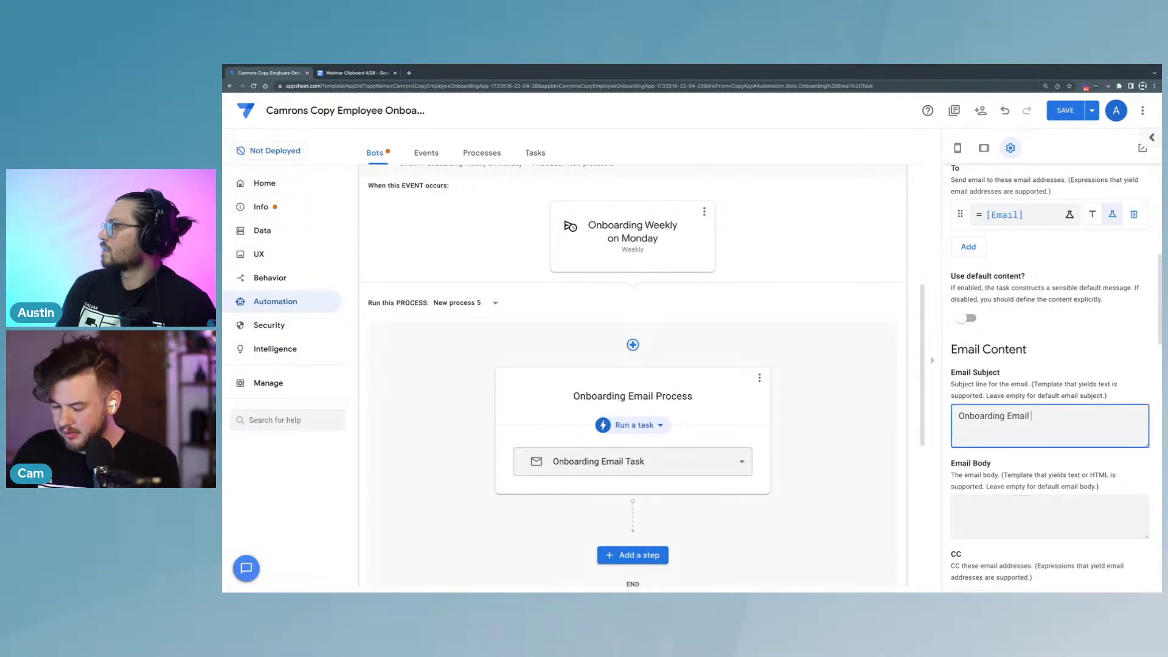
pyautogui.write('<<')
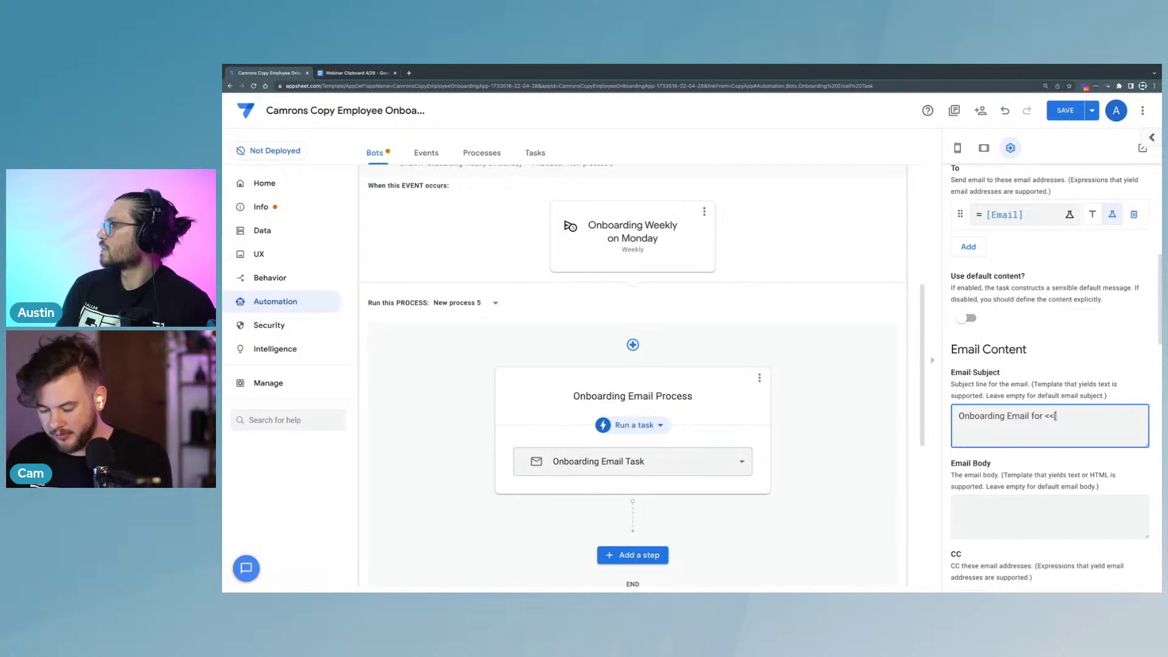
pyautogui.write('[First N')
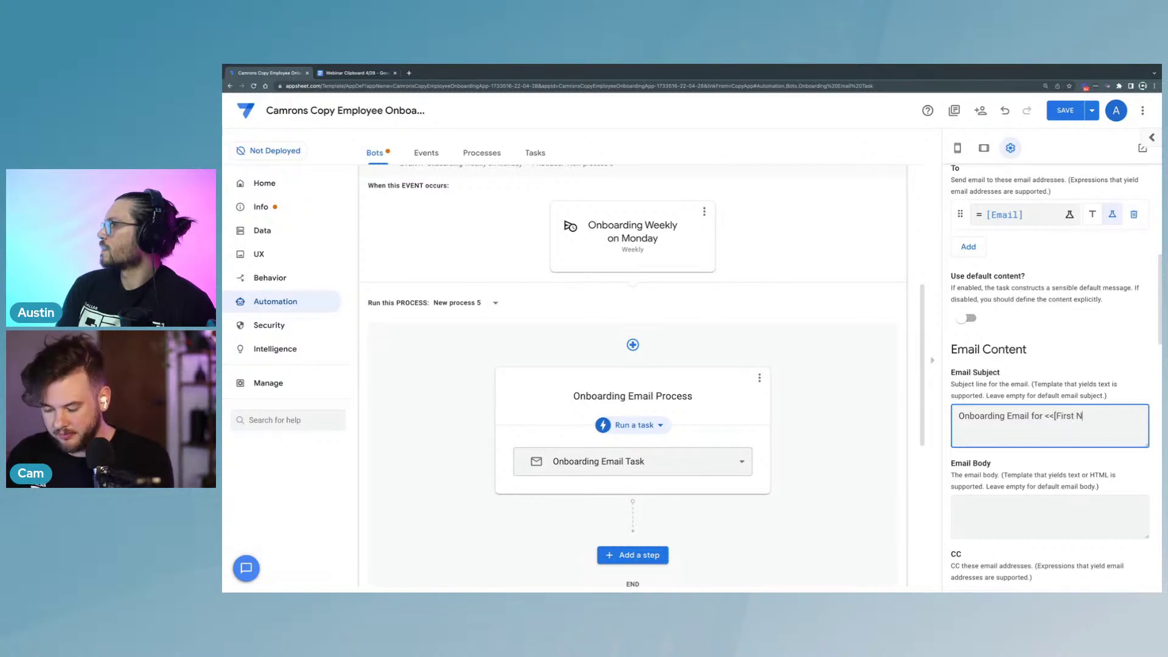
pyautogui.write('ame]')
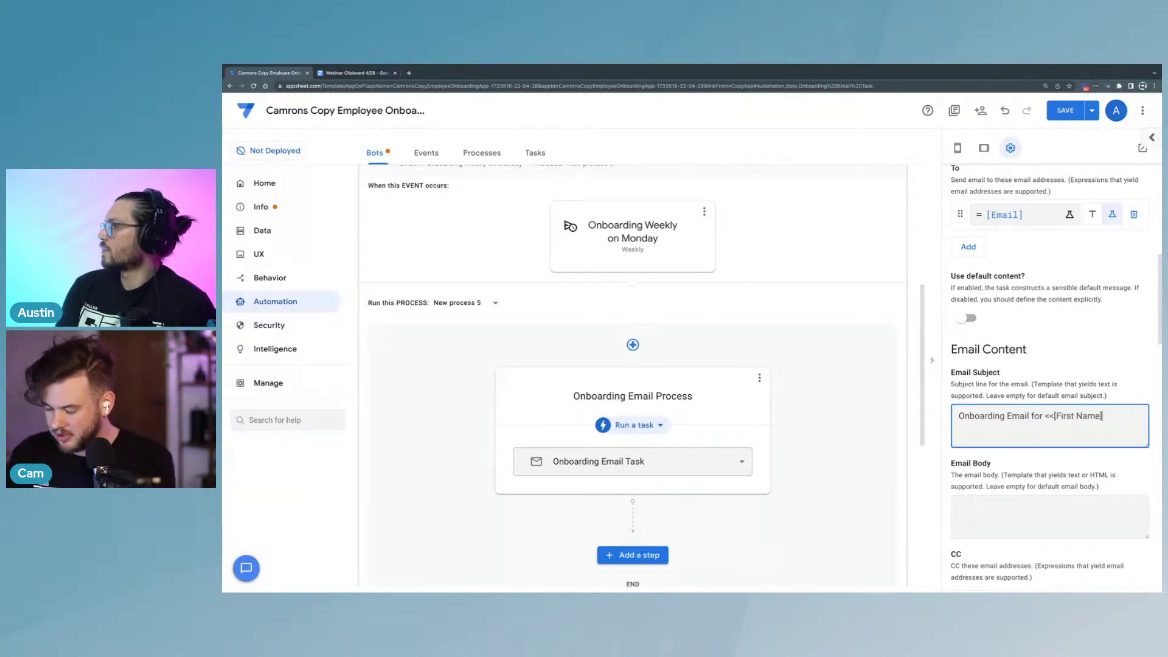
pyautogui.write('>>')
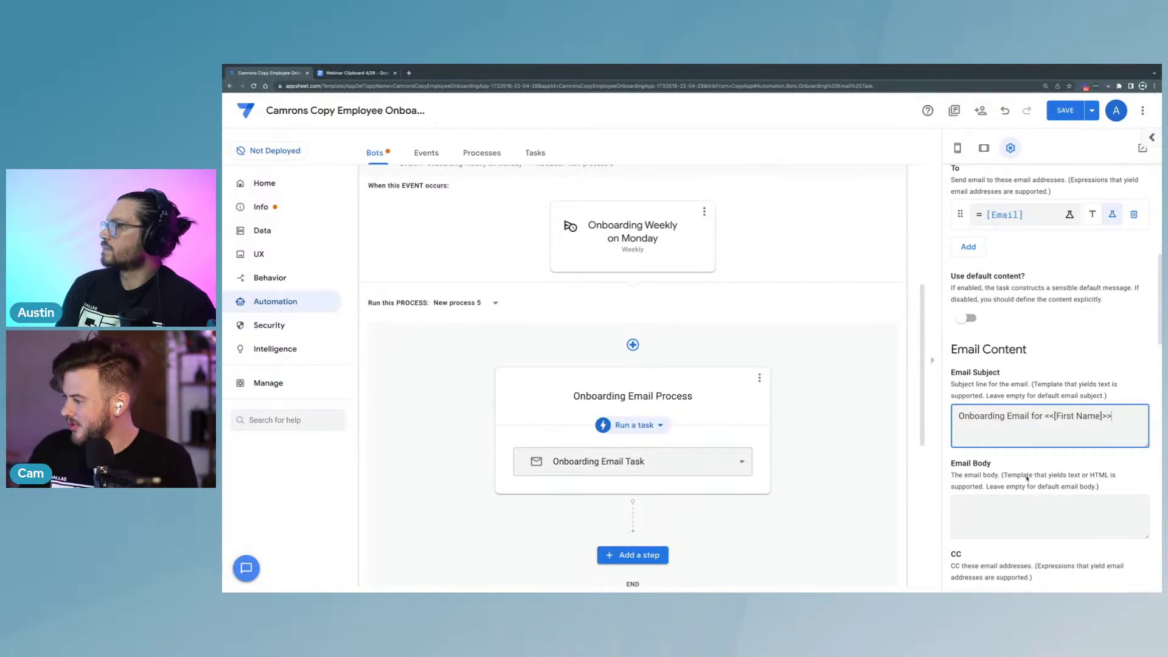
# Step: Set the email body to "Attached are your Onboarding To-Dos"
pyautogui.click(1013, 508)
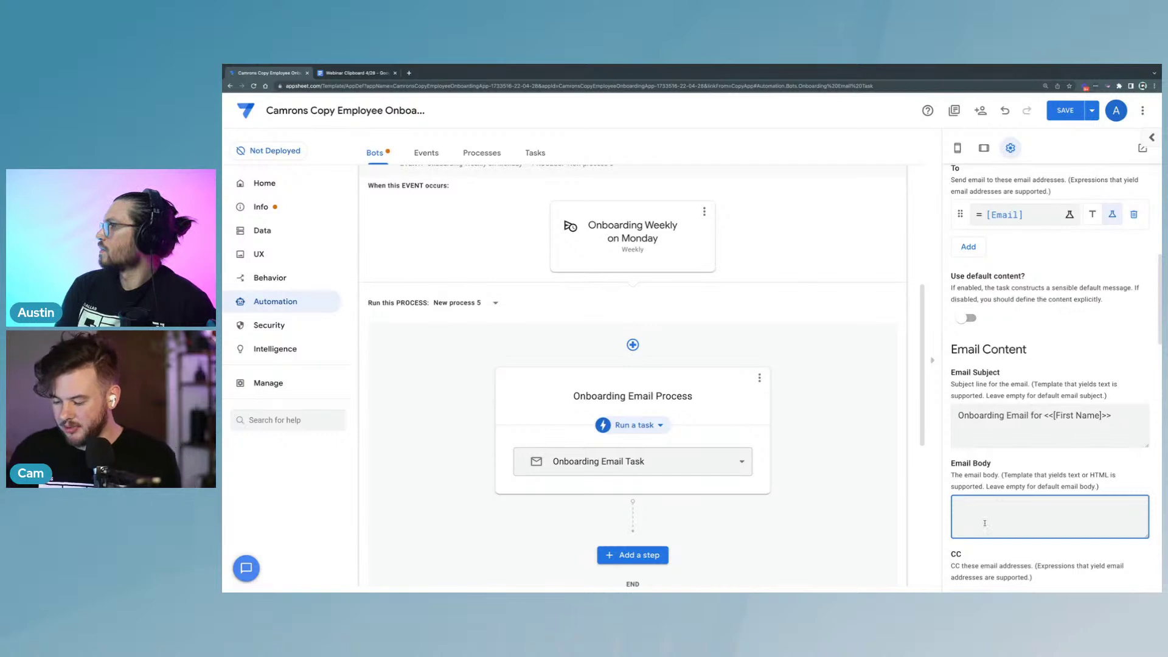
pyautogui.write('Attached are your')
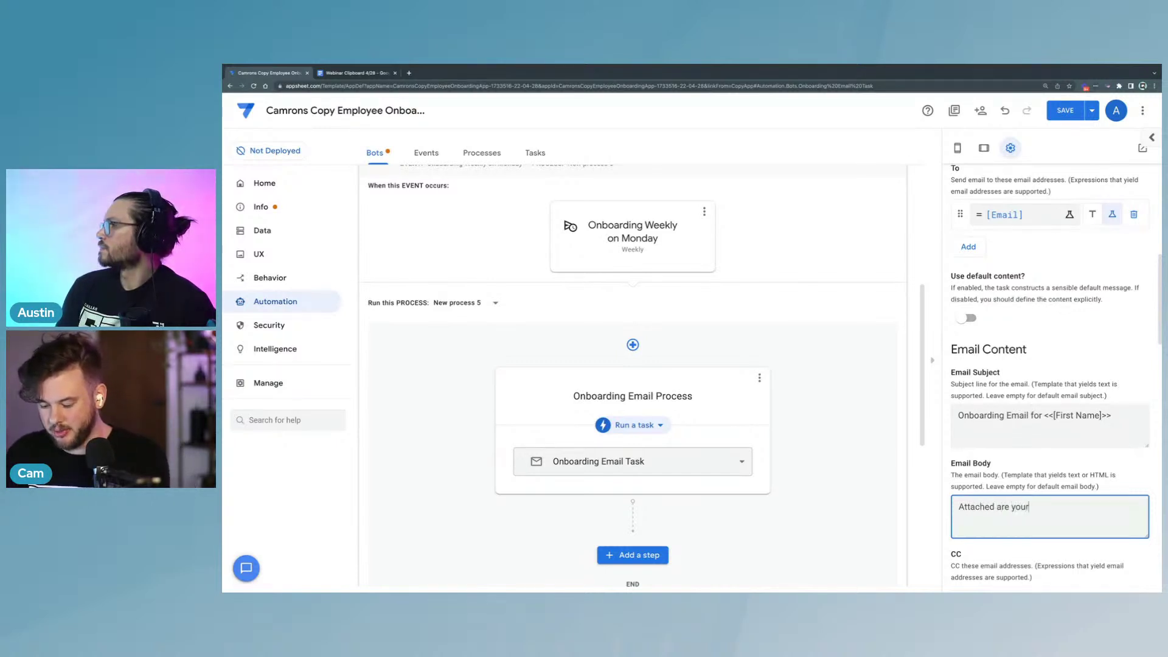
pyautogui.write(' Onbo')
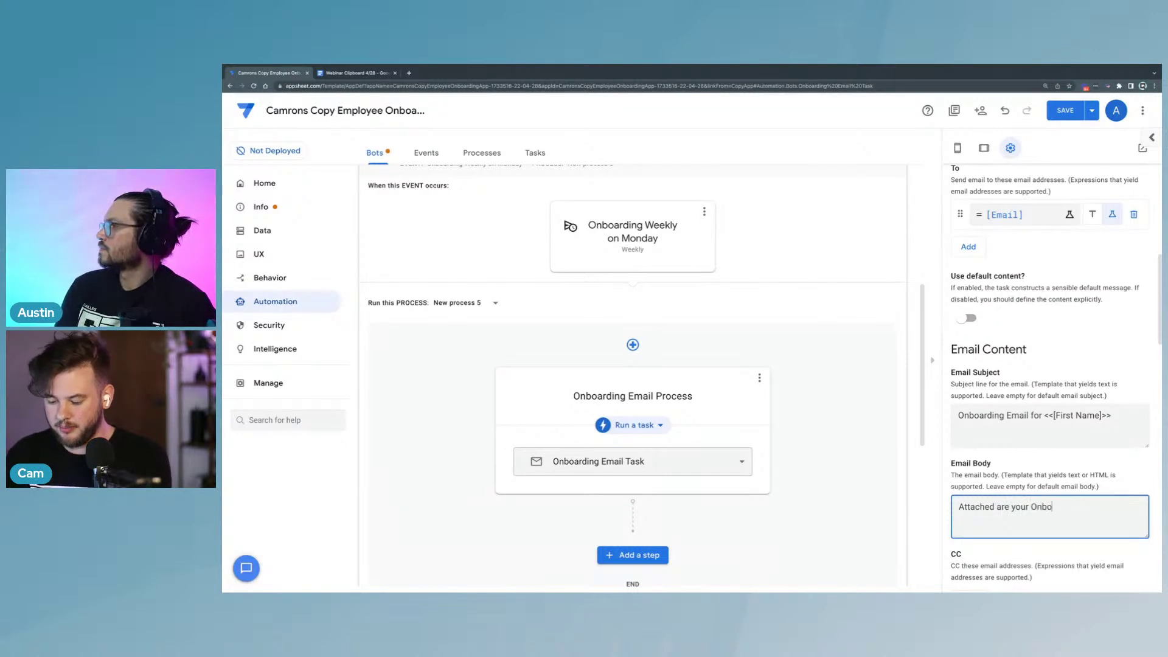
pyautogui.write('arding To')
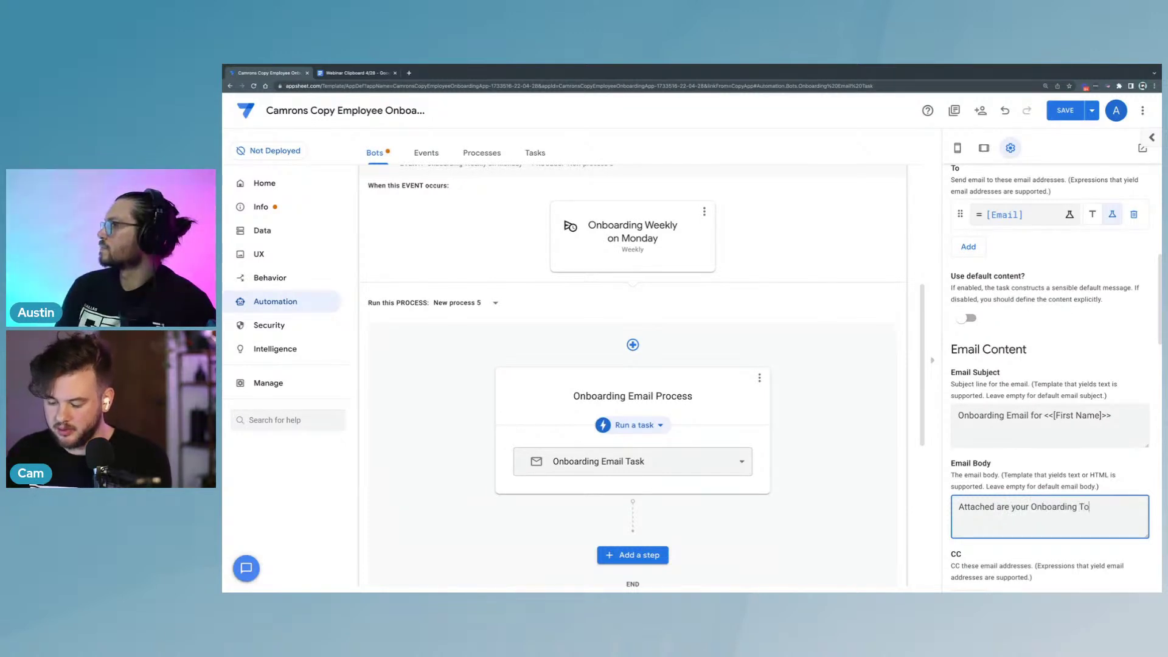
pyautogui.write('-Dos')
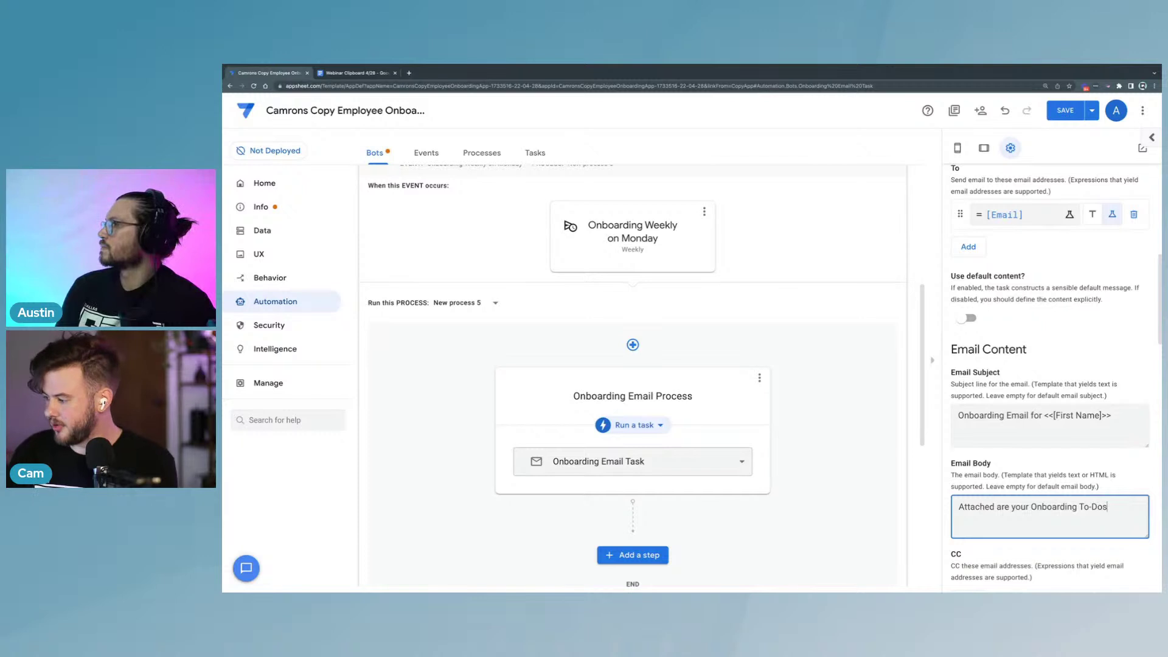
# Step: Add a CC recipient entry to the email task and switch the entry to expression mode
pyautogui.scroll(-2, 1004, 530)
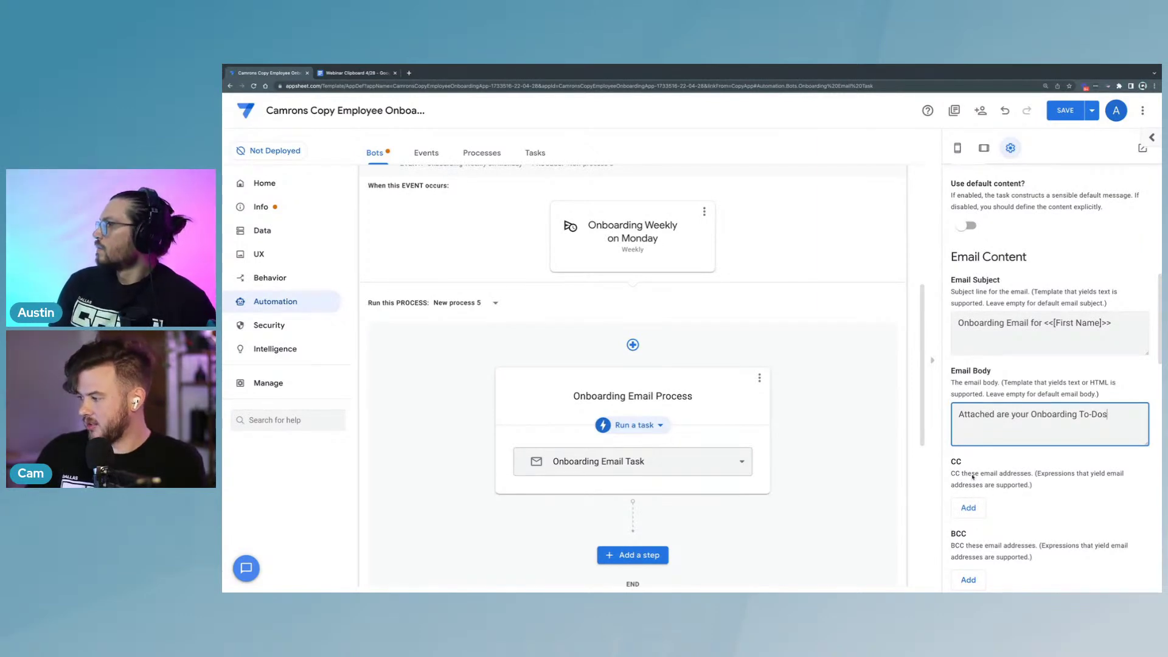
pyautogui.click(970, 509)
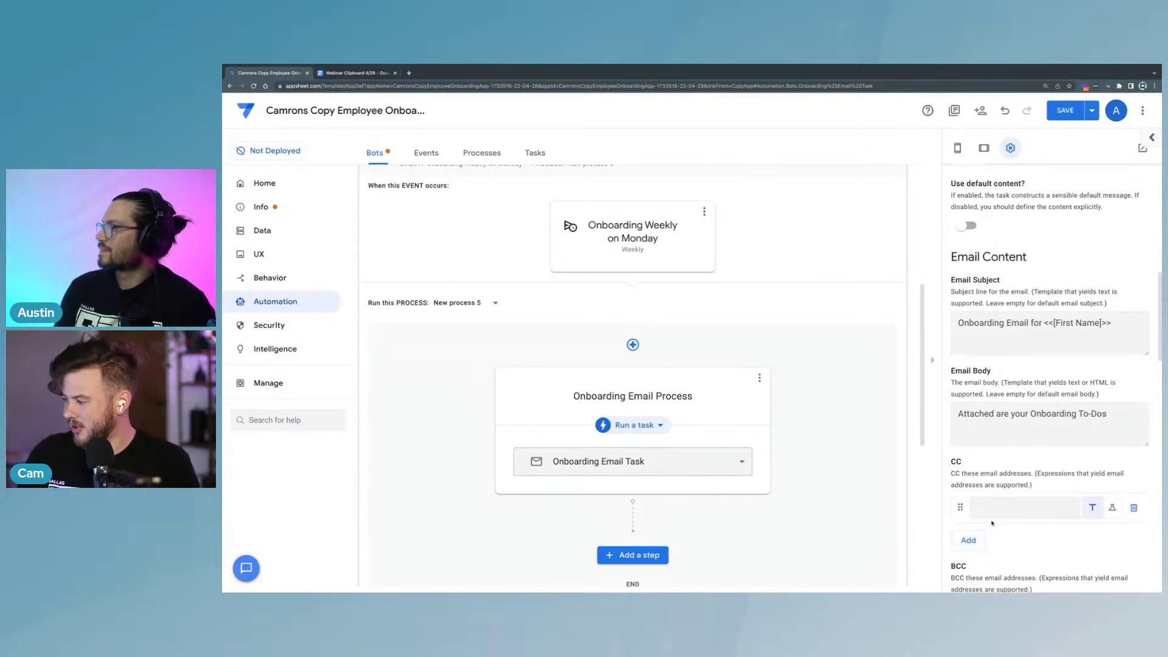
pyautogui.moveTo(1035, 487)
pyautogui.mouseDown()
pyautogui.moveTo(1008, 475)
pyautogui.moveTo(1035, 473)
pyautogui.mouseUp()
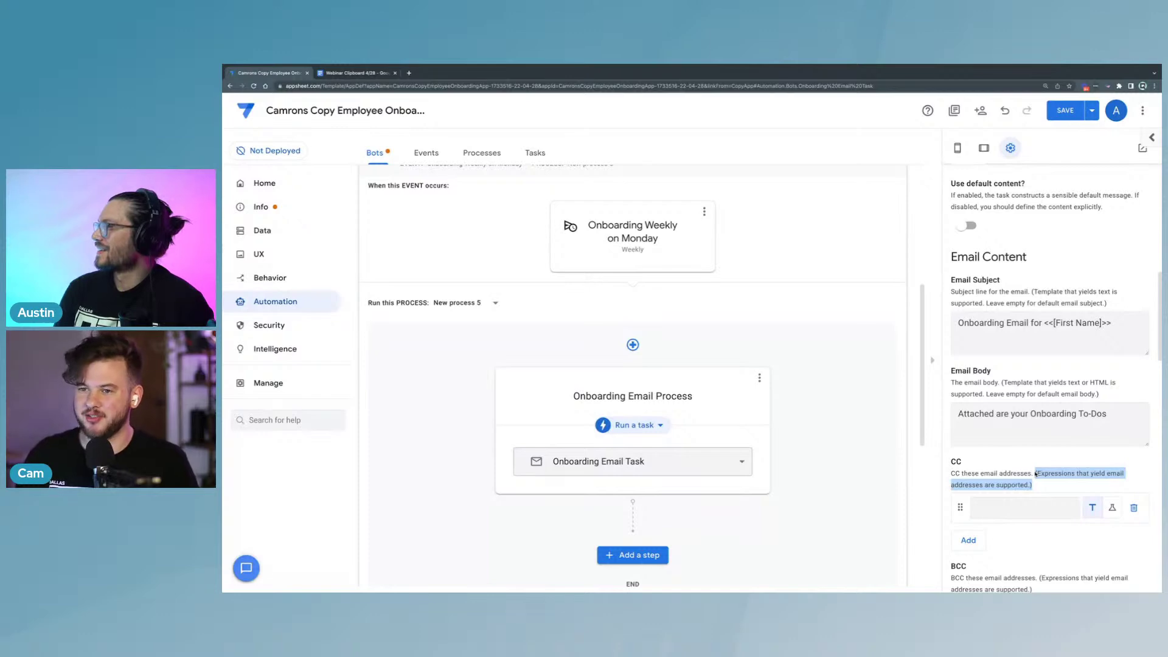
pyautogui.hotkey('ctrl', 'Right')
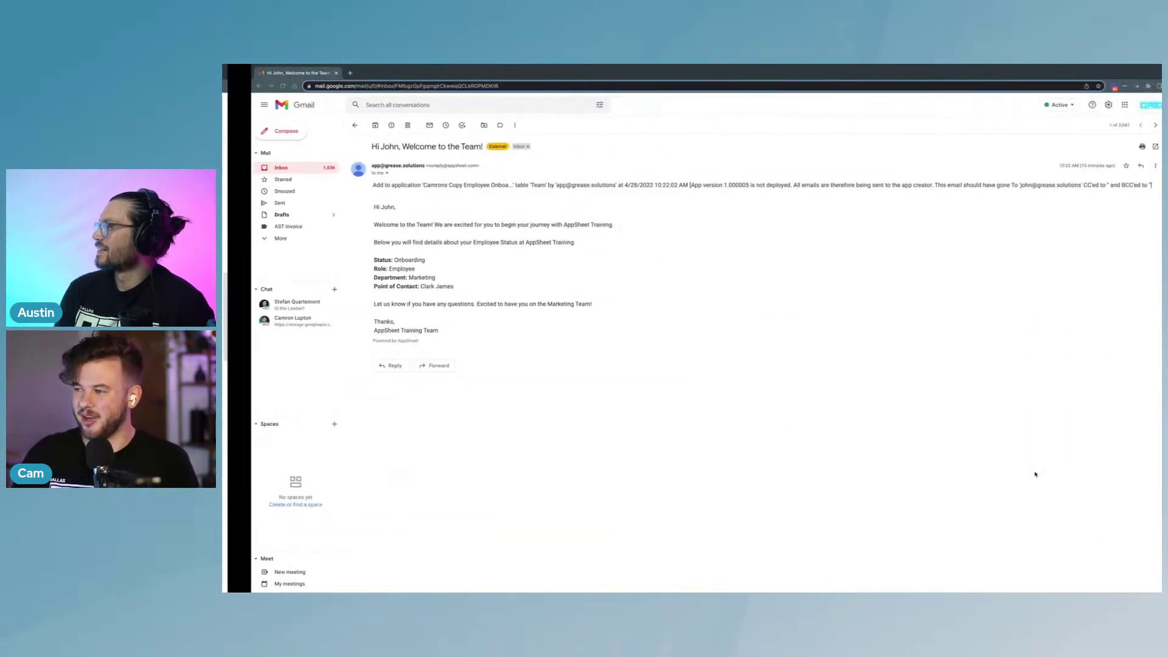
pyautogui.hotkey('ctrl', 'Left')
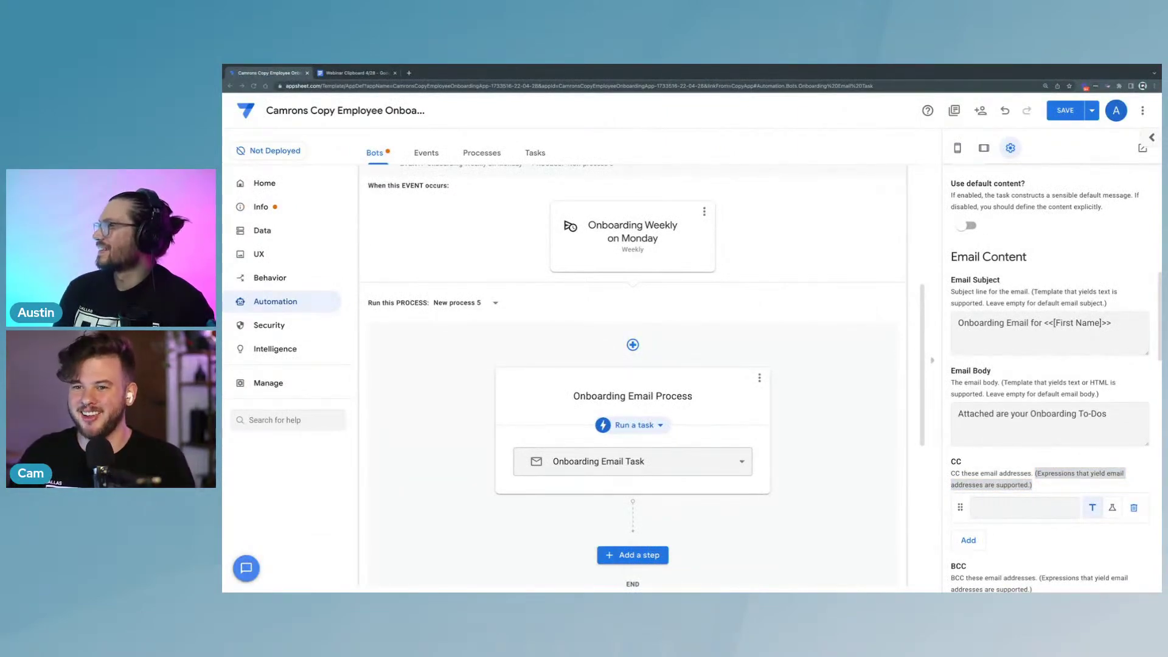
pyautogui.click(1024, 510)
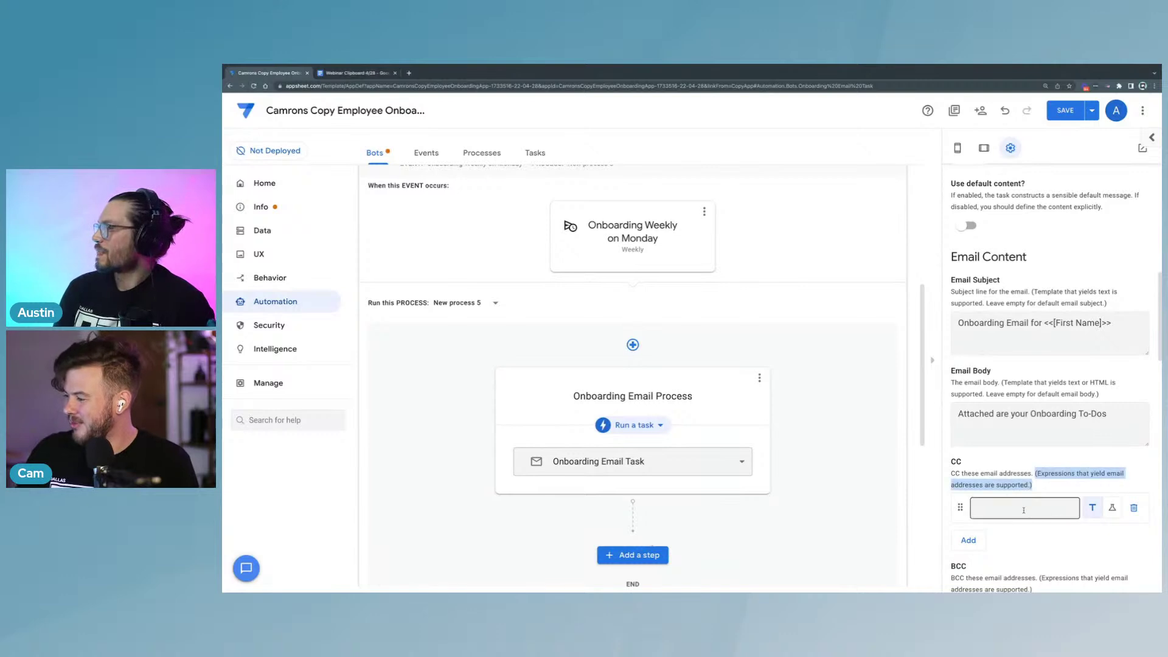
pyautogui.click(1023, 510)
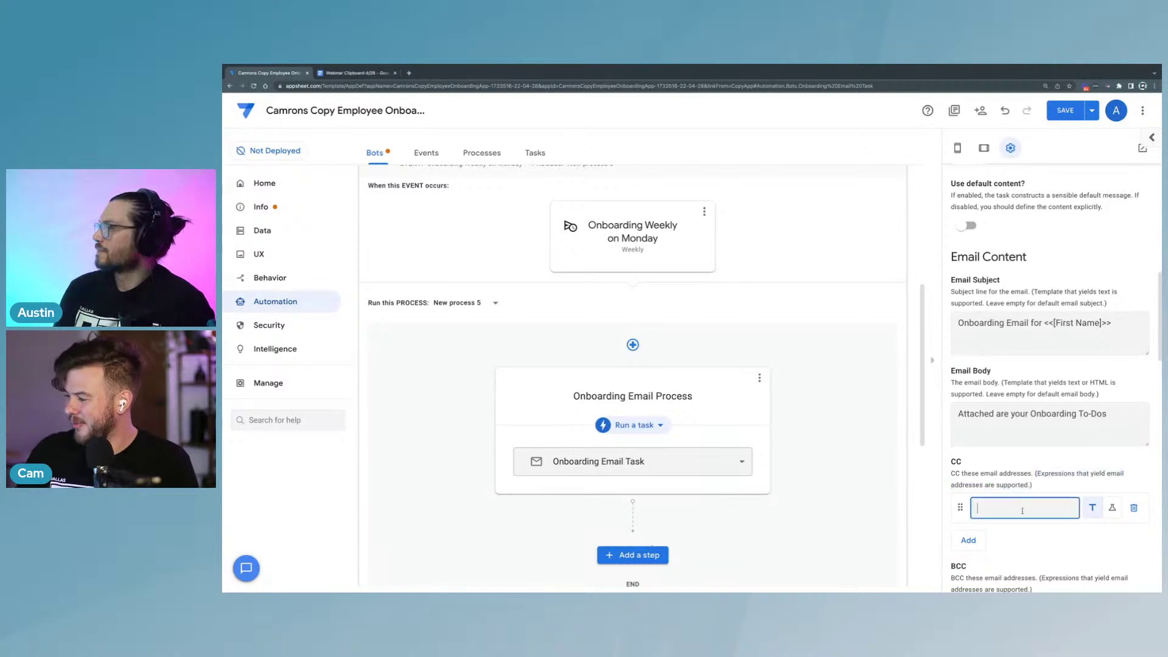
pyautogui.click(1112, 507)
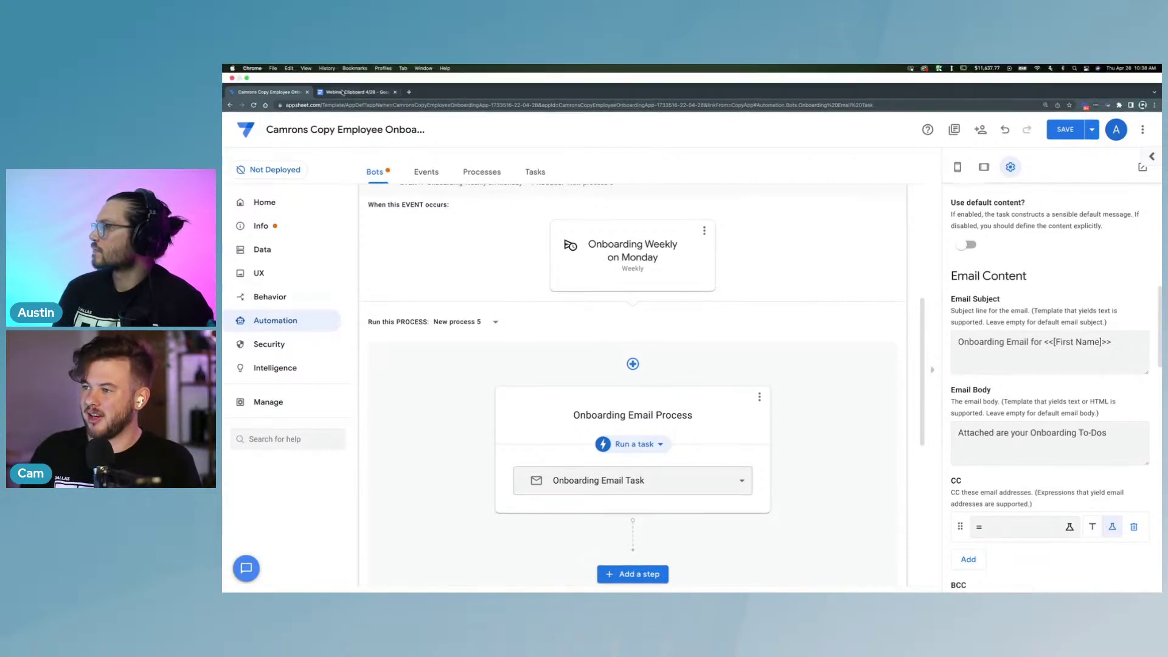
# Step: Switch to the Webinar Clipboard 4/28 document and examine which team members the CC line specifies
pyautogui.click(357, 72)
pyautogui.click(608, 224)
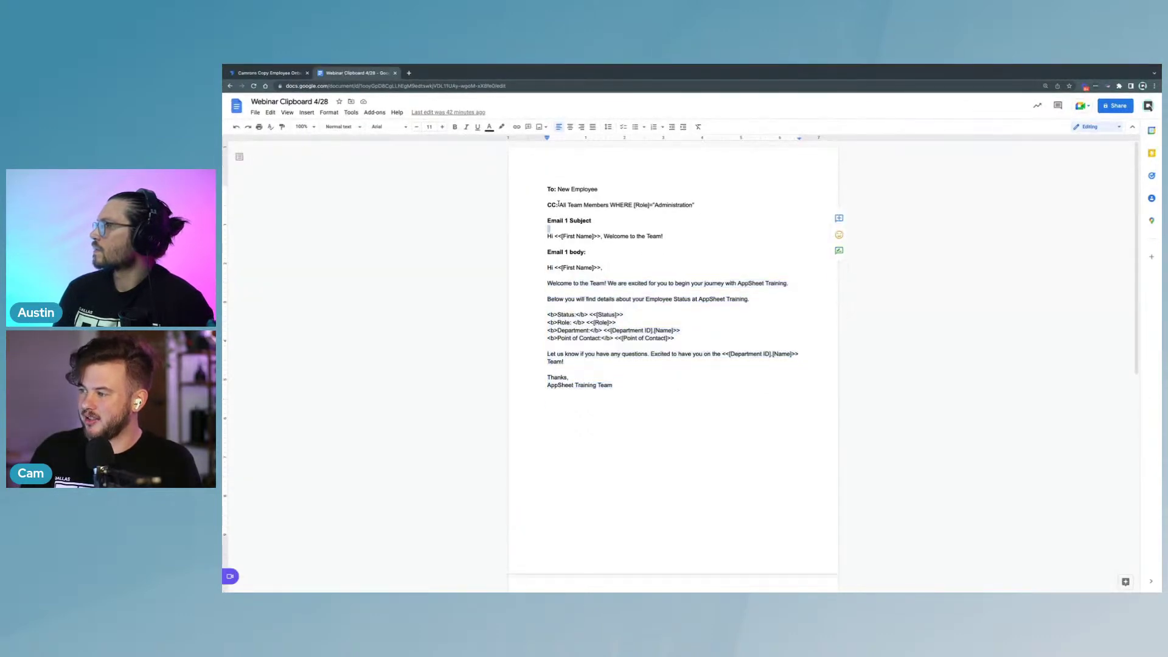
pyautogui.moveTo(558, 205); pyautogui.dragTo(700, 208)
pyautogui.click(636, 223)
pyautogui.doubleClick(706, 211)
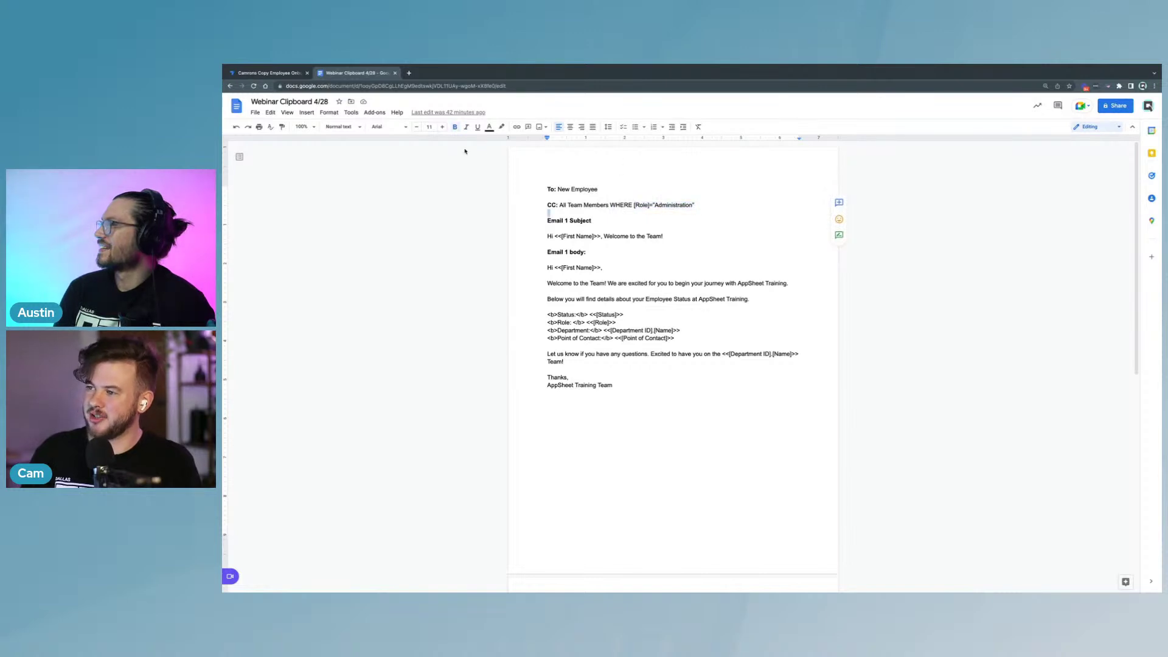
# Step: Switch back to the AppSheet editor and begin the CC recipient expression with SELECT over Team[Email]
pyautogui.click(279, 76)
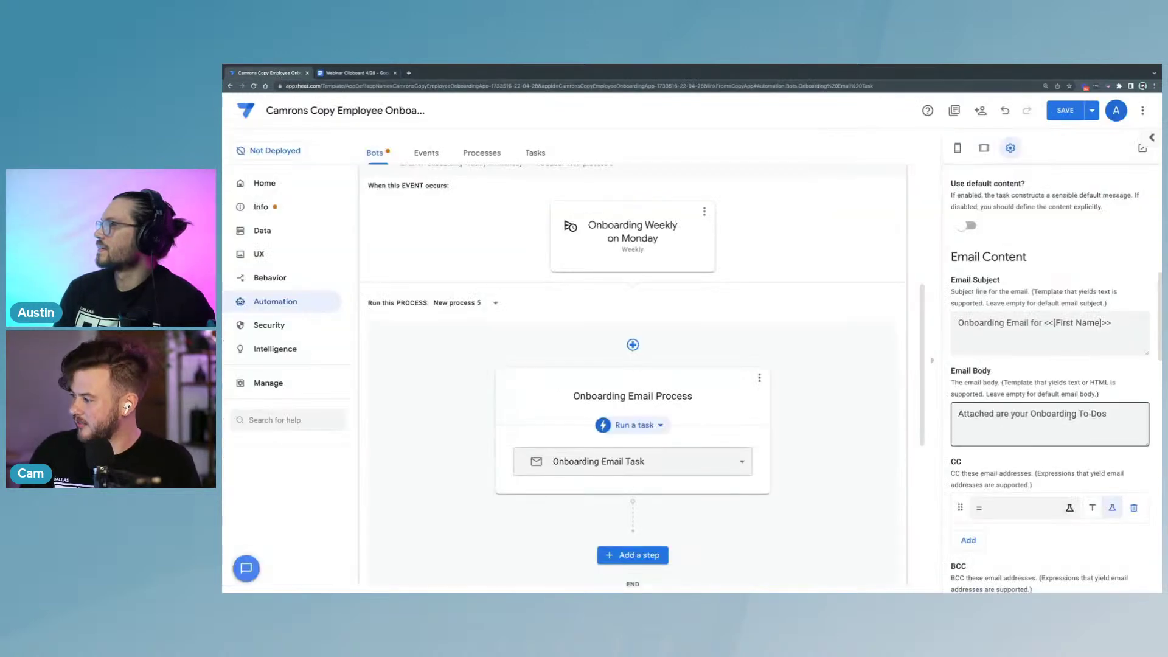
pyautogui.click(1052, 514)
pyautogui.click(1049, 509)
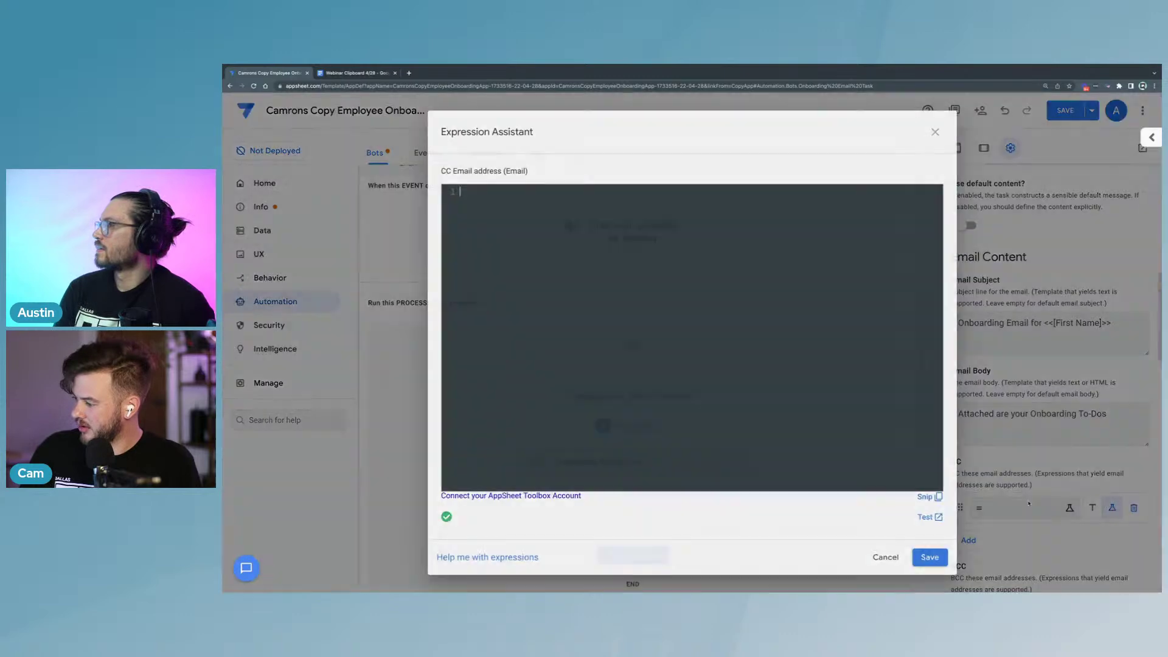
pyautogui.write('SELECT(')
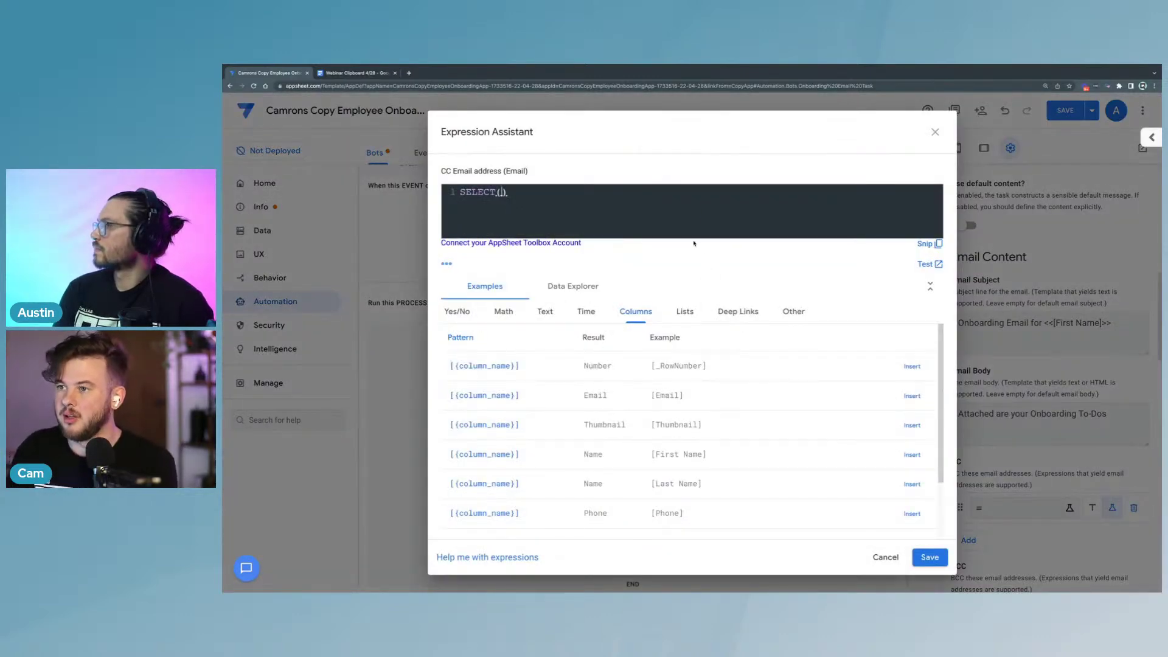
pyautogui.write('Team[')
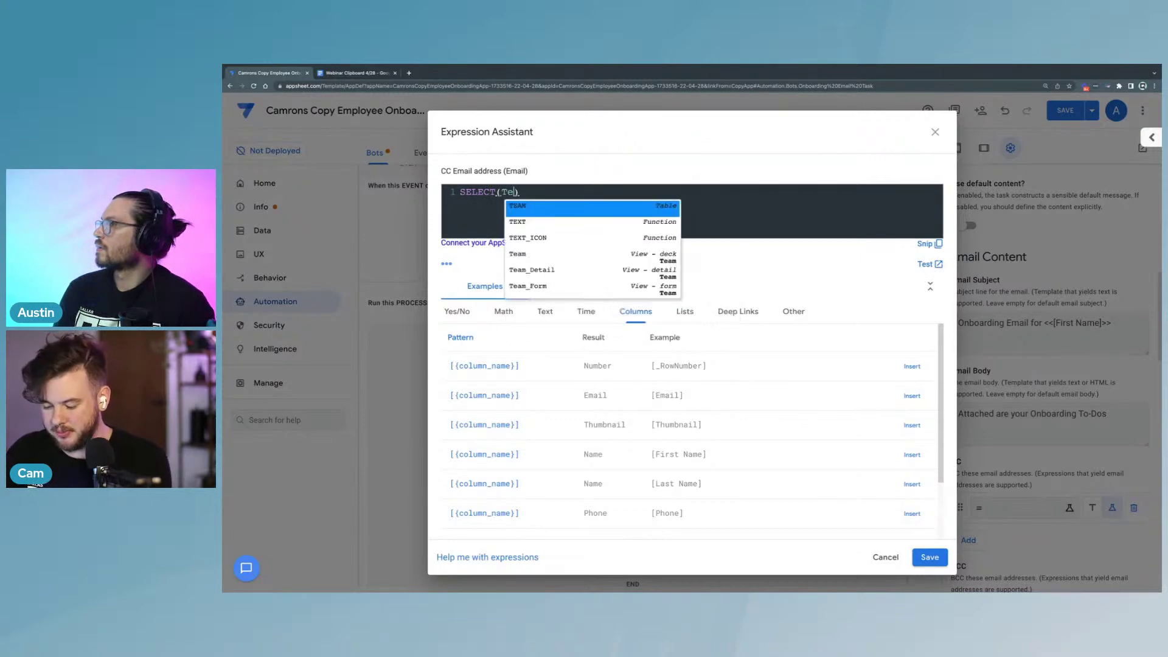
pyautogui.write('E')
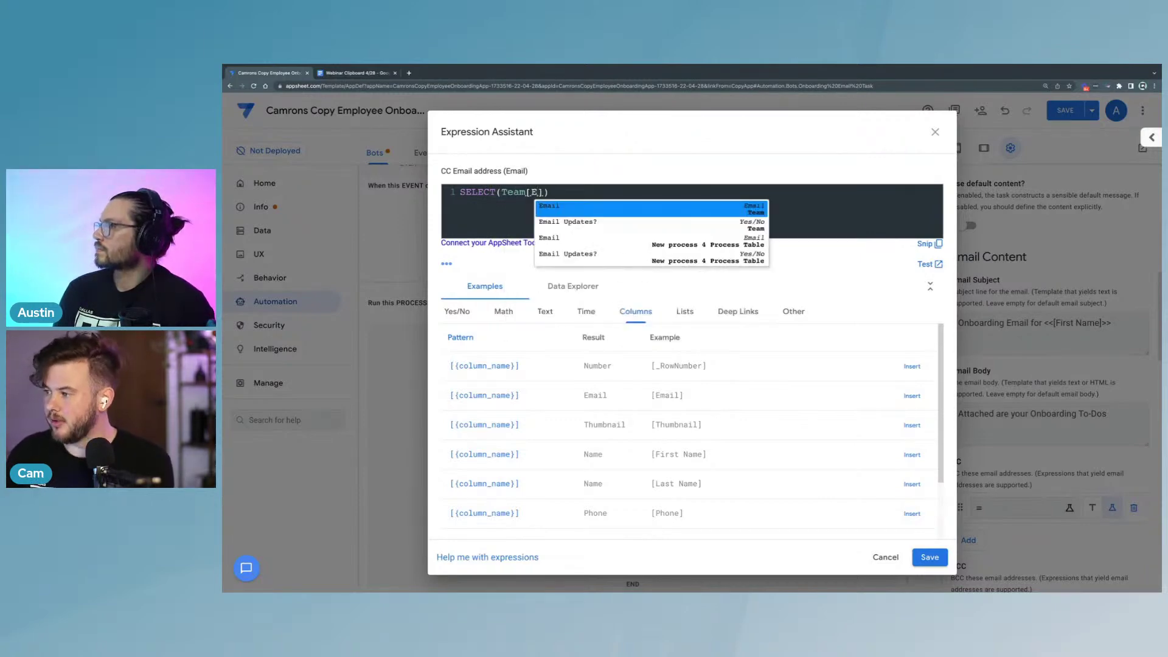
pyautogui.press('Return')
pyautogui.write(', ')
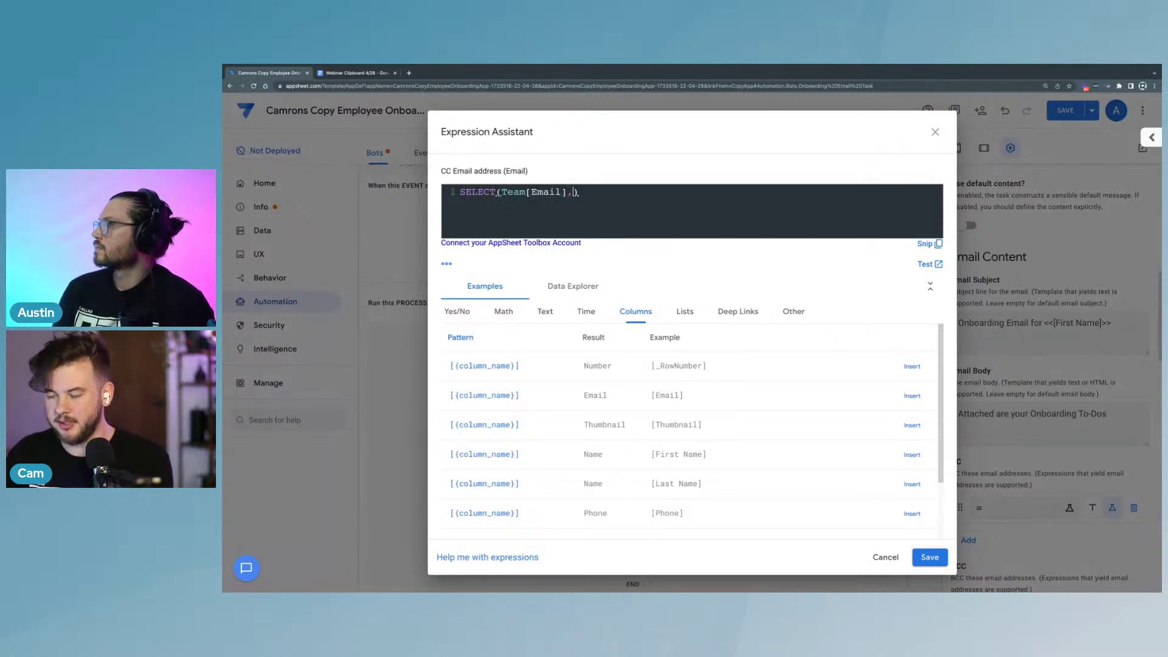
# Step: Complete the SELECT expression with the condition [Role]="Administration"
pyautogui.write('[')
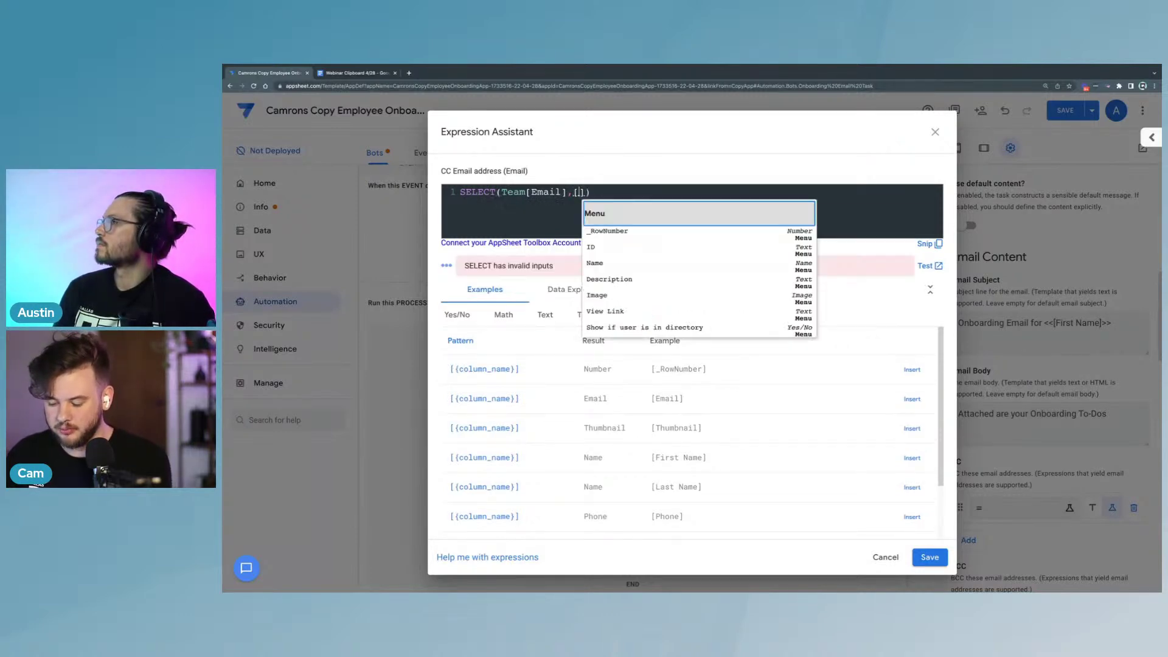
pyautogui.write('Ro')
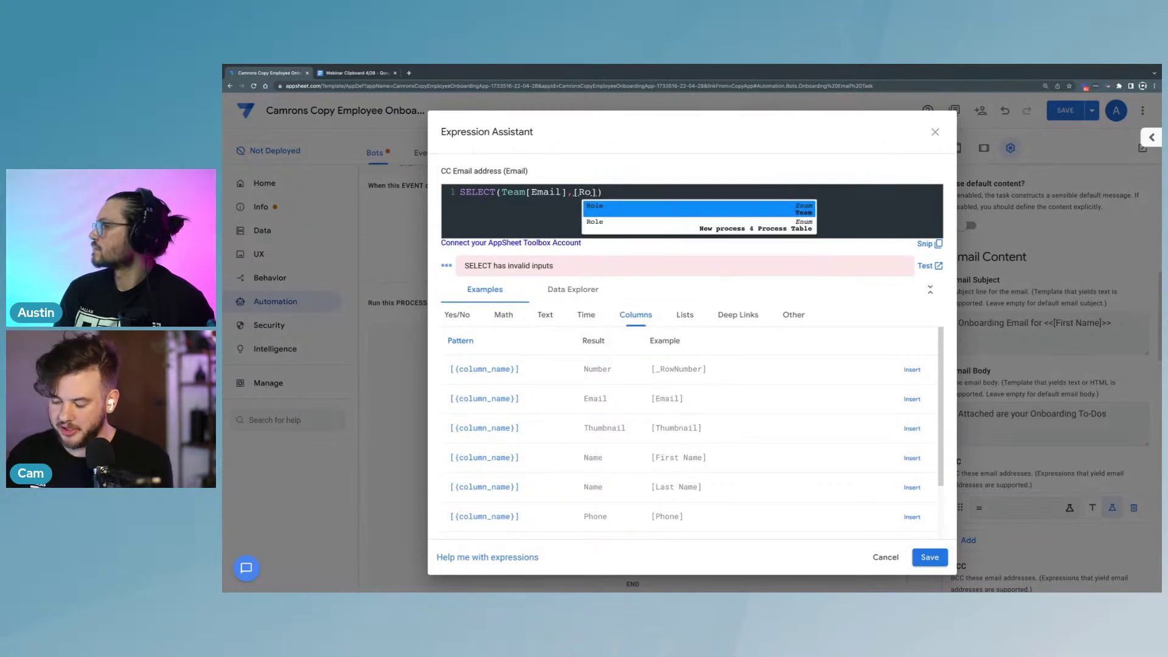
pyautogui.write('le')
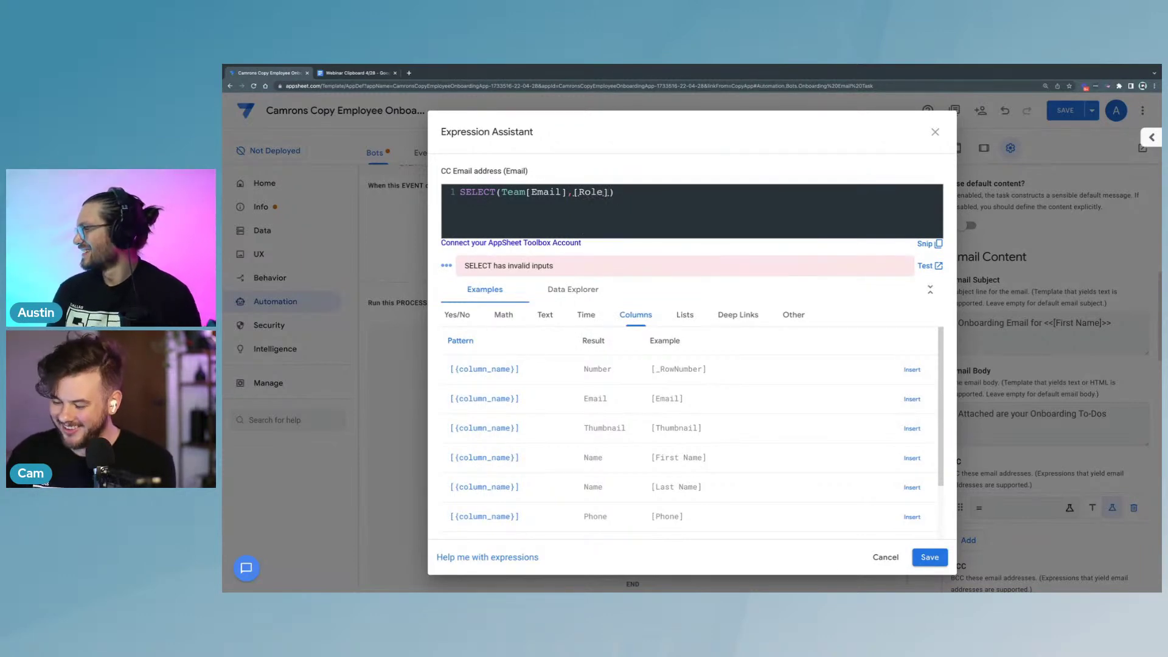
pyautogui.write(']="')
pyautogui.write('Administ')
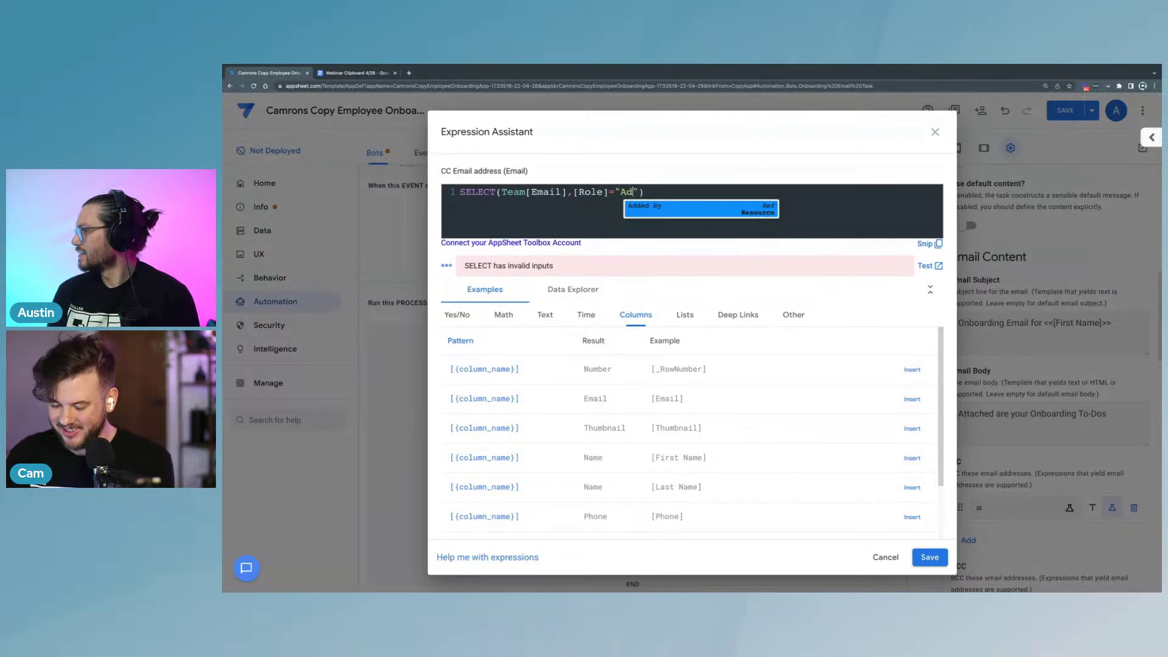
pyautogui.write('ration')
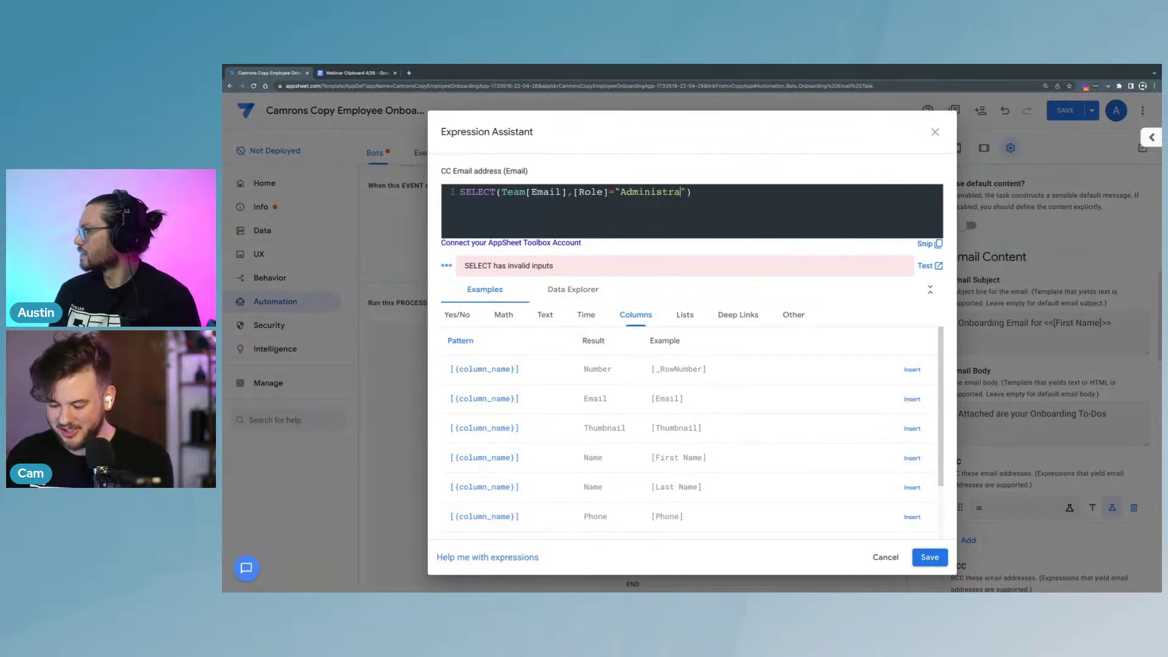
pyautogui.click(607, 218)
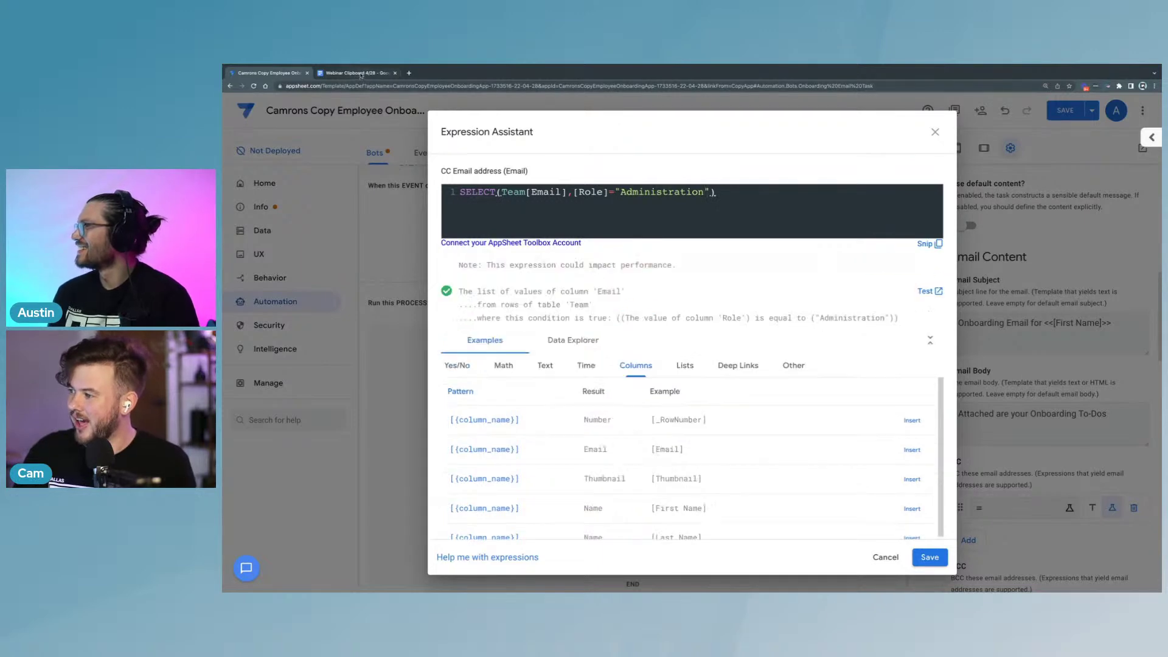
# Step: Compare the CC expression with the CC line in the Webinar Clipboard 4/28 document, and save the expression in AppSheet
pyautogui.click(361, 73)
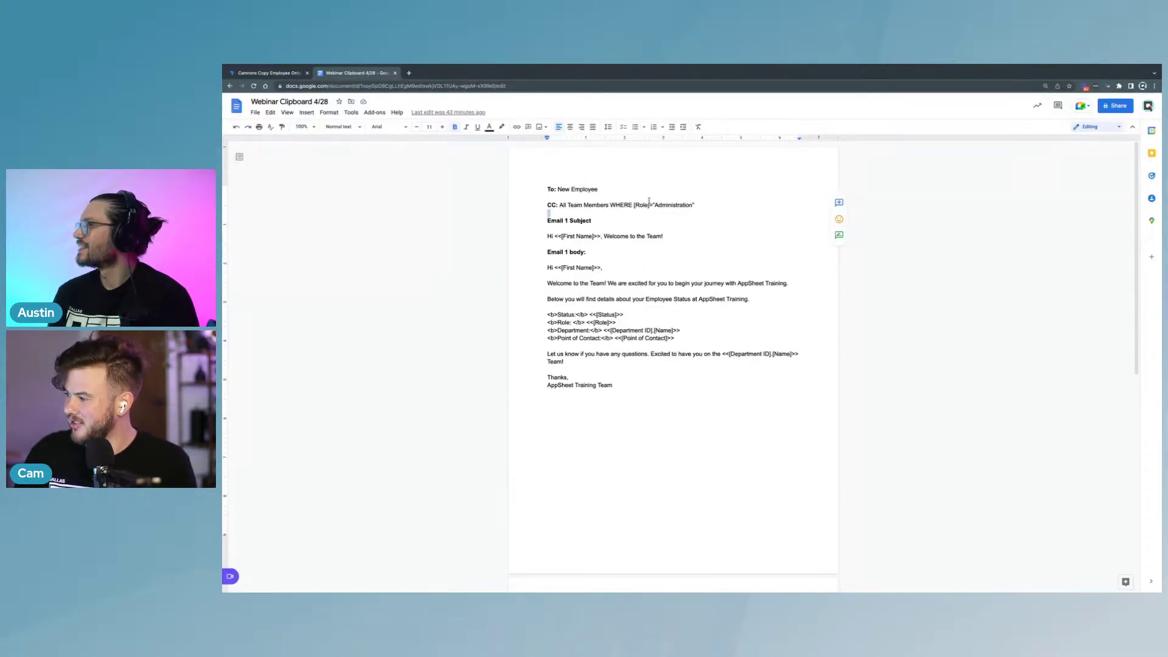
pyautogui.click(267, 74)
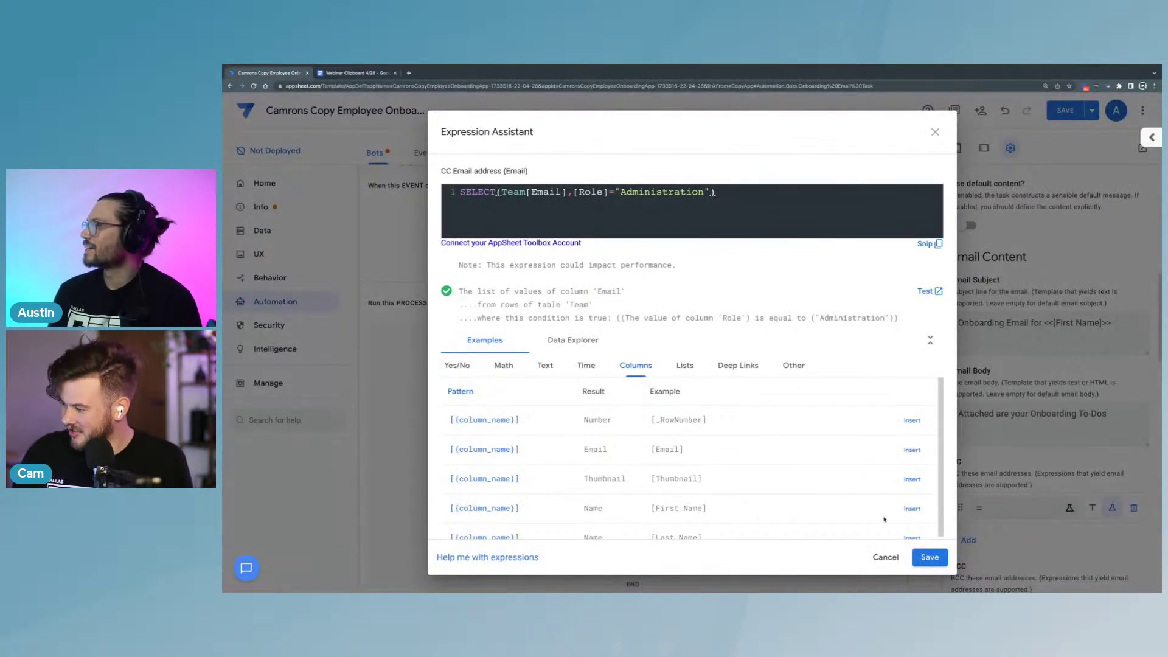
pyautogui.click(923, 557)
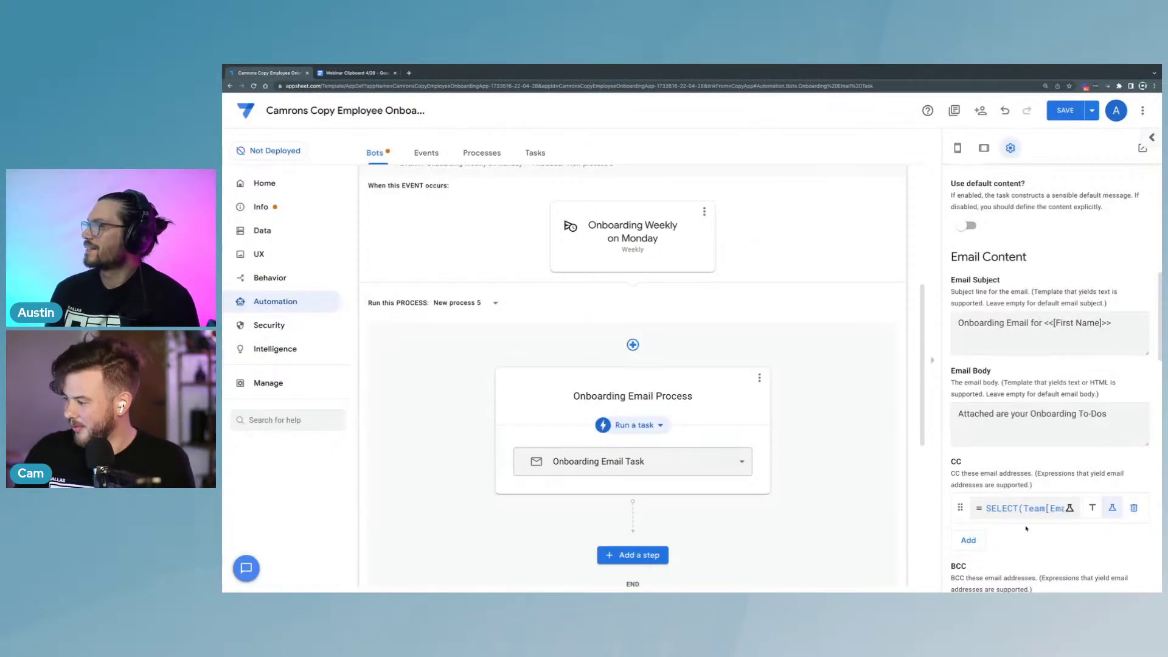
# Step: Set the email task's PreHeader to <<TEXT(" ")>>
pyautogui.scroll(-4, 1025, 528)
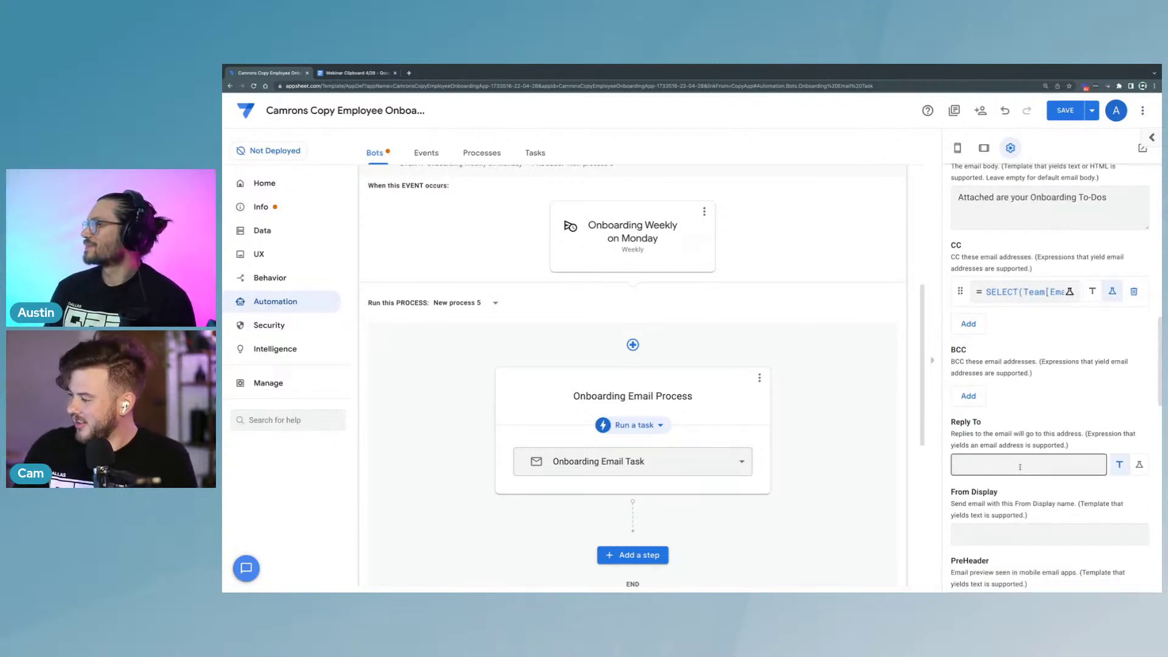
pyautogui.scroll(-3, 1032, 447)
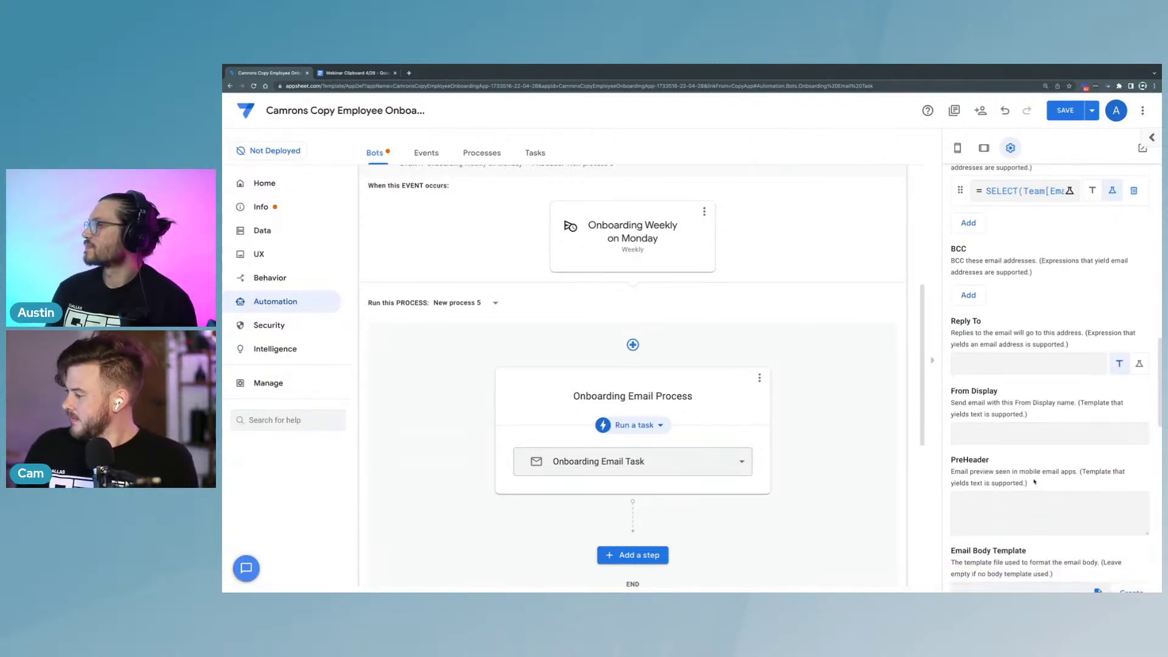
pyautogui.scroll(4, 1031, 465)
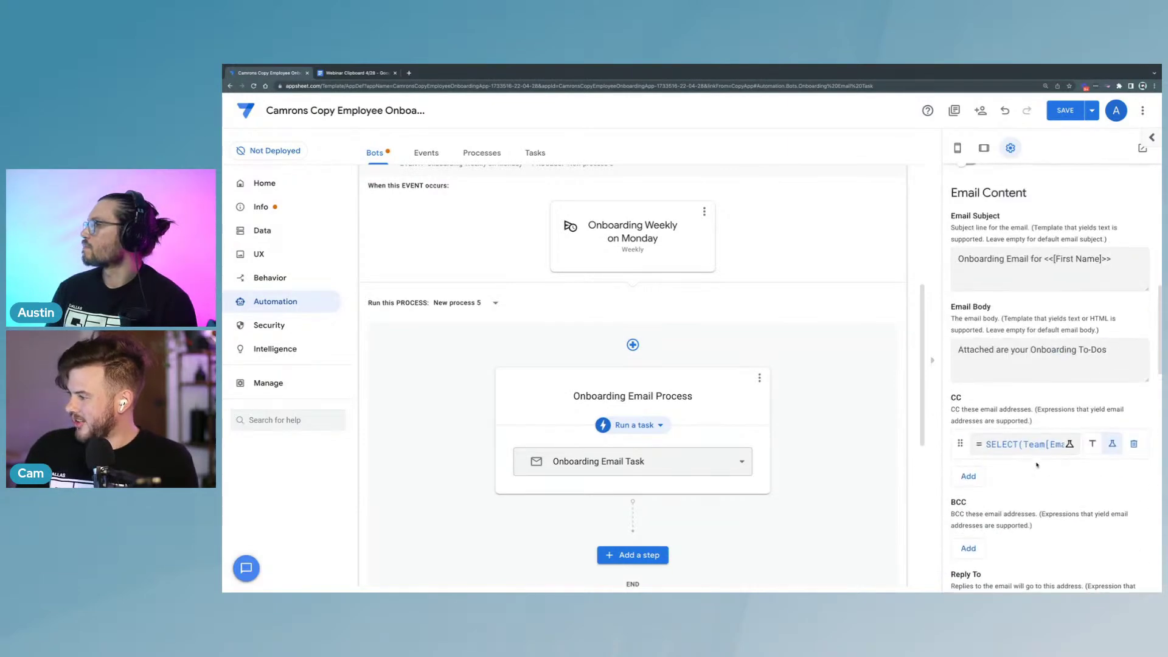
pyautogui.scroll(-6, 1036, 465)
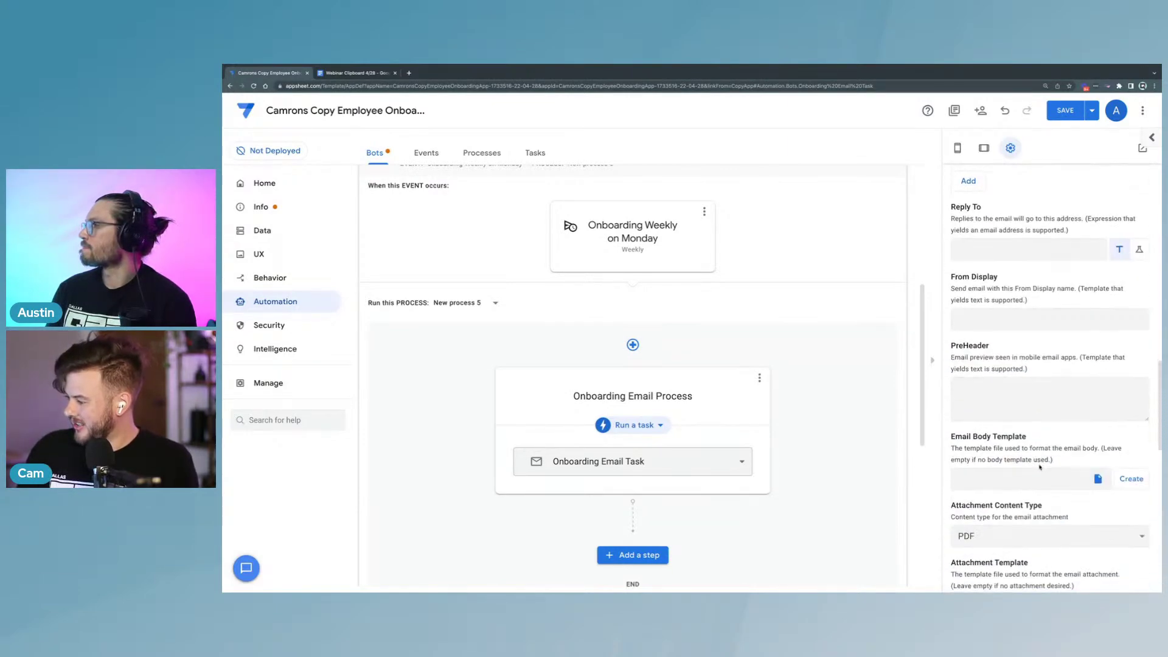
pyautogui.scroll(-2, 1039, 466)
pyautogui.click(1026, 348)
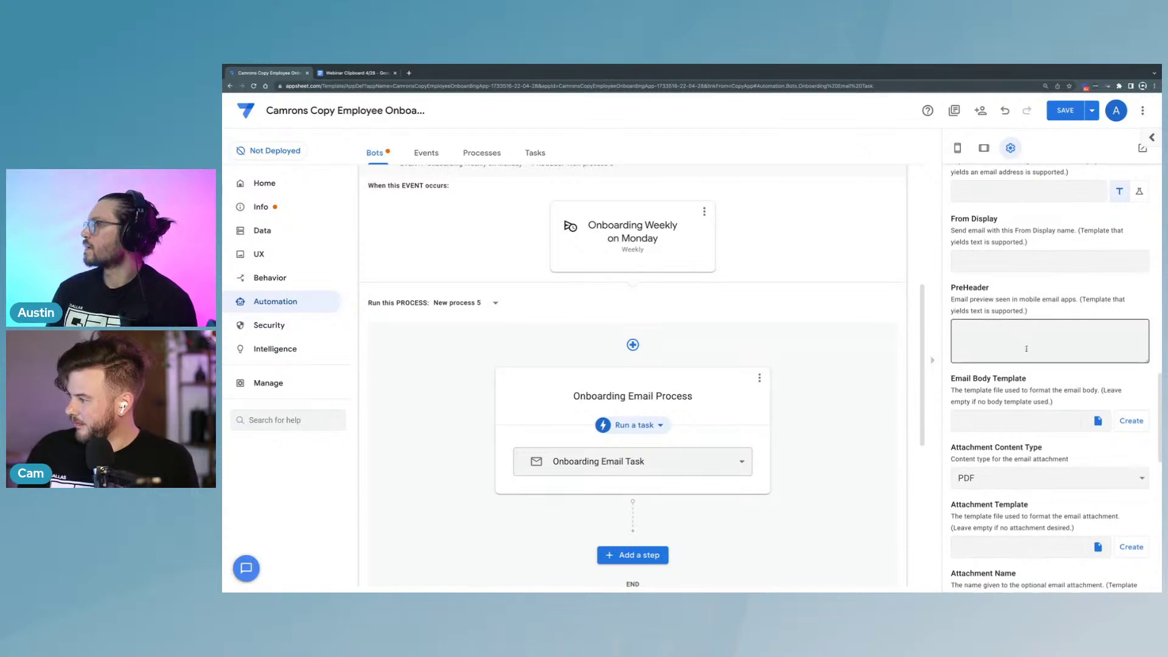
pyautogui.scroll(1, 1028, 352)
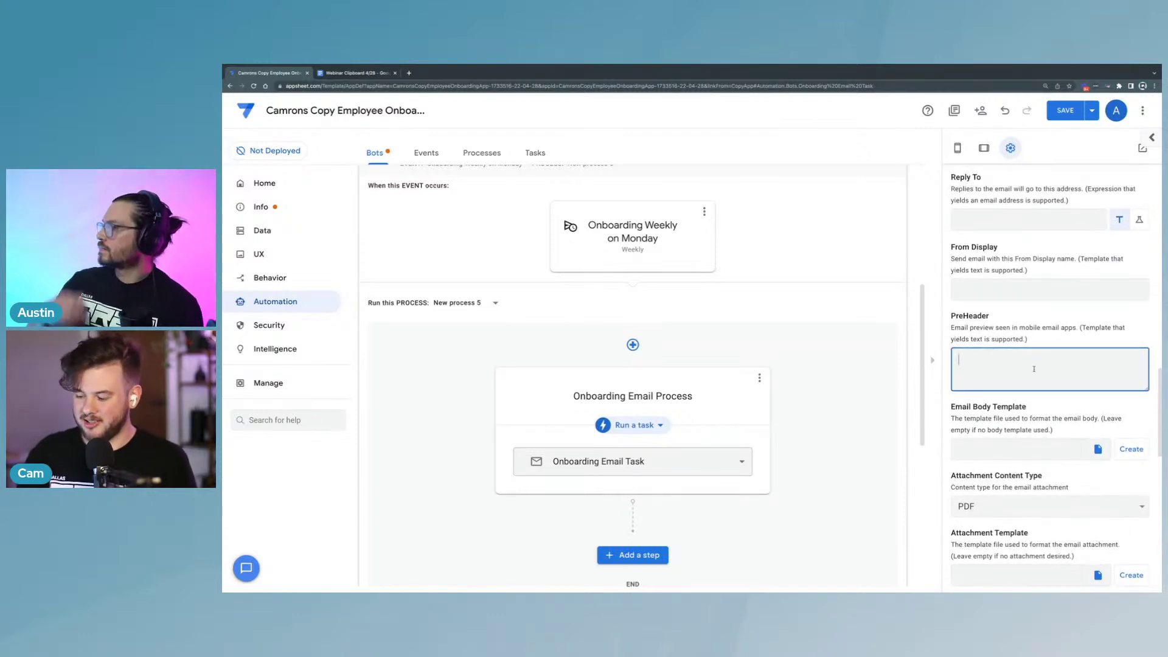
pyautogui.write('TEXT')
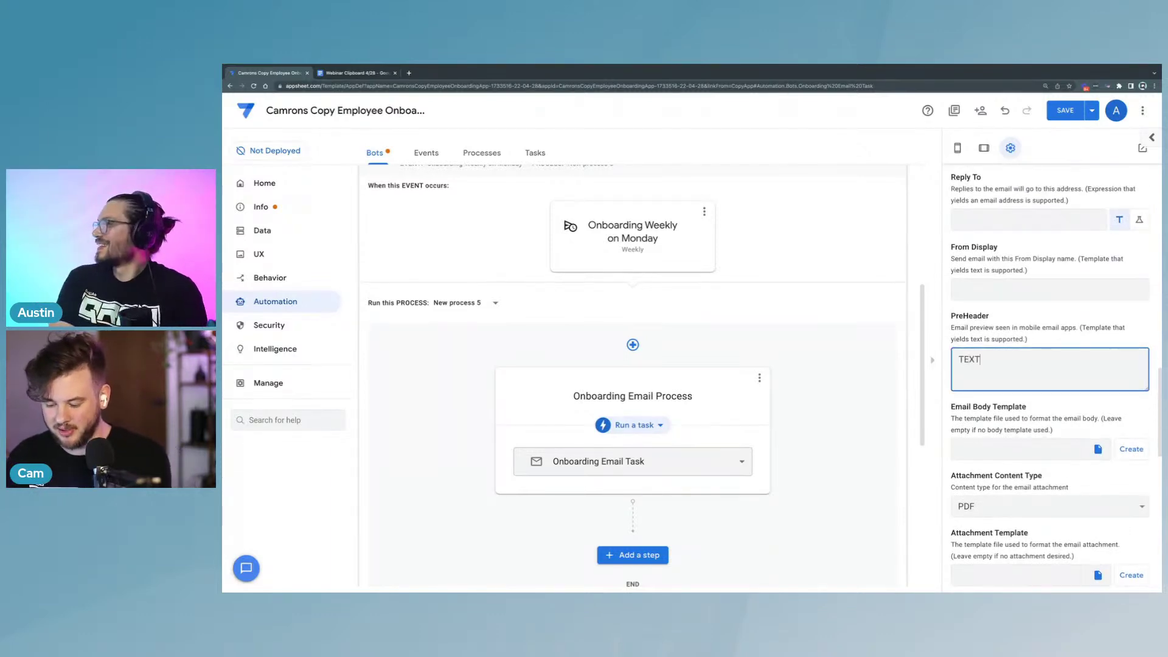
pyautogui.write('("')
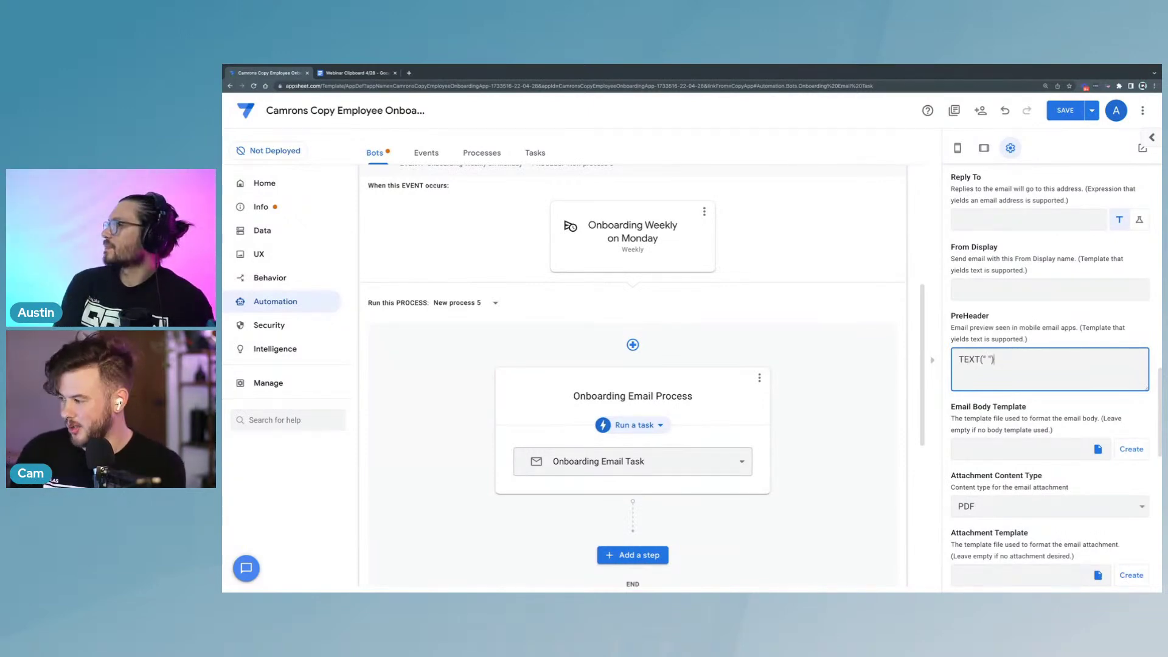
pyautogui.write(' ")>>')
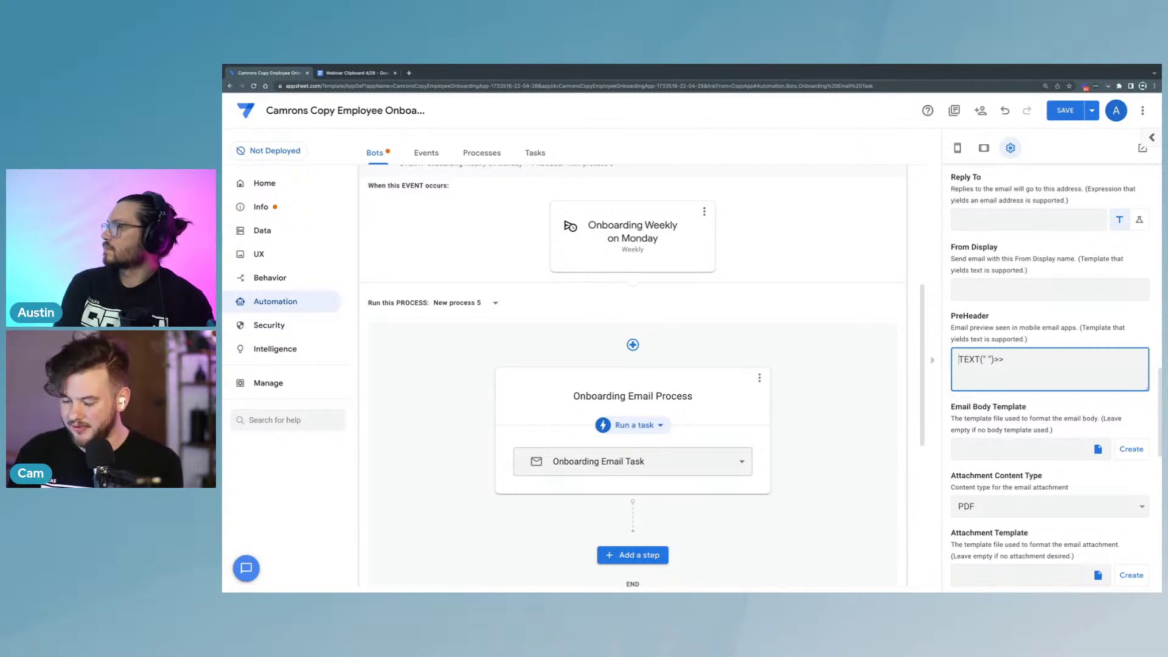
pyautogui.write('<<')
pyautogui.click(1007, 359)
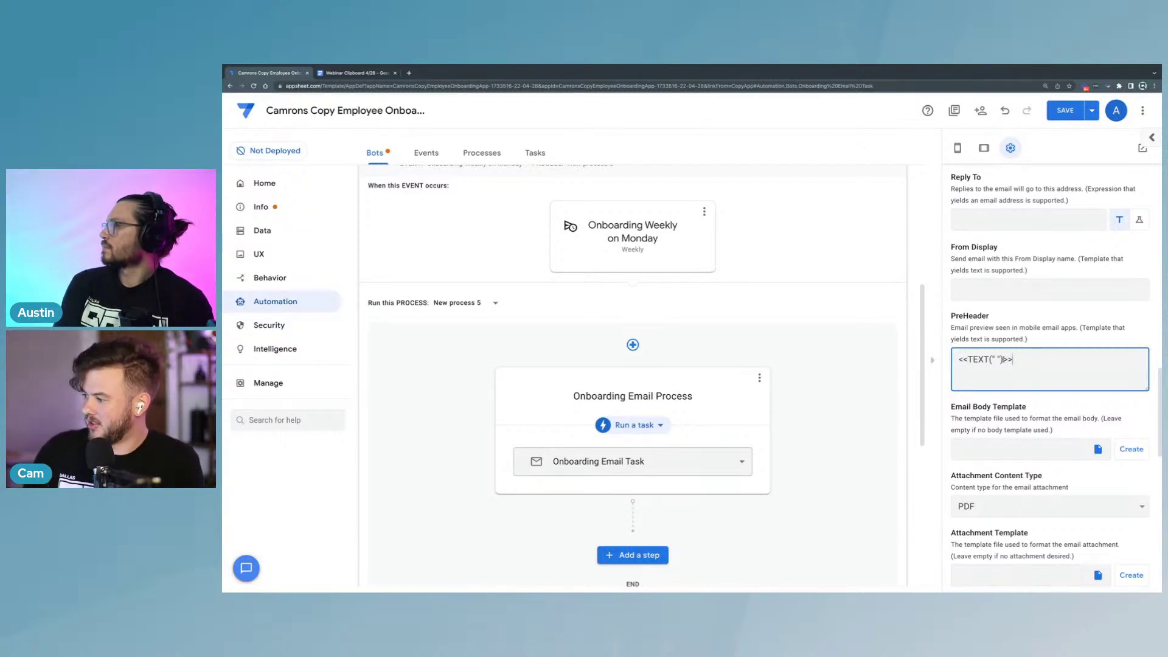
pyautogui.moveTo(997, 359); pyautogui.dragTo(994, 359)
pyautogui.click(997, 359)
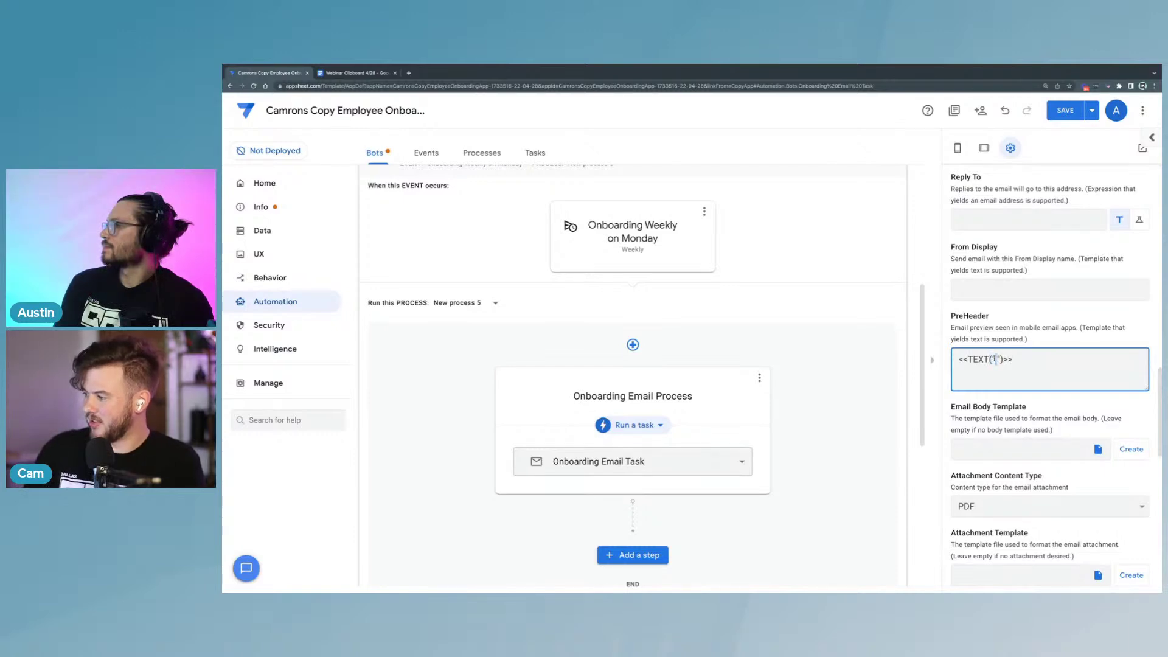
pyautogui.click(1010, 382)
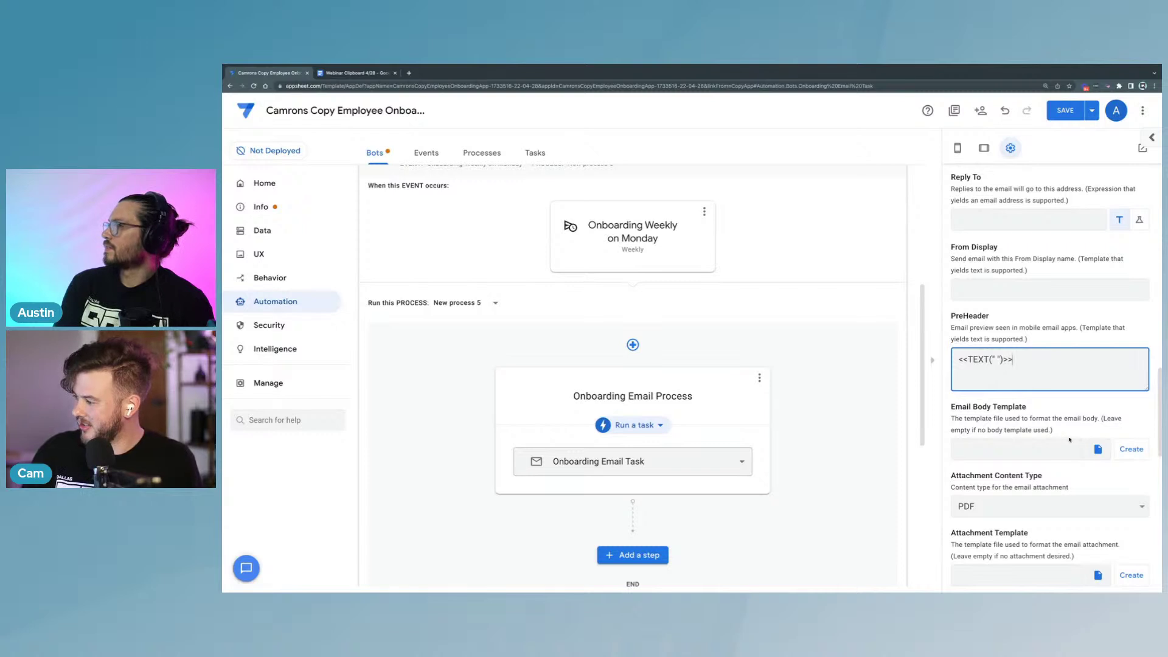
# Step: Set the email's From Display name to "AppSheet Training"
pyautogui.scroll(-1, 1081, 409)
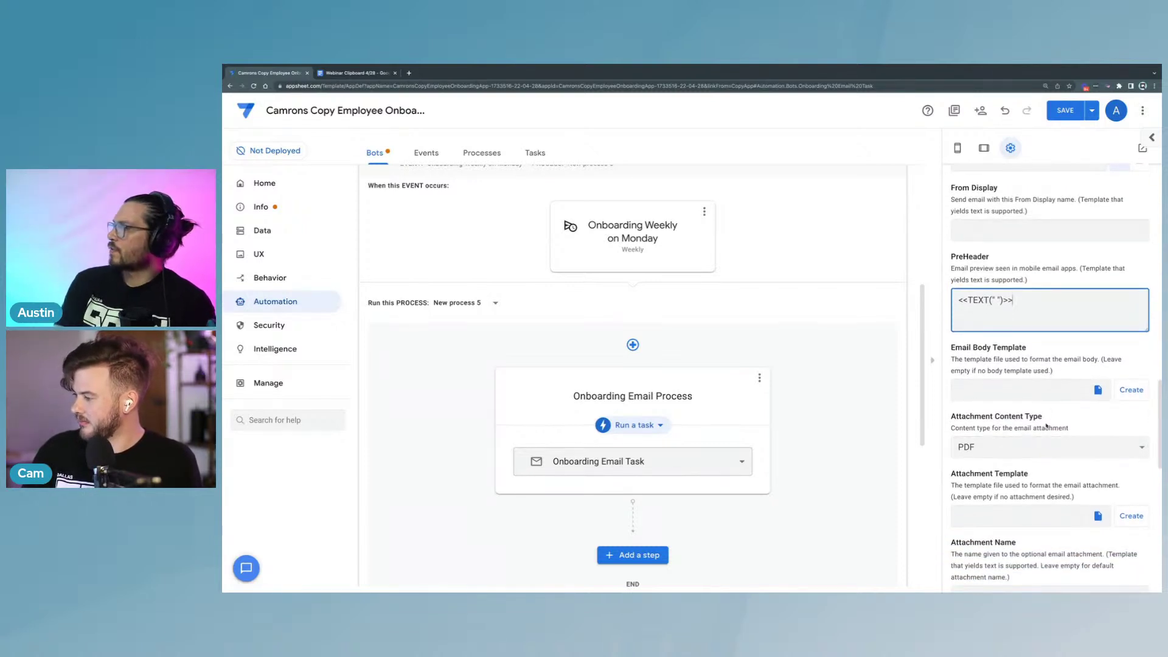
pyautogui.scroll(1, 1022, 354)
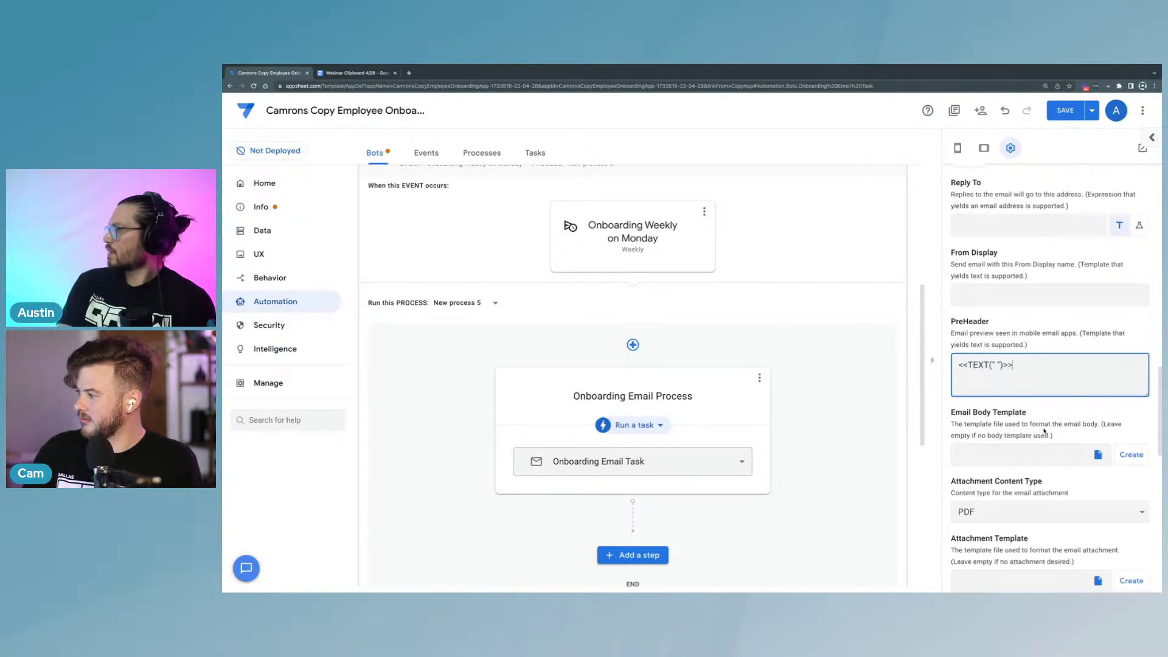
pyautogui.click(1013, 316)
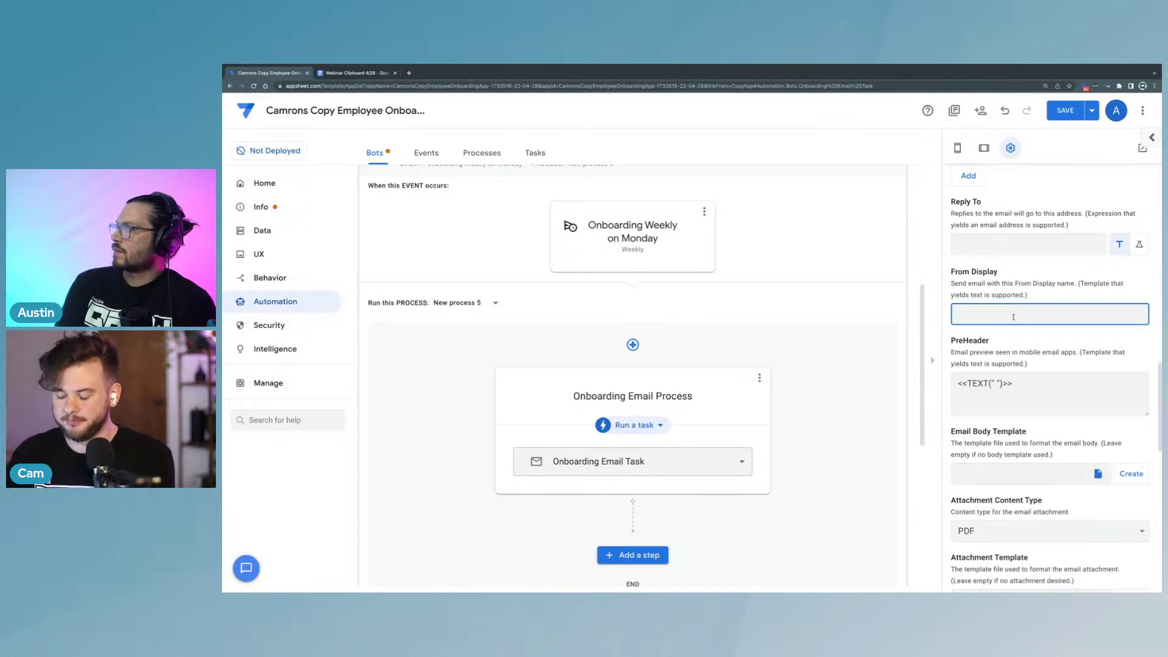
pyautogui.write('A')
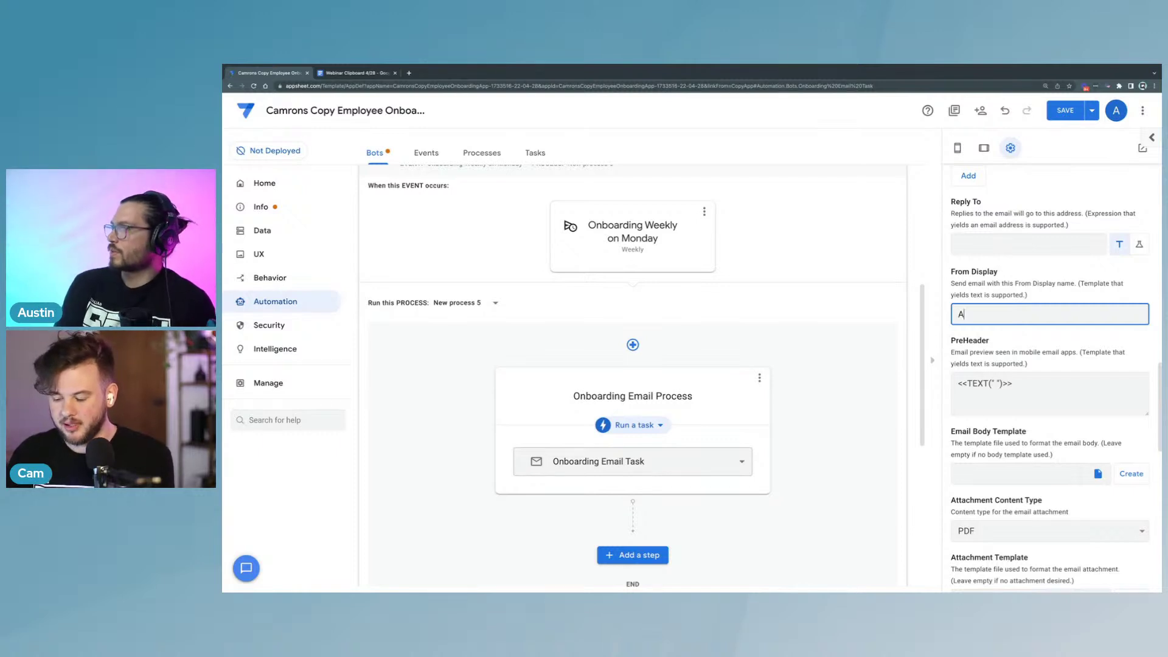
pyautogui.write('ppSheet Training')
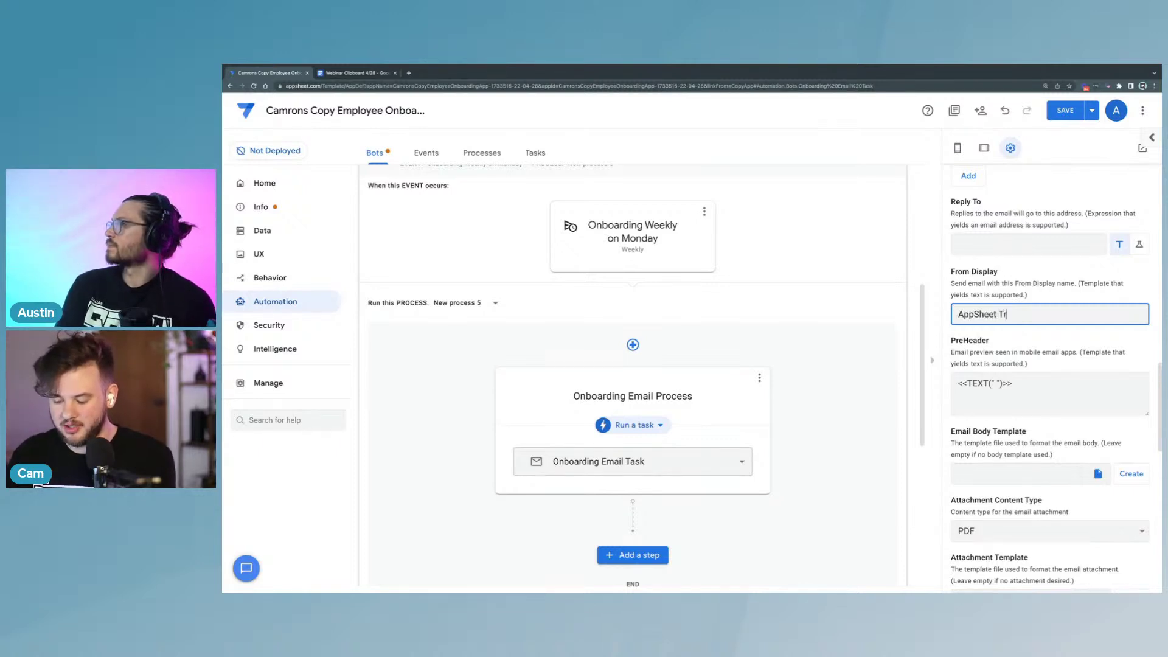
pyautogui.click(1049, 348)
pyautogui.scroll(-2, 1028, 334)
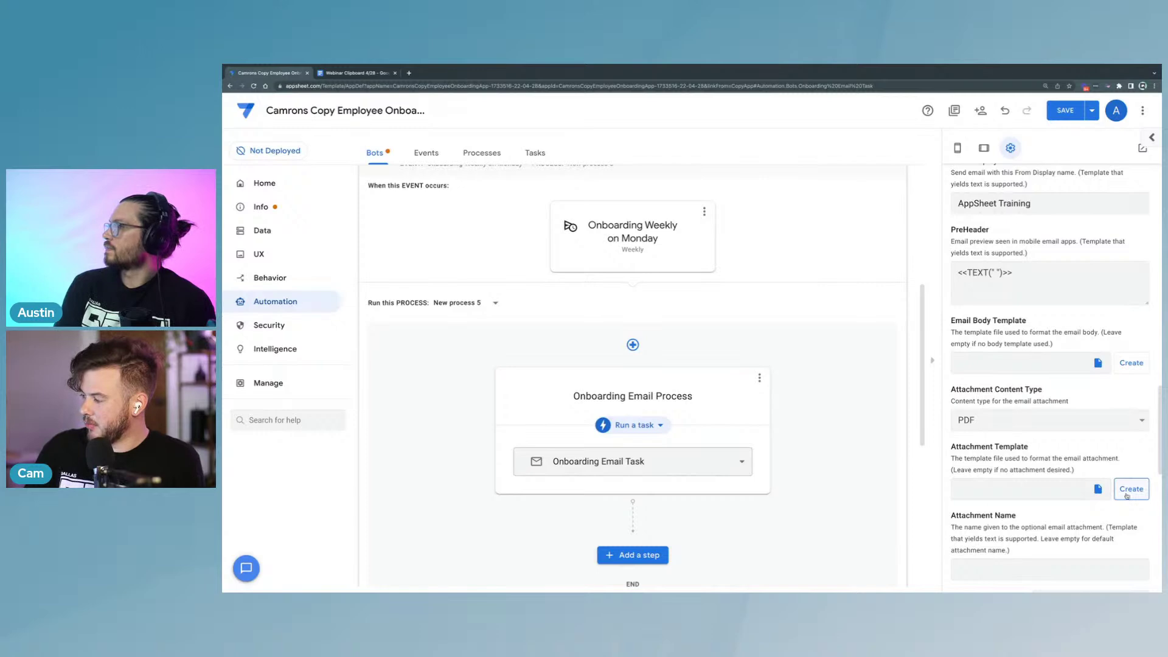
pyautogui.scroll(3, 1033, 412)
pyautogui.scroll(8, 1034, 412)
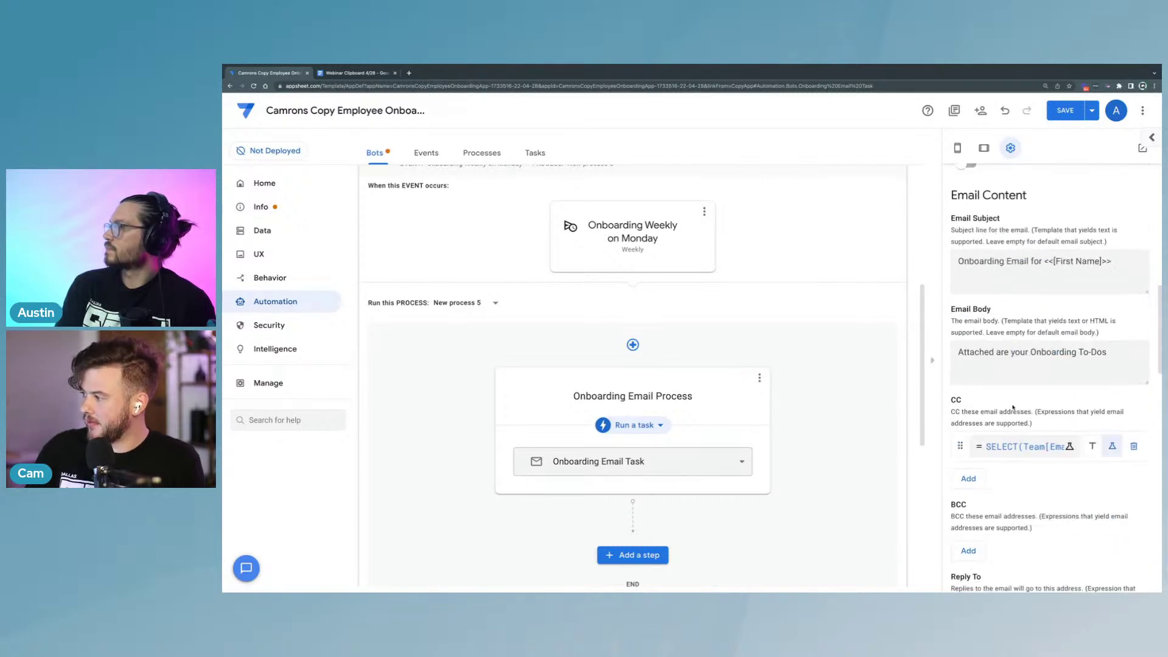
pyautogui.scroll(3, 1022, 344)
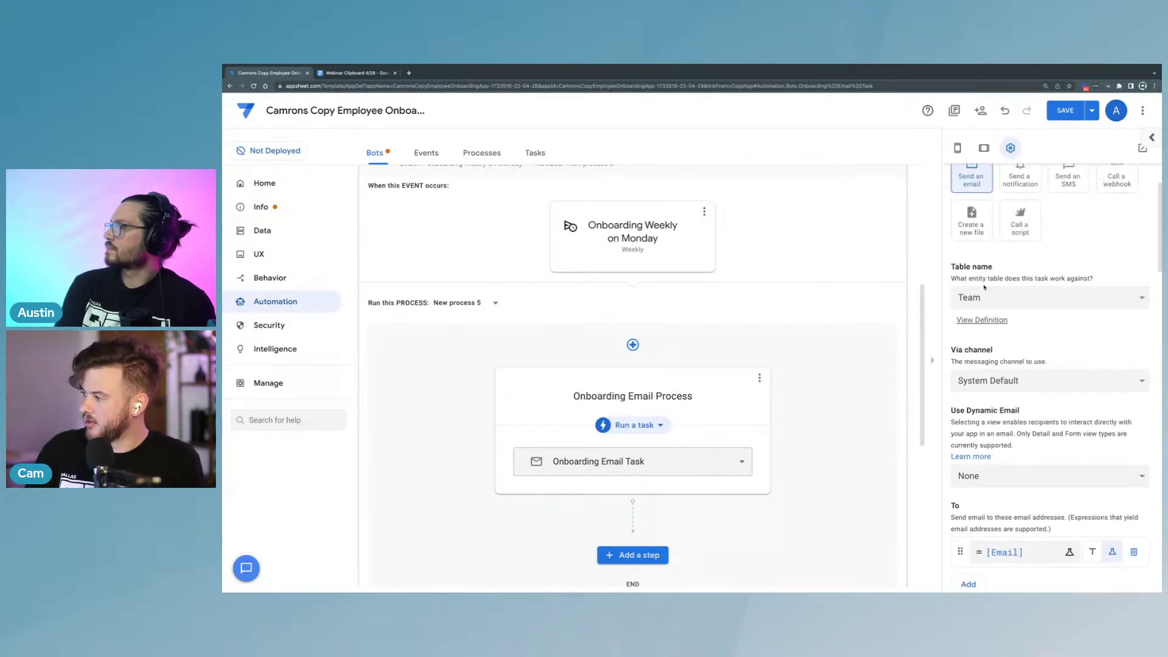
# Step: Create an attachment template for the onboarding email task and open the generated document for viewing
pyautogui.scroll(-1, 1061, 438)
pyautogui.scroll(-12, 1061, 438)
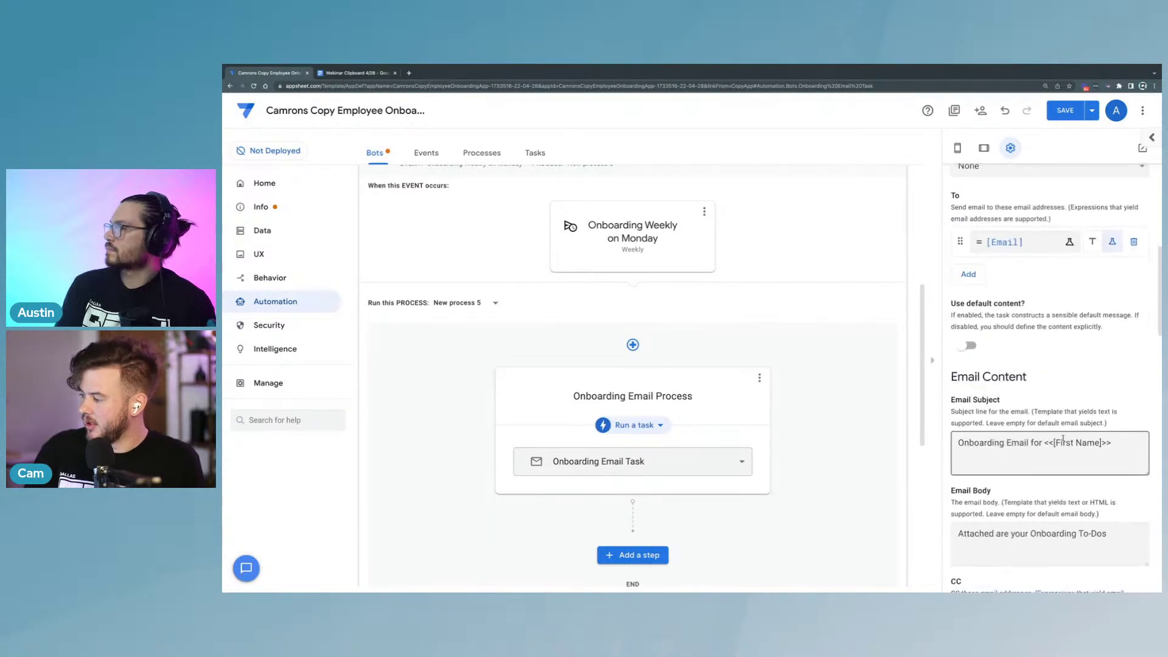
pyautogui.scroll(3, 1068, 430)
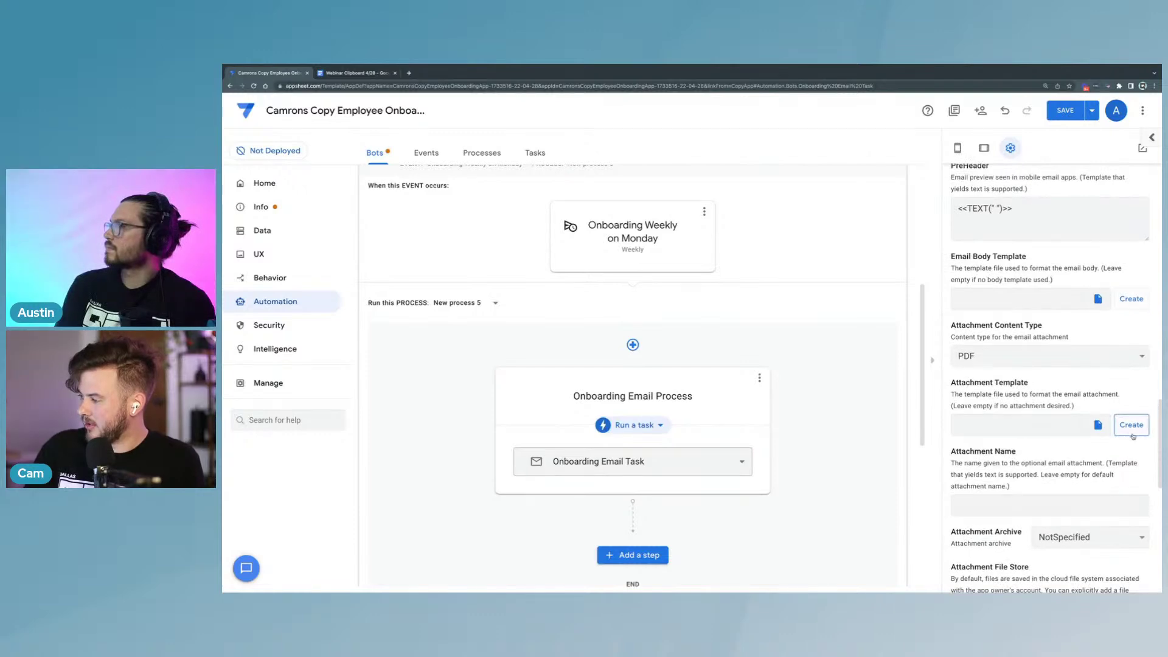
pyautogui.click(1130, 428)
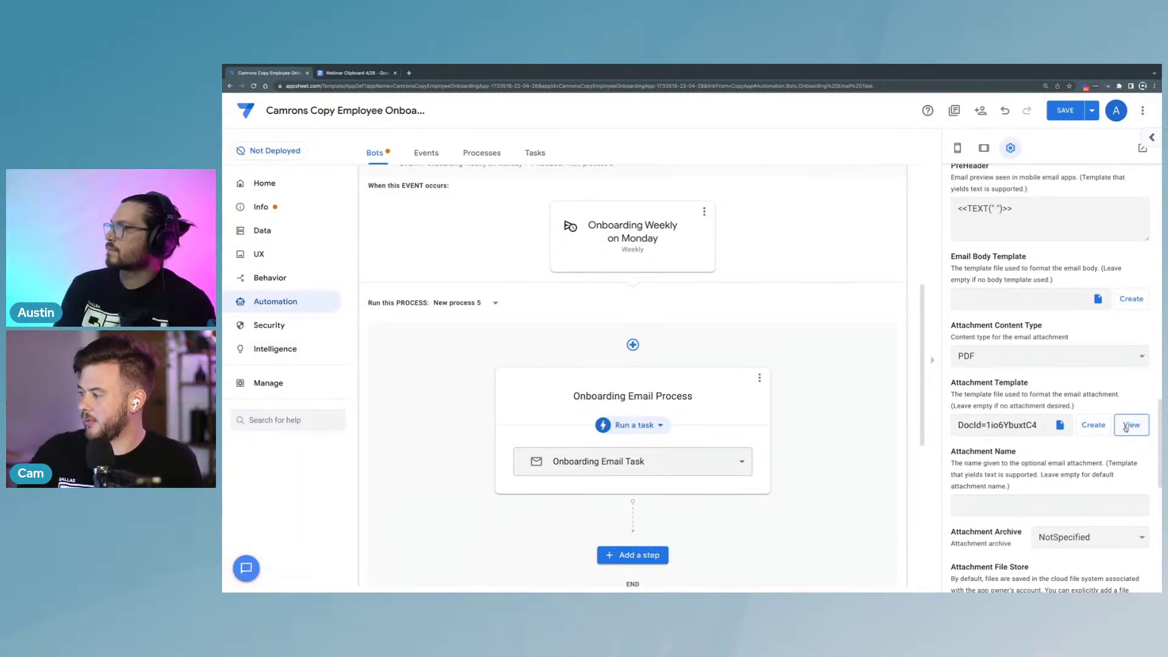
pyautogui.click(1130, 426)
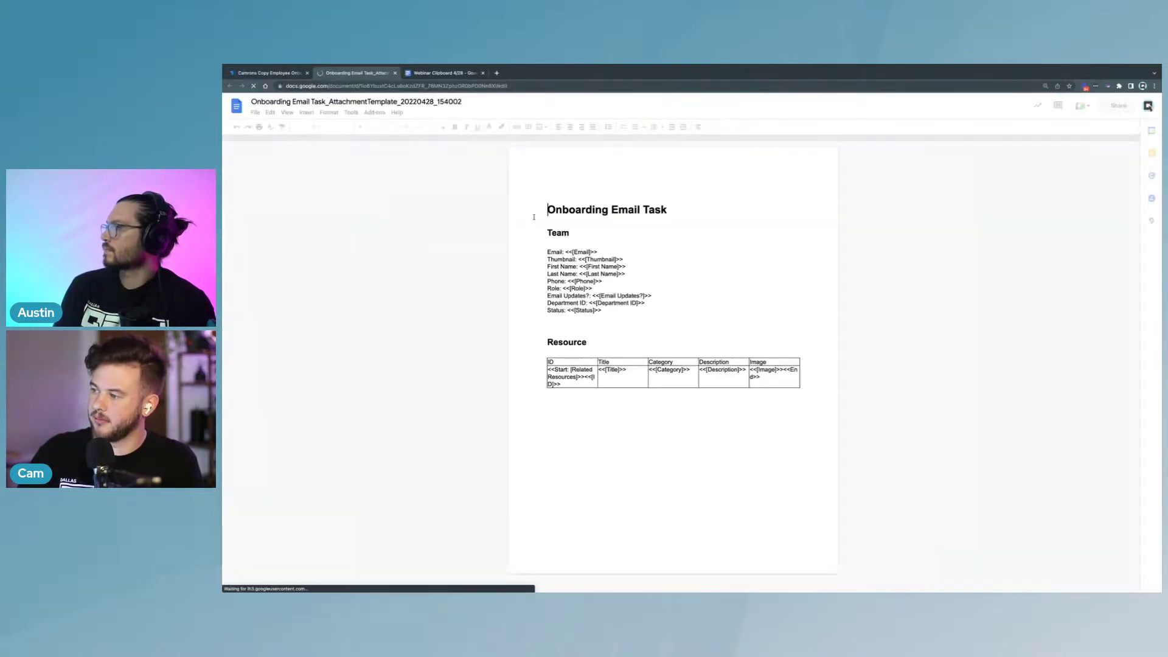
# Step: Examine the generated template's title, Team fields and Resource table
pyautogui.tripleClick(669, 212)
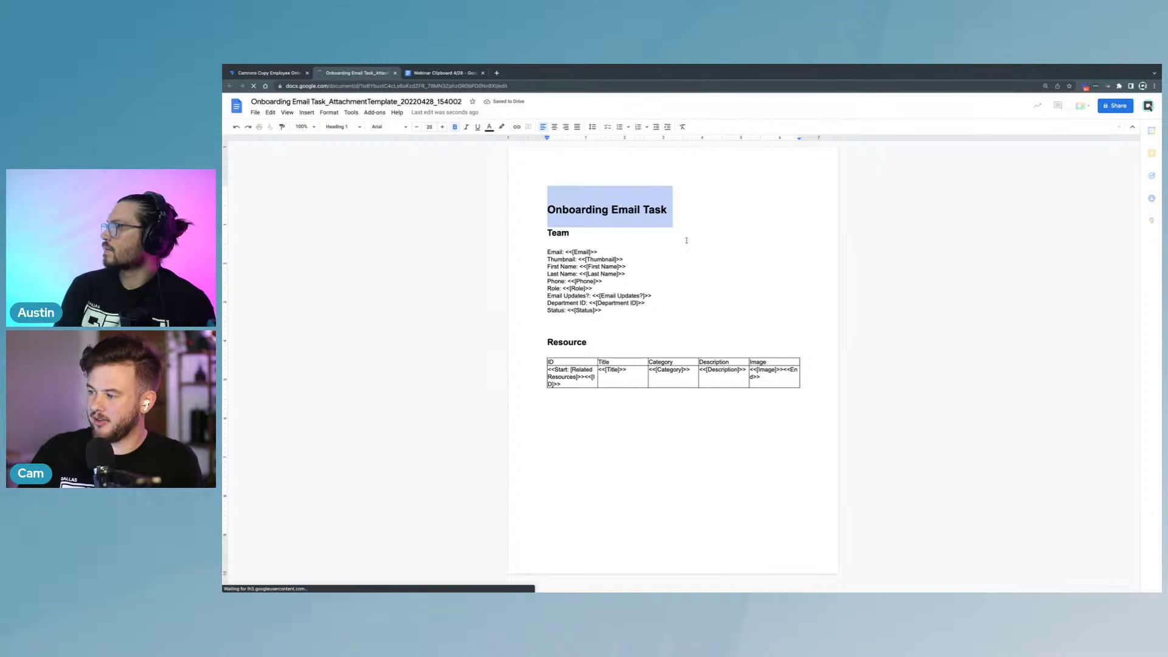
pyautogui.click(559, 242)
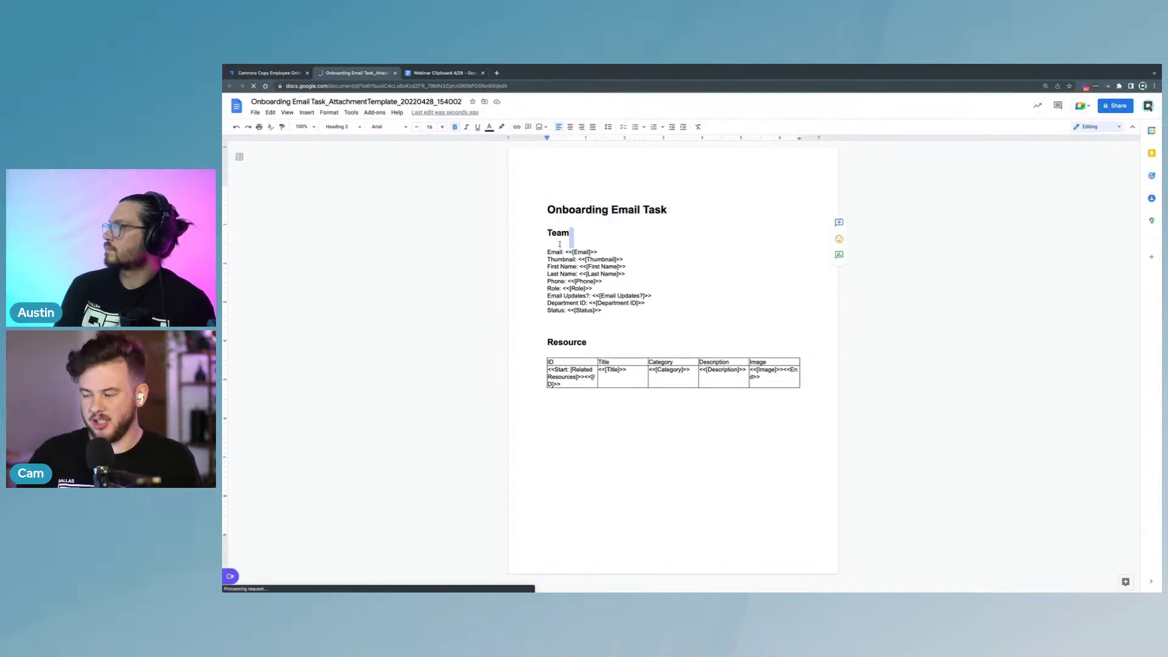
pyautogui.click(653, 287)
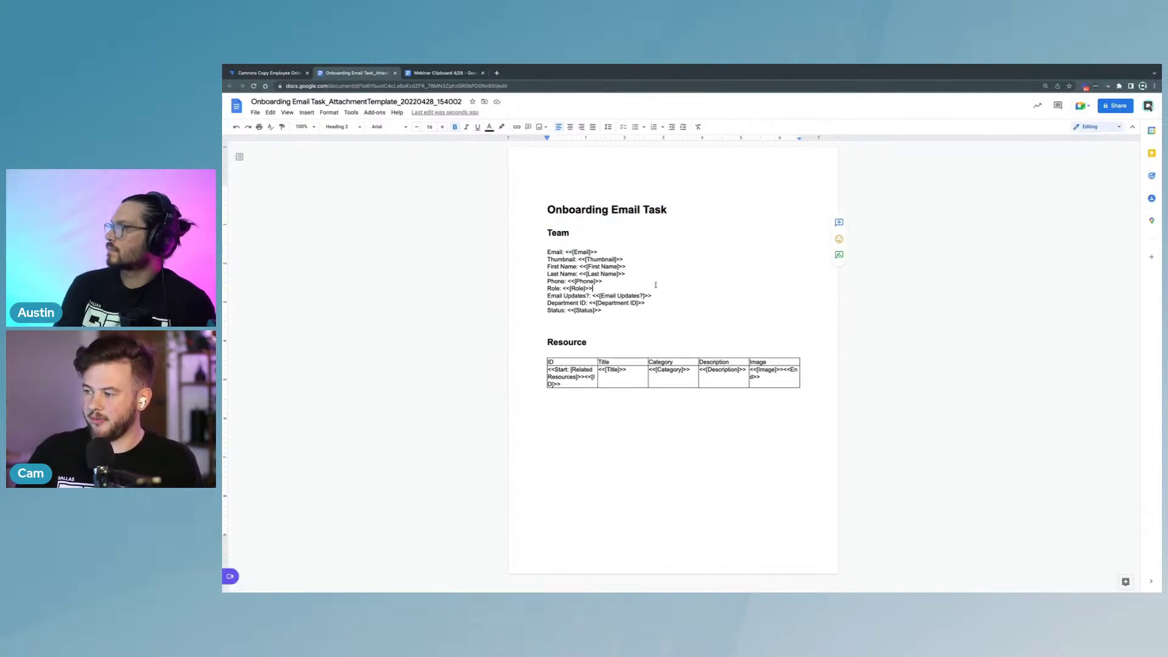
pyautogui.click(650, 327)
pyautogui.moveTo(816, 406); pyautogui.dragTo(516, 224)
pyautogui.click(525, 223)
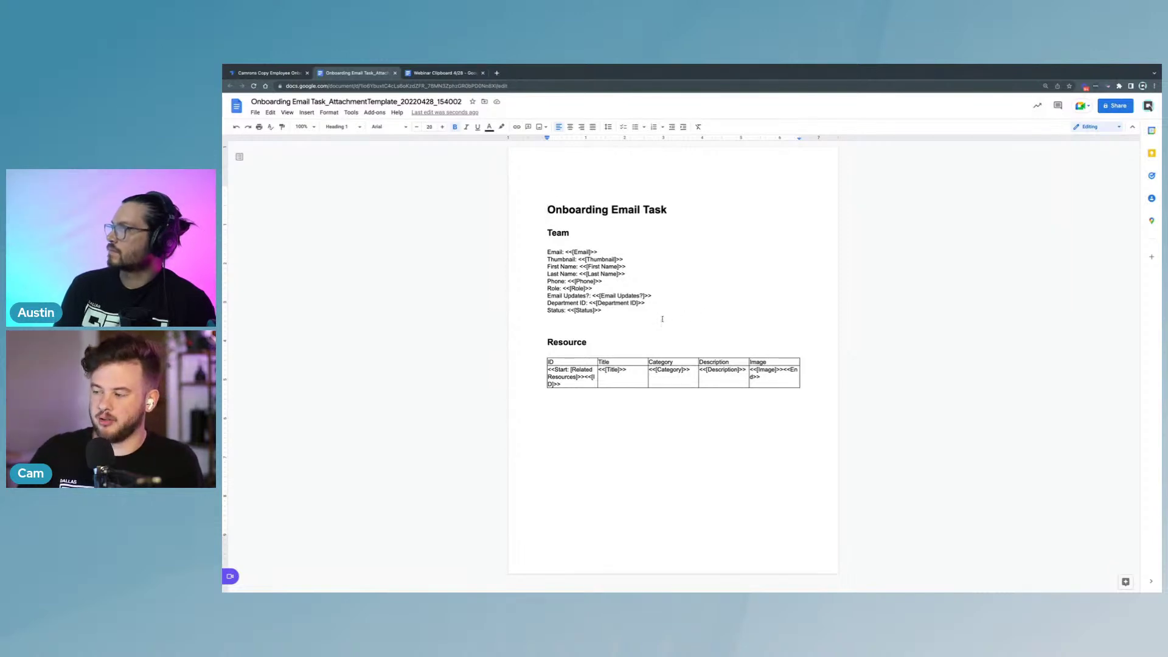
# Step: Delete the Thumbnail, First Name and Last Name lines from the template's Team section
pyautogui.click(630, 258)
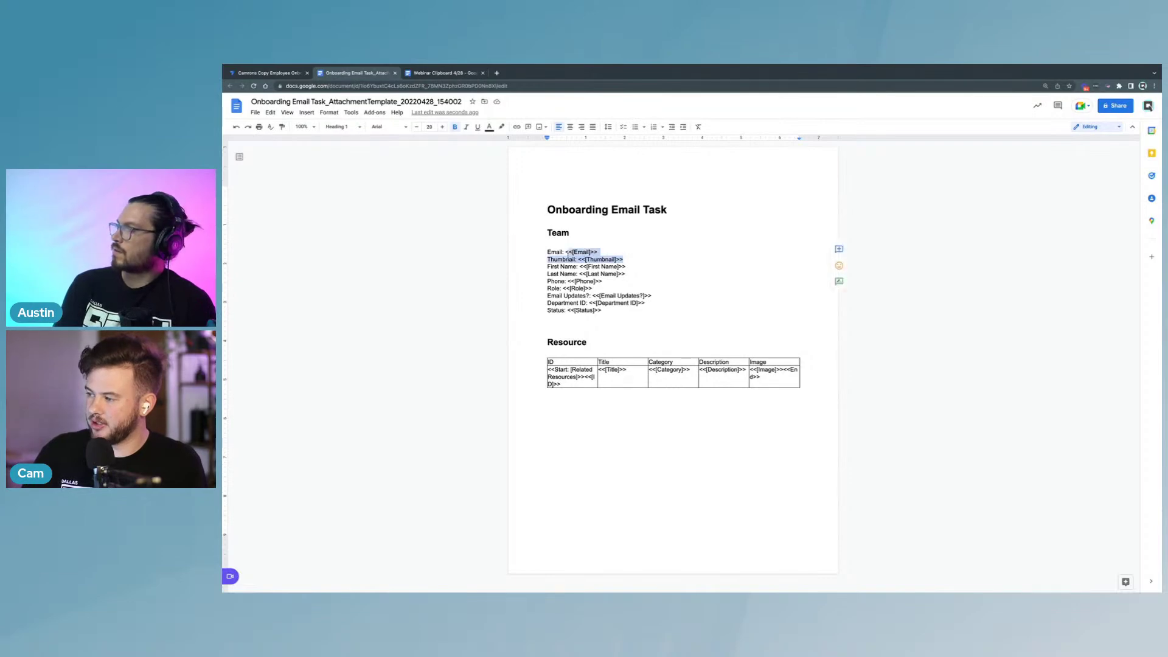
pyautogui.moveTo(547, 259); pyautogui.dragTo(627, 273)
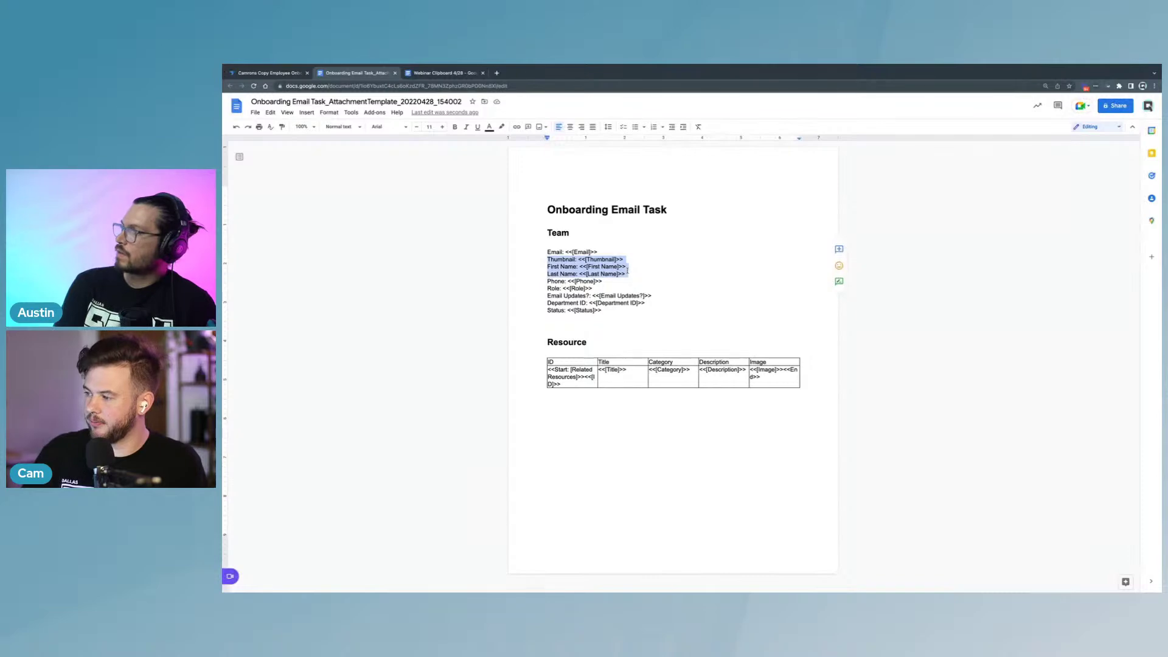
pyautogui.press('BackSpace')
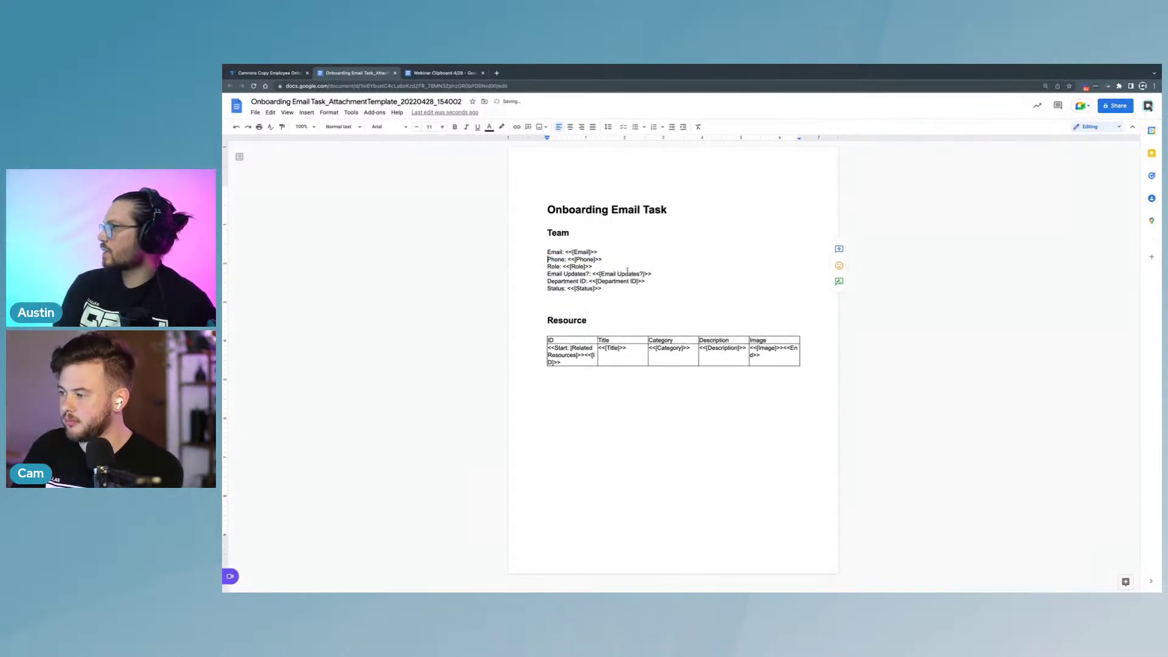
# Step: Remove the Email Updates? and Status lines from the Team section, along with the blank lines they leave
pyautogui.hotkey('ctrl', '+')
pyautogui.hotkey('ctrl', '+')
pyautogui.hotkey('ctrl', '+')
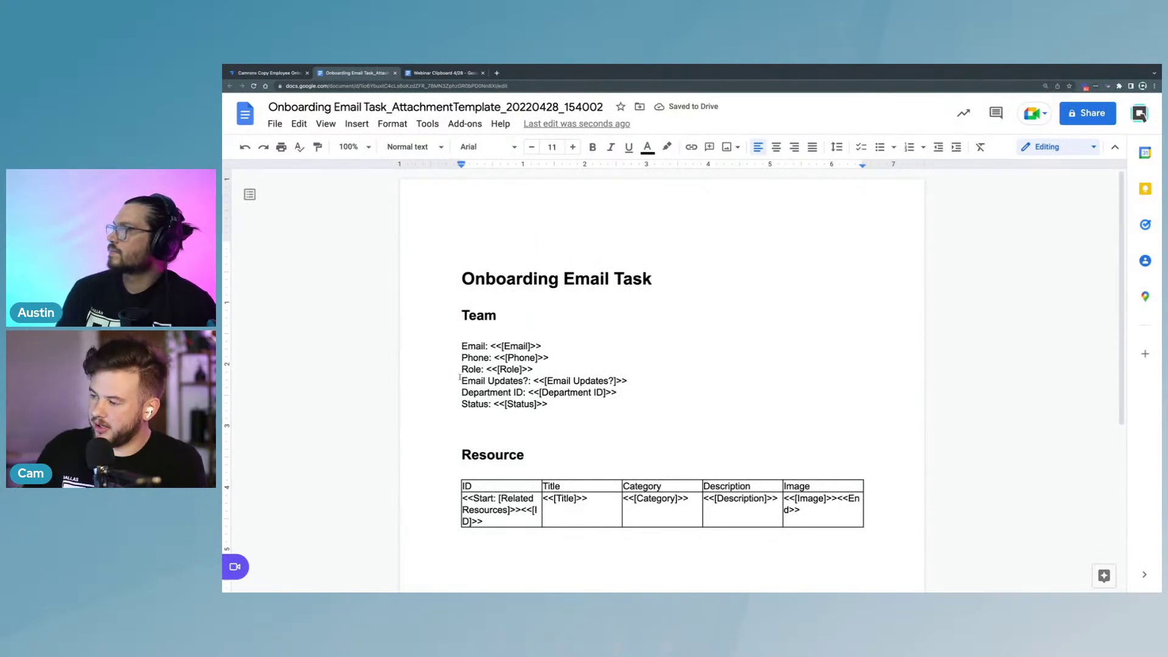
pyautogui.moveTo(459, 377); pyautogui.dragTo(629, 383)
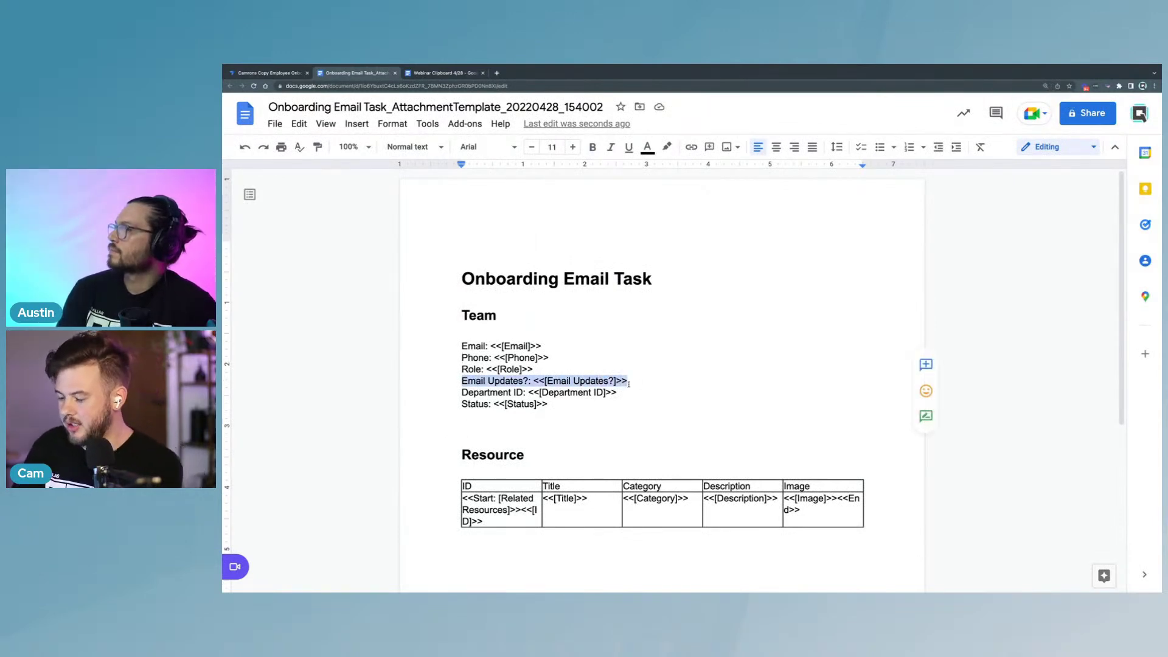
pyautogui.press('BackSpace')
pyautogui.moveTo(461, 404); pyautogui.dragTo(557, 408)
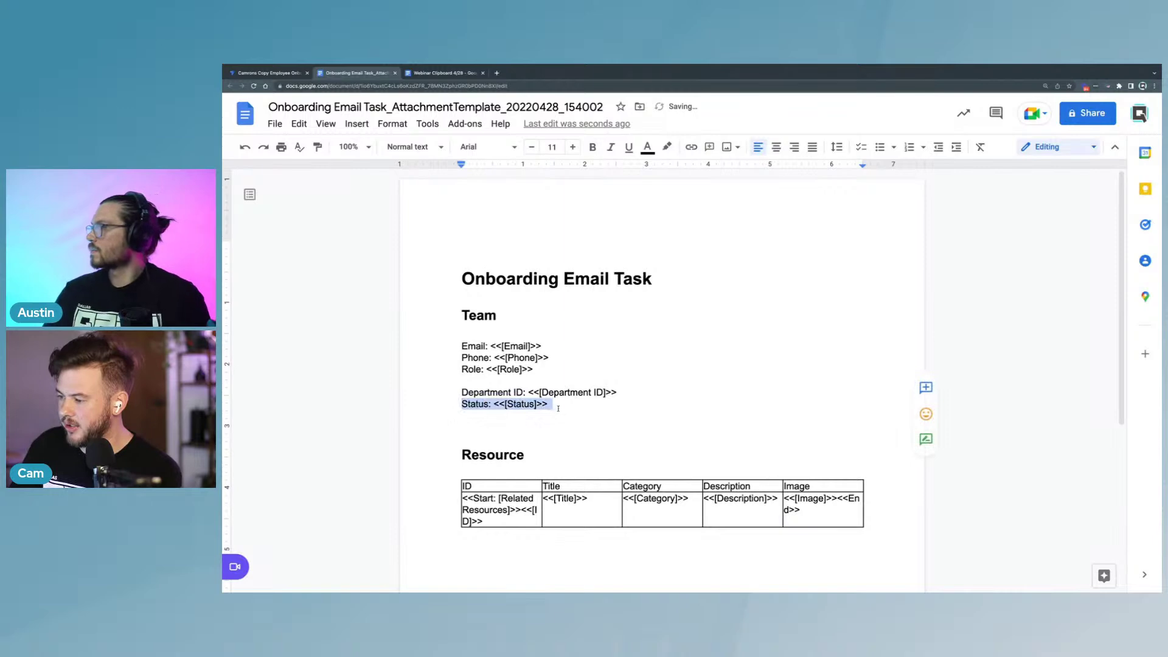
pyautogui.press('BackSpace')
pyautogui.press('Up')
pyautogui.press('Down')
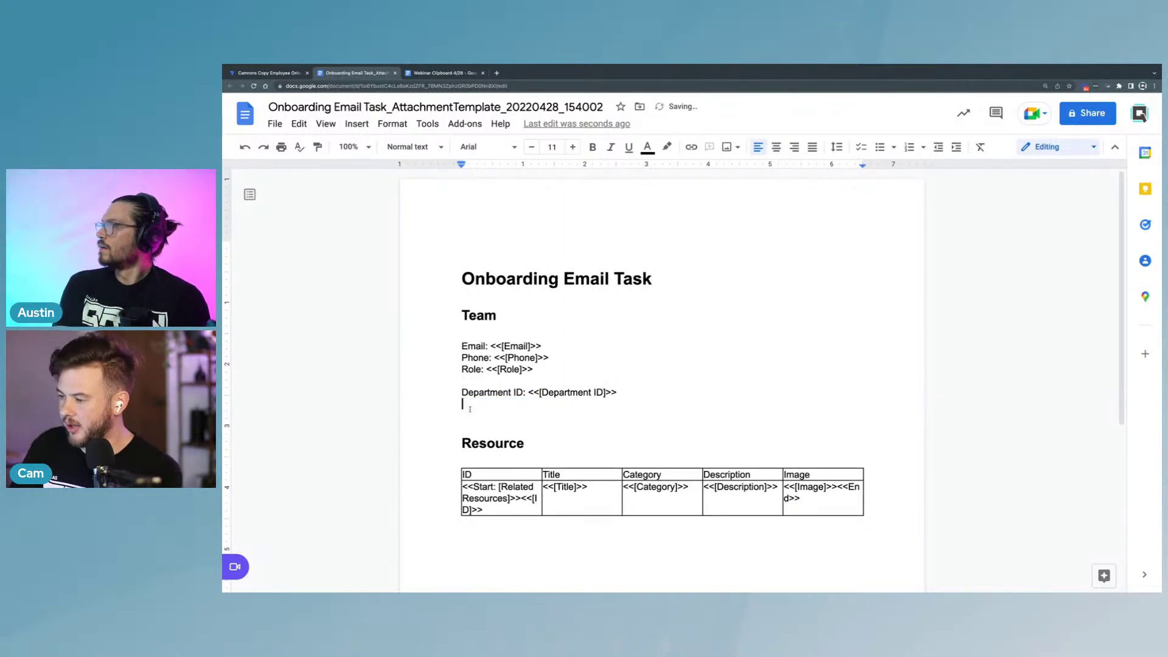
pyautogui.press('BackSpace')
pyautogui.press('Up')
pyautogui.press('BackSpace')
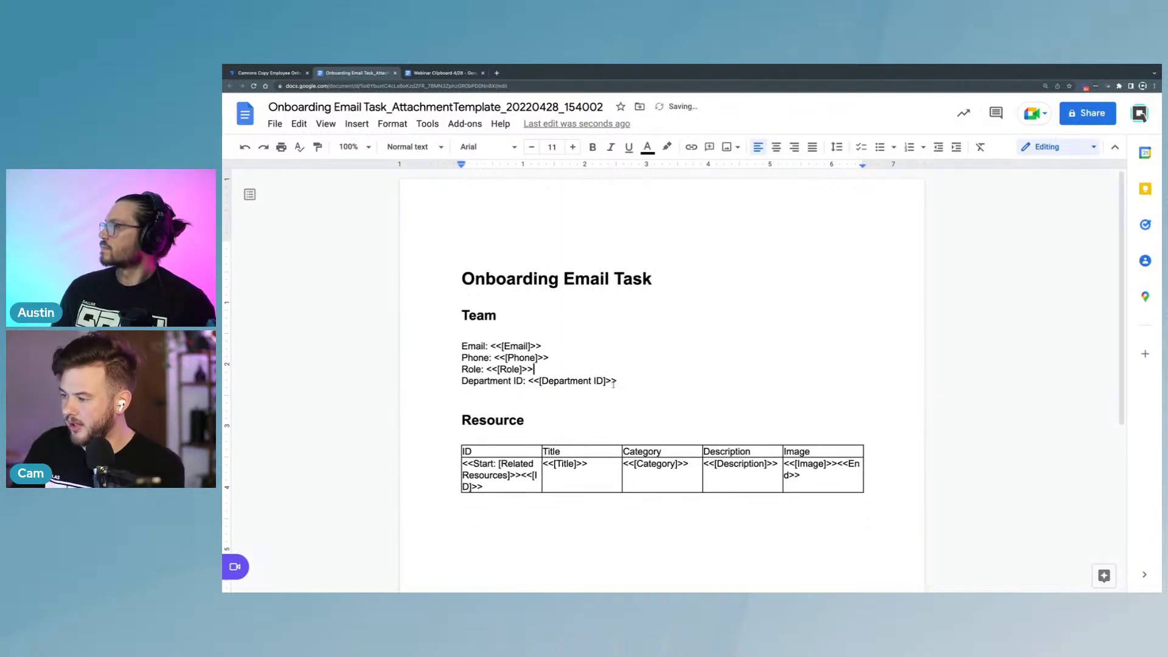
# Step: Extend the Department ID placeholder in the Team section to <<[Department ID].[Name]>>
pyautogui.click(606, 381)
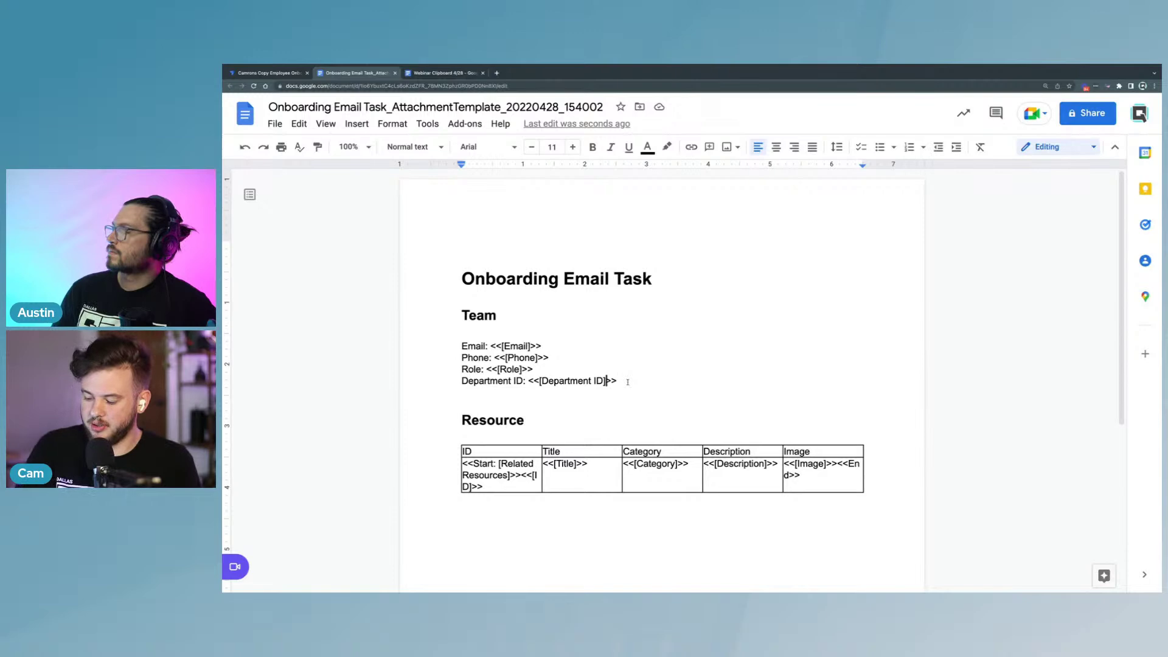
pyautogui.write('.')
pyautogui.write('[Name]')
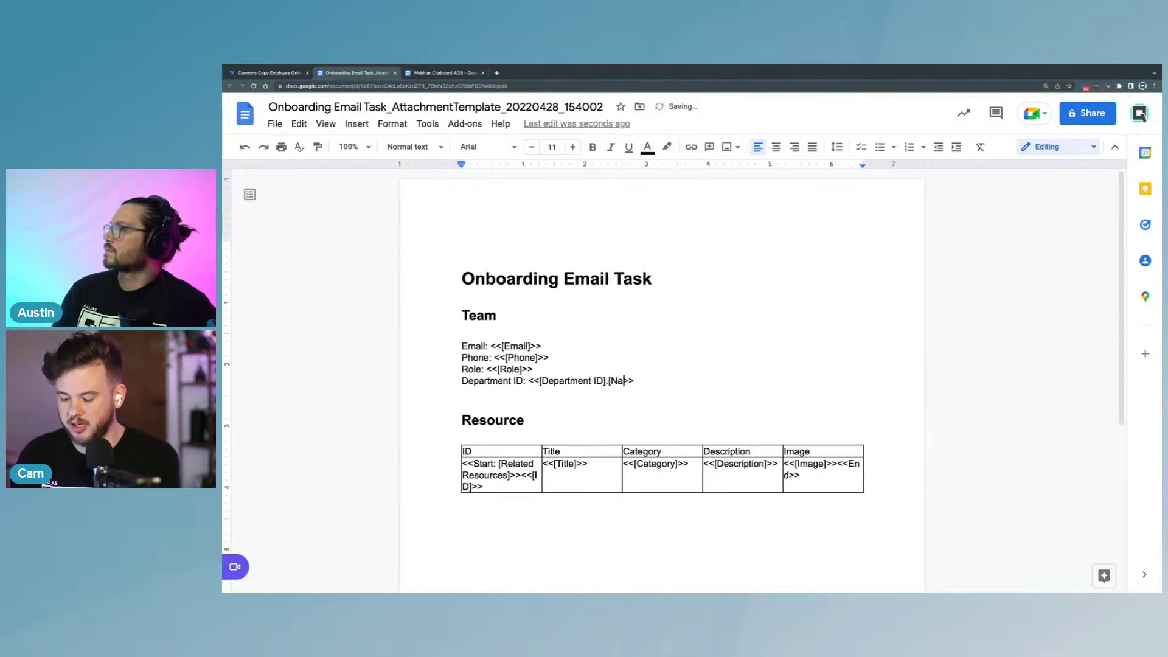
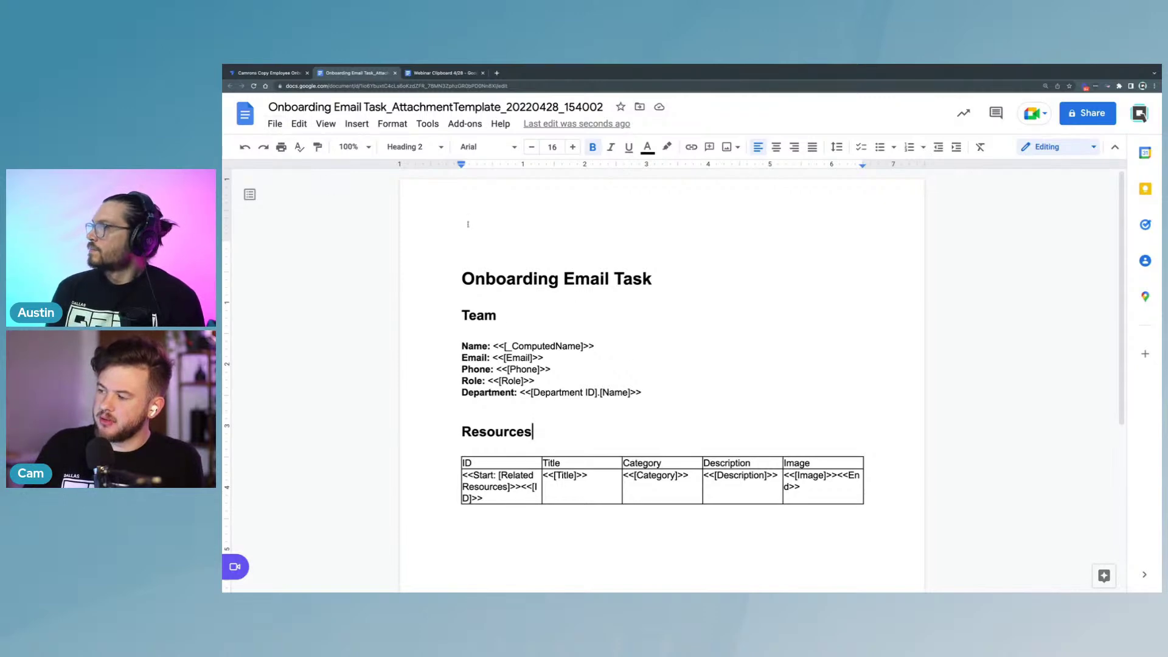
# Step: Set the template's top, bottom, left and right page margins to .2 inches for the whole document
pyautogui.moveTo(473, 236); pyautogui.dragTo(460, 246)
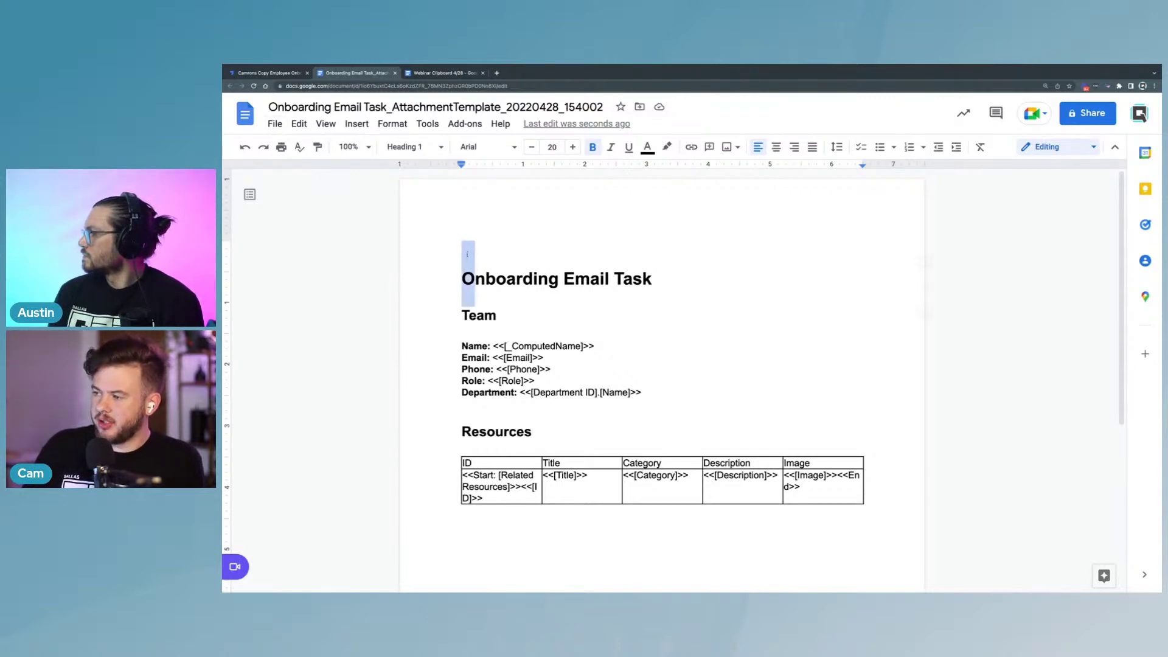
pyautogui.click(455, 250)
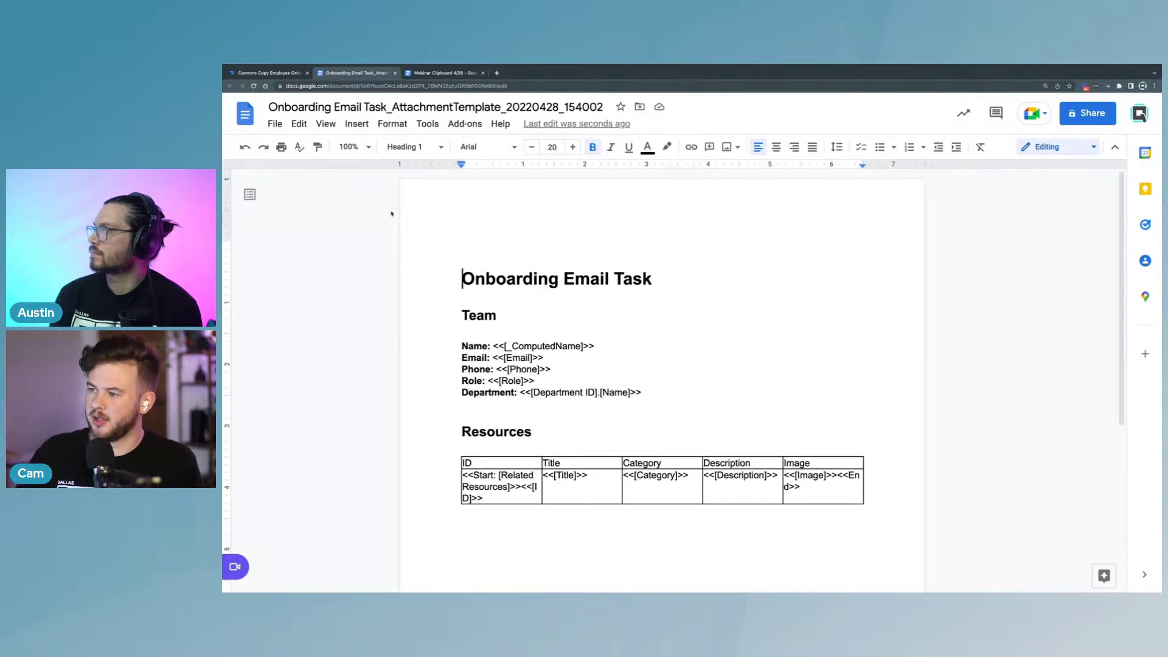
pyautogui.click(275, 124)
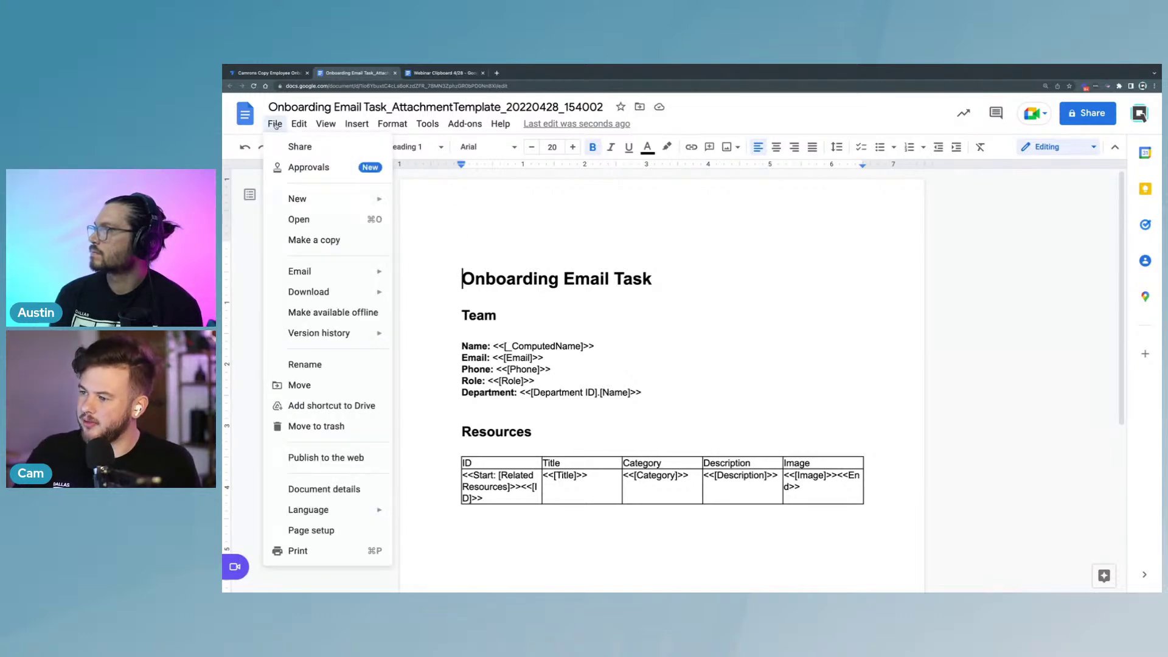
pyautogui.click(336, 529)
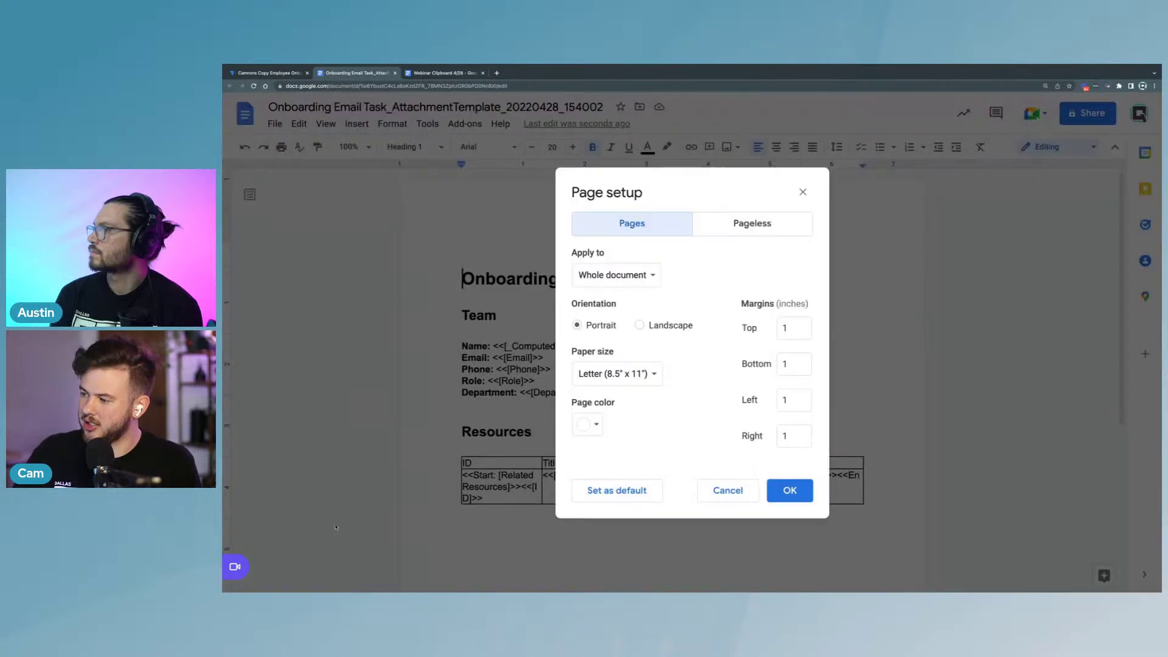
pyautogui.doubleClick(799, 330)
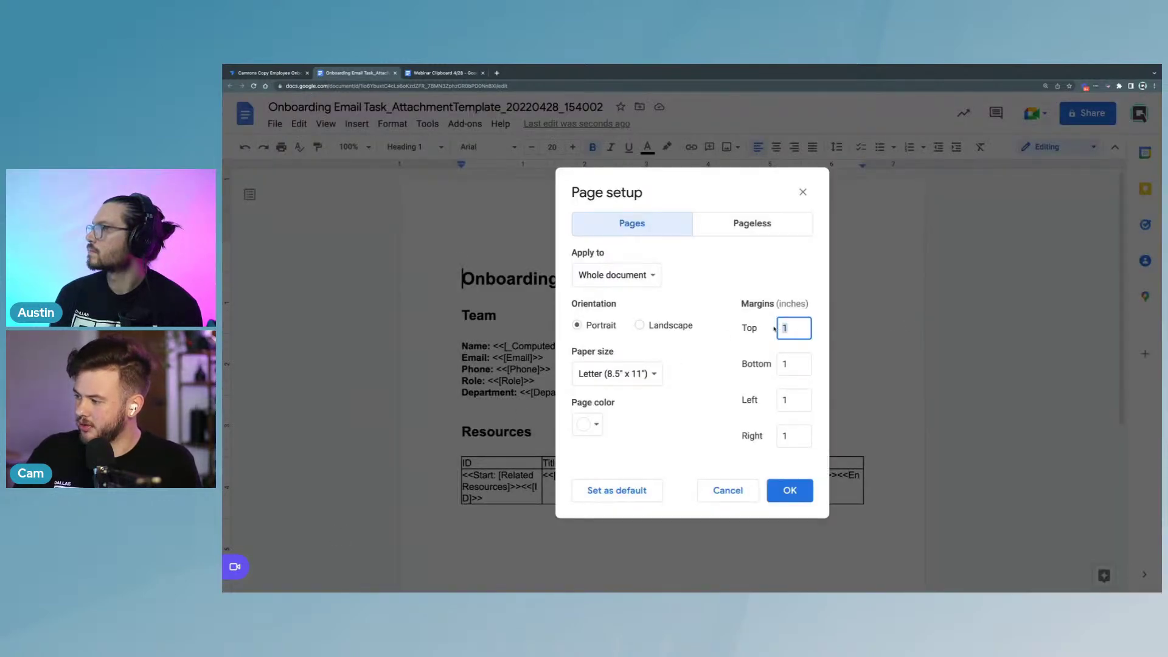
pyautogui.write('.2')
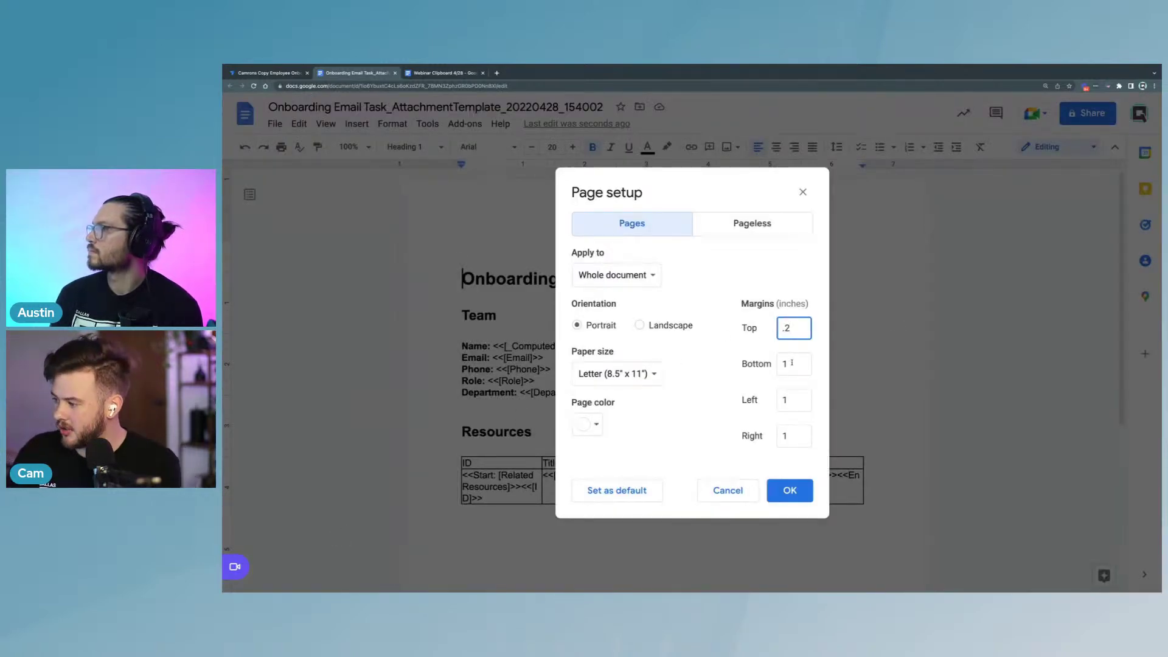
pyautogui.press('Tab')
pyautogui.write('.2')
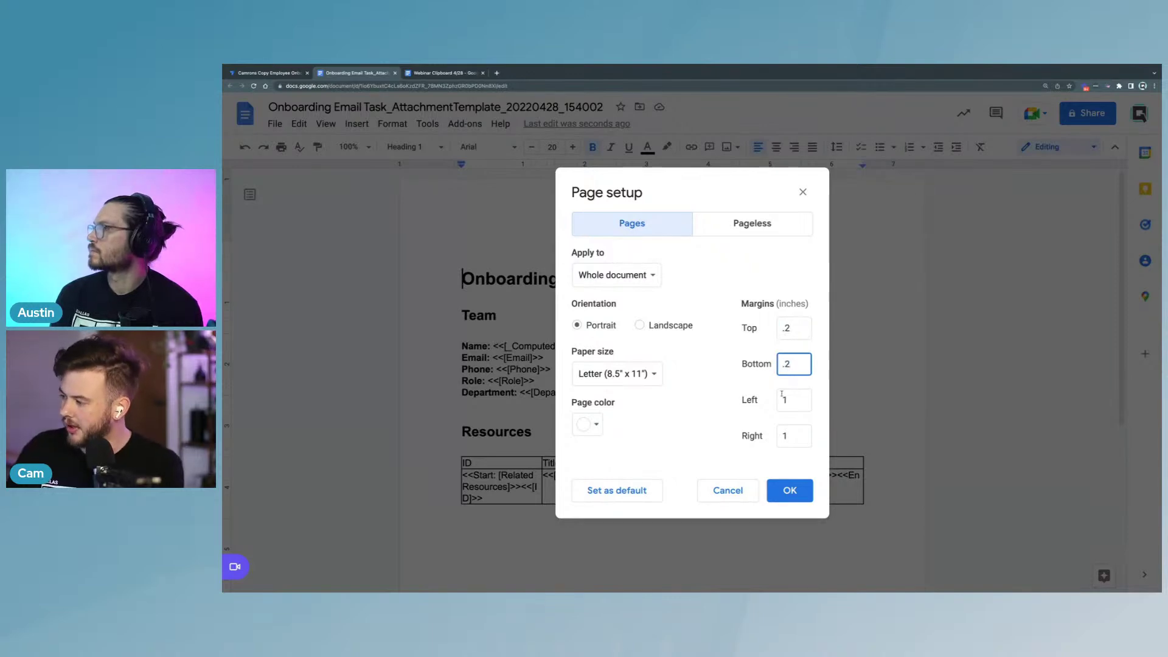
pyautogui.press('Tab')
pyautogui.write('.2')
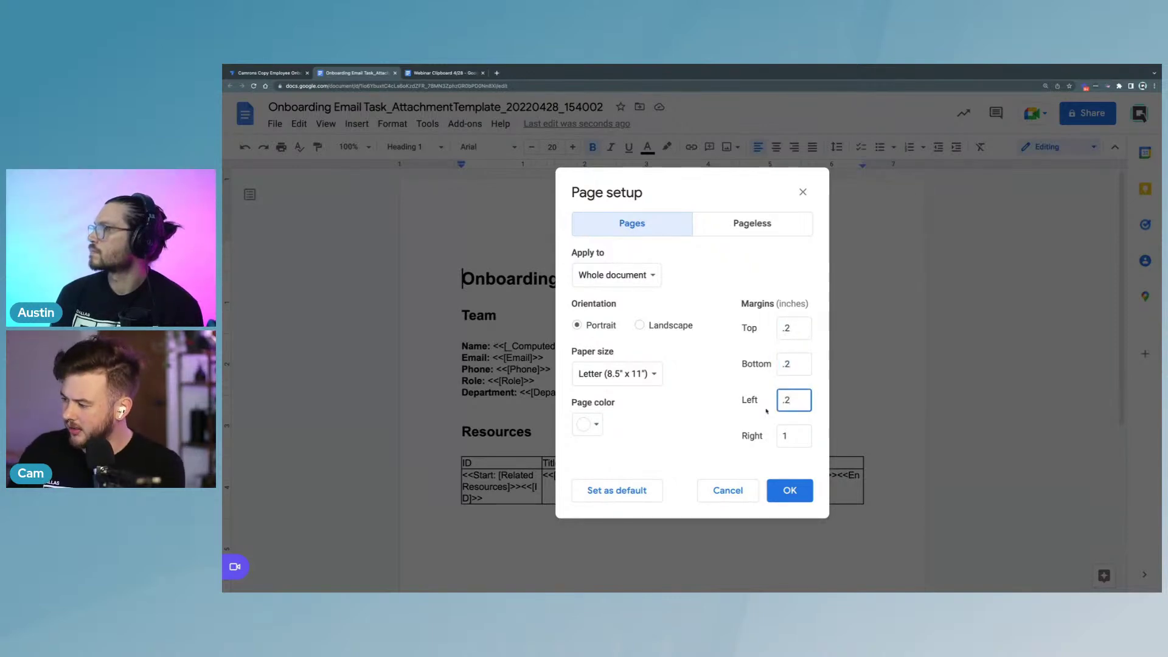
pyautogui.press('Tab')
pyautogui.write('.2')
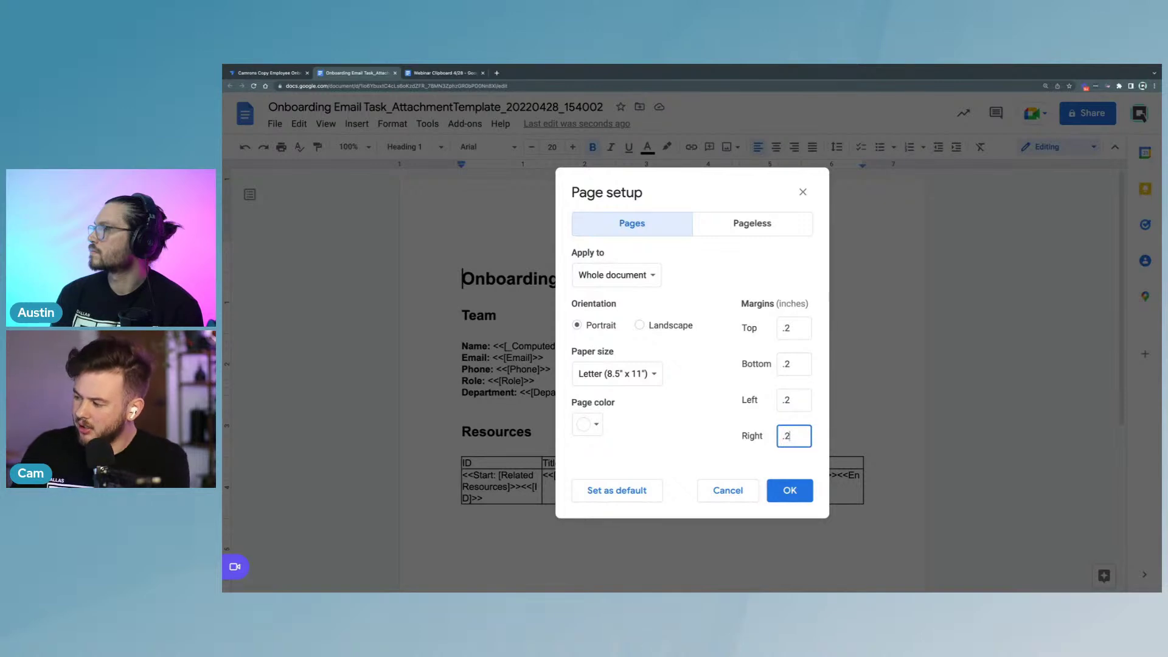
pyautogui.click(789, 490)
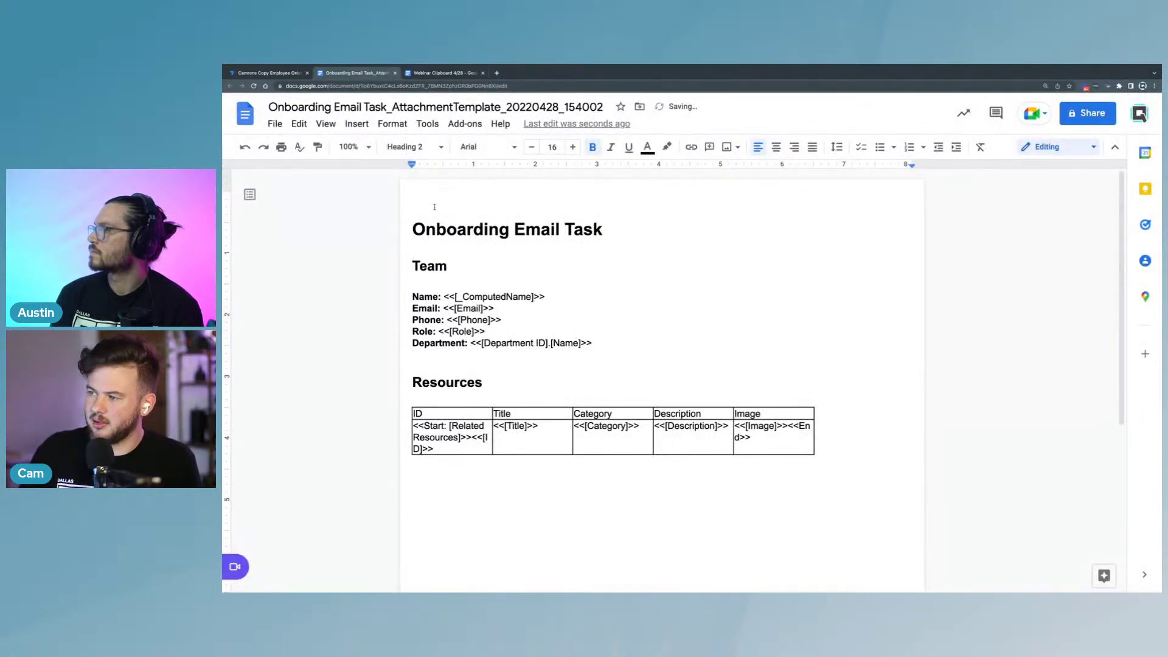
pyautogui.moveTo(433, 203); pyautogui.dragTo(420, 183)
pyautogui.click(312, 262)
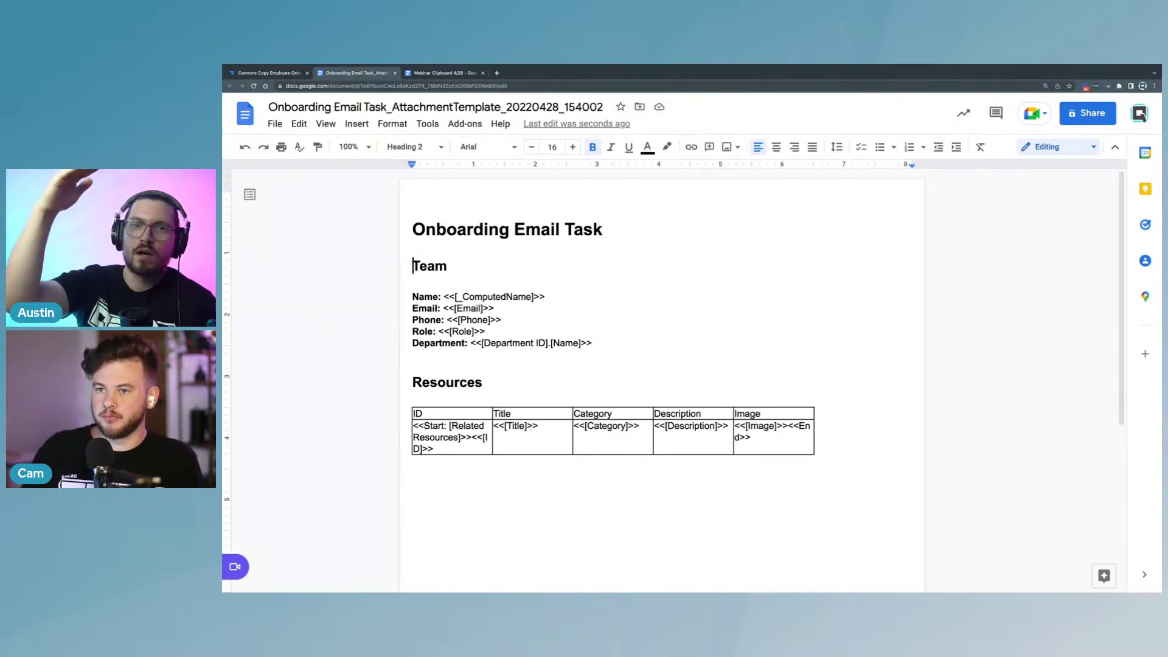
pyautogui.click(420, 202)
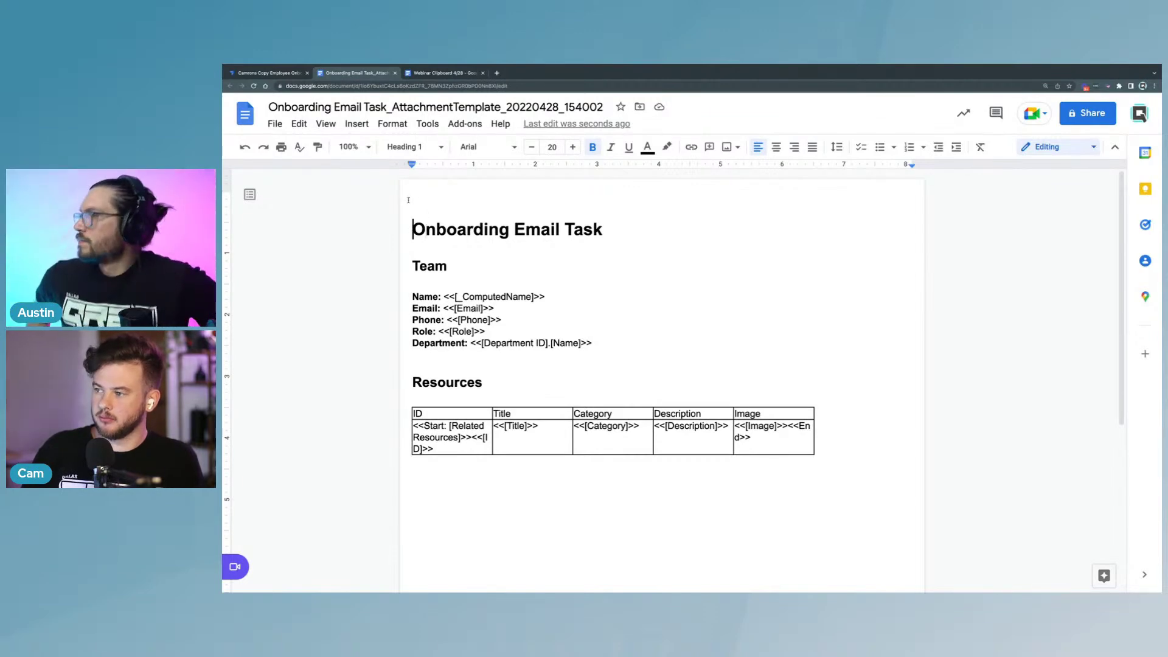
pyautogui.moveTo(399, 181); pyautogui.dragTo(427, 178)
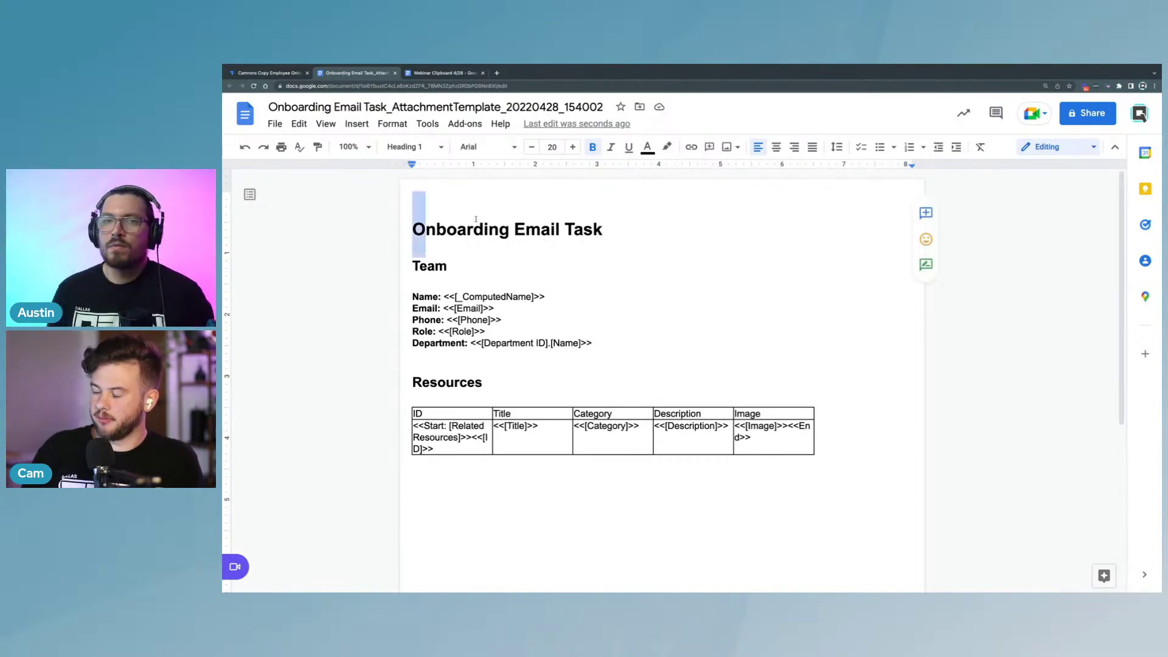
pyautogui.click(625, 230)
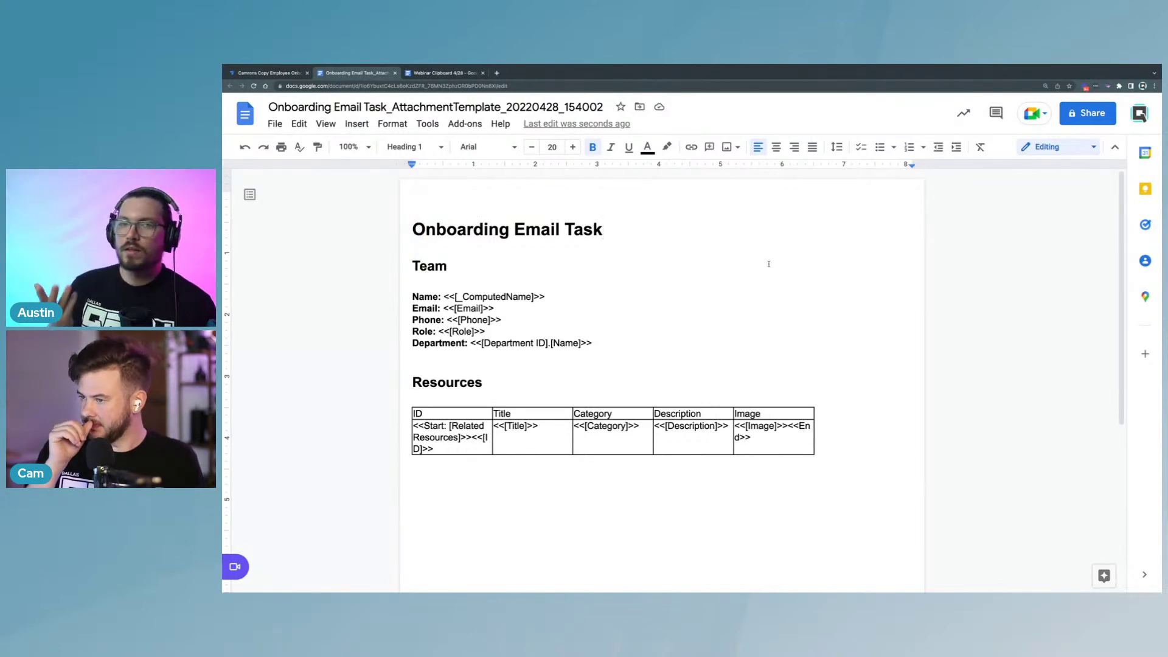
# Step: Set the line spacing of the "Onboarding Email Task" title to Single
pyautogui.moveTo(701, 229); pyautogui.dragTo(416, 195)
pyautogui.click(836, 147)
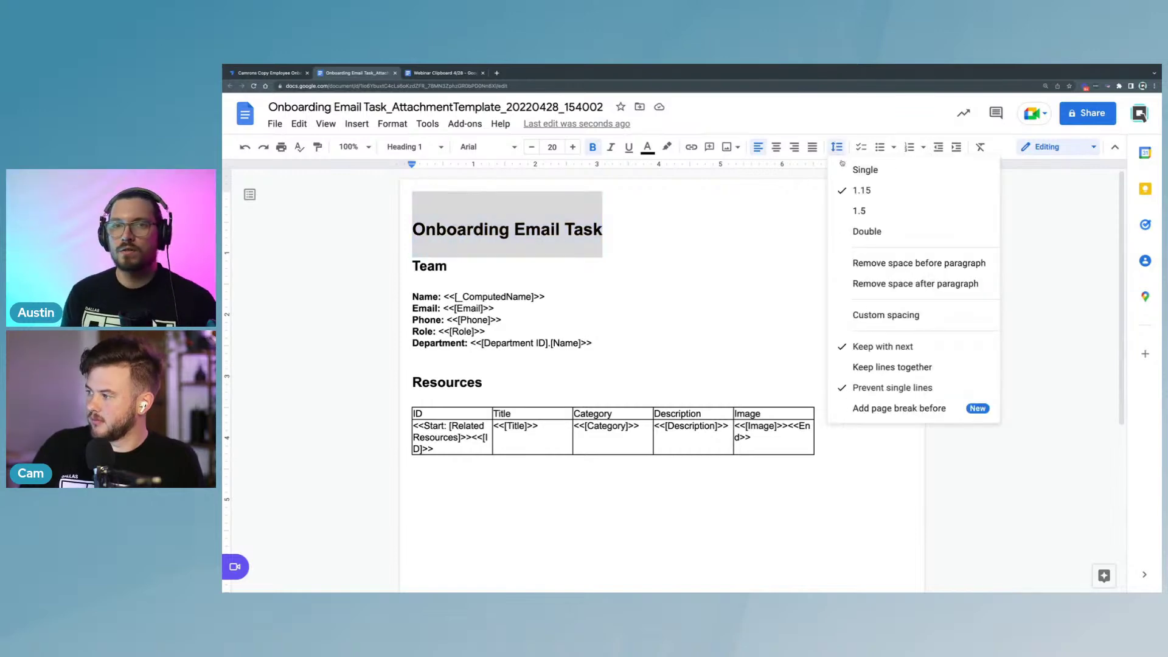
pyautogui.click(862, 177)
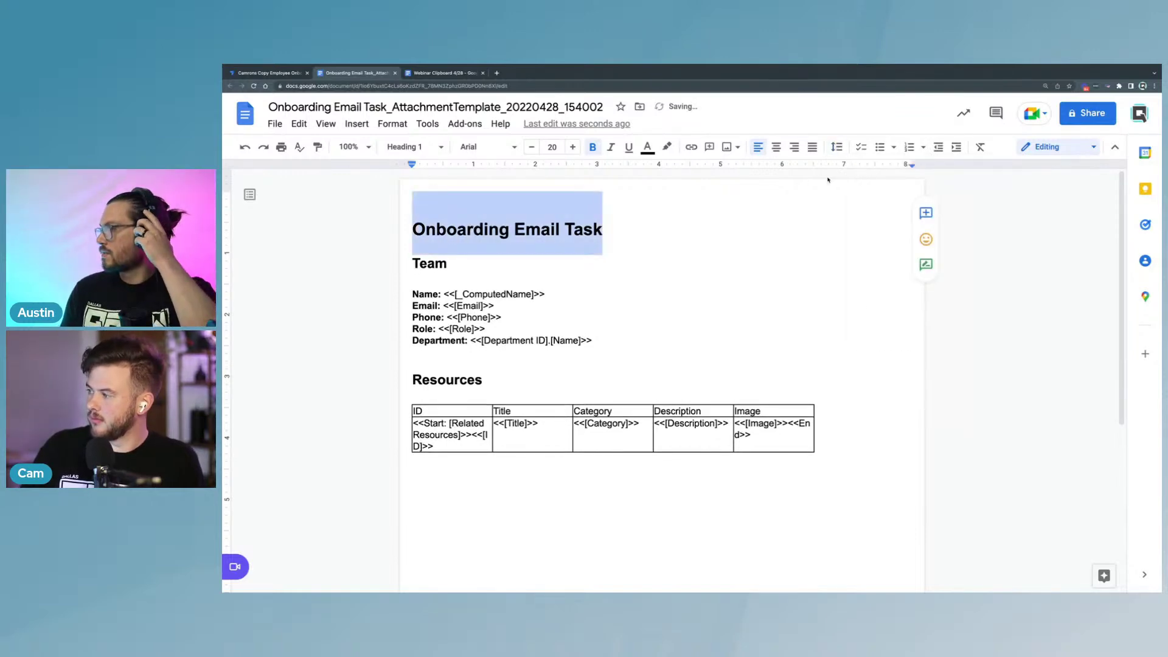
pyautogui.click(415, 200)
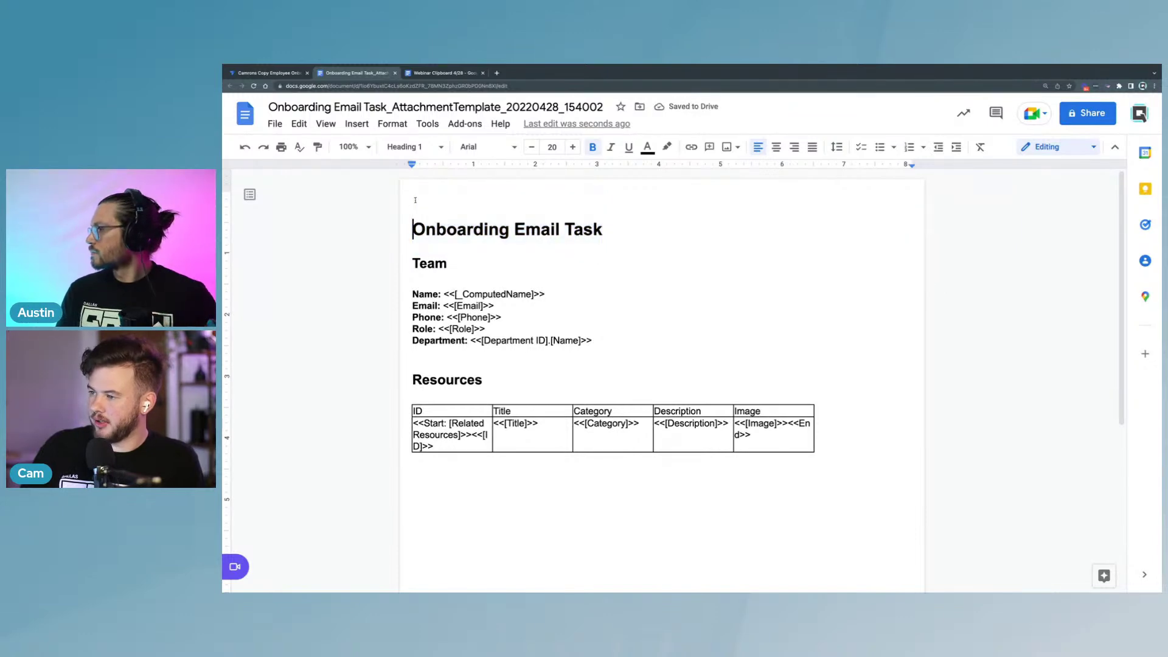
pyautogui.moveTo(418, 225); pyautogui.dragTo(597, 208)
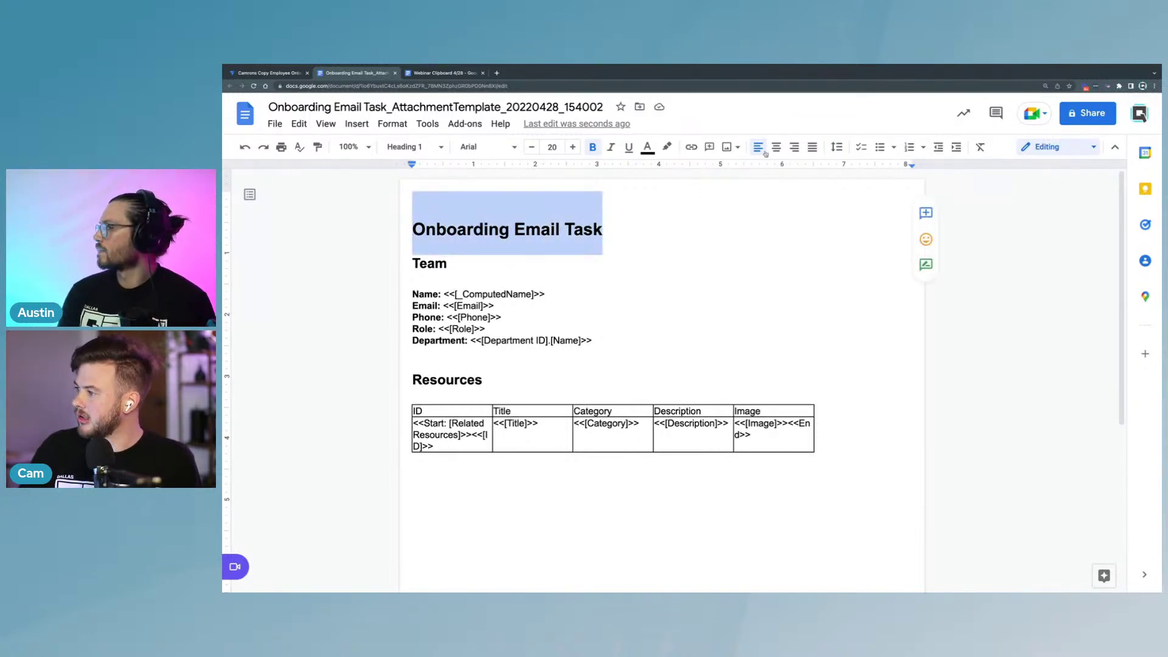
pyautogui.click(831, 148)
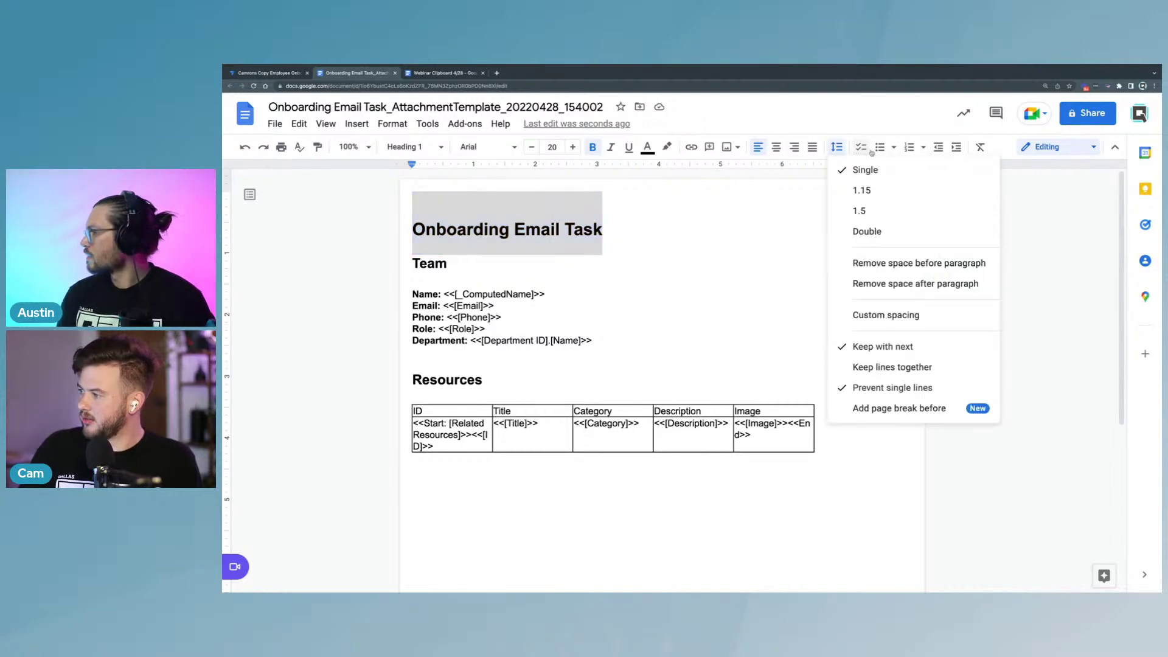
pyautogui.click(757, 211)
pyautogui.moveTo(610, 230); pyautogui.dragTo(304, 230)
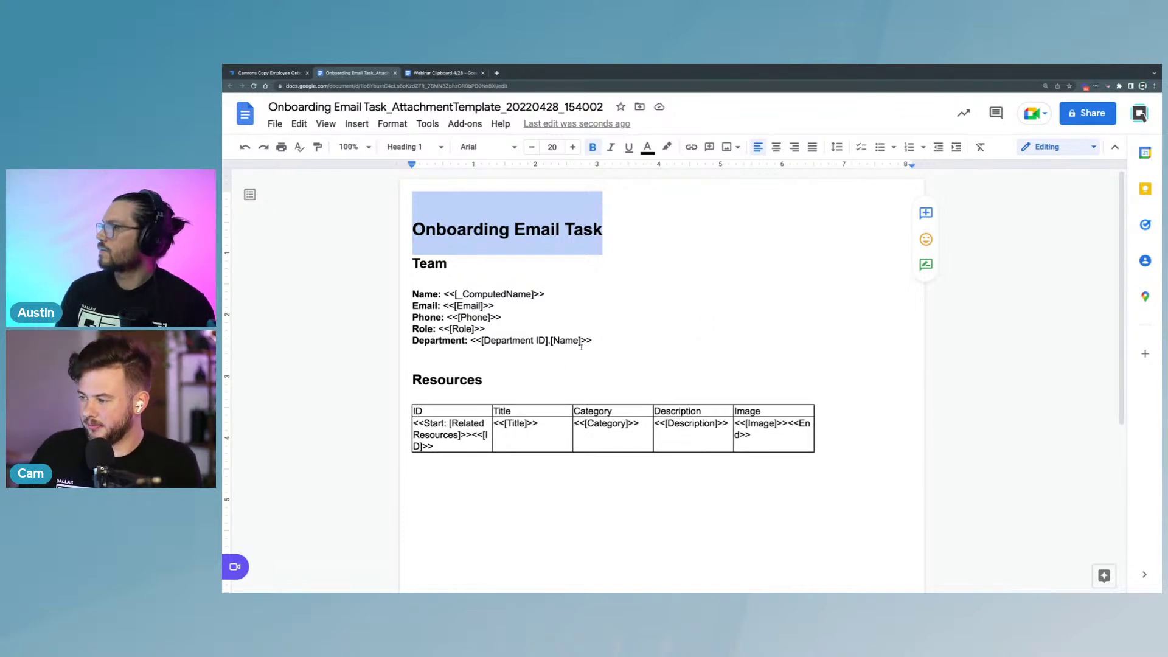
pyautogui.moveTo(582, 340); pyautogui.dragTo(481, 340)
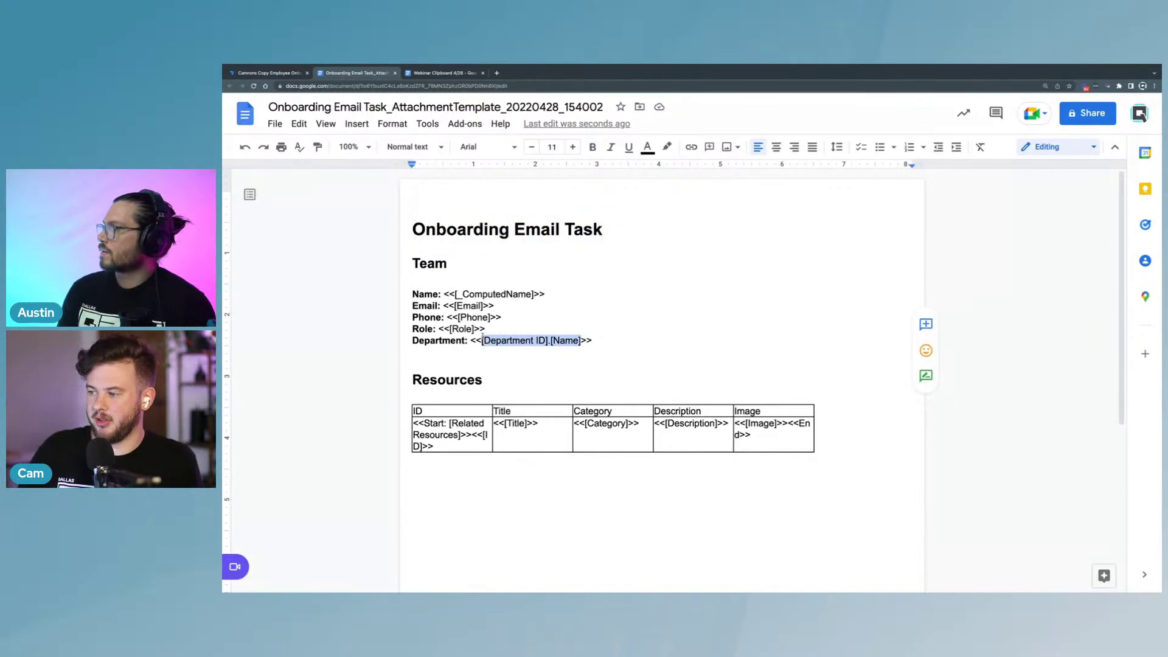
pyautogui.click(674, 305)
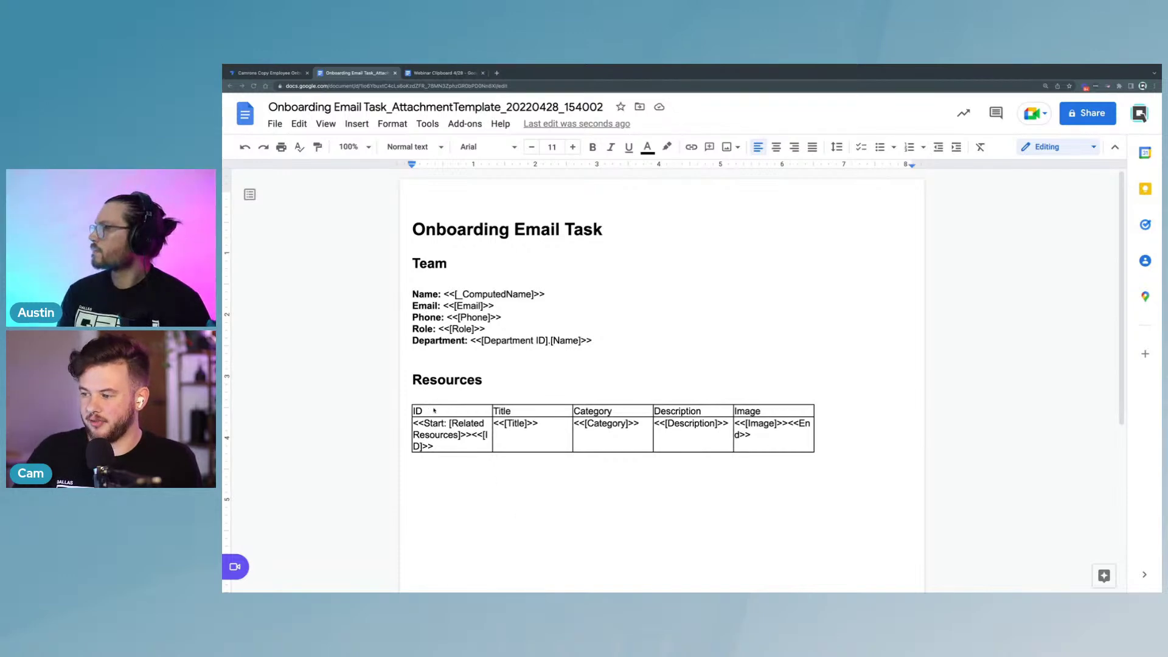
# Step: Rename the Resources table's ID header to Week and replace the ID field in the placeholder below with WeekNum
pyautogui.click(413, 411)
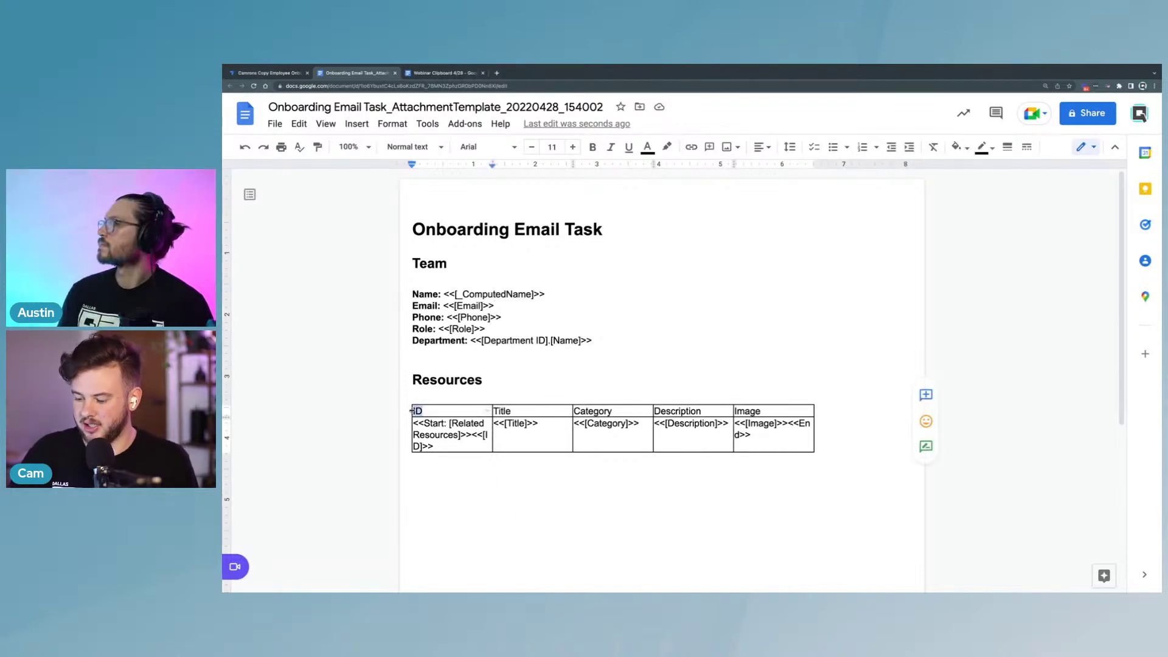
pyautogui.doubleClick(414, 410)
pyautogui.write('Week')
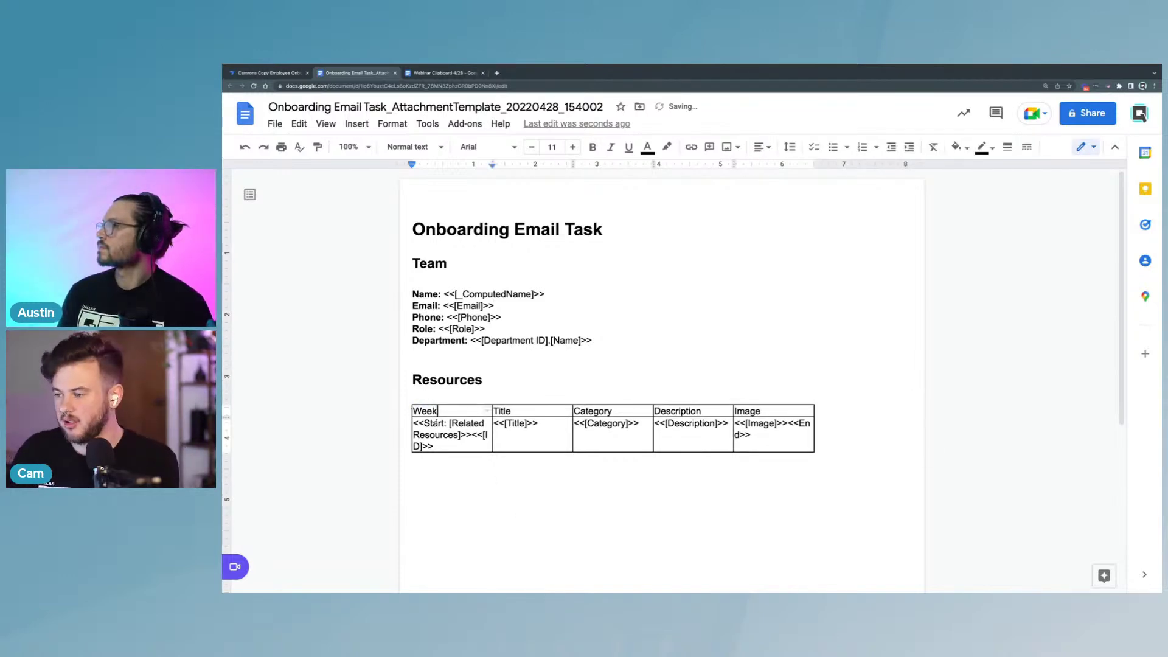
pyautogui.moveTo(483, 435); pyautogui.dragTo(419, 447)
pyautogui.click(486, 436)
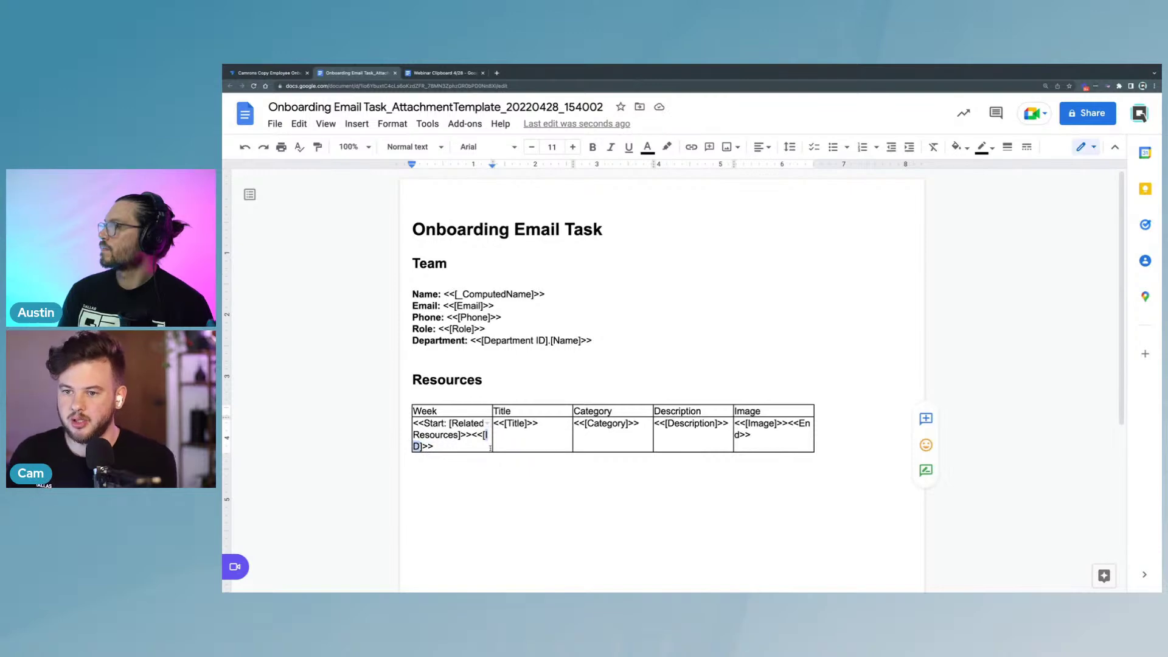
pyautogui.press('BackSpace')
pyautogui.write('WeekNum')
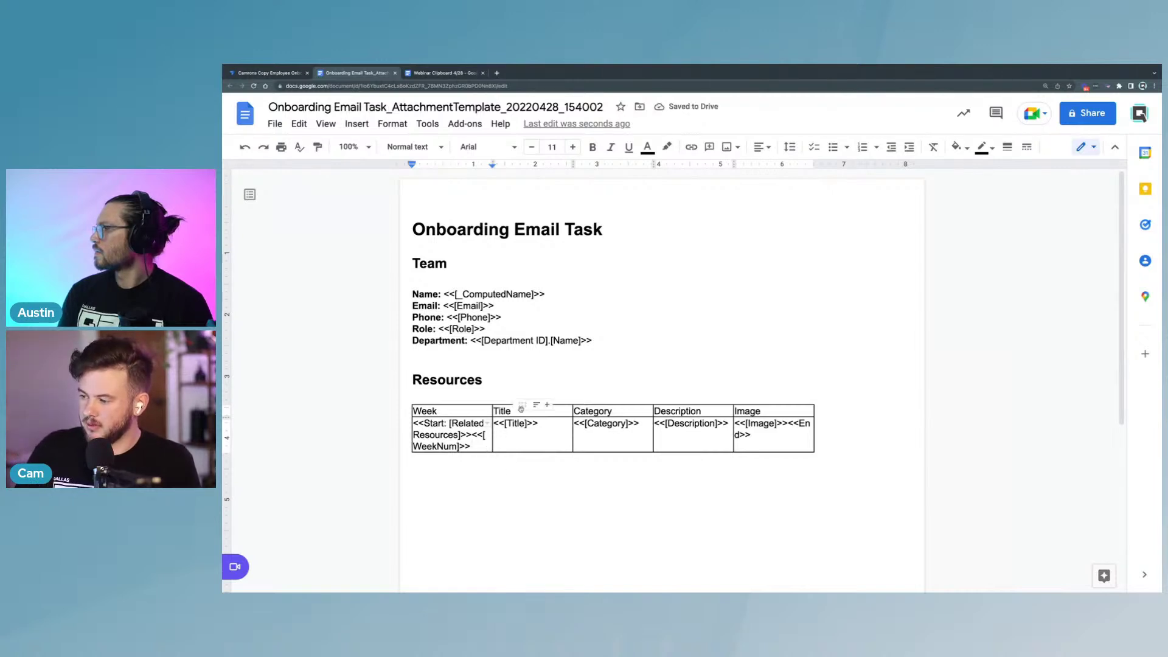
# Step: Rename the Title column header in the Resources table to Resource
pyautogui.doubleClick(501, 411)
pyautogui.moveTo(499, 411); pyautogui.dragTo(431, 411)
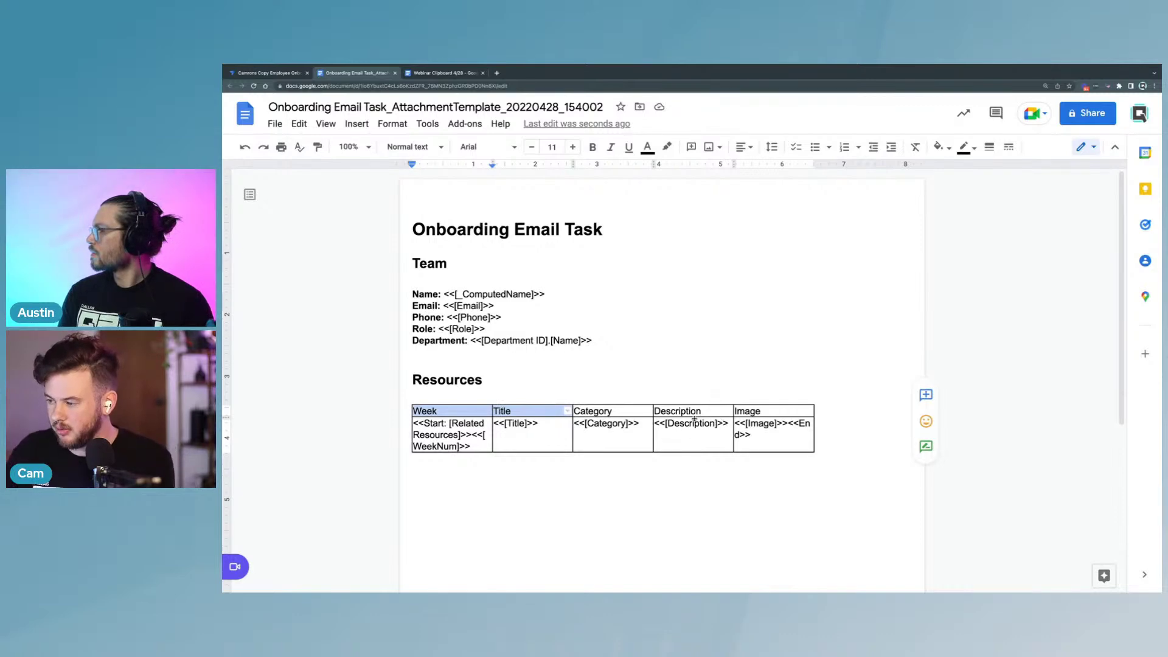
pyautogui.click(541, 416)
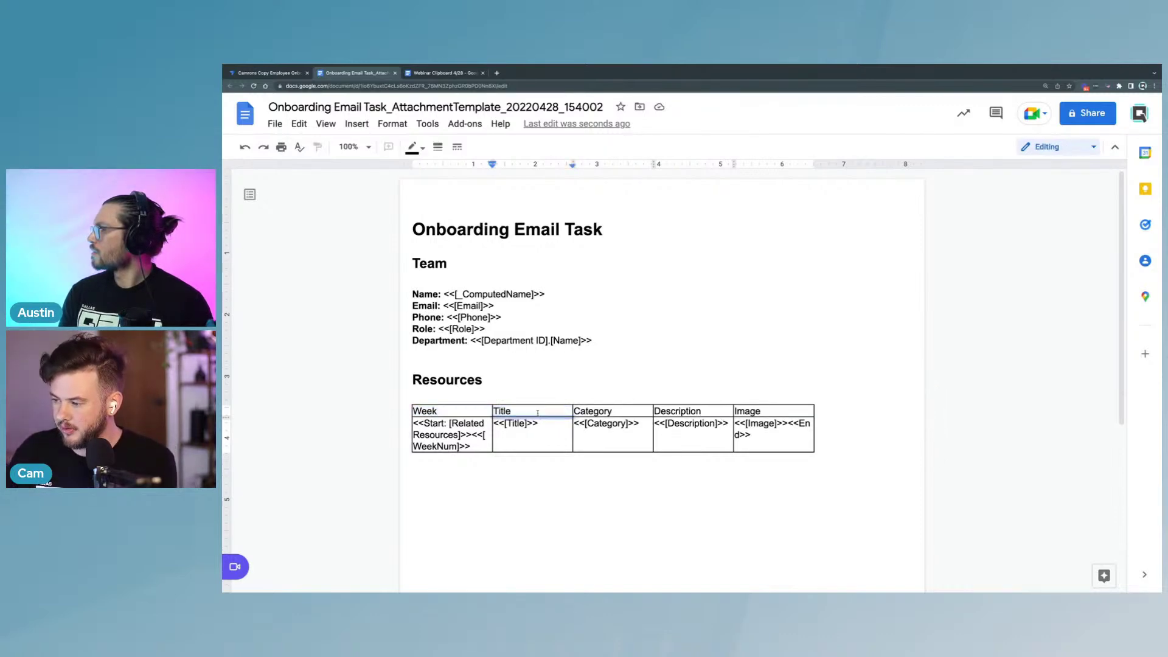
pyautogui.press('BackSpace')
pyautogui.press('BackSpace')
pyautogui.press('BackSpace')
pyautogui.press('BackSpace')
pyautogui.press('BackSpace')
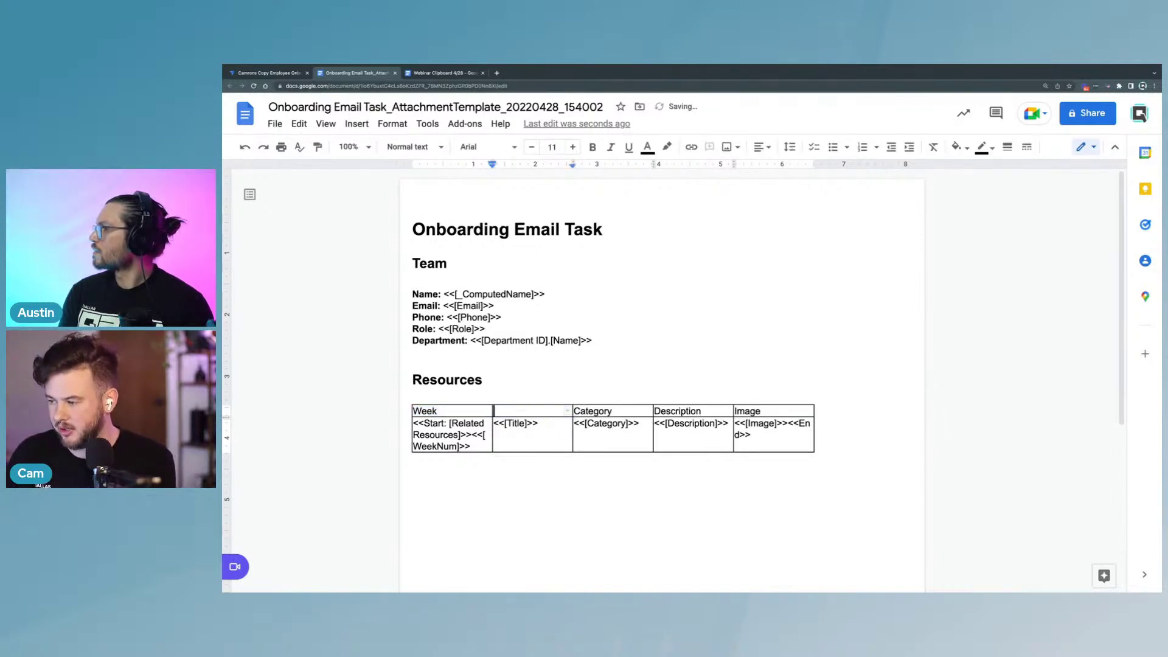
pyautogui.write('Re')
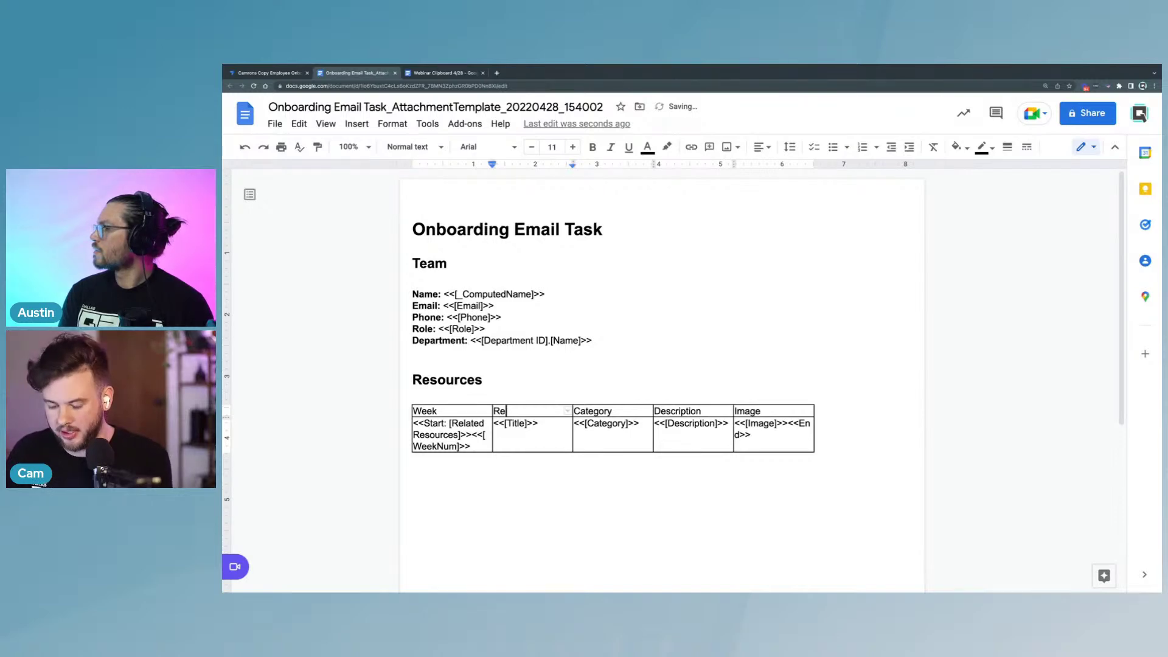
pyautogui.write('source')
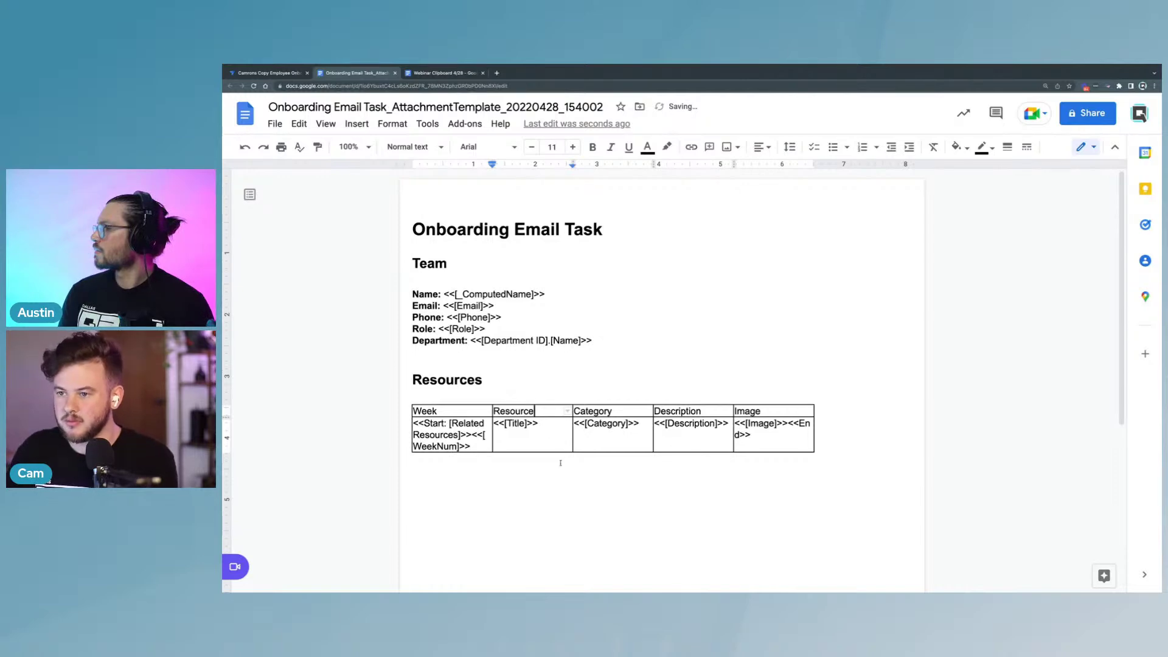
# Step: Add an <<[Image]>> placeholder on its own line above <<[Title]>> in the Resource column
pyautogui.doubleClick(540, 423)
pyautogui.click(497, 423)
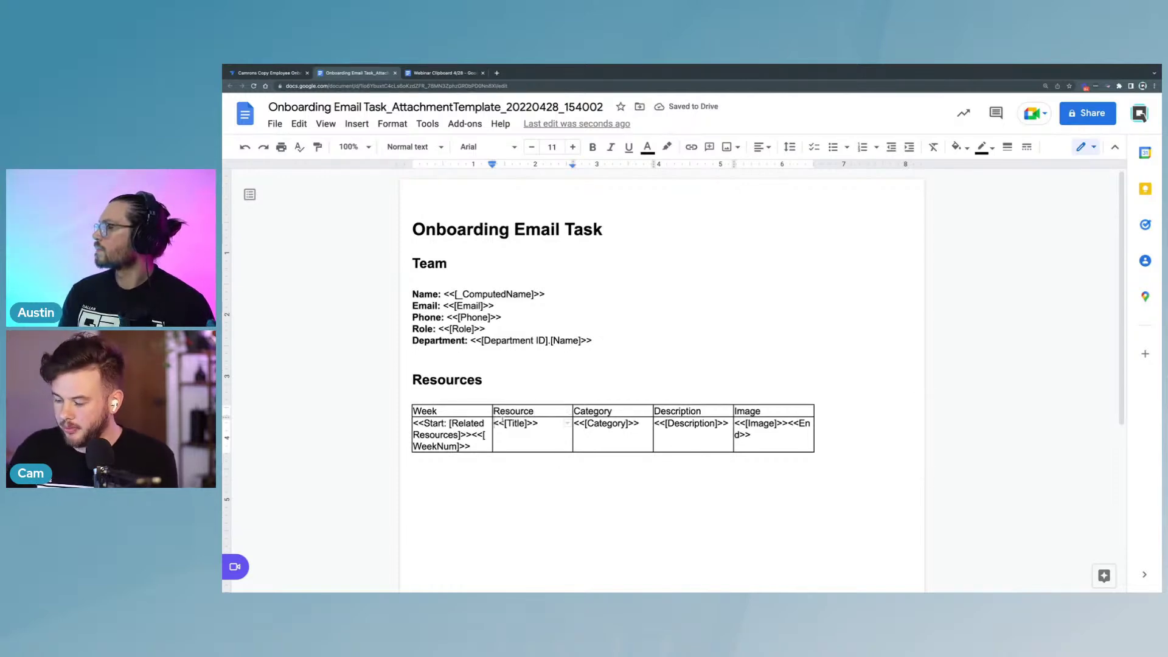
pyautogui.press('Return')
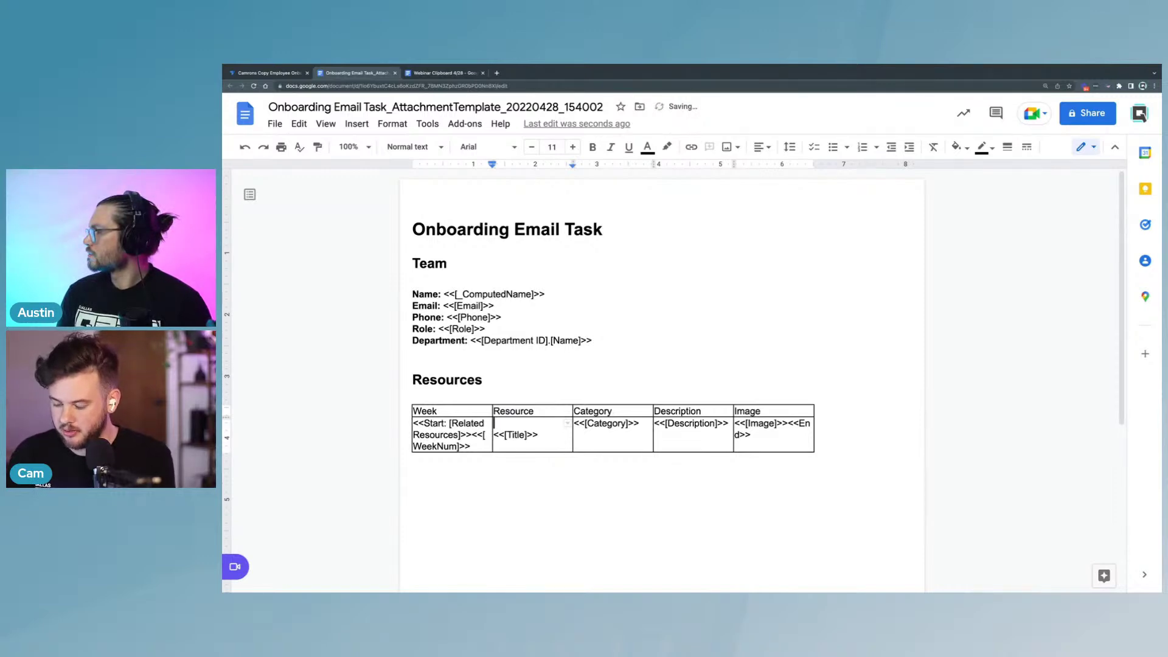
pyautogui.write('<<[]>>')
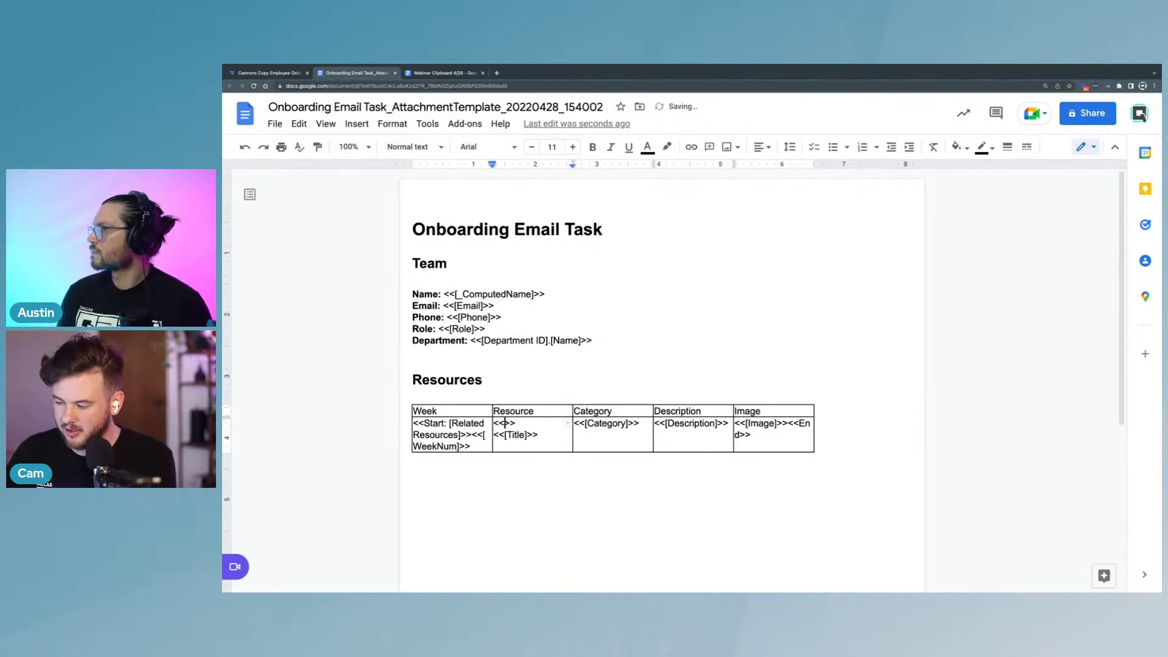
pyautogui.press('Left')
pyautogui.press('Left')
pyautogui.press('Left')
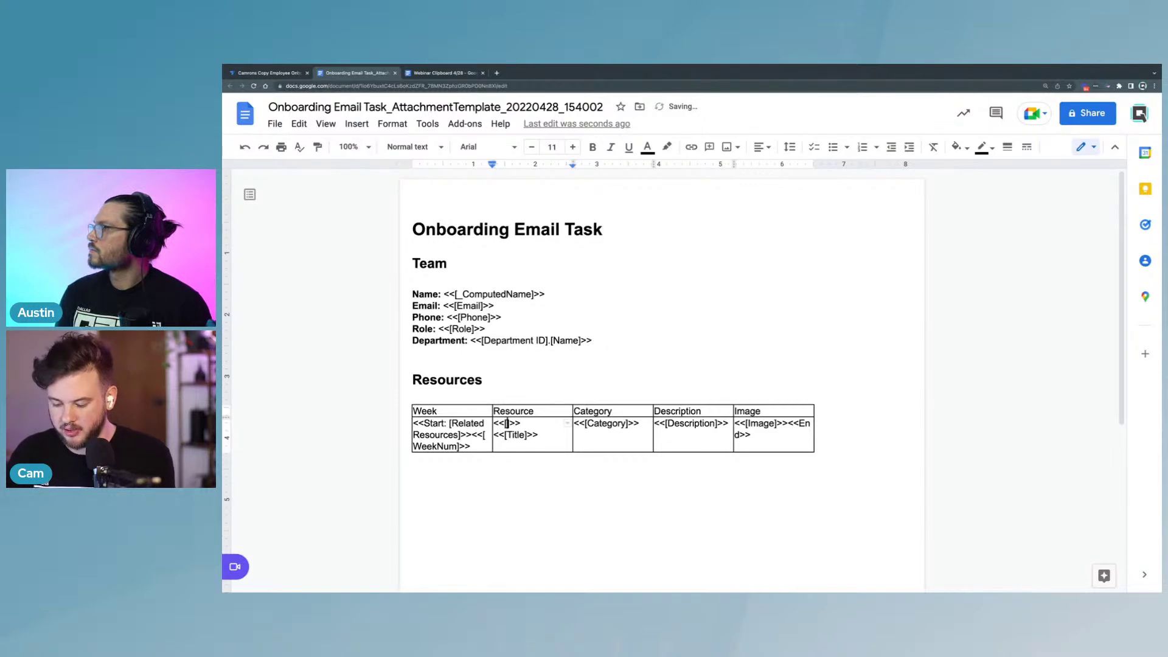
pyautogui.write('Image')
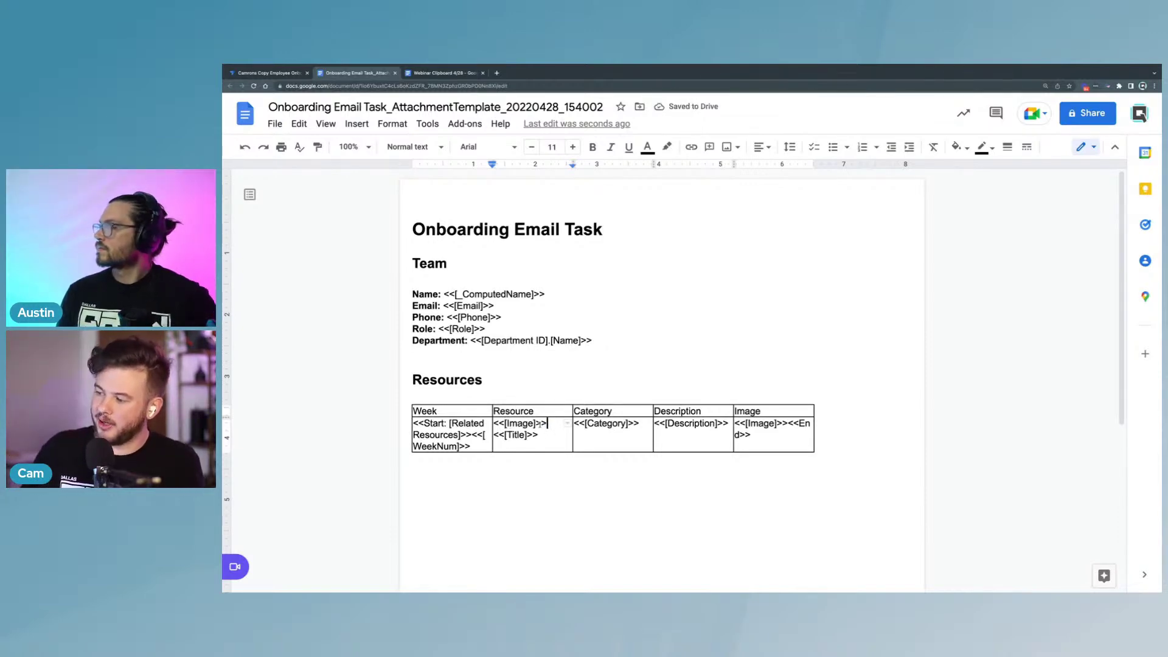
pyautogui.moveTo(547, 425); pyautogui.dragTo(494, 424)
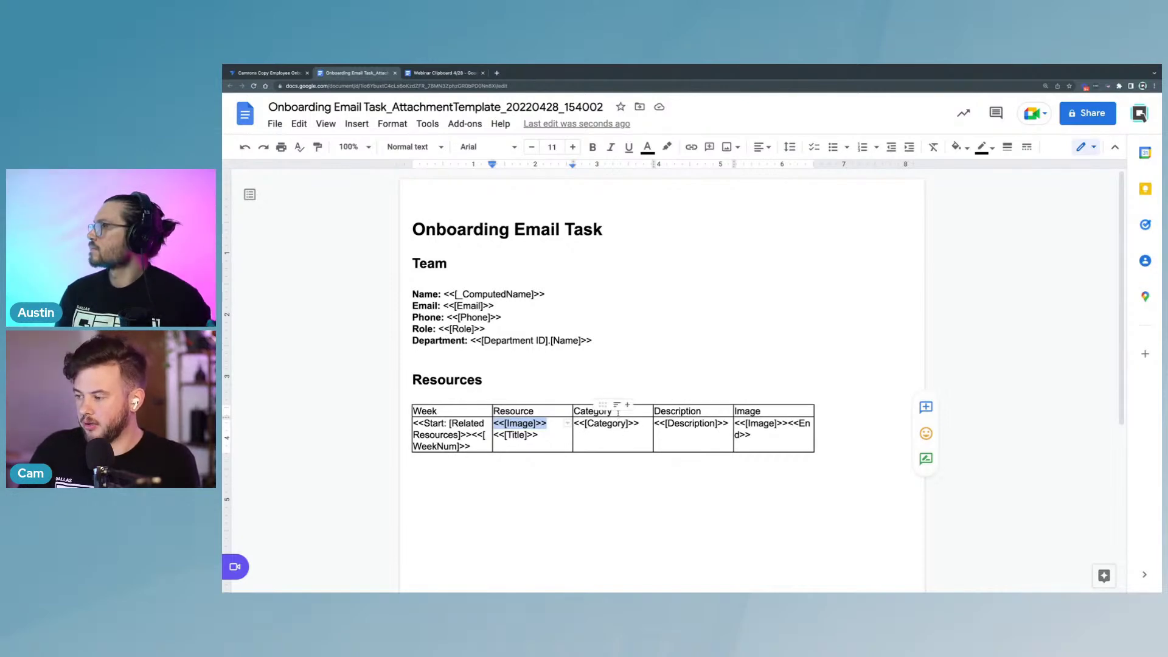
# Step: Rename the Category column header in the Resources table to Link
pyautogui.moveTo(614, 412); pyautogui.dragTo(571, 411)
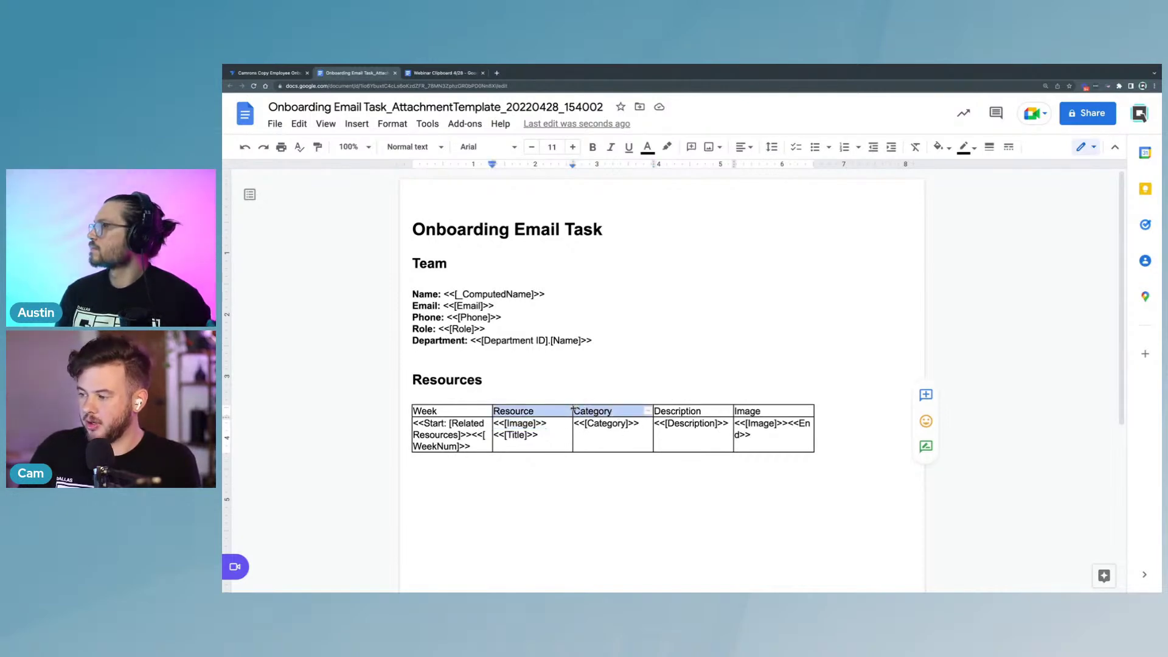
pyautogui.click(604, 379)
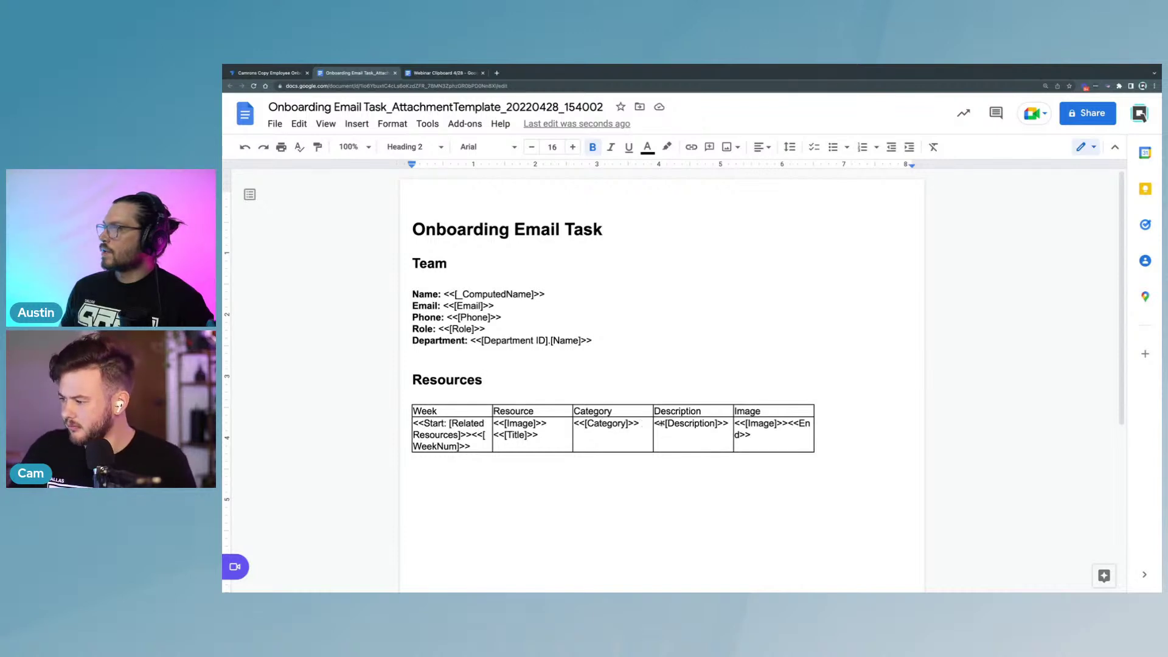
pyautogui.click(676, 424)
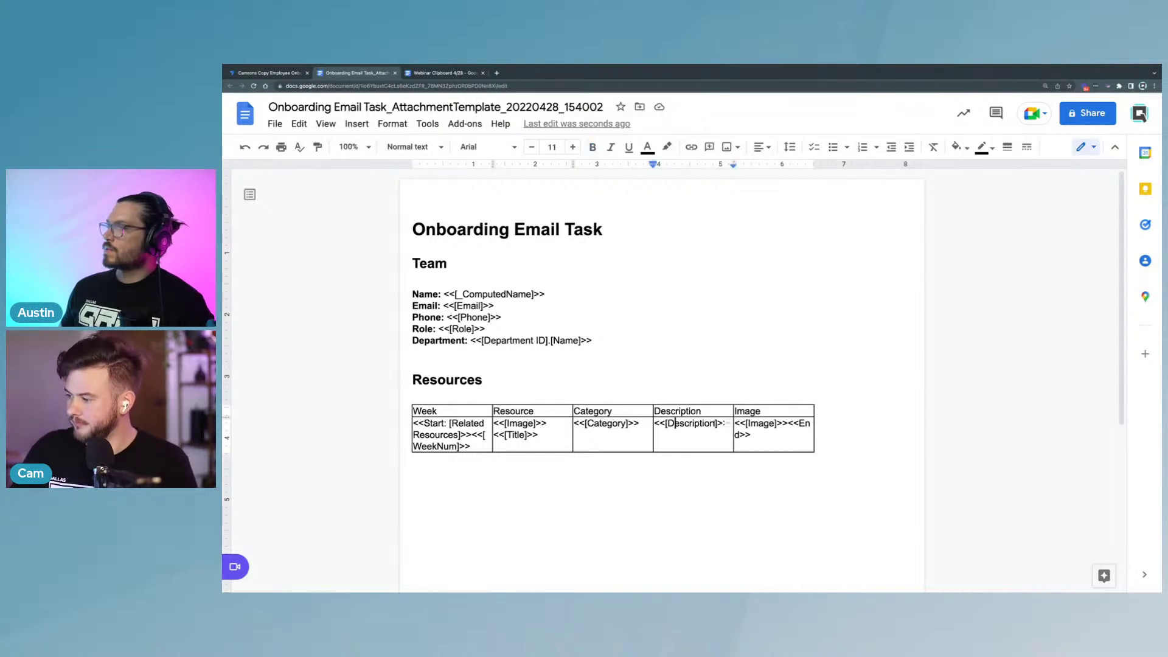
pyautogui.doubleClick(623, 413)
pyautogui.write('Lin')
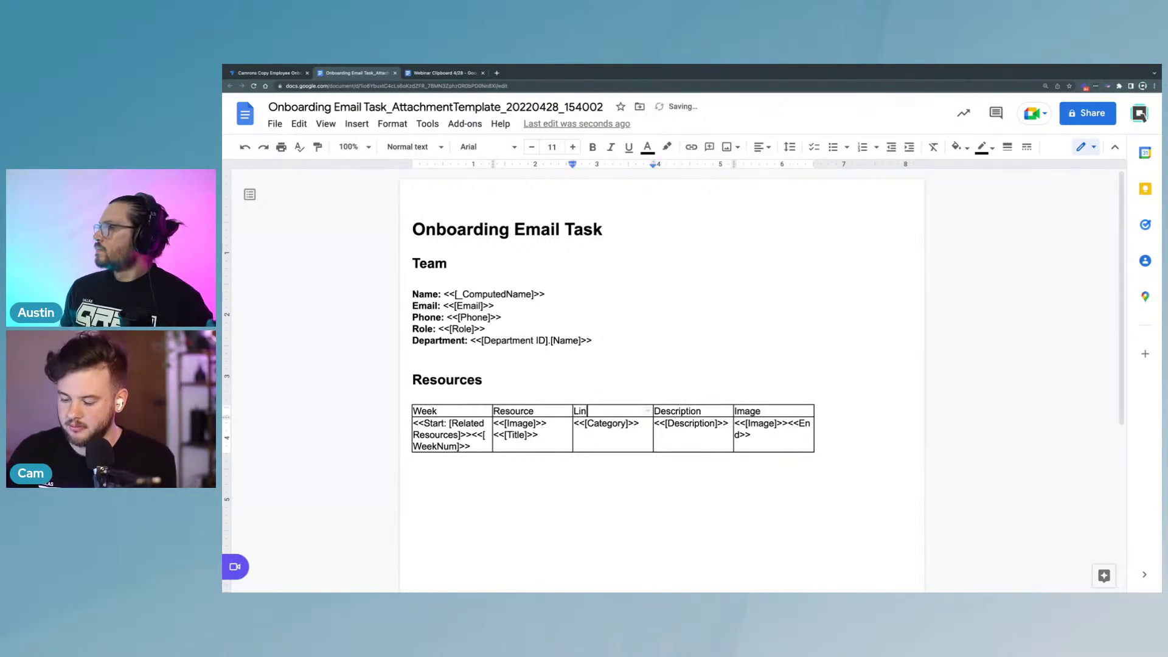
pyautogui.write('k')
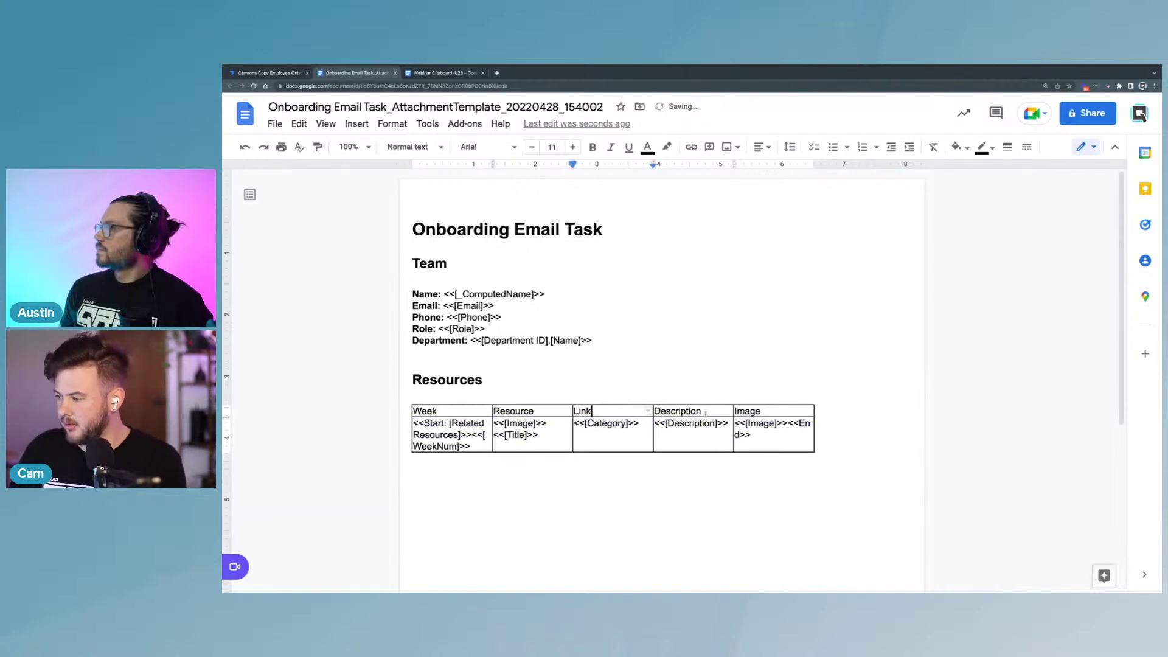
# Step: Delete the Description and Image columns, then stretch the table nearly to the page's right margin, giving the Resource column most of the width
pyautogui.moveTo(708, 413); pyautogui.dragTo(758, 443)
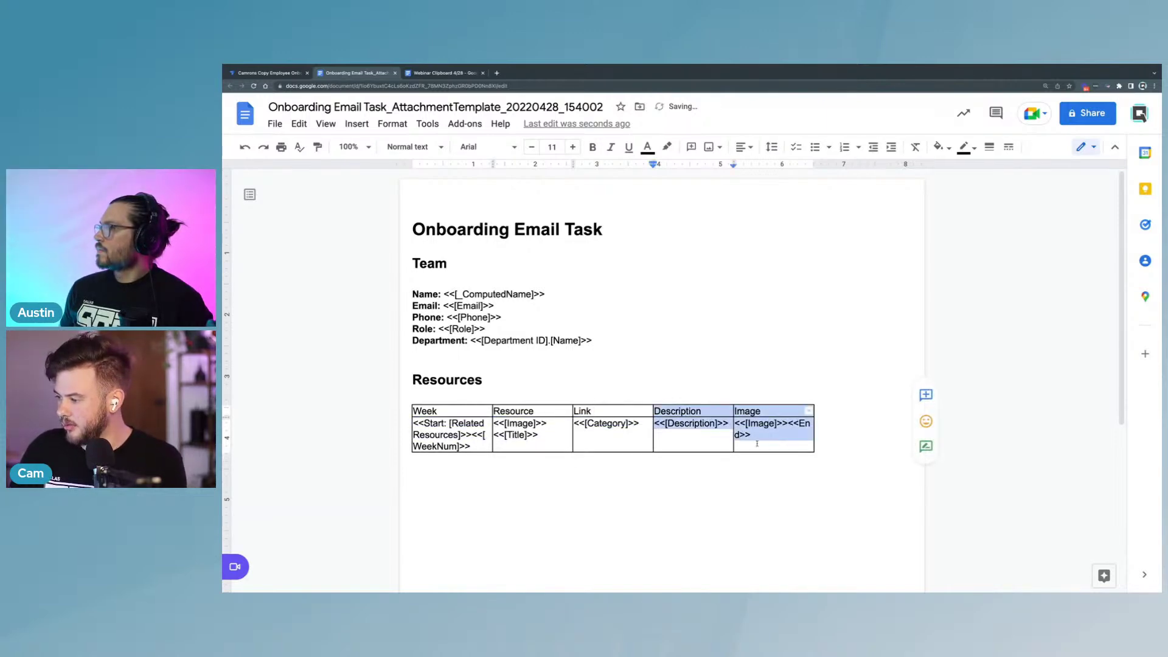
pyautogui.rightClick(757, 444)
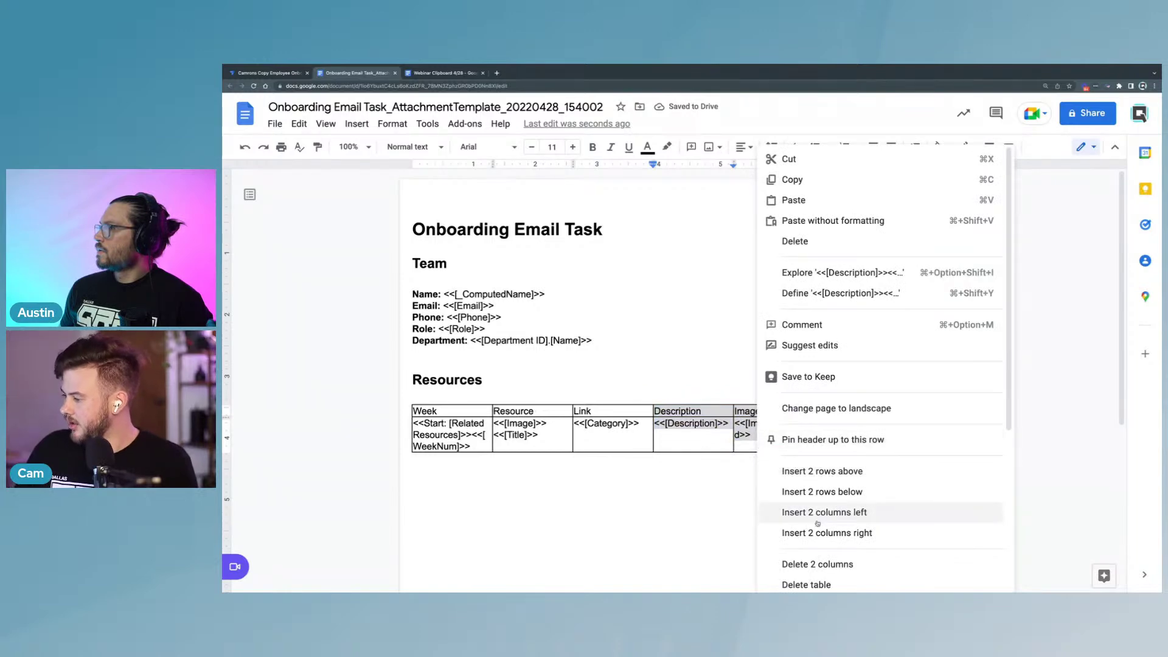
pyautogui.click(828, 564)
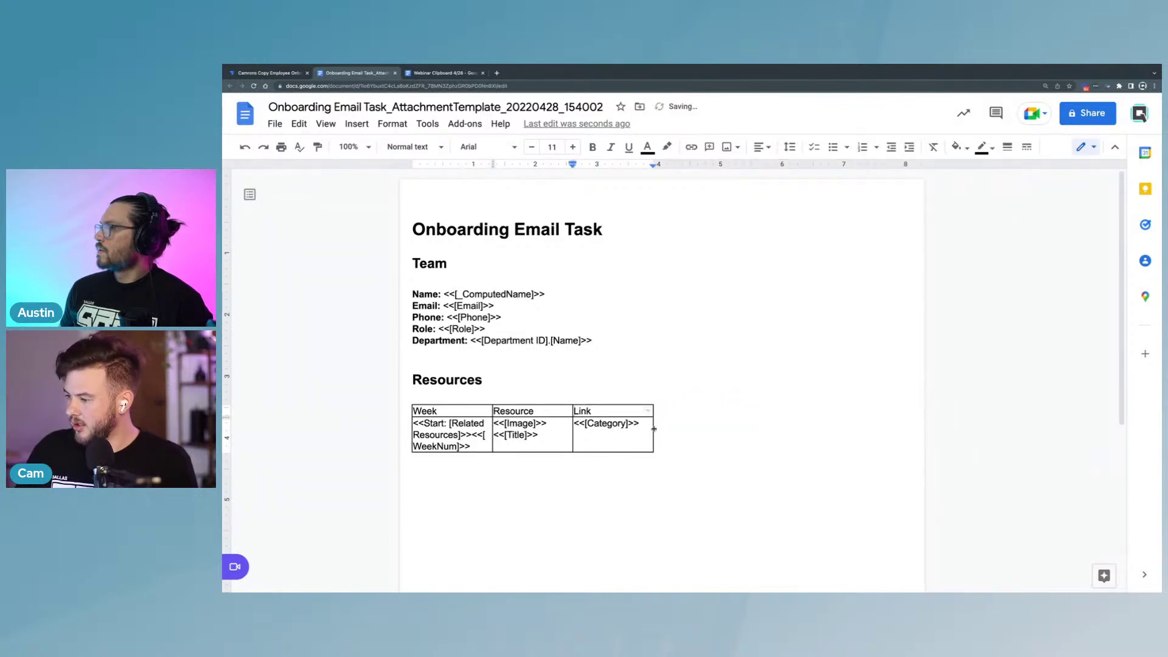
pyautogui.moveTo(654, 428); pyautogui.dragTo(888, 441)
pyautogui.moveTo(572, 431); pyautogui.dragTo(770, 428)
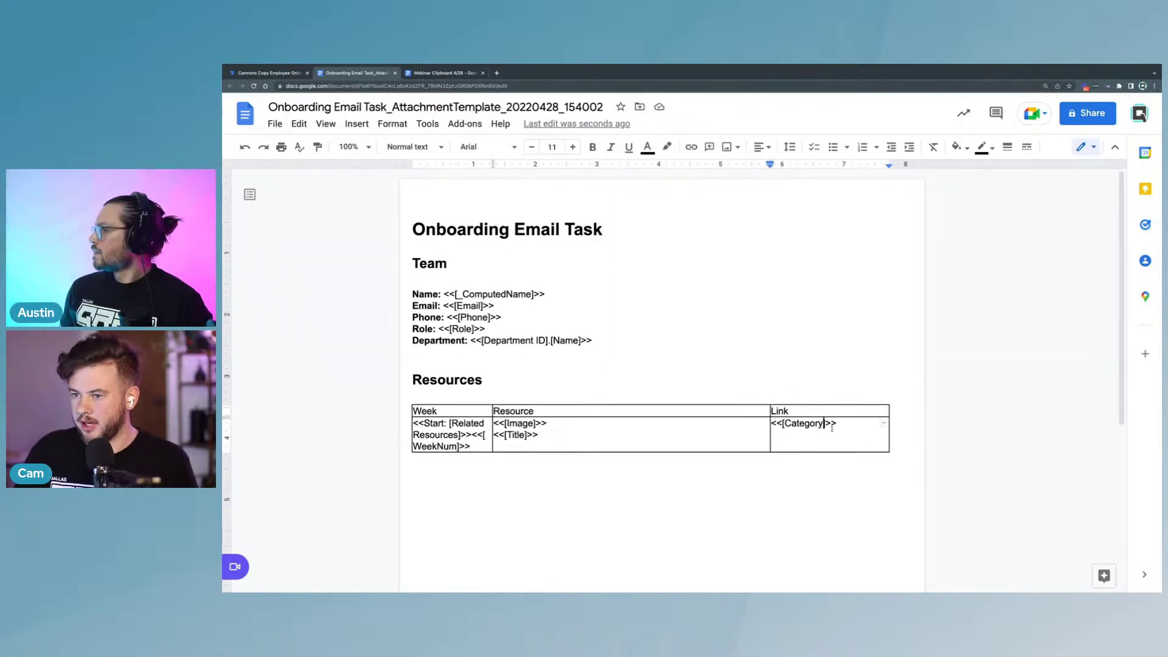
# Step: Replace the Category field in the Link column's placeholder with URL, making it <<[URL]>>
pyautogui.press('BackSpace')
pyautogui.press('BackSpace')
pyautogui.press('BackSpace')
pyautogui.press('BackSpace')
pyautogui.press('BackSpace')
pyautogui.press('BackSpace')
pyautogui.press('BackSpace')
pyautogui.press('BackSpace')
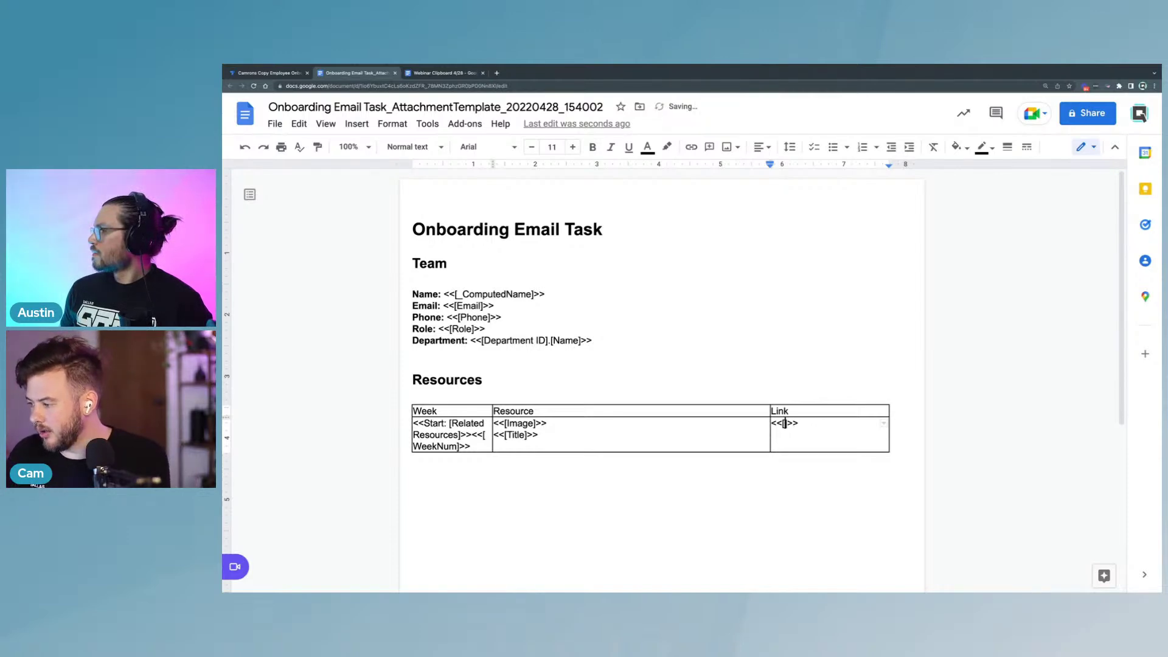
pyautogui.write('URL')
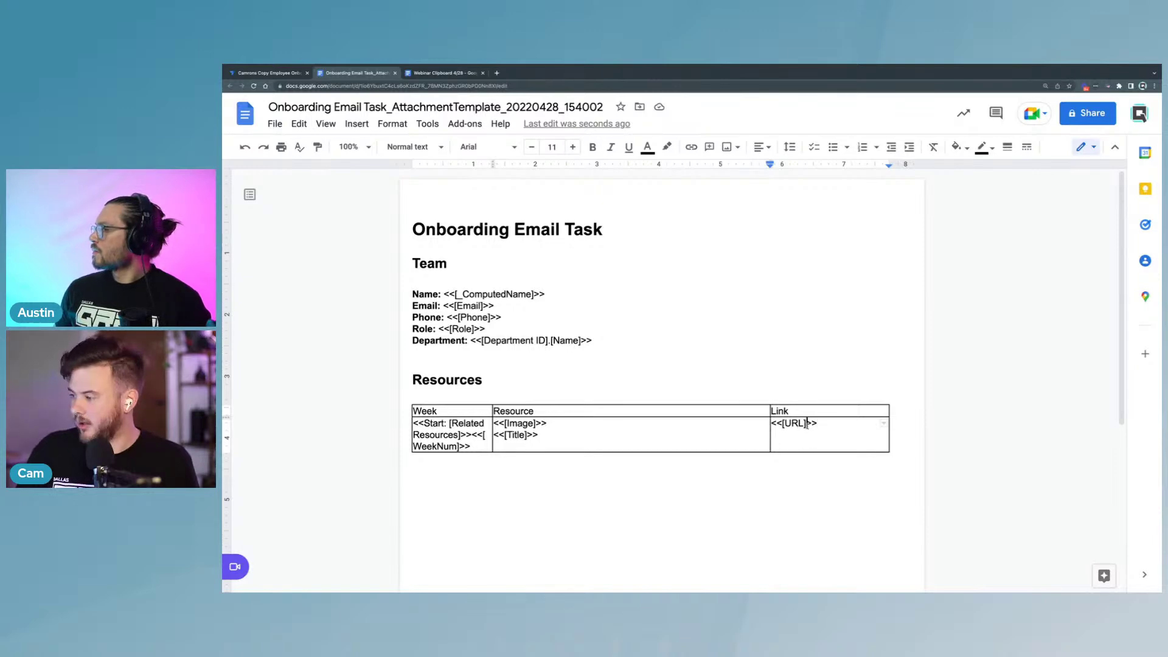
# Step: Turn the Link column's <<[URL]>> placeholder into a HYPERLINK expression with [URL] as the address and [Title] as the link text
pyautogui.click(784, 422)
pyautogui.write('HYP')
pyautogui.write('ERLIN')
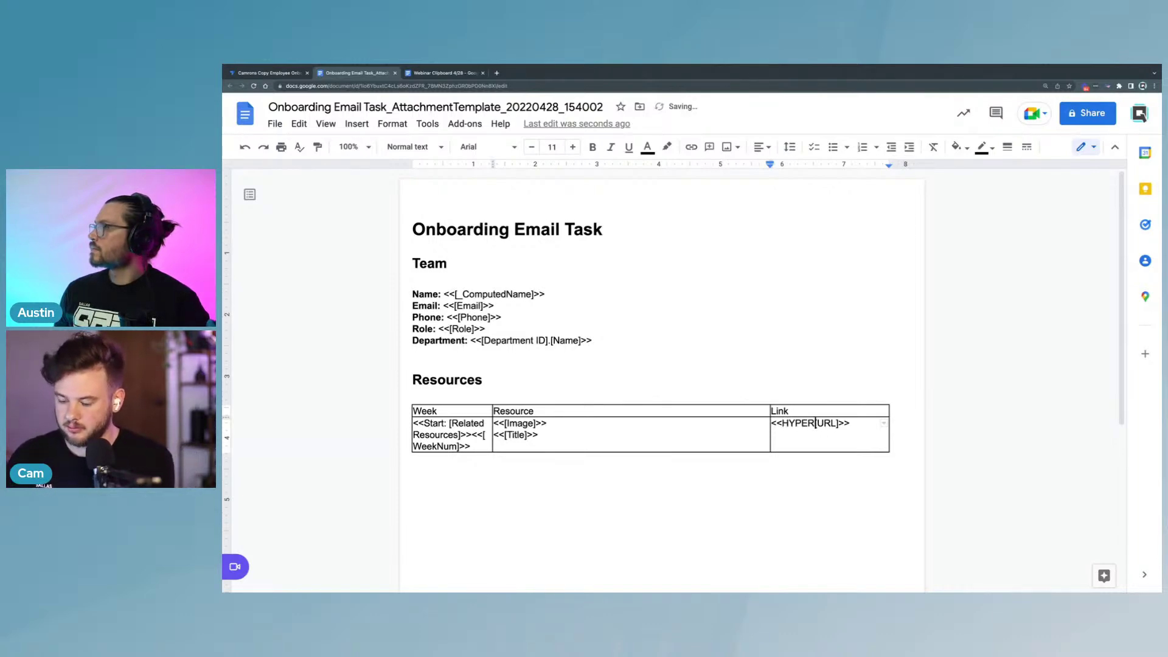
pyautogui.write('K(')
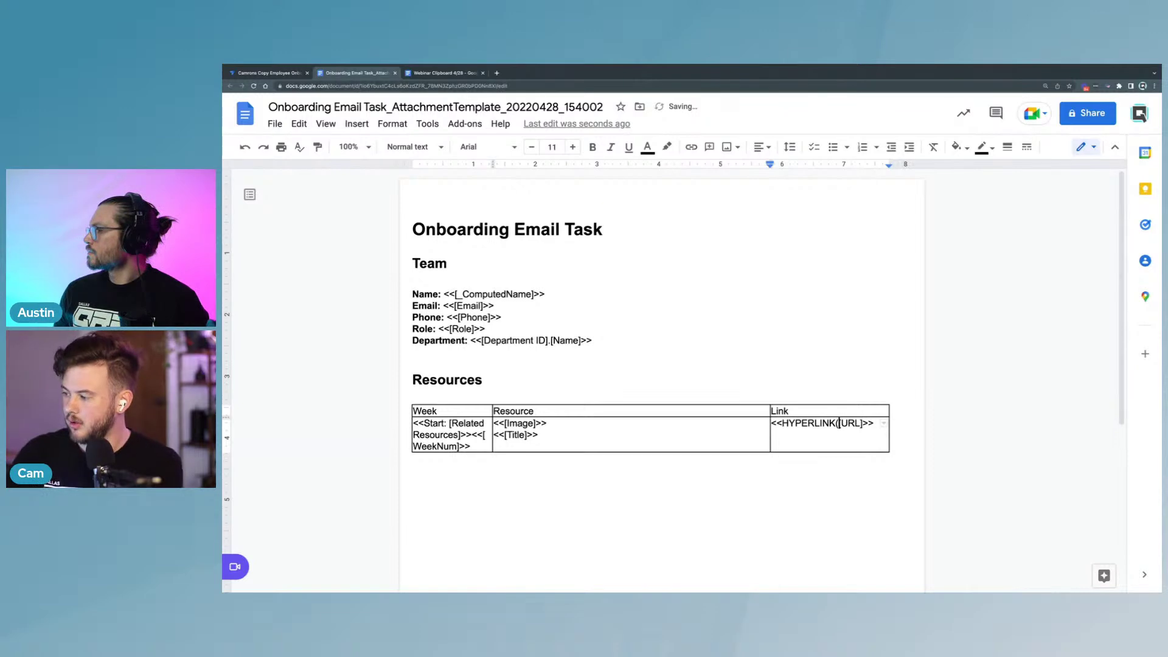
pyautogui.click(861, 425)
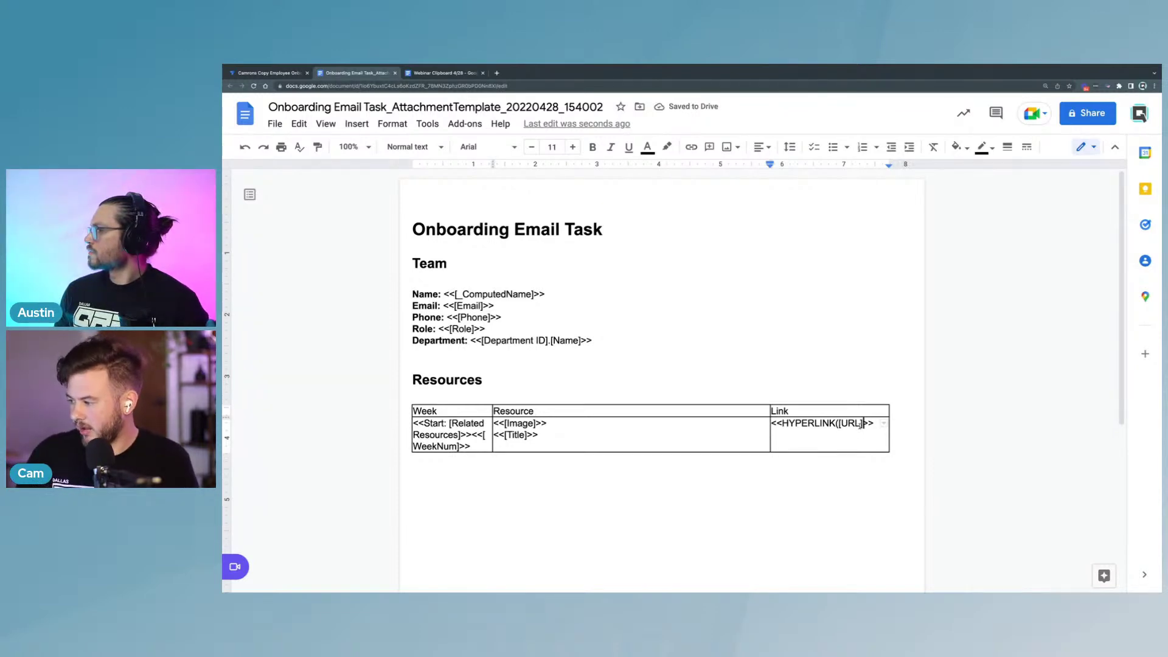
pyautogui.write(',')
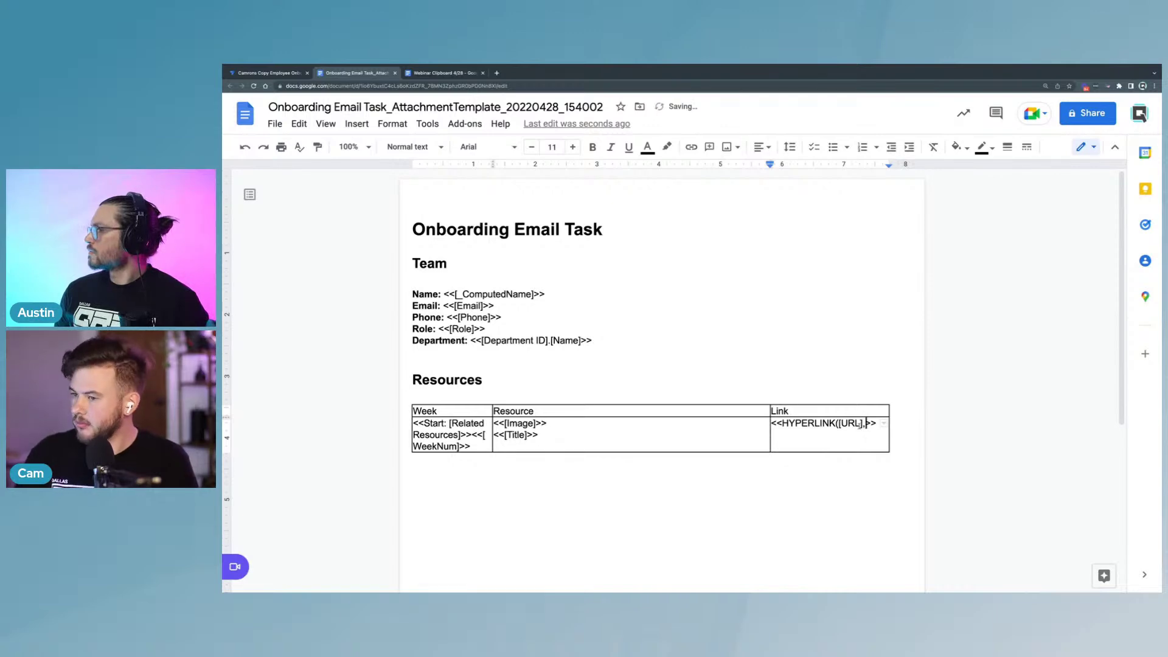
pyautogui.write('[Ti')
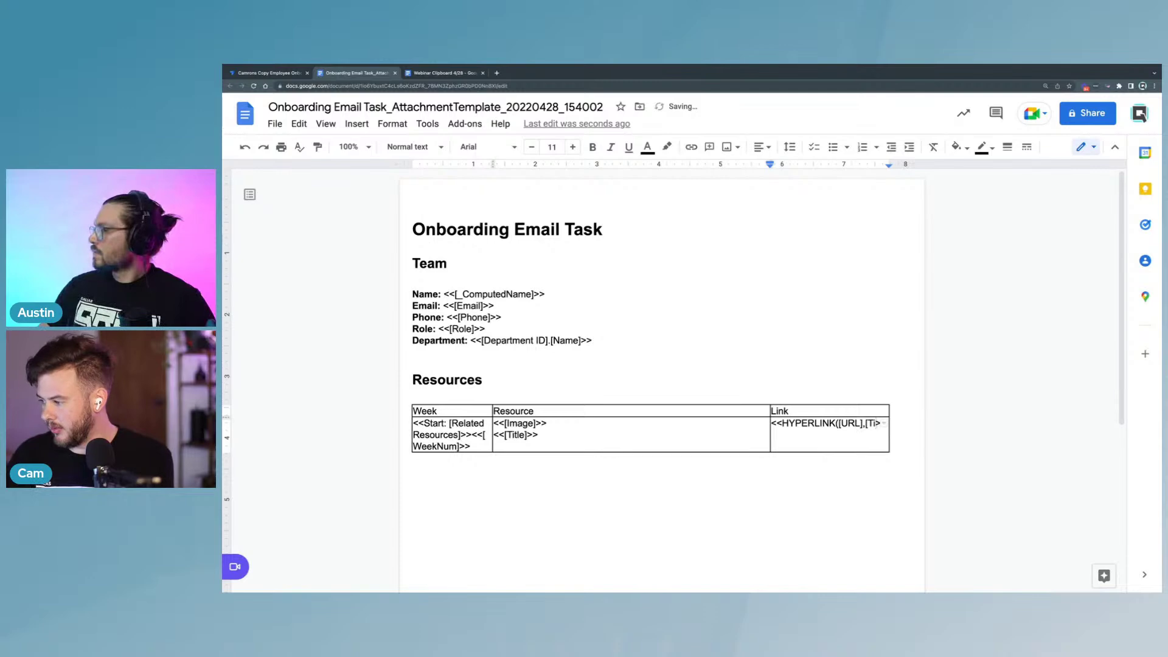
pyautogui.write('tl')
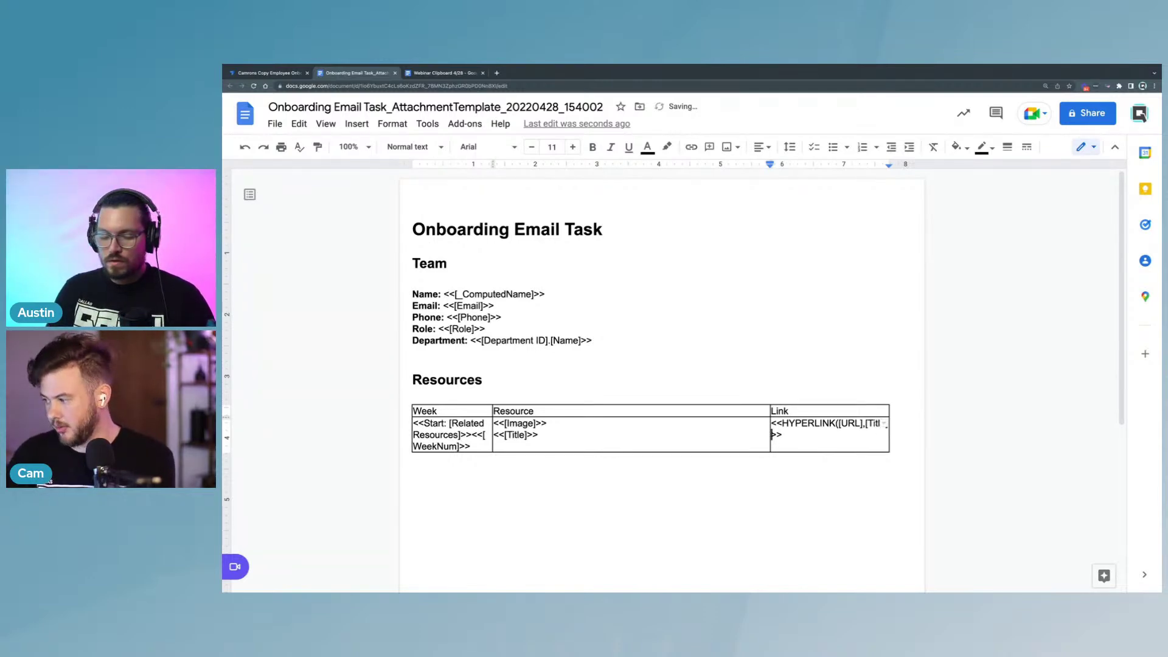
pyautogui.click(848, 374)
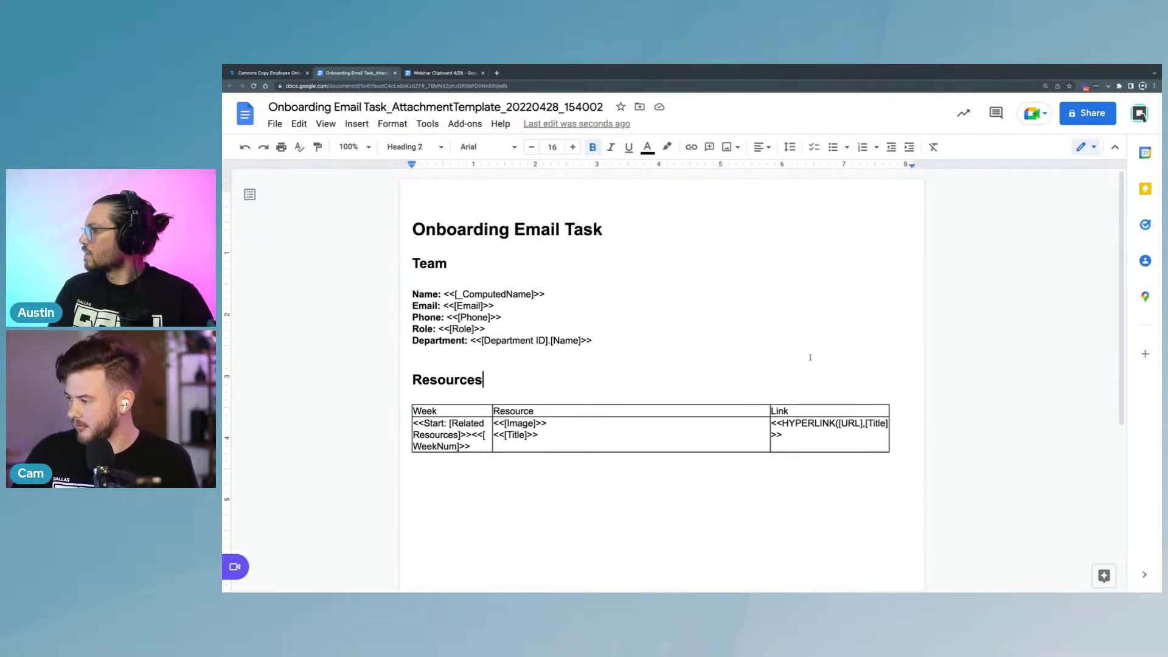
# Step: Add an <<End>> tag directly after the HYPERLINK placeholder in the Link column
pyautogui.click(800, 437)
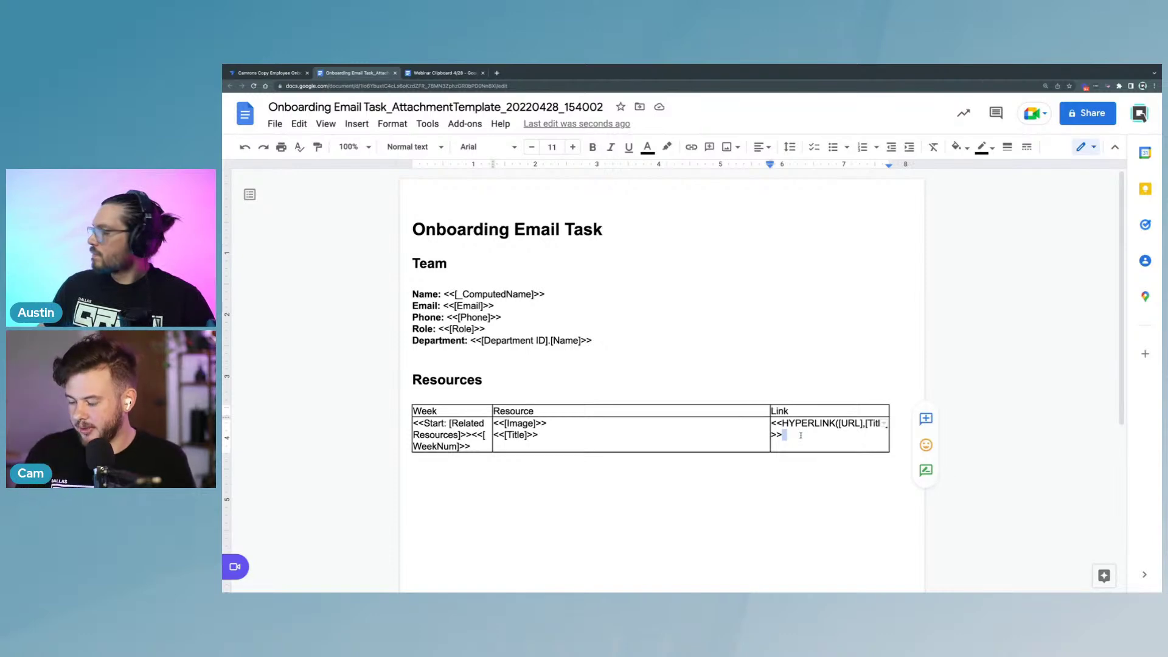
pyautogui.write('<<')
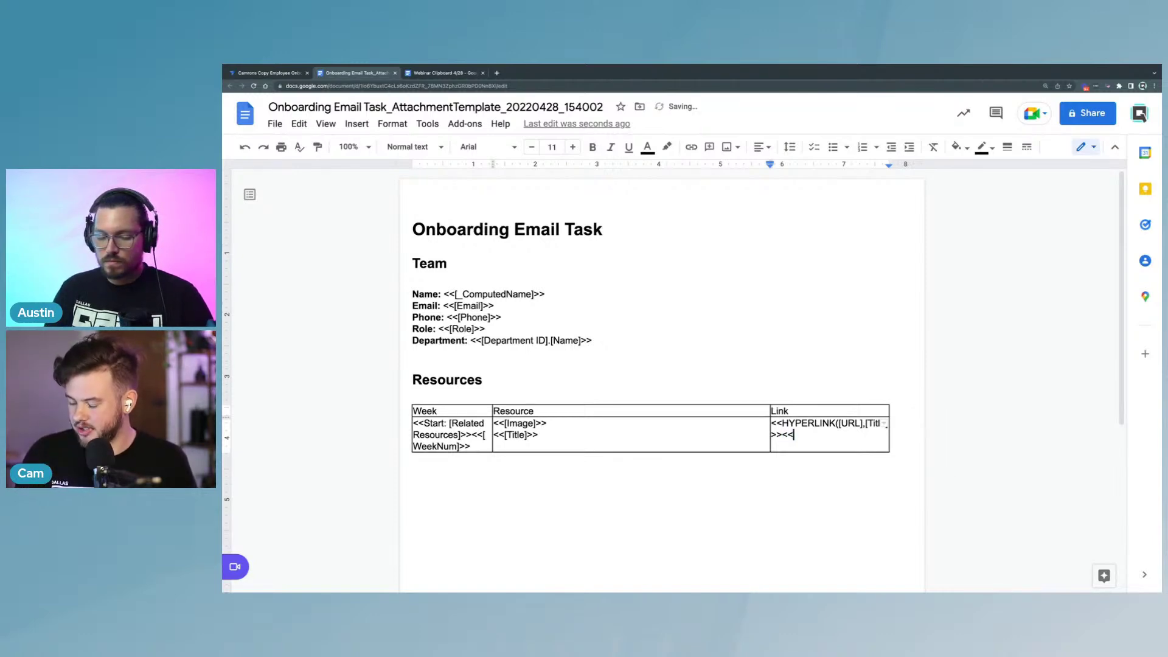
pyautogui.write('>>')
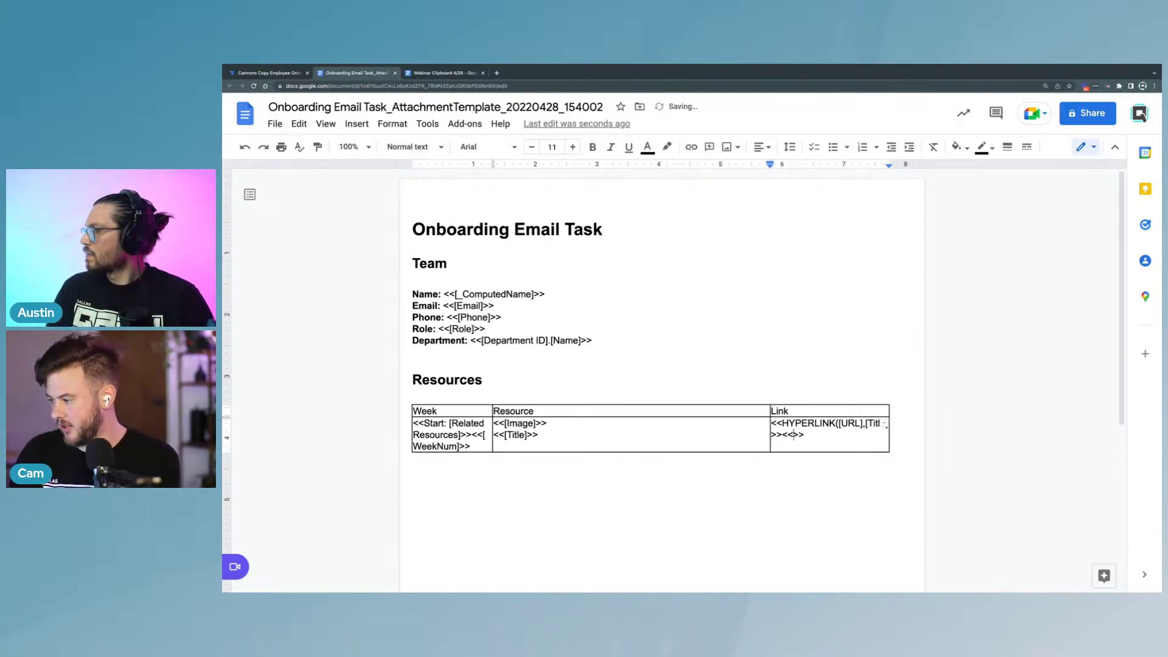
pyautogui.write('End')
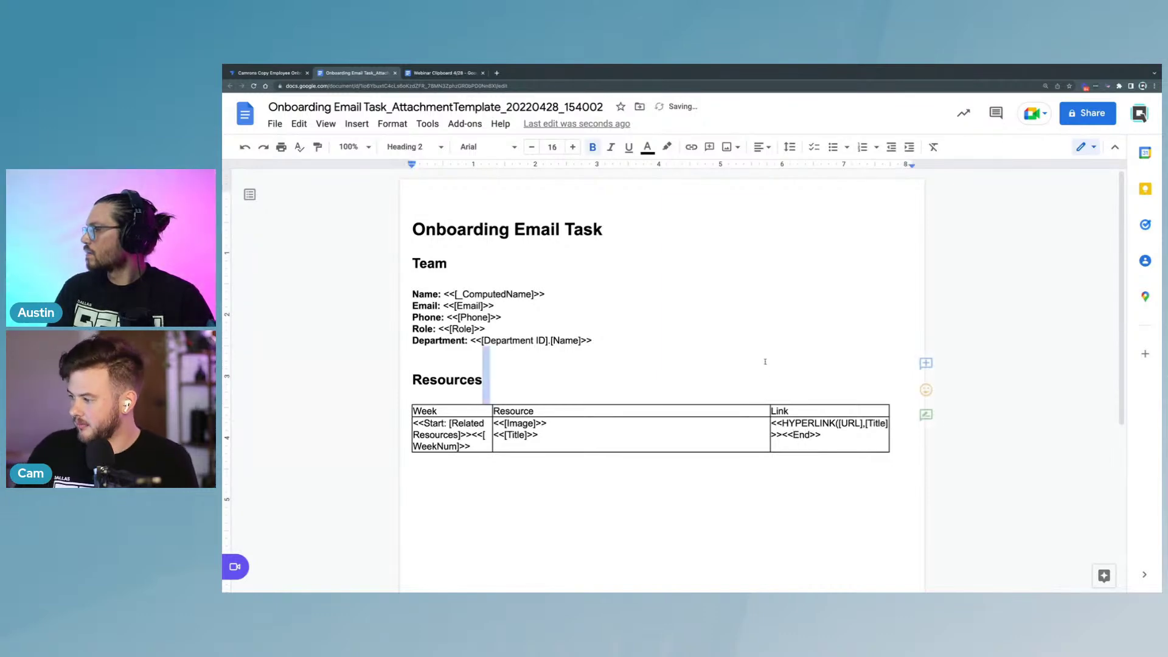
pyautogui.click(688, 306)
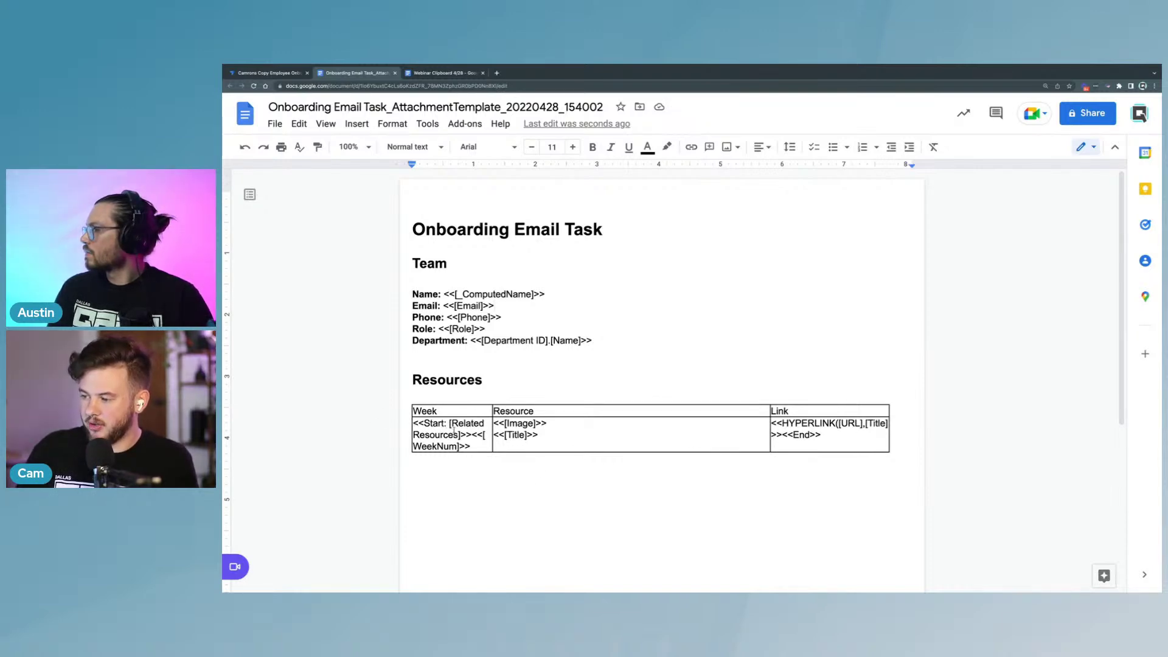
# Step: Replace [Related Resources] in the Week column's Start tag with the beginning of a SELECT expression on the table, SELECT(Resource
pyautogui.moveTo(455, 436)
pyautogui.mouseDown()
pyautogui.moveTo(412, 436)
pyautogui.moveTo(489, 425)
pyautogui.moveTo(462, 435)
pyautogui.mouseUp()
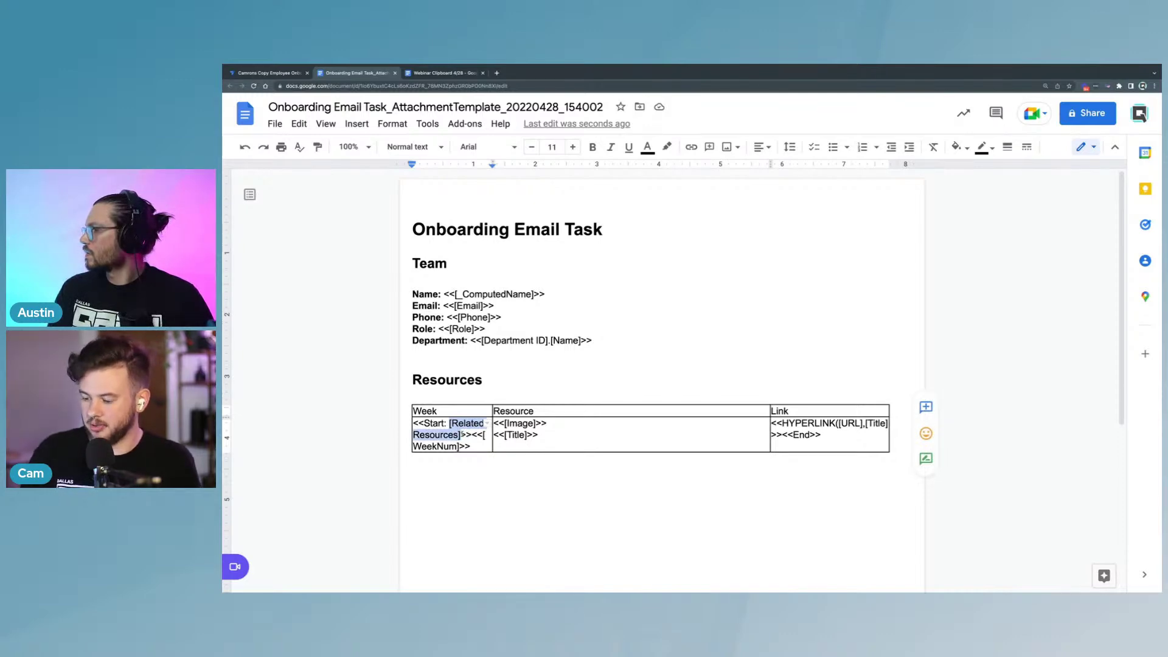
pyautogui.press('BackSpace')
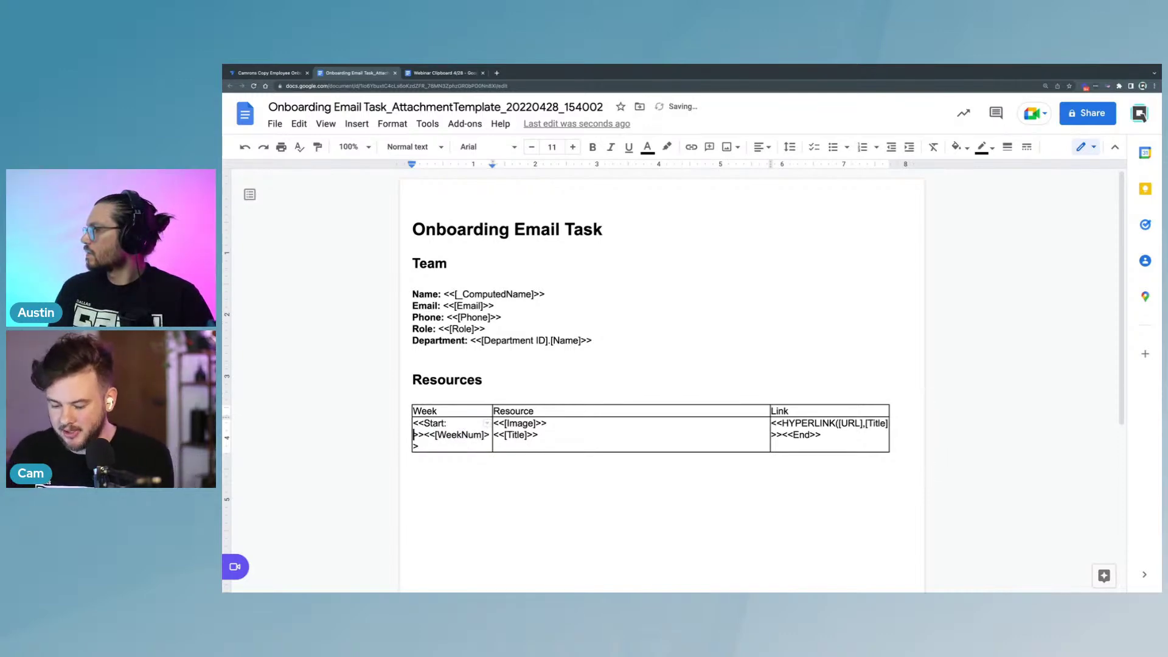
pyautogui.write('SELECT(')
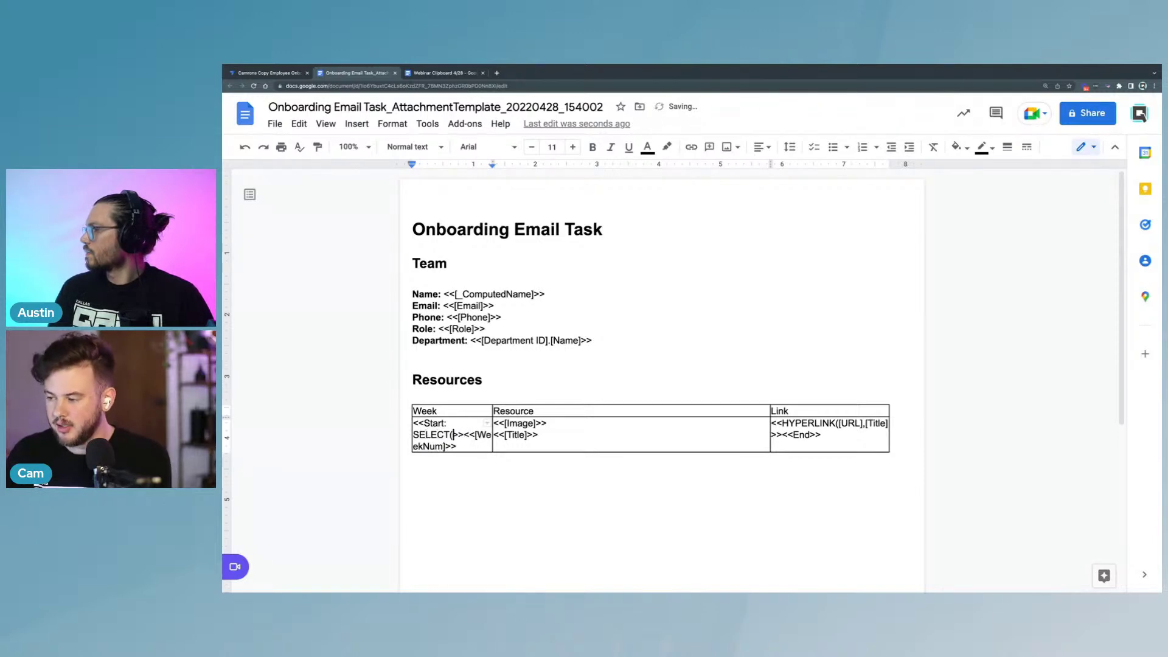
pyautogui.write('Resou')
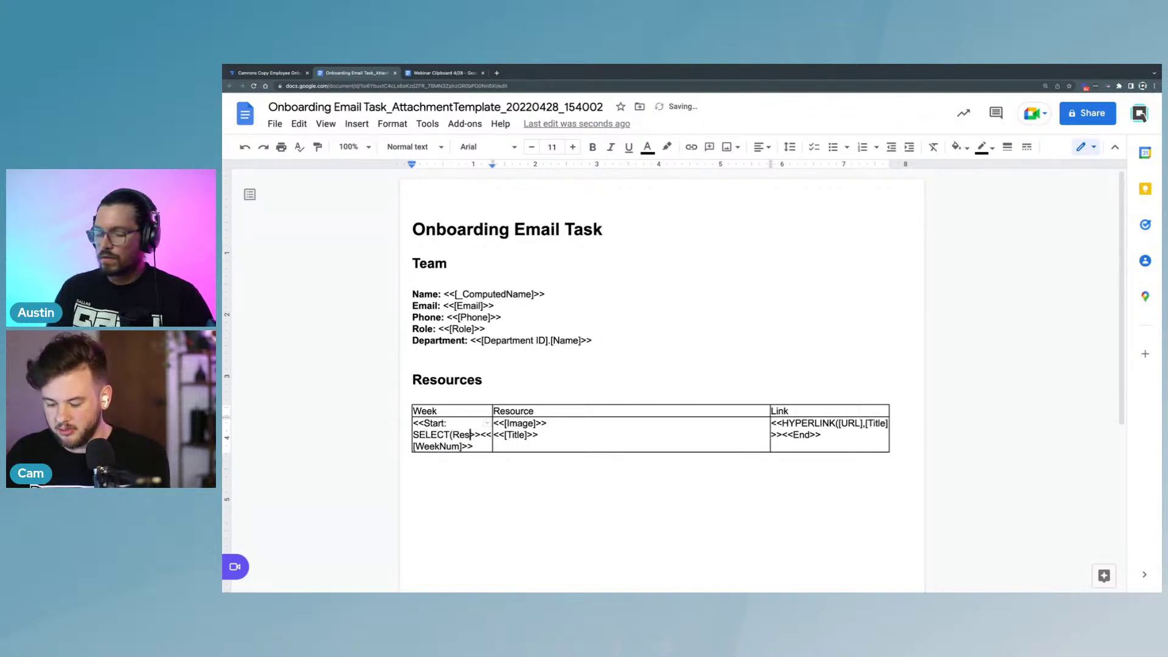
pyautogui.write('rce')
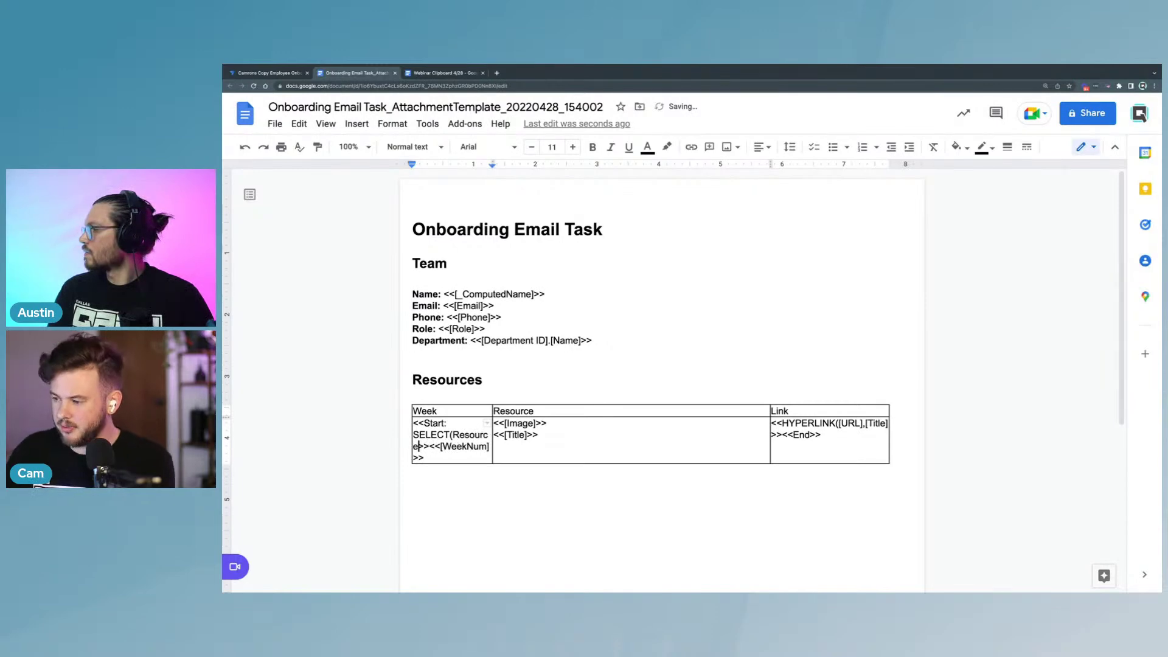
# Step: Switch to the AppSheet editor, check the Resource table's columns for its key column, and return to the template document
pyautogui.click(266, 73)
pyautogui.click(283, 230)
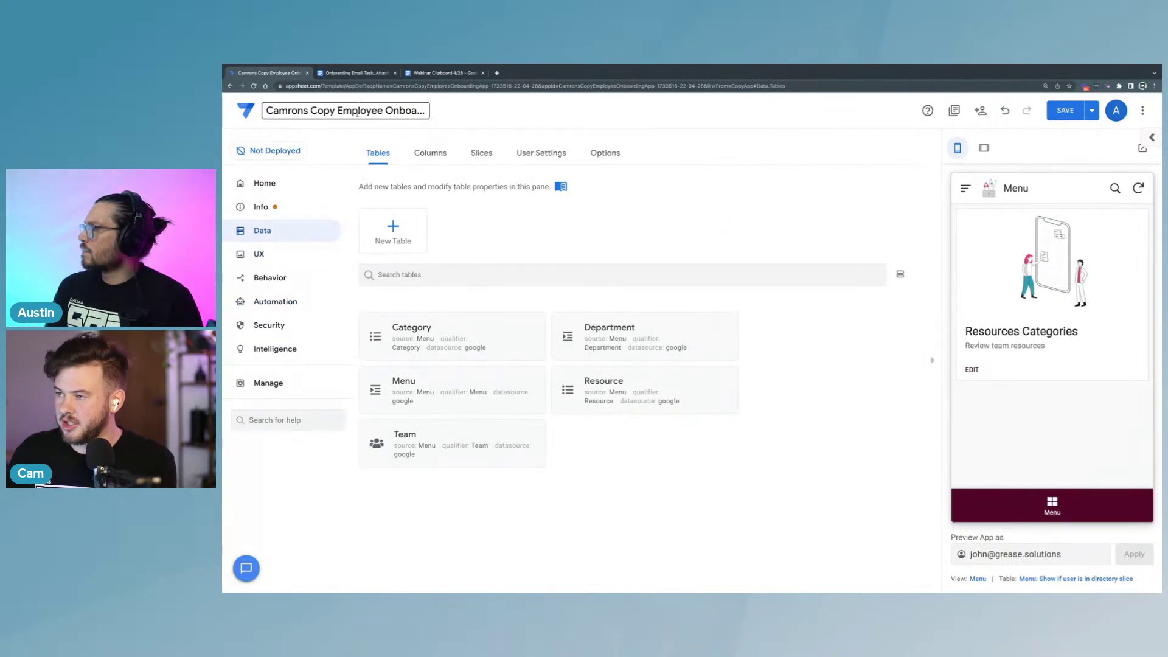
pyautogui.click(612, 387)
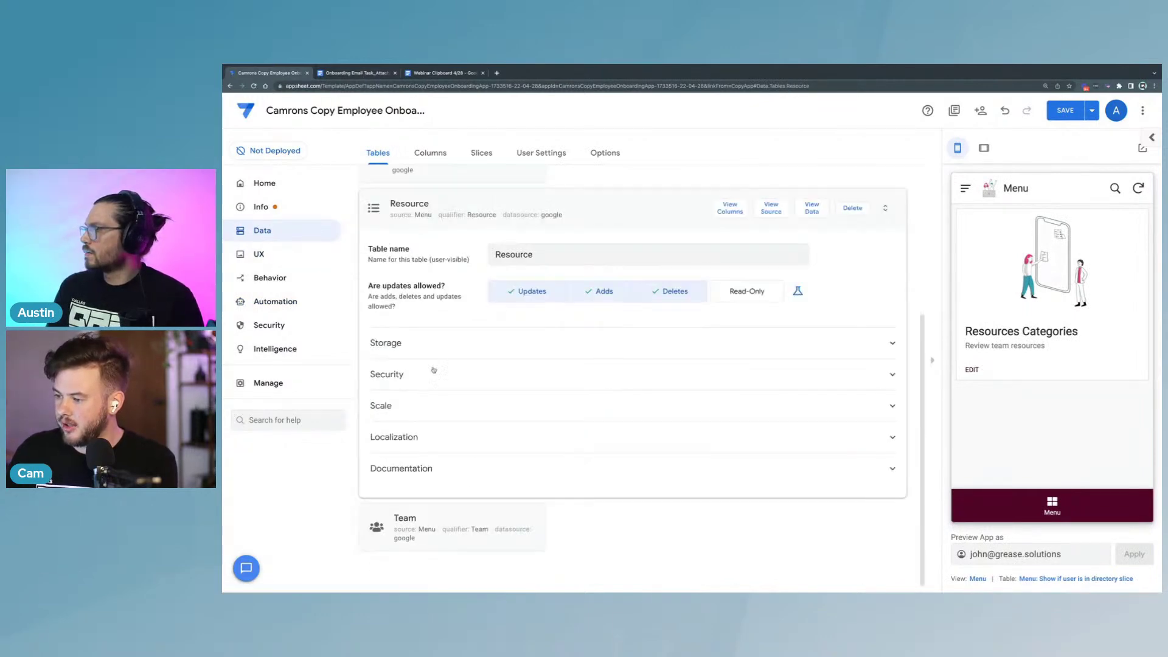
pyautogui.click(730, 208)
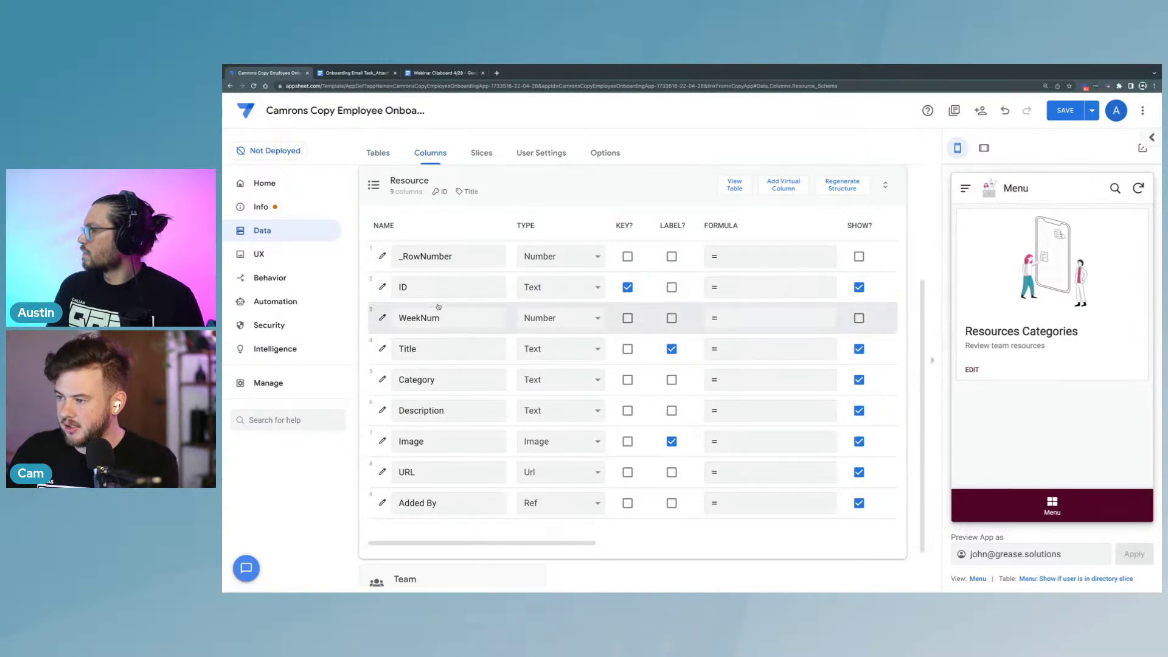
pyautogui.moveTo(350, 67)
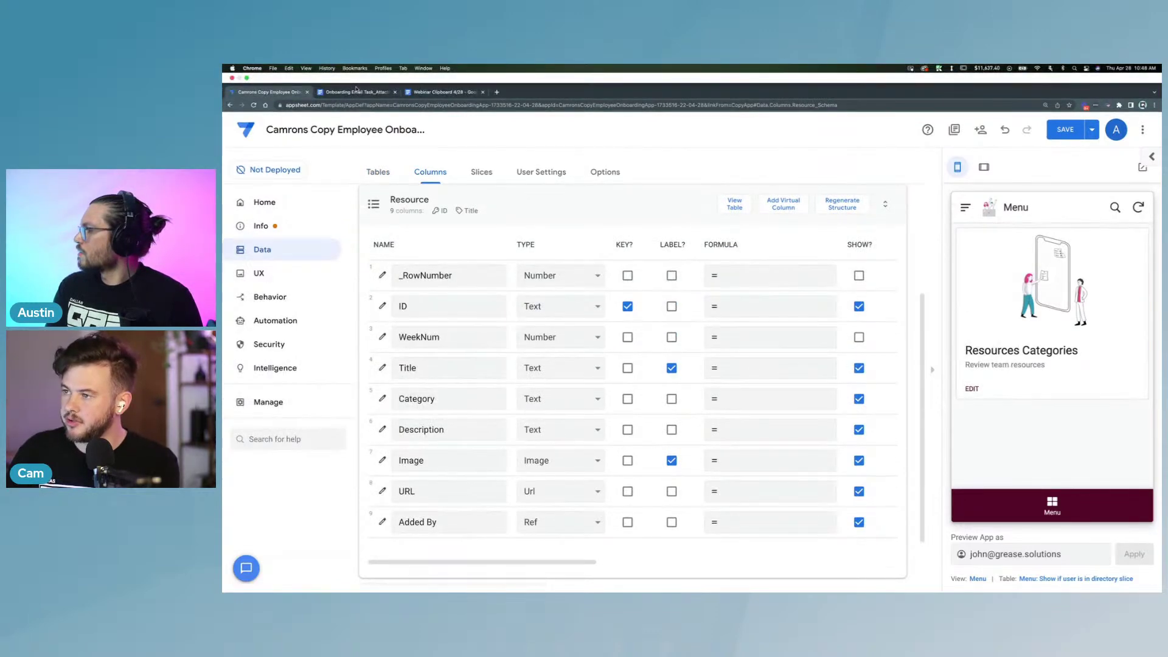
pyautogui.click(356, 93)
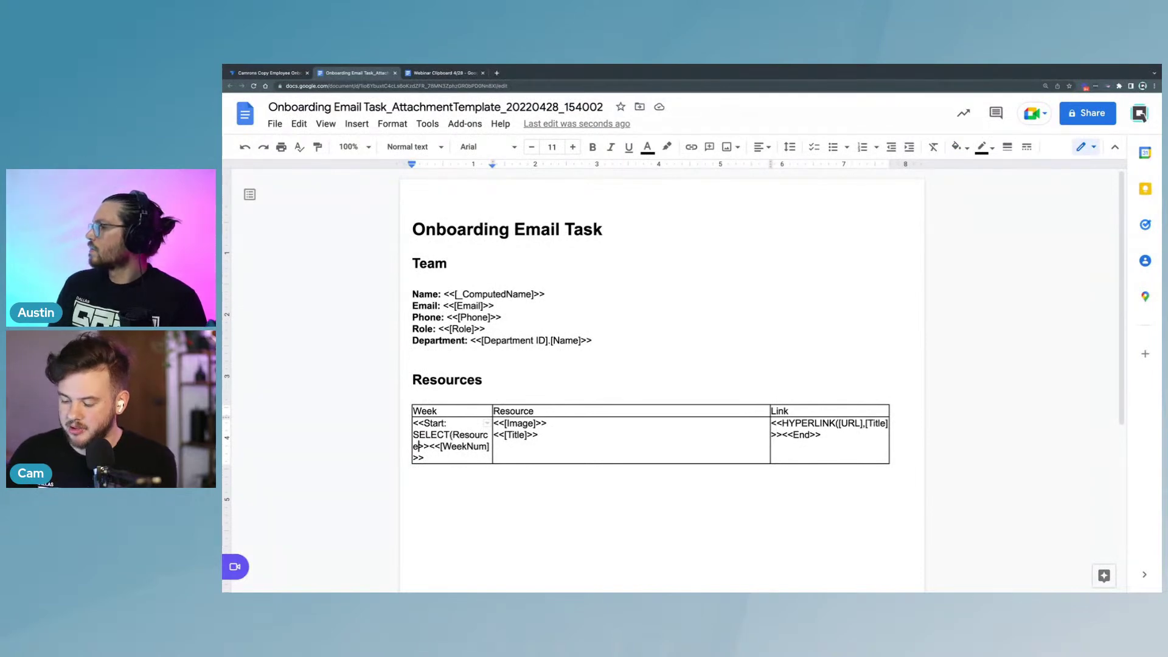
# Step: Complete the Start tag's expression with the ID column and a TRUE condition, making it SELECT(Resource[ID],TRUE)
pyautogui.write('[ID]')
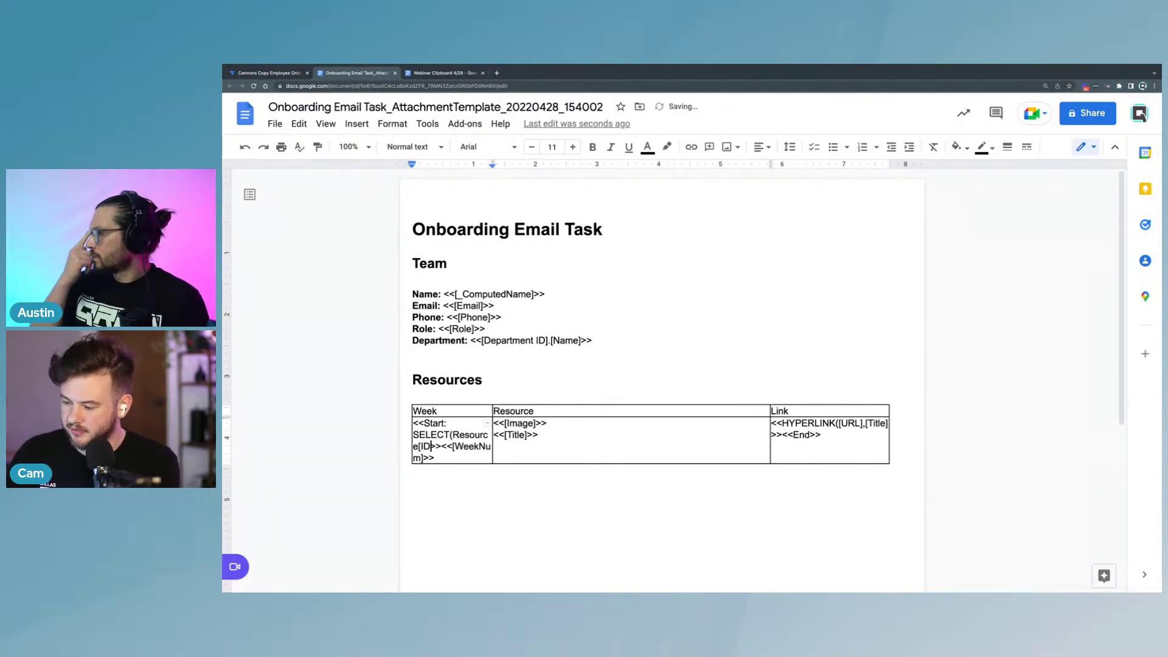
pyautogui.write(']')
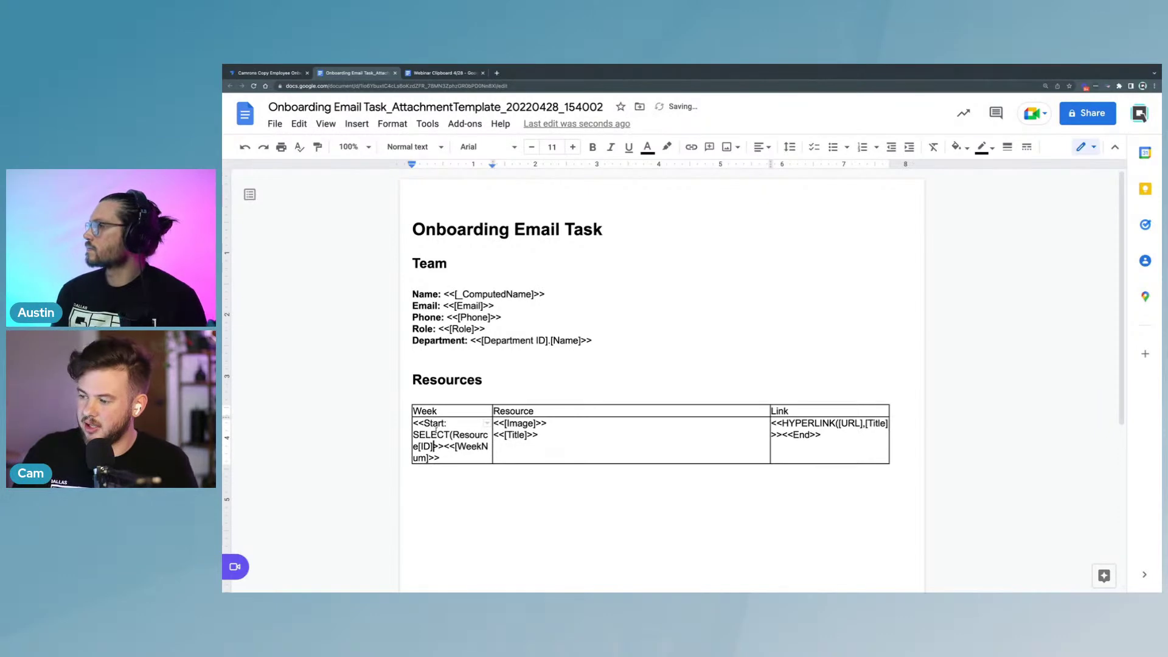
pyautogui.write(',')
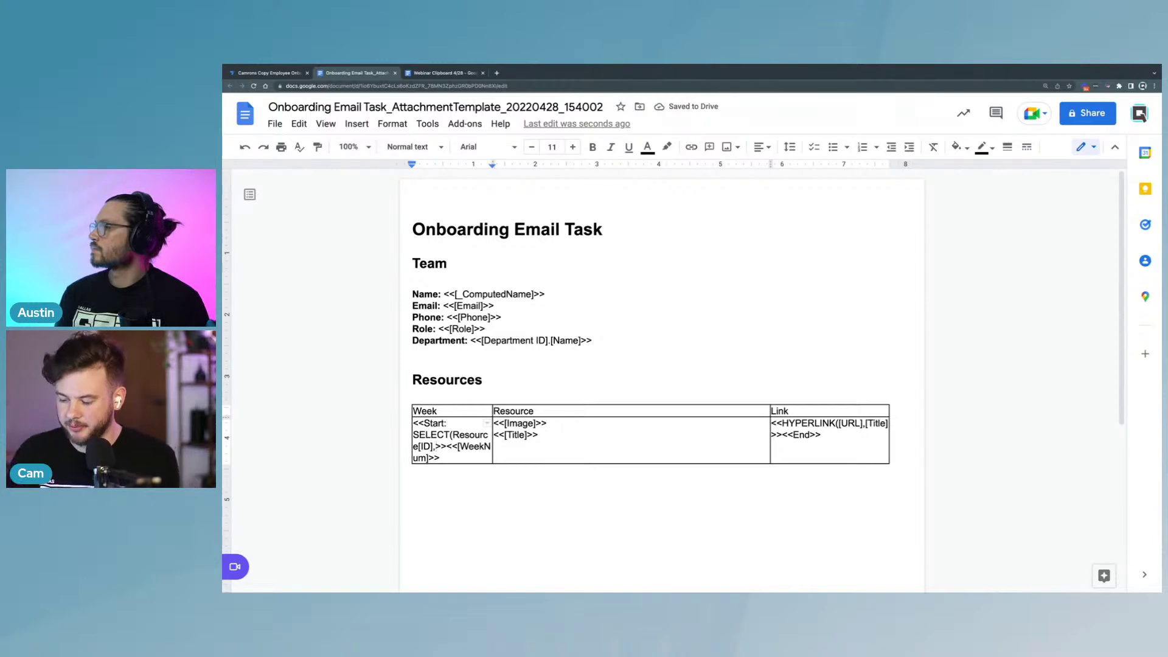
pyautogui.write('TRUE')
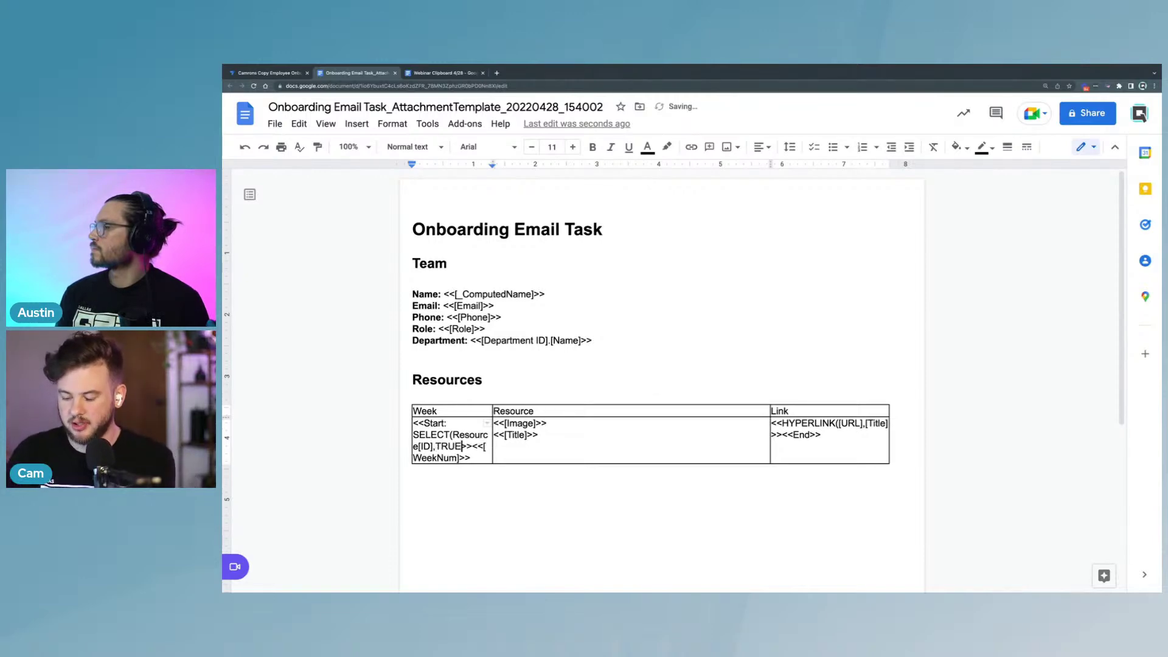
pyautogui.write(')')
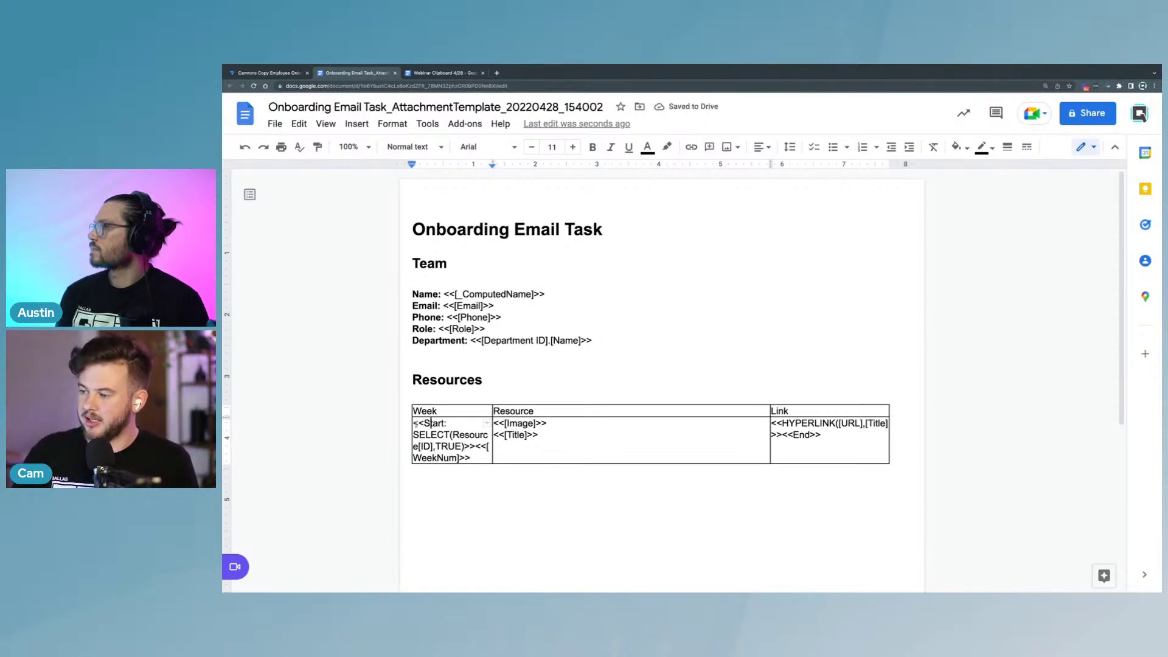
# Step: Review the Resources template row, examining the Start expression and the <<[WeekNum]>> placeholder that follows it
pyautogui.moveTo(414, 423); pyautogui.dragTo(478, 447)
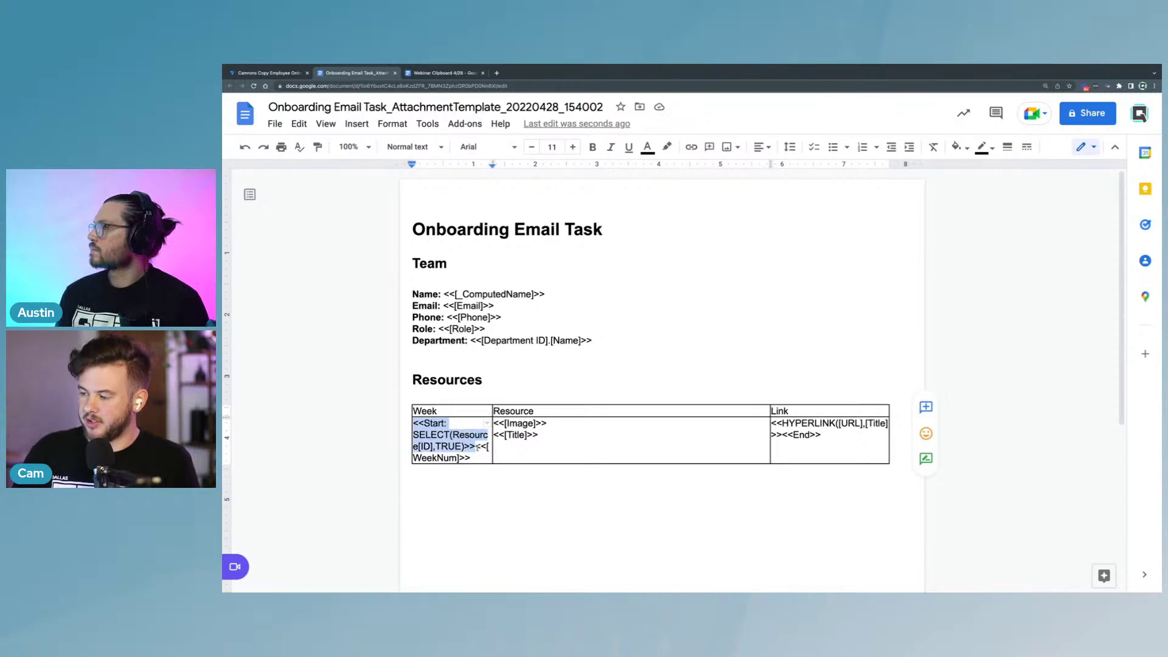
pyautogui.click(441, 433)
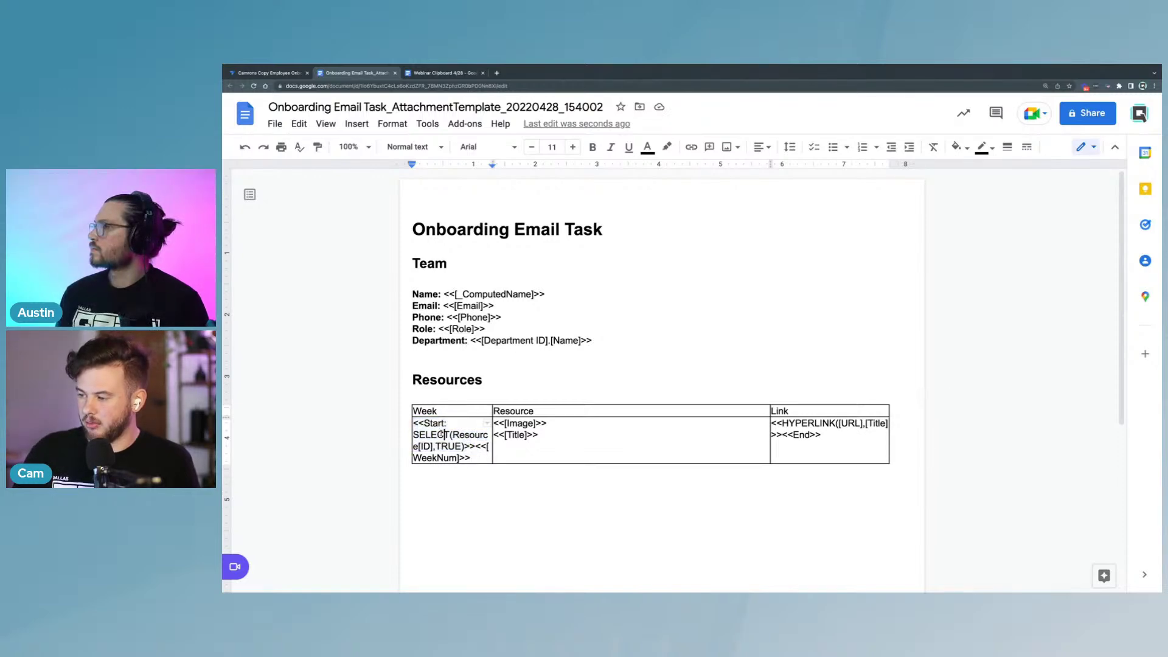
pyautogui.moveTo(441, 434); pyautogui.dragTo(845, 457)
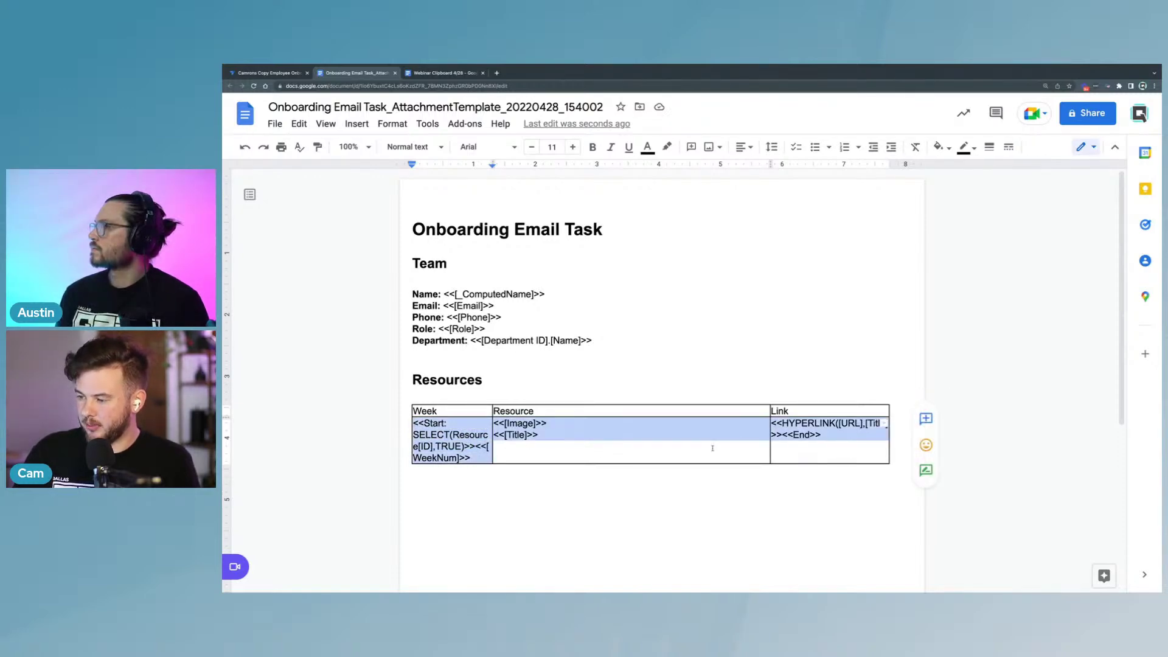
pyautogui.click(522, 479)
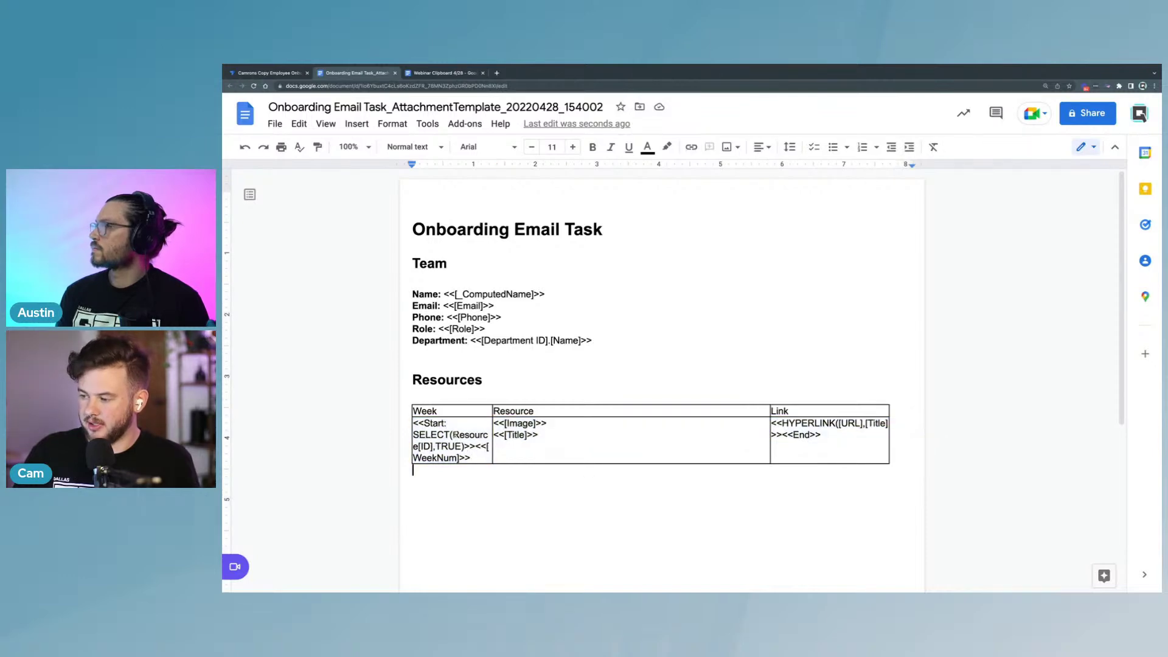
pyautogui.moveTo(453, 434); pyautogui.dragTo(476, 446)
pyautogui.click(484, 457)
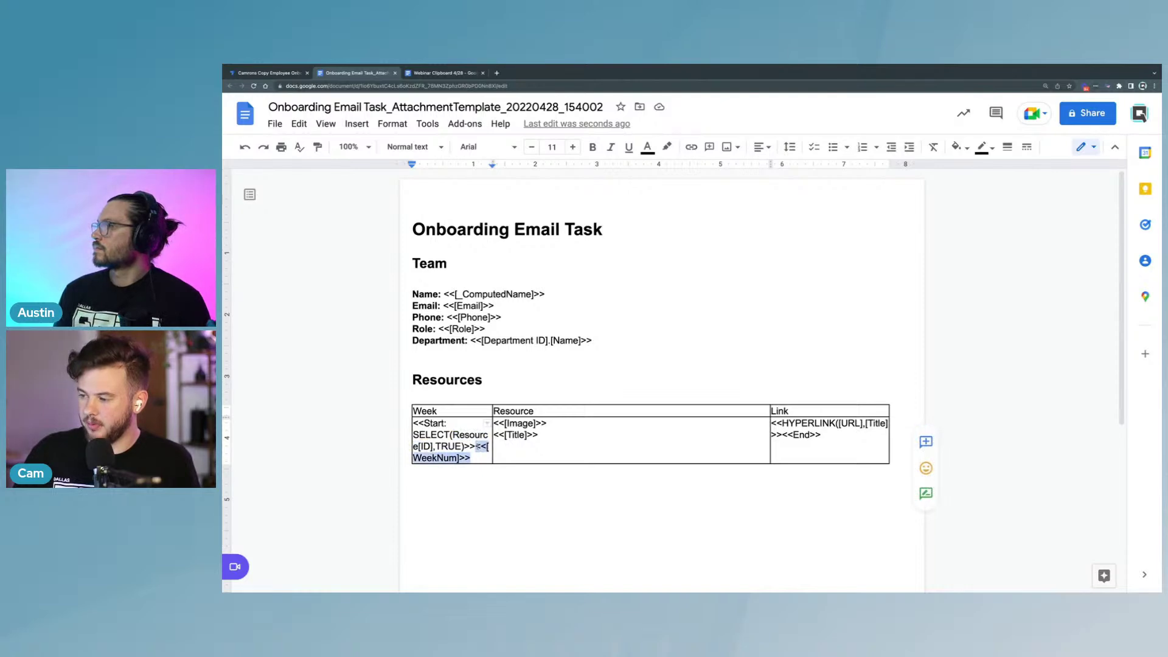
pyautogui.click(476, 446)
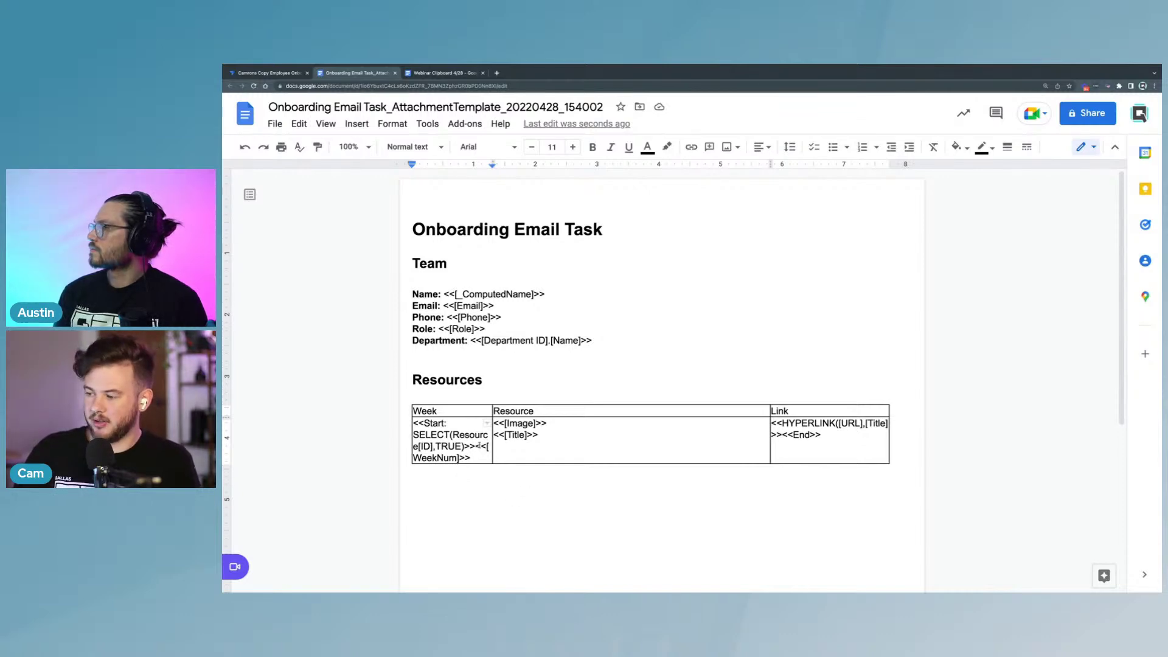
pyautogui.keyDown('shift'); pyautogui.click(482, 453); pyautogui.keyUp('shift')
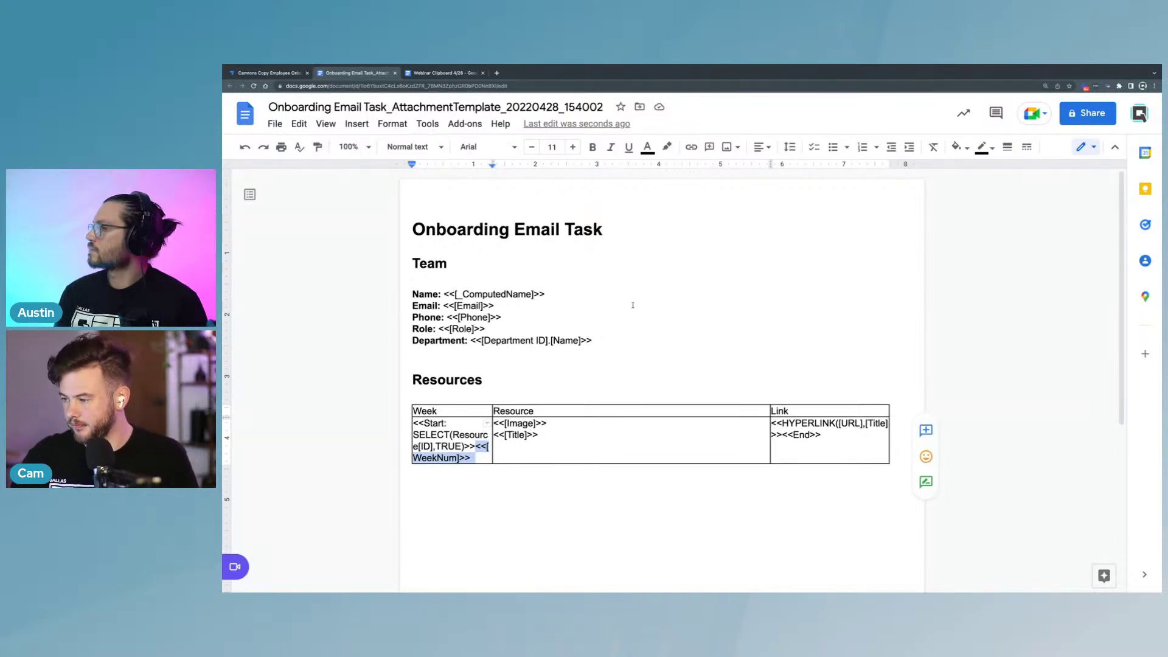
pyautogui.click(641, 333)
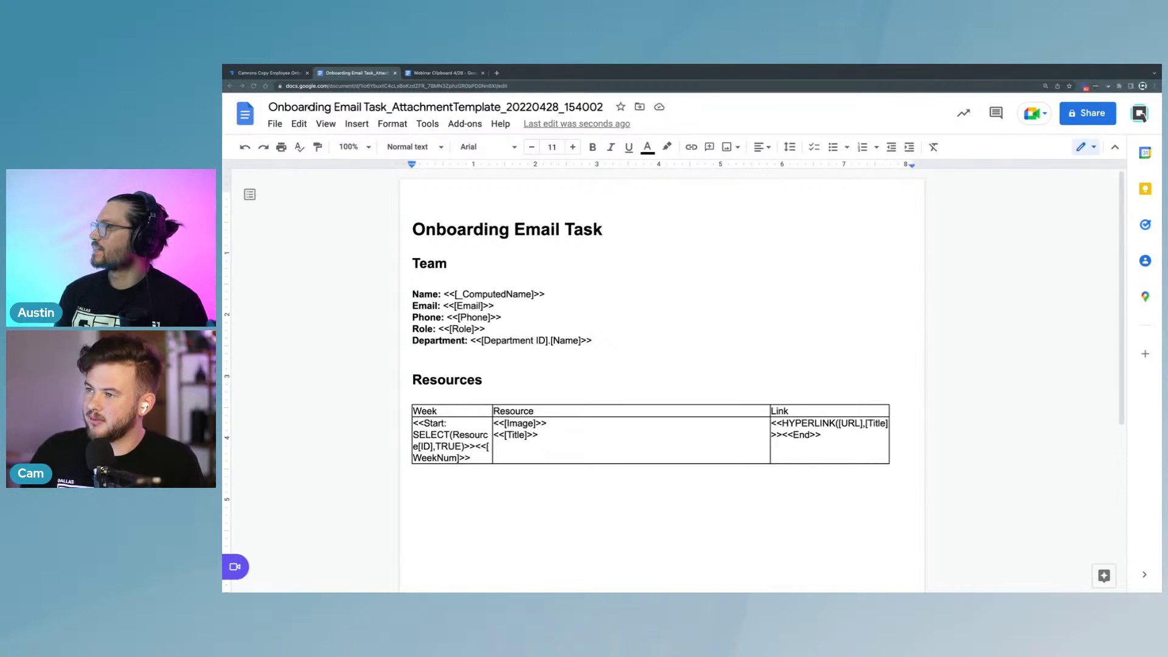
# Step: Switch to the AppSheet editor, save the app, and run the Onboarding Email bot from the automation bots
pyautogui.click(285, 73)
pyautogui.click(1077, 110)
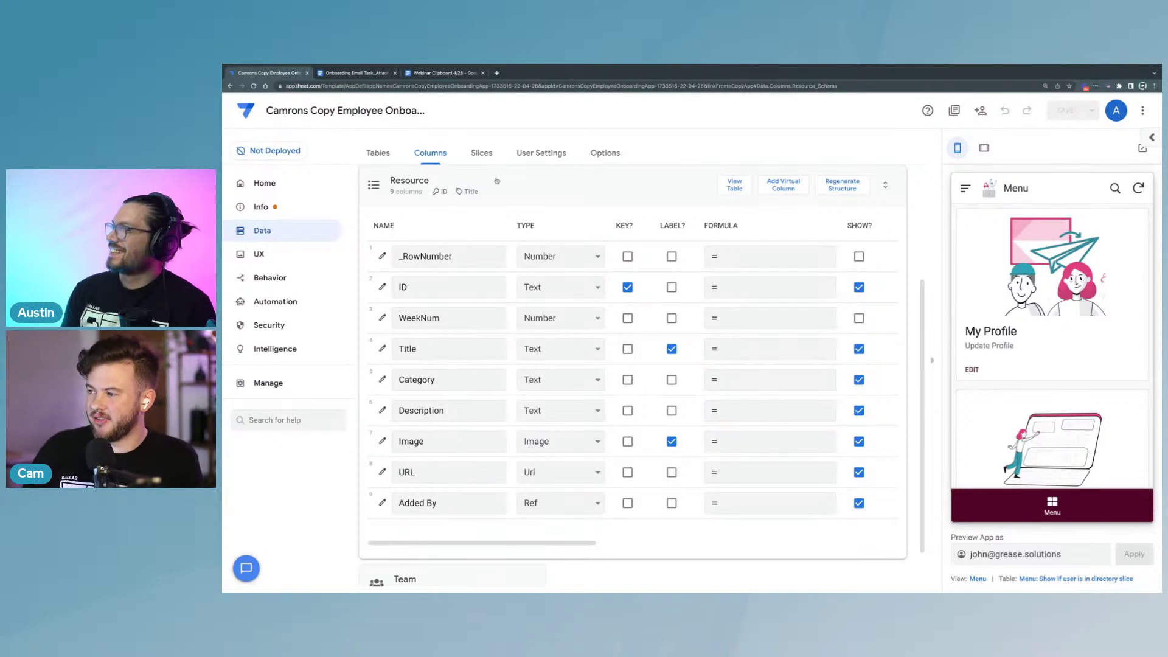
pyautogui.click(497, 181)
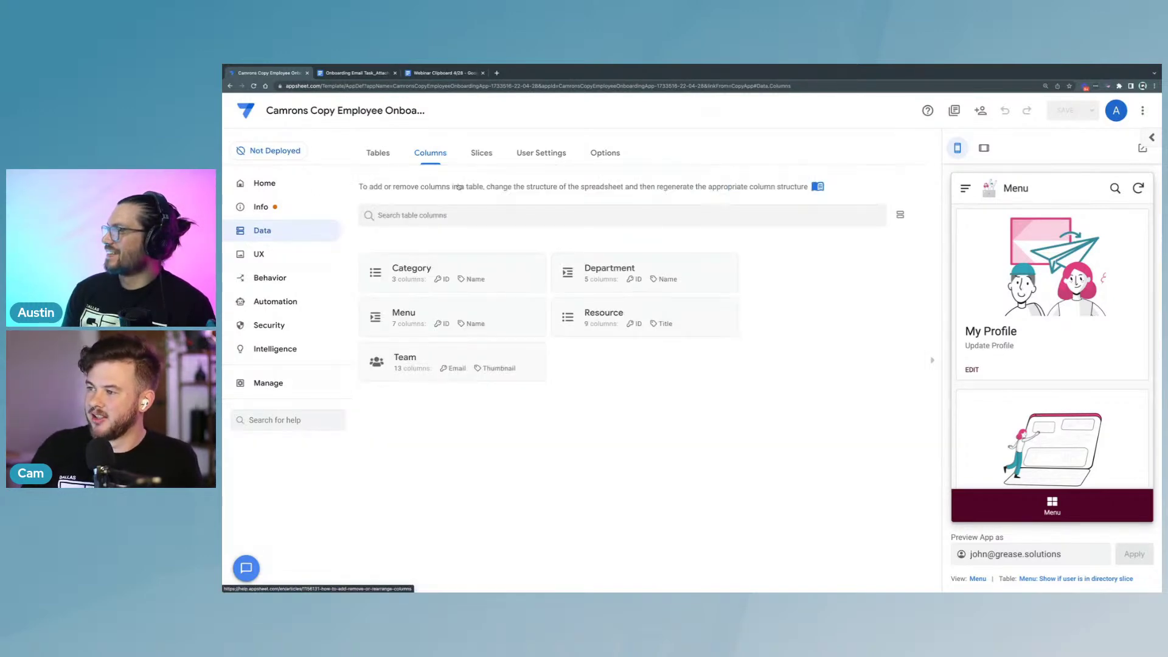
pyautogui.click(275, 304)
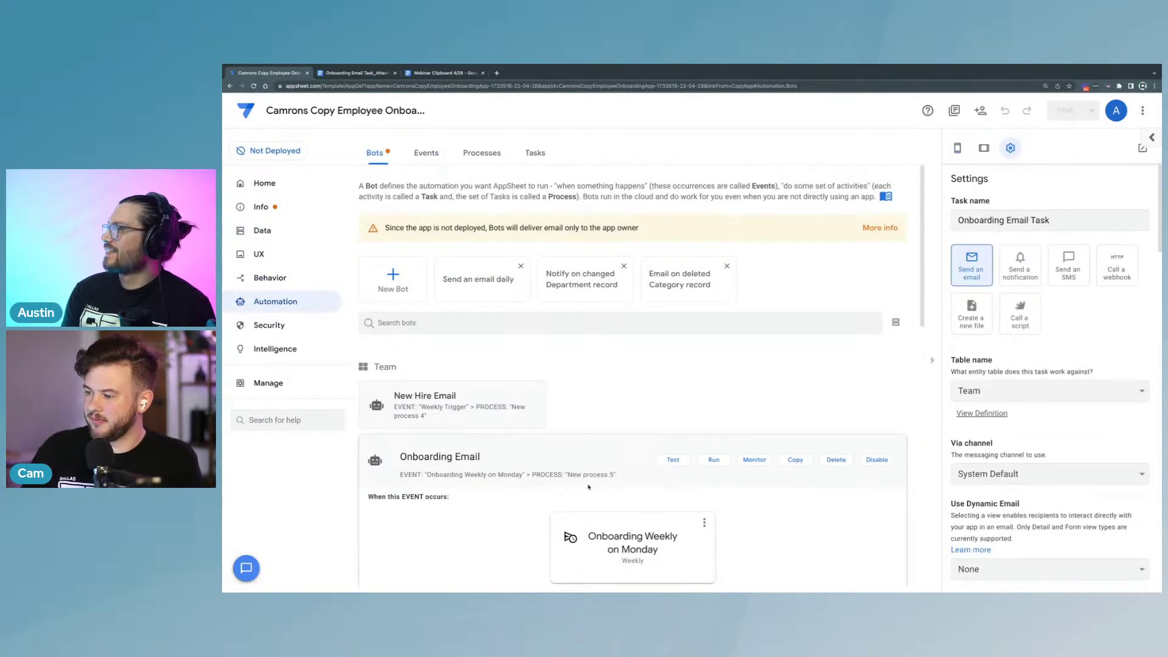
pyautogui.click(713, 460)
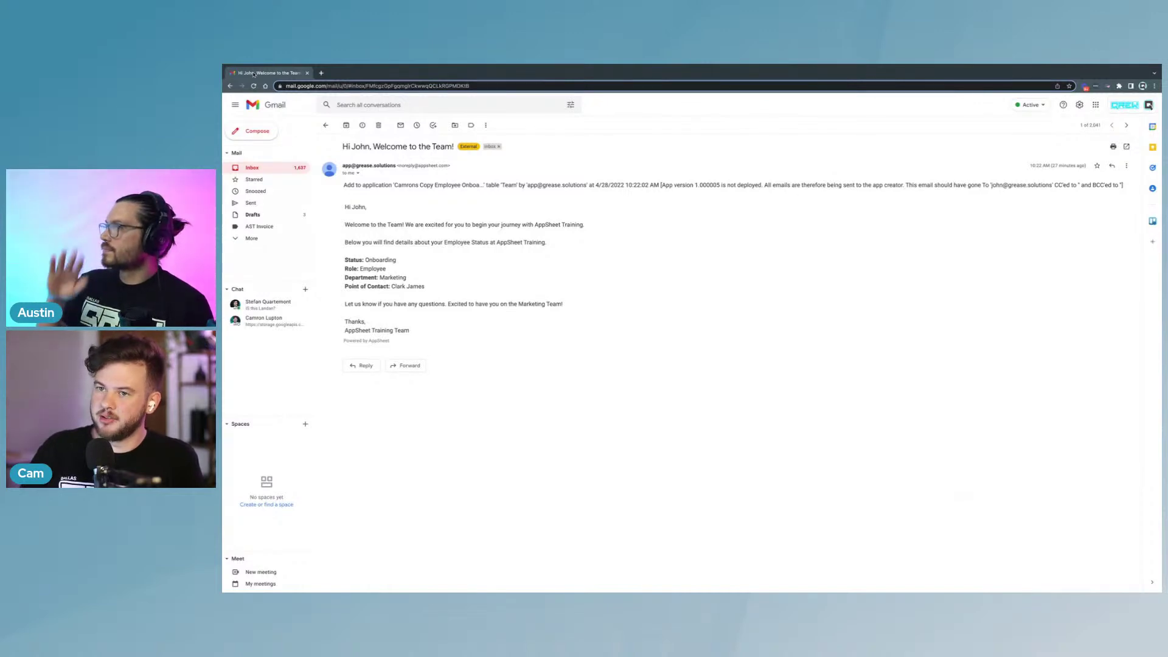
# Step: Return from the mailbox to the AppSheet editor and open the monitor for the Onboarding Email bot
pyautogui.hotkey('ctrl', 'Left')
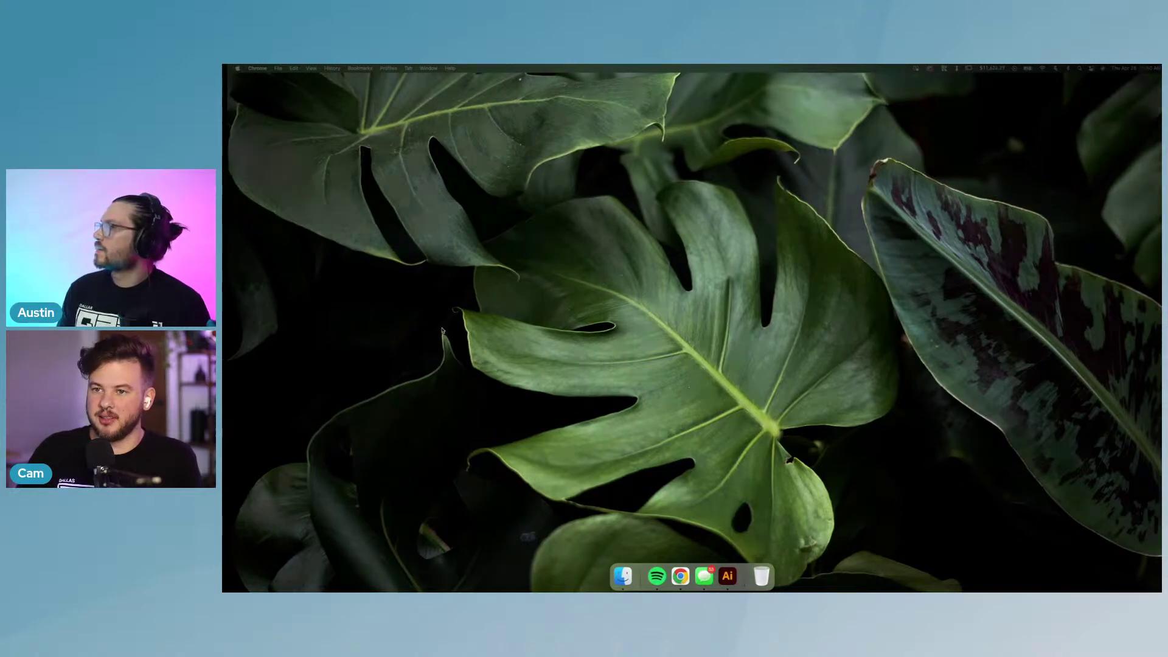
pyautogui.hotkey('ctrl', 'Right')
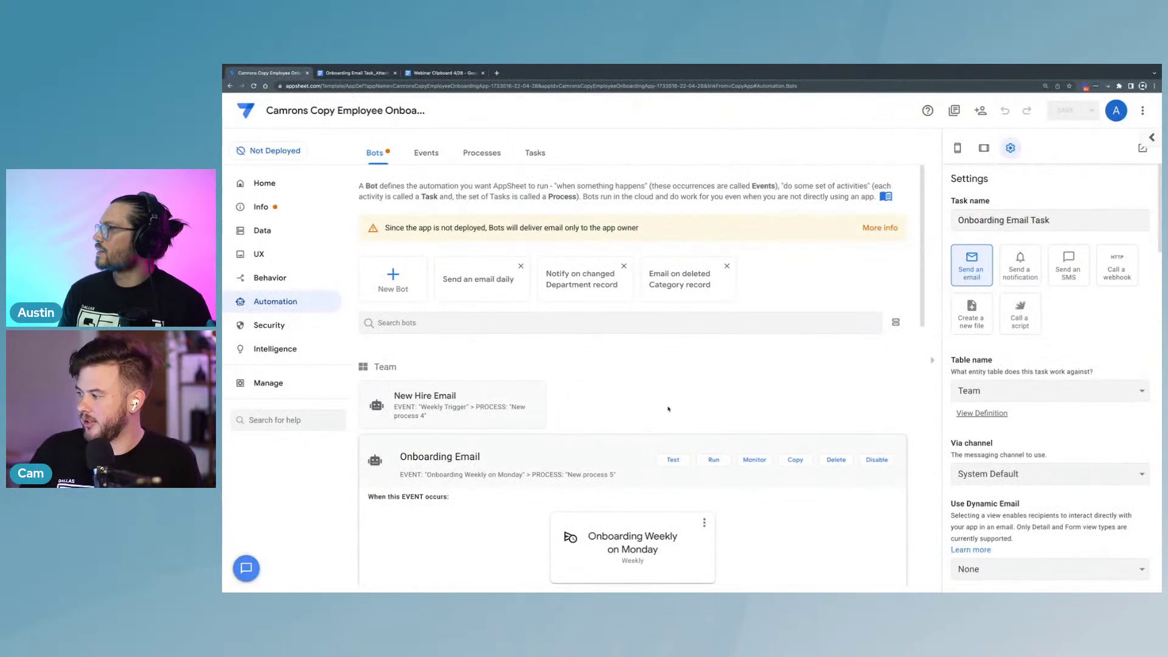
pyautogui.click(646, 456)
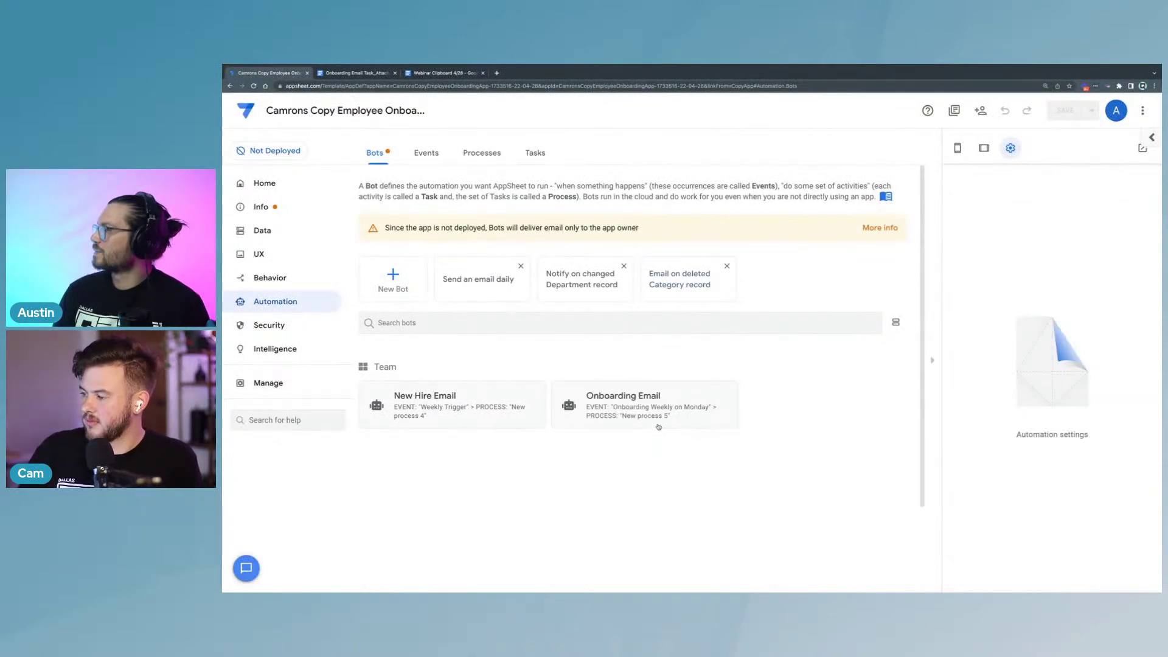
pyautogui.click(654, 400)
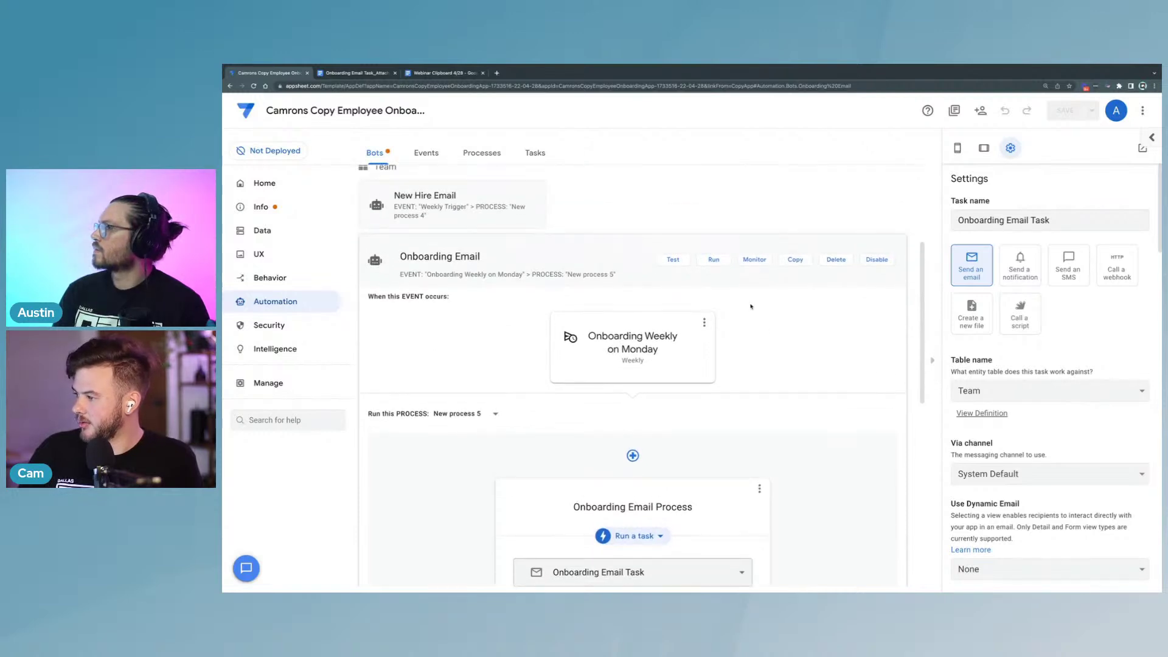
pyautogui.click(754, 259)
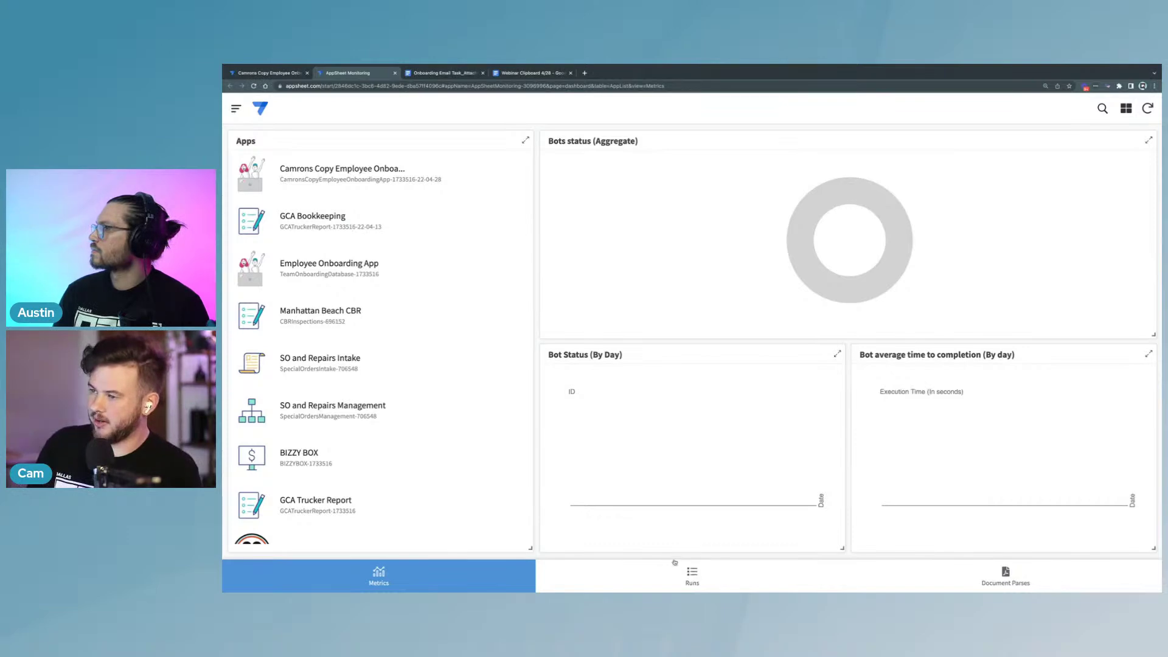
# Step: Show the bot runs of the Camrons Copy Employee Onboarding app and examine the error message of the last-listed Onboarding Email run
pyautogui.click(689, 573)
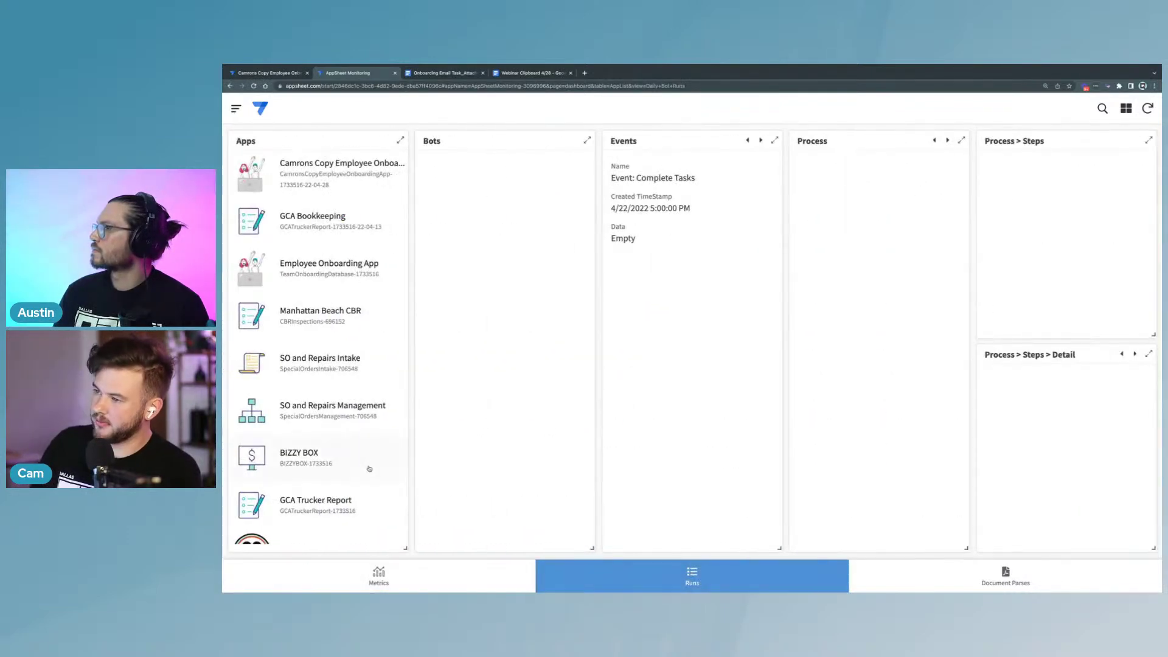
pyautogui.click(329, 170)
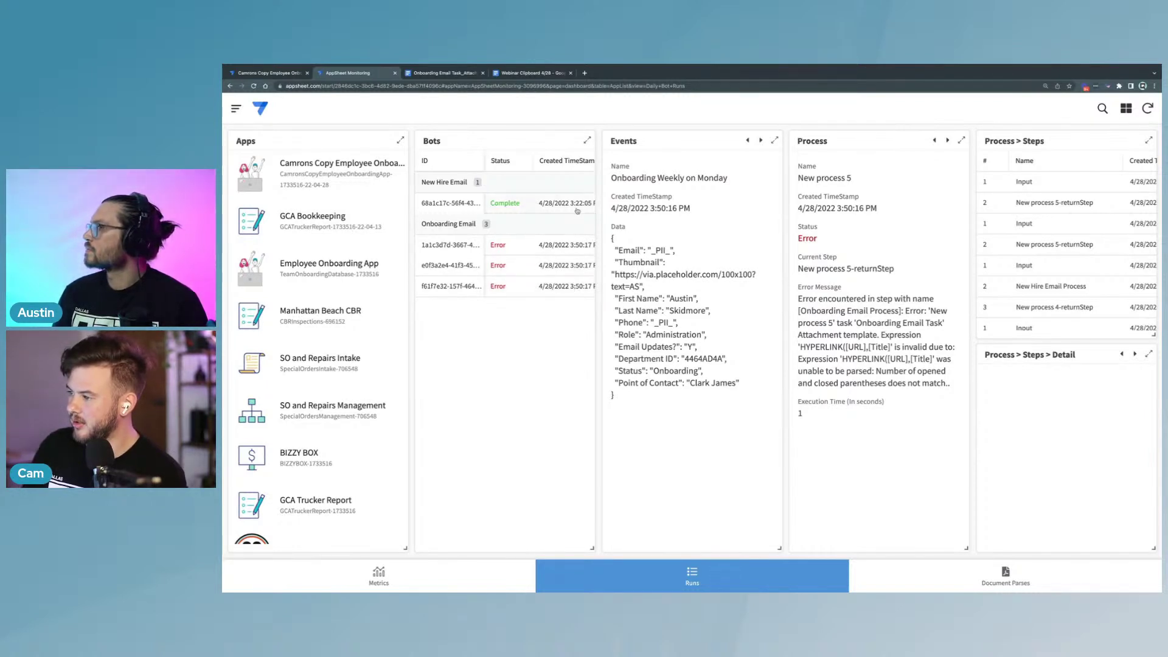
pyautogui.click(571, 287)
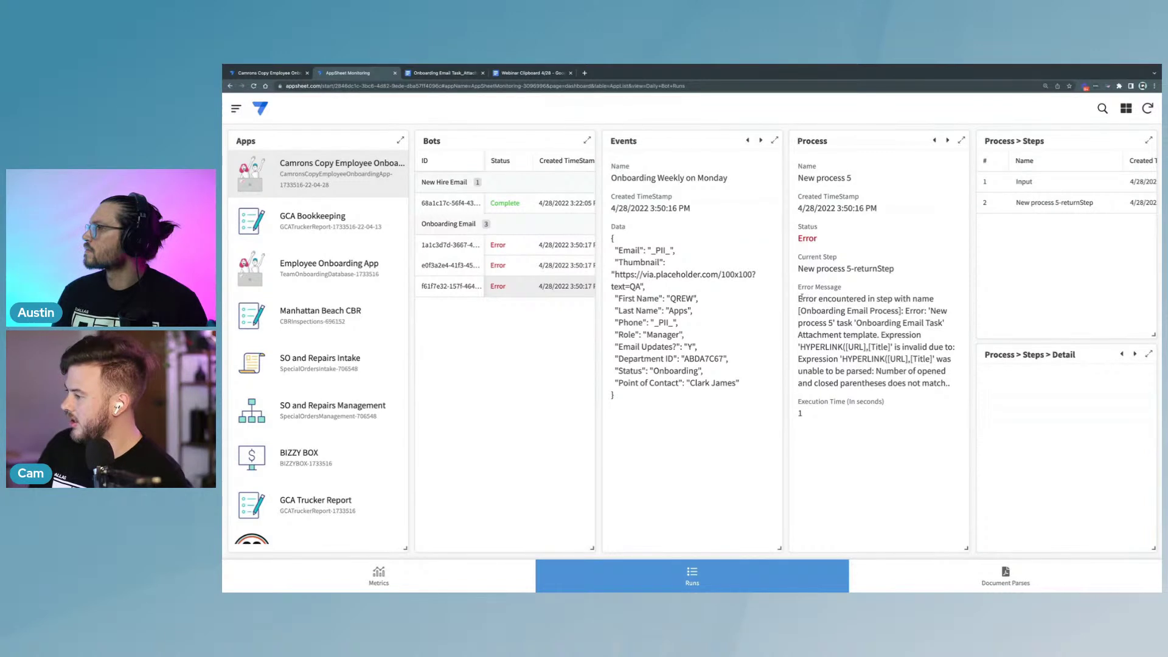
pyautogui.moveTo(800, 298); pyautogui.dragTo(942, 359)
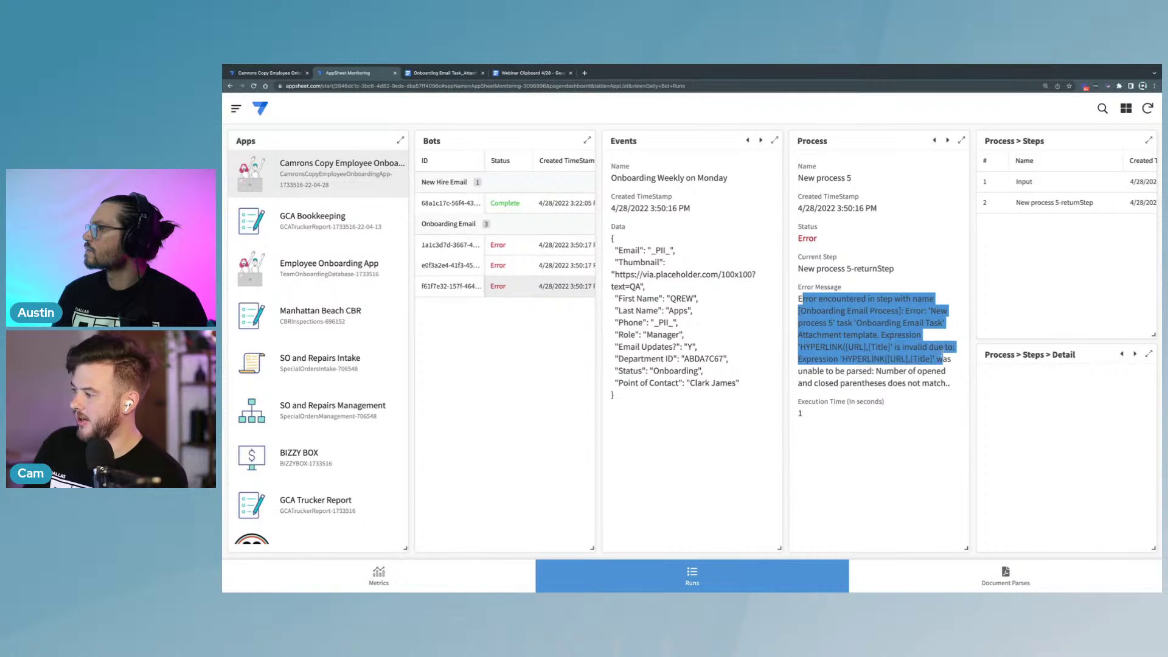
pyautogui.click(933, 356)
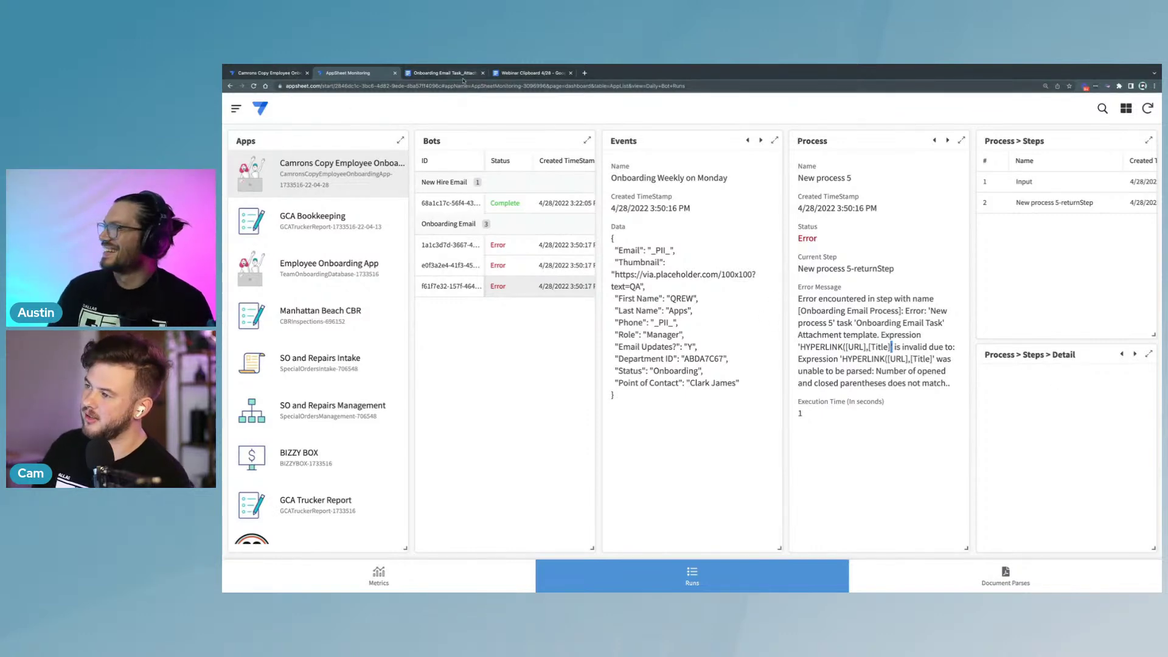
# Step: In the attachment template document, add the missing closing parenthesis to the HYPERLINK([URL],[Title]) expression in the Link column
pyautogui.click(444, 73)
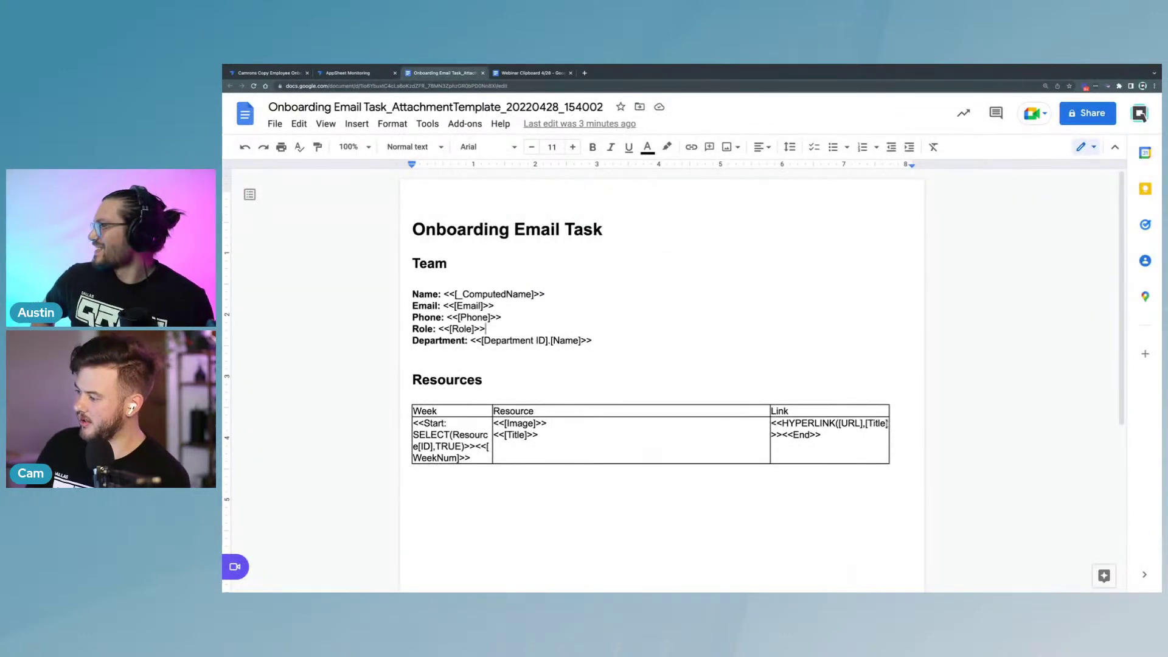
pyautogui.click(787, 435)
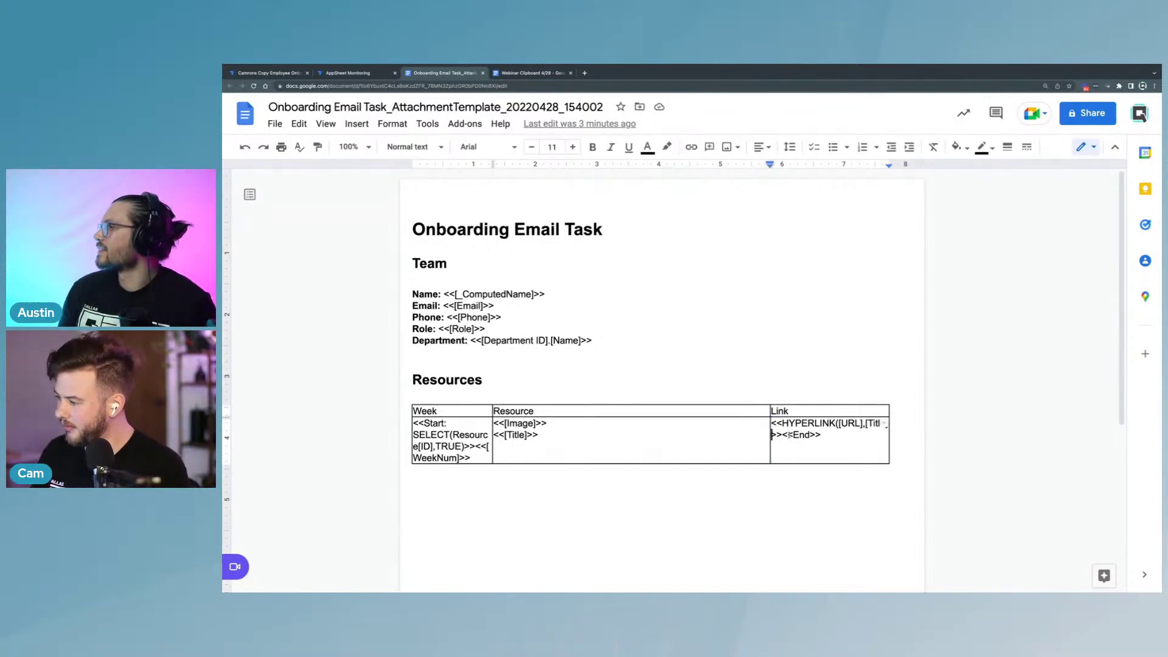
pyautogui.write(')')
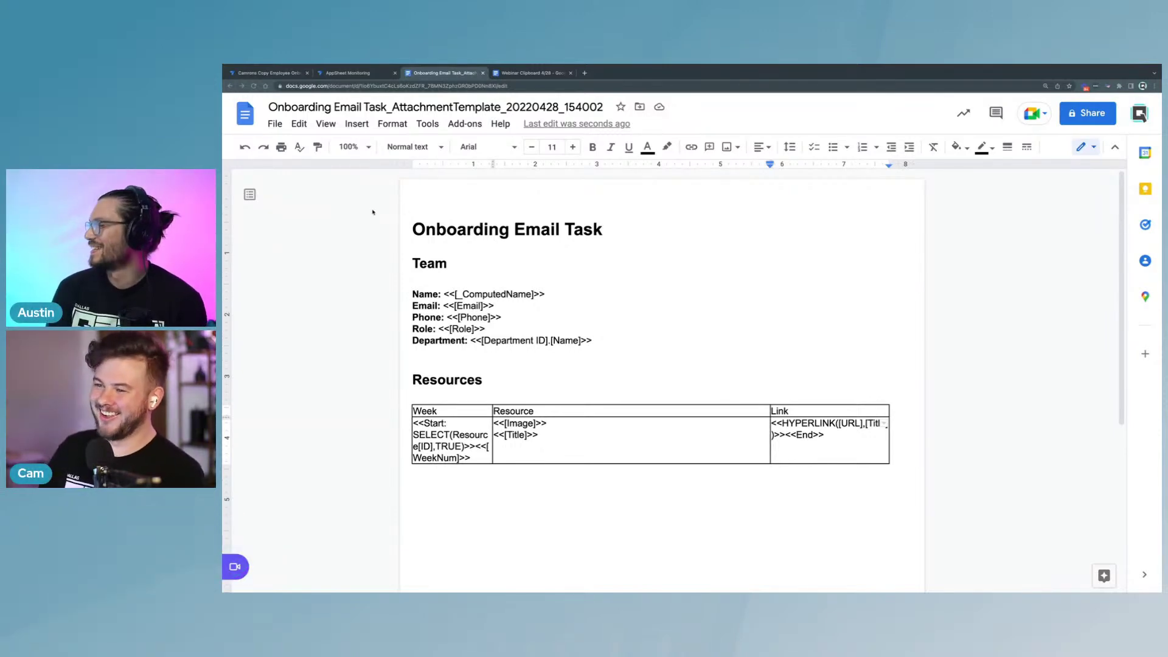
# Step: Go back to the AppSheet editor and rerun the Onboarding Email bot with the corrected template
pyautogui.click(355, 74)
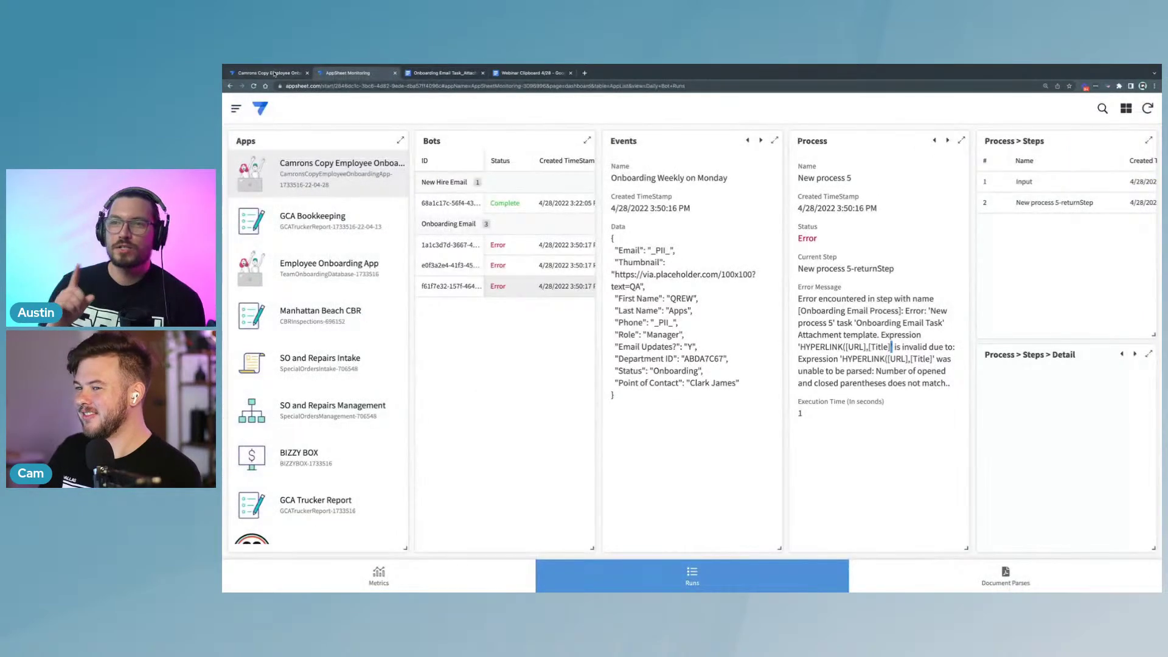
pyautogui.click(275, 73)
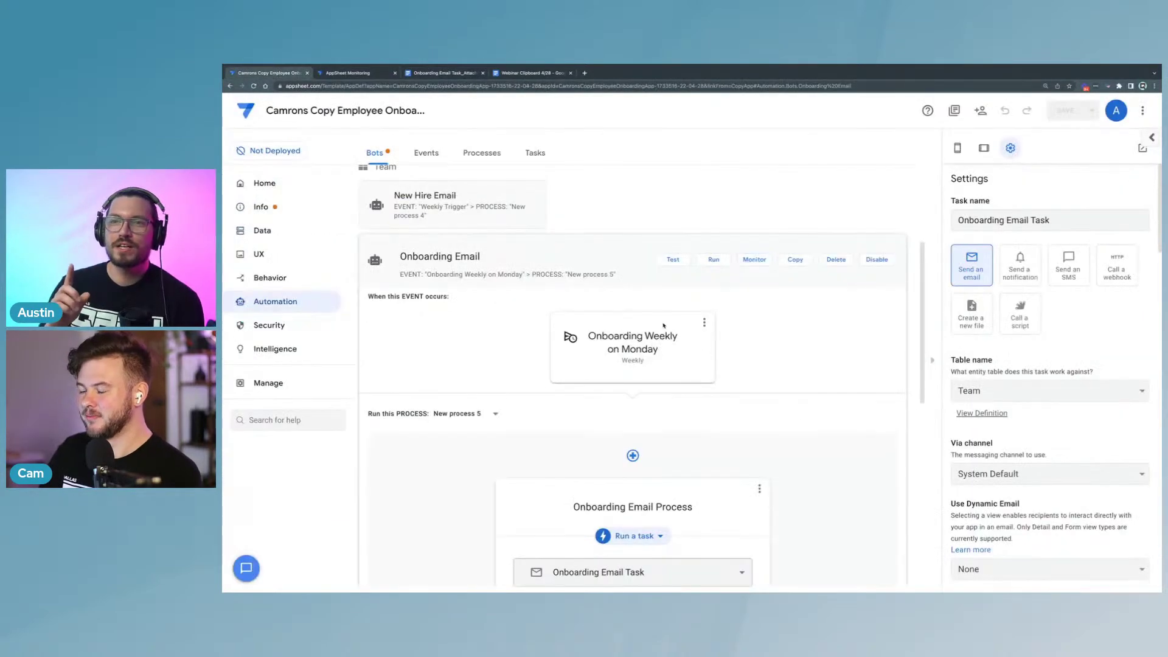
pyautogui.click(718, 260)
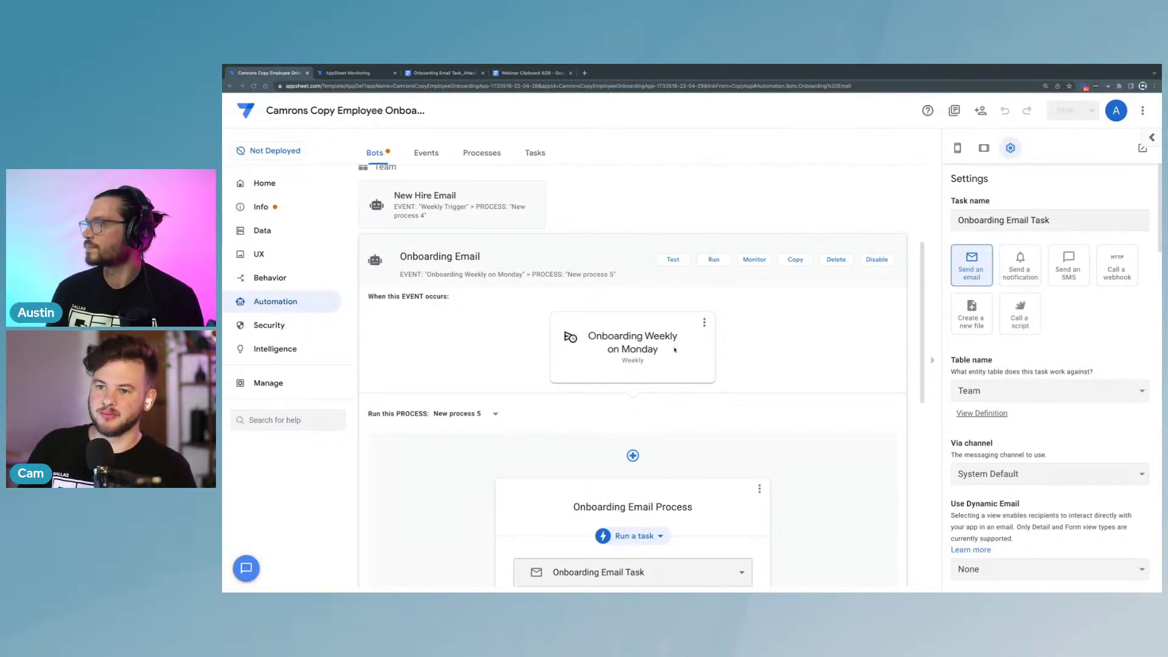
# Step: Switch to Gmail, check the body of the Onboarding Email for QREW message, and open its ChangeReport.pdf attachment
pyautogui.moveTo(774, 64); pyautogui.dragTo(774, 65)
pyautogui.click(700, 71)
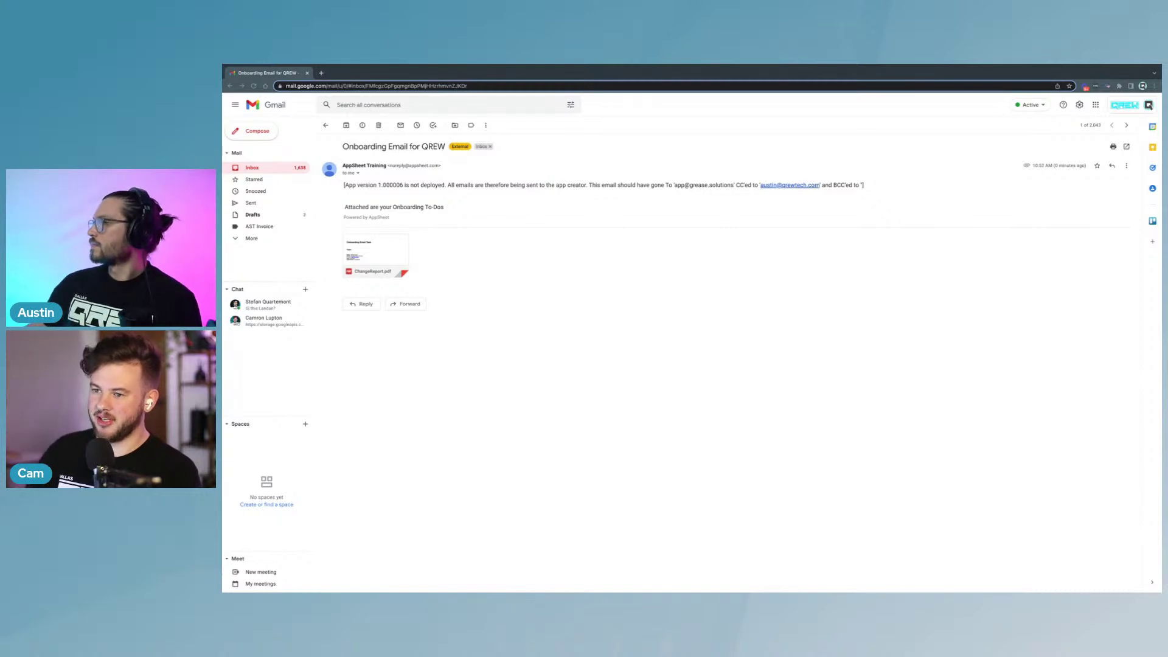
pyautogui.moveTo(382, 253)
pyautogui.moveTo(389, 208); pyautogui.dragTo(441, 207)
pyautogui.click(383, 252)
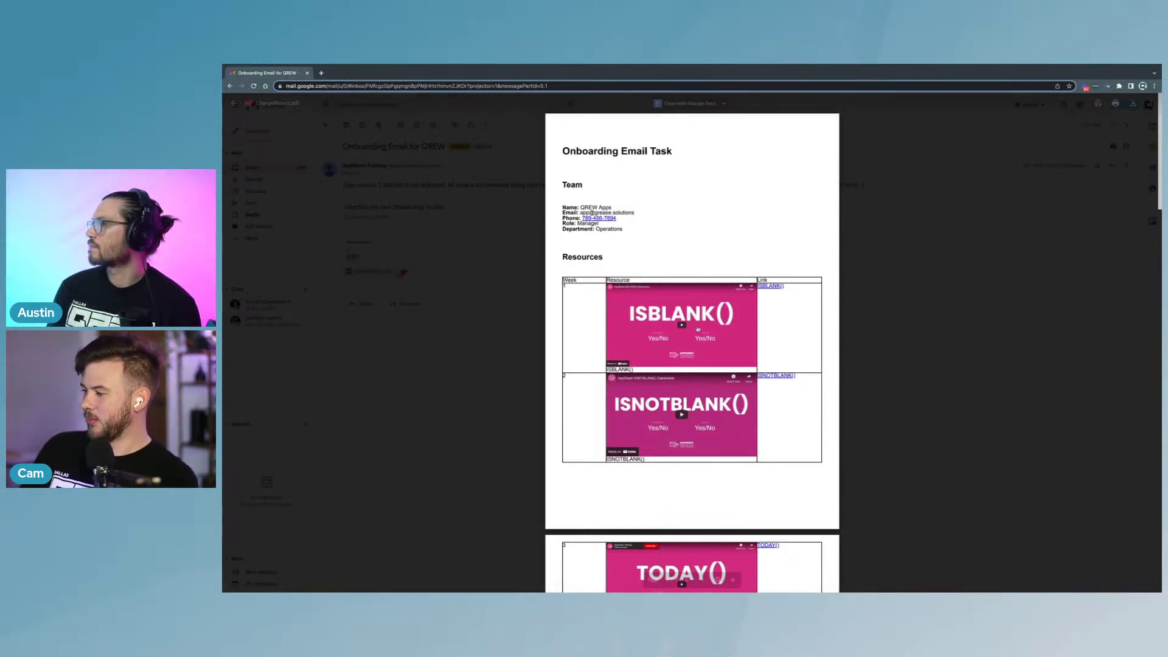
# Step: Test the ISBLANK() link in the PDF's resources table, look over the linked page, and return to the PDF
pyautogui.scroll(-1, 700, 328)
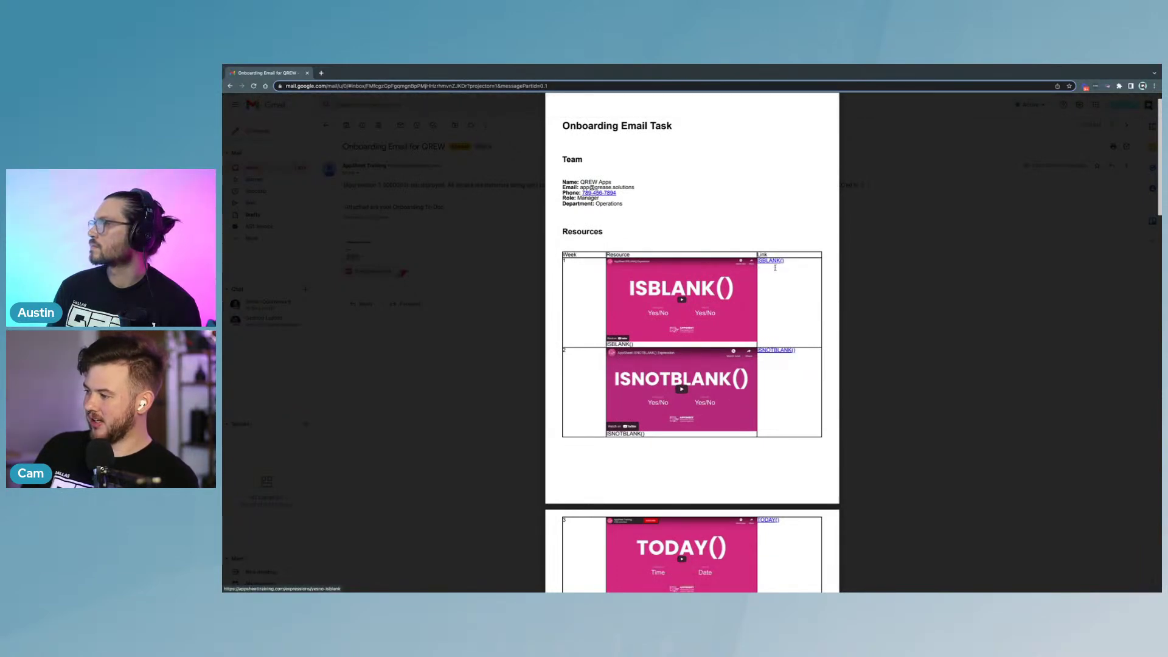
pyautogui.click(780, 262)
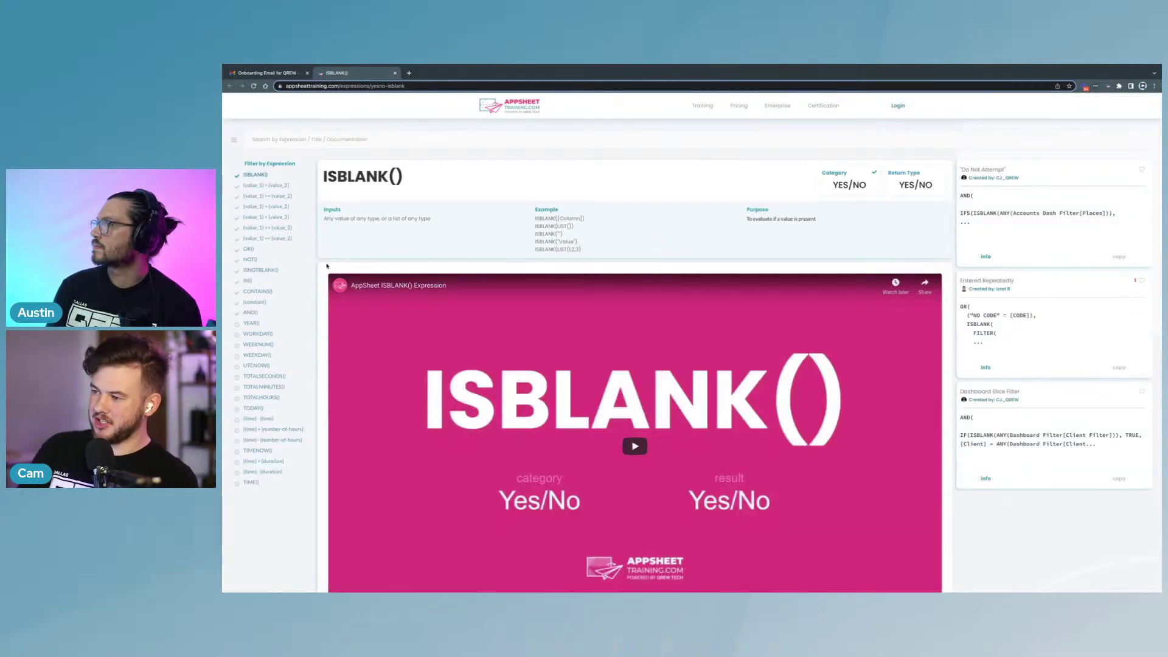
pyautogui.scroll(-1, 739, 400)
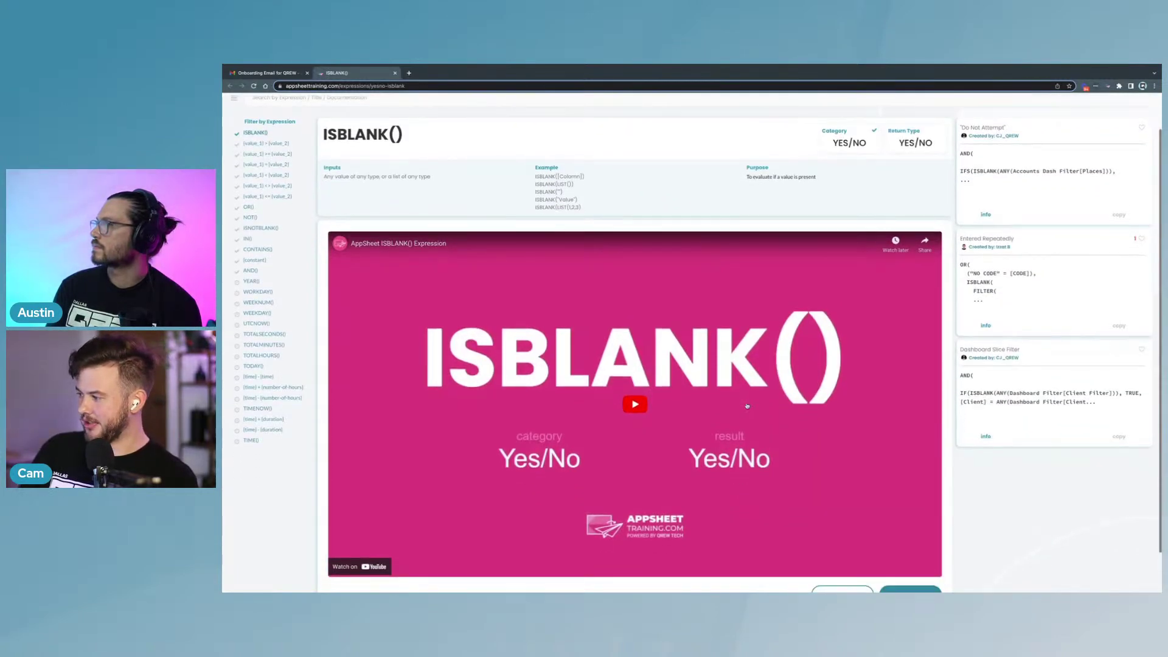
pyautogui.scroll(-1, 739, 399)
pyautogui.scroll(2, 729, 419)
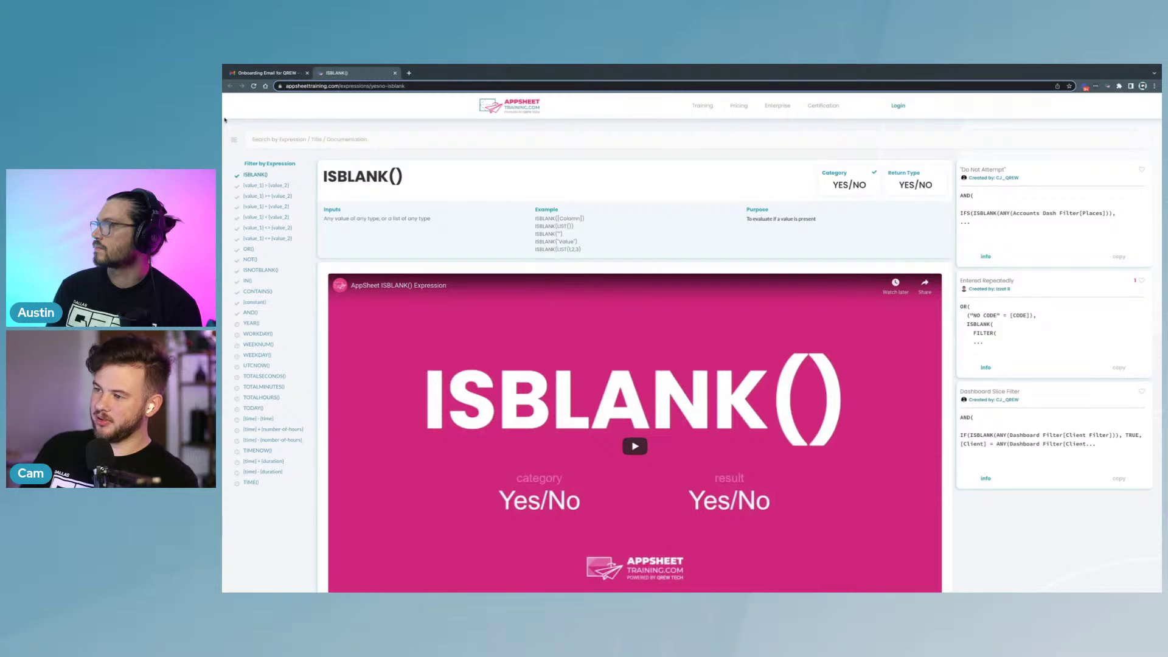
pyautogui.click(273, 68)
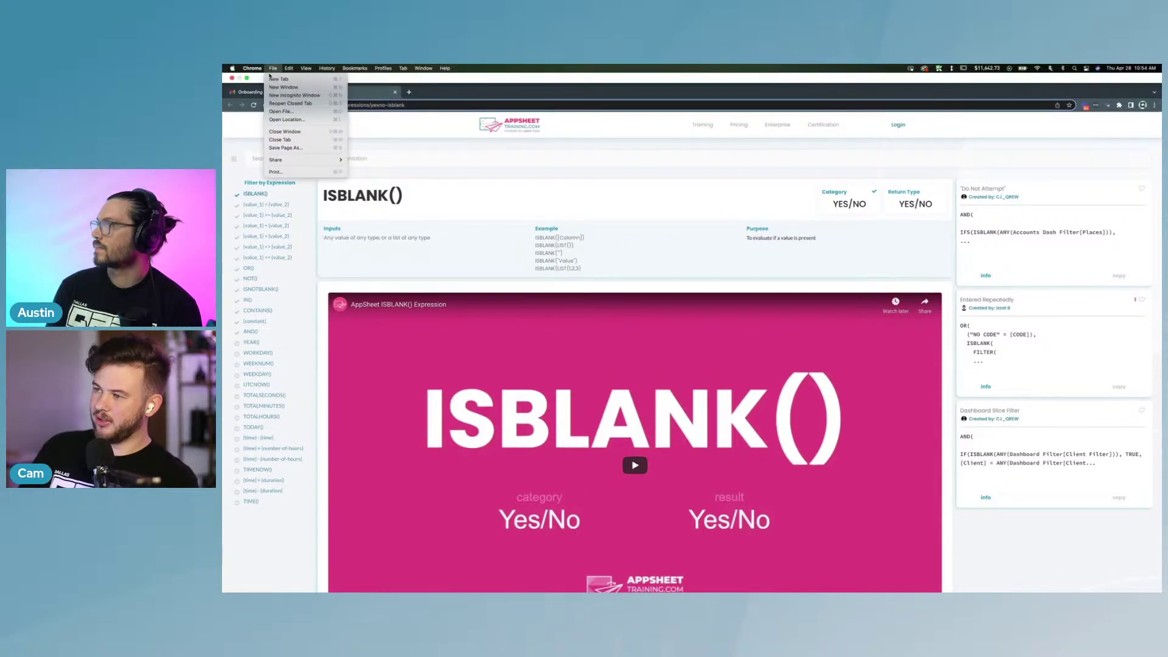
pyautogui.click(254, 92)
pyautogui.click(254, 92)
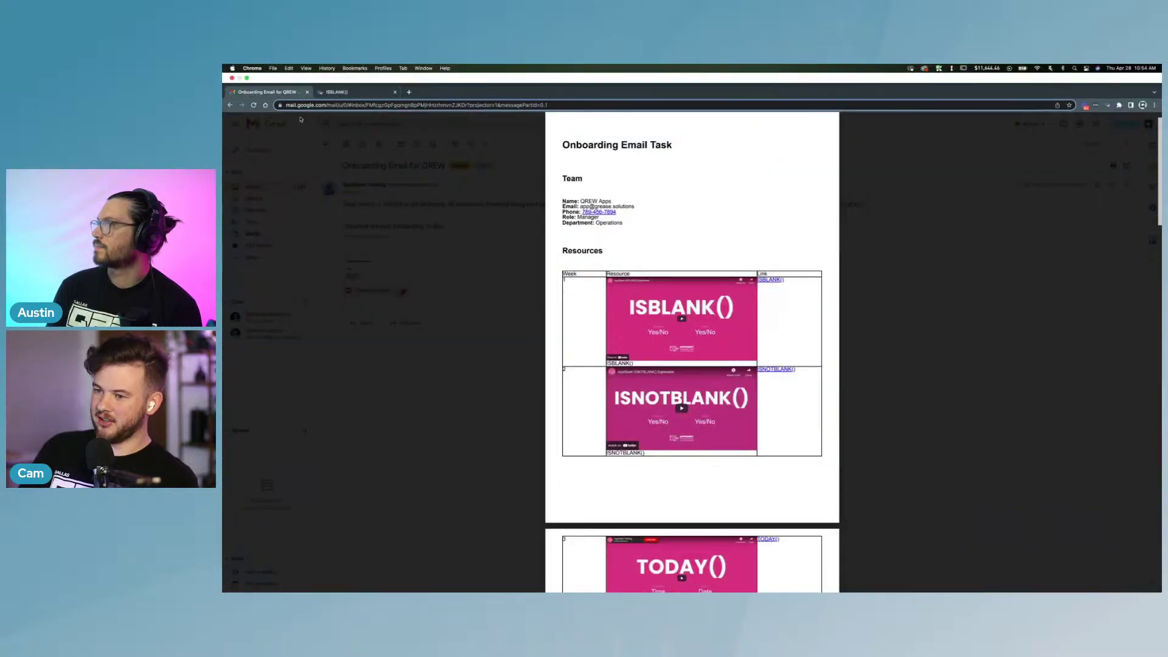